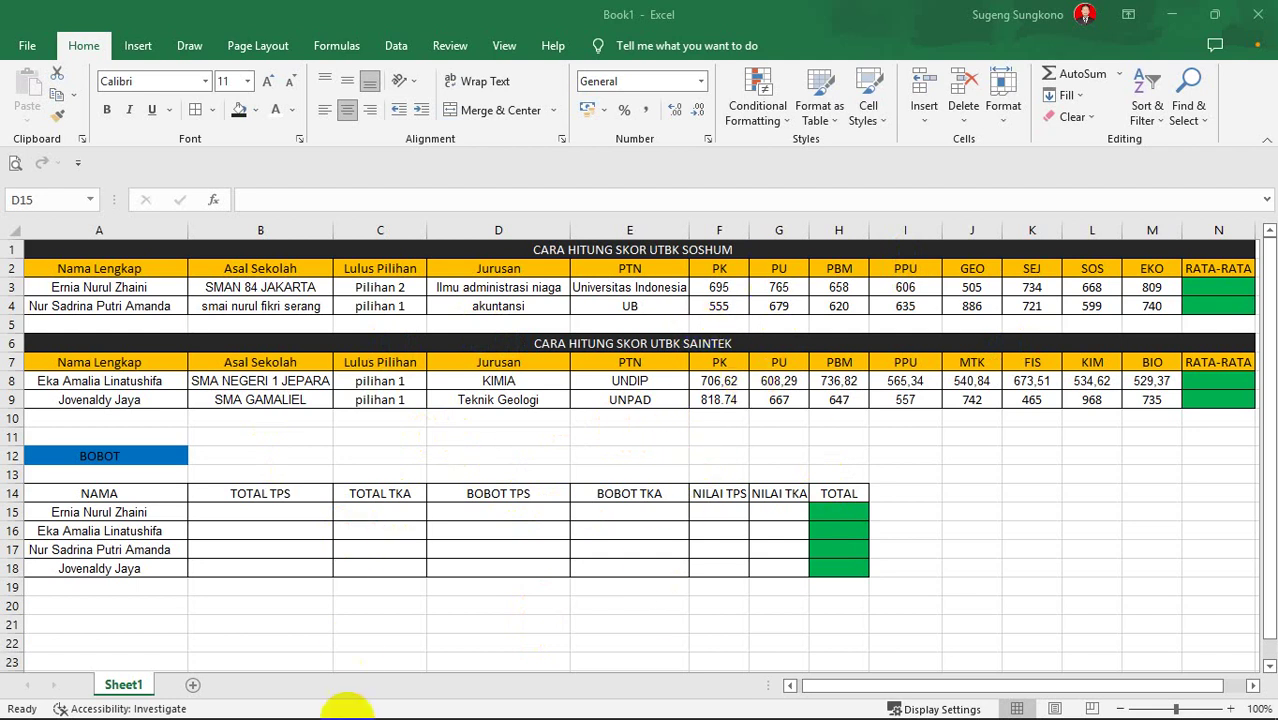
Switch to Chrome and look through the questions of the REKAP LOLOS SBMPTN 2021 form.
mouse_move(330, 705)
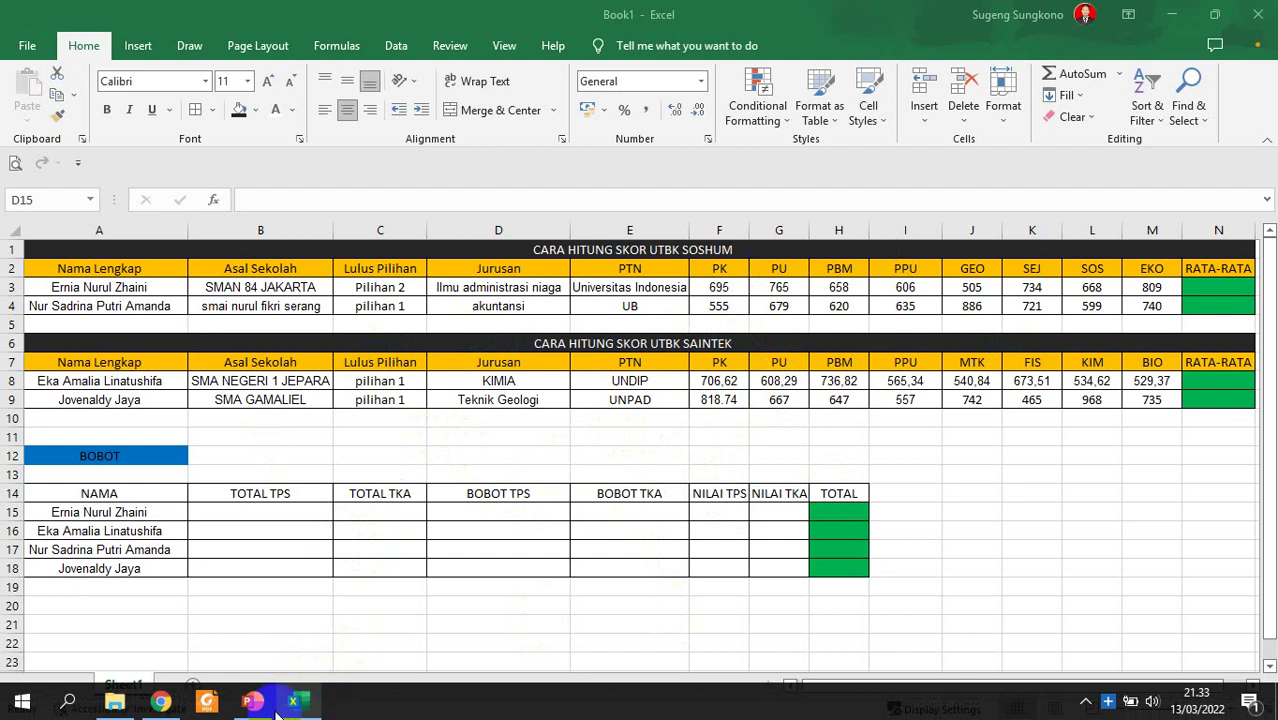
click(168, 704)
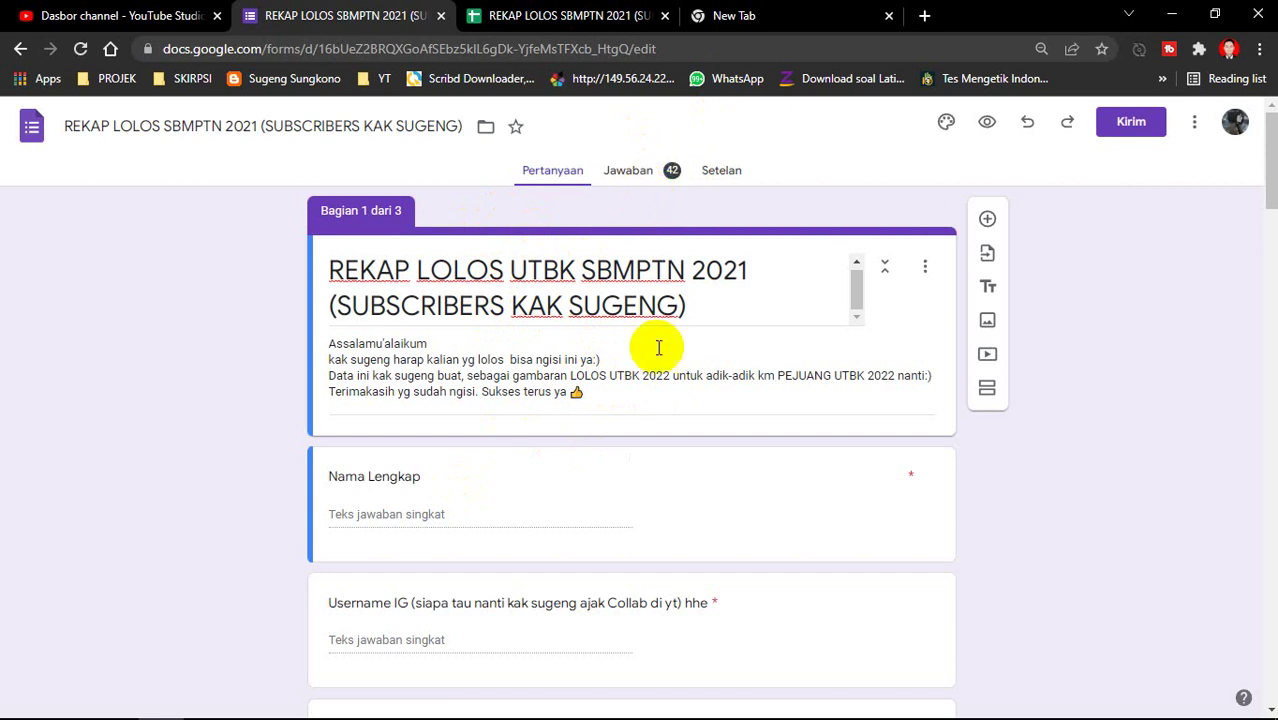
scroll(622, 420, down, 6)
scroll(620, 414, down, 8)
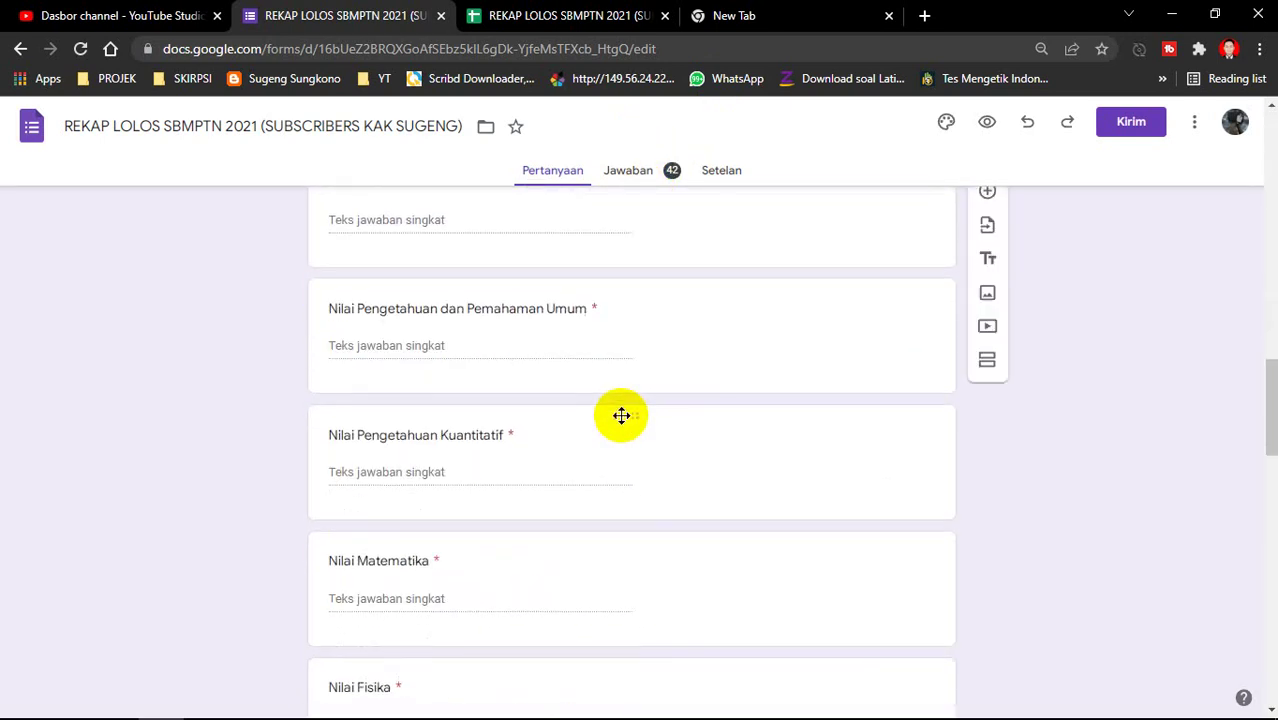
scroll(633, 400, up, 10)
scroll(635, 340, up, 5)
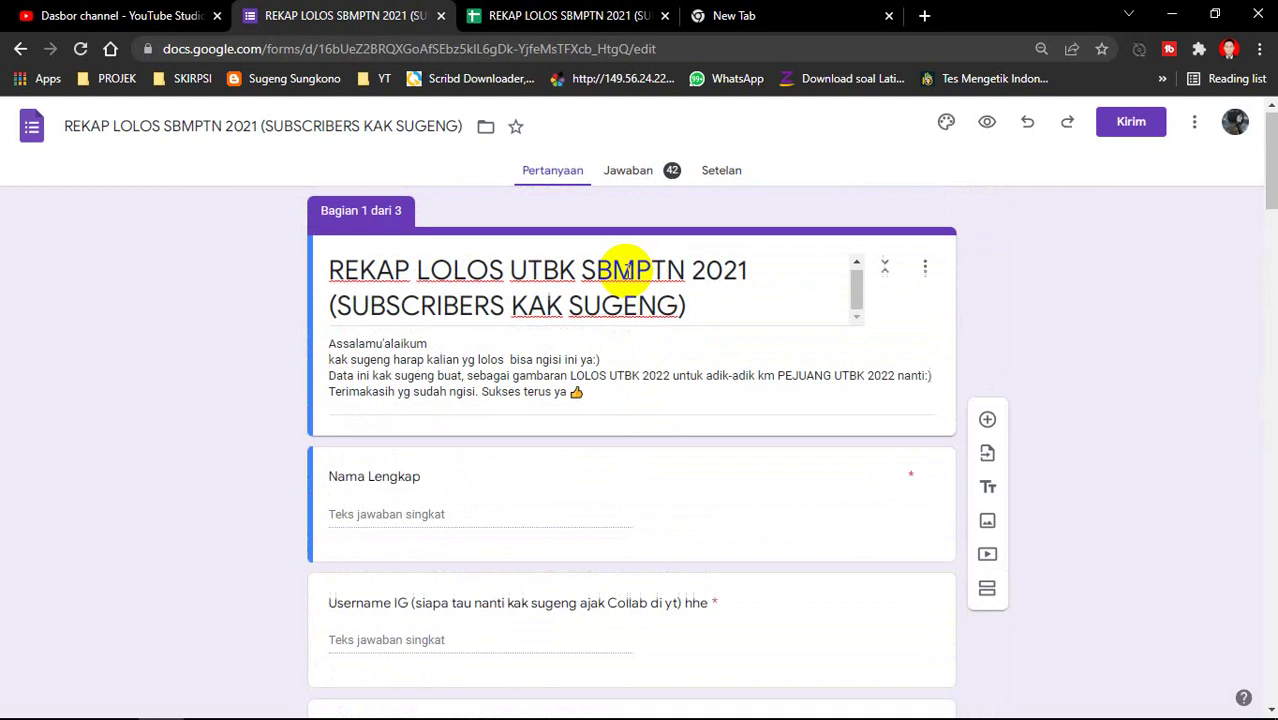
Review the summary charts of the form's collected responses.
click(650, 173)
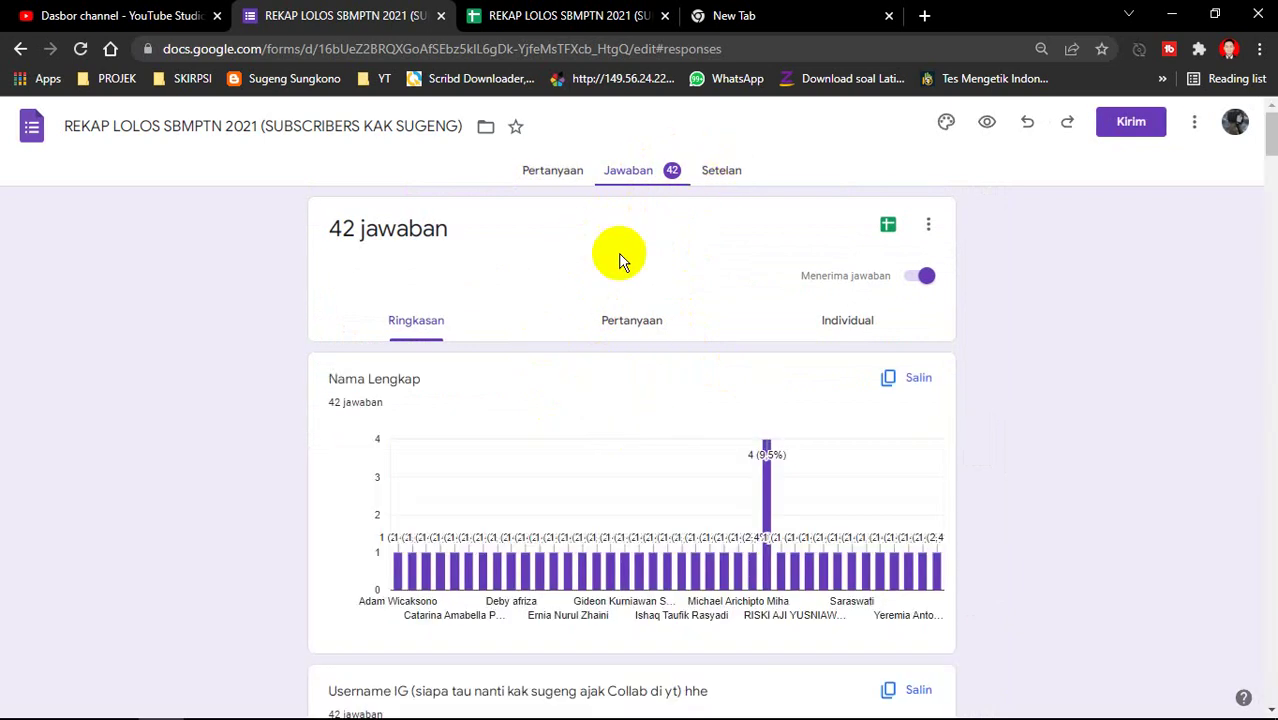
scroll(730, 391, down, 10)
scroll(713, 405, down, 2)
scroll(700, 405, up, 12)
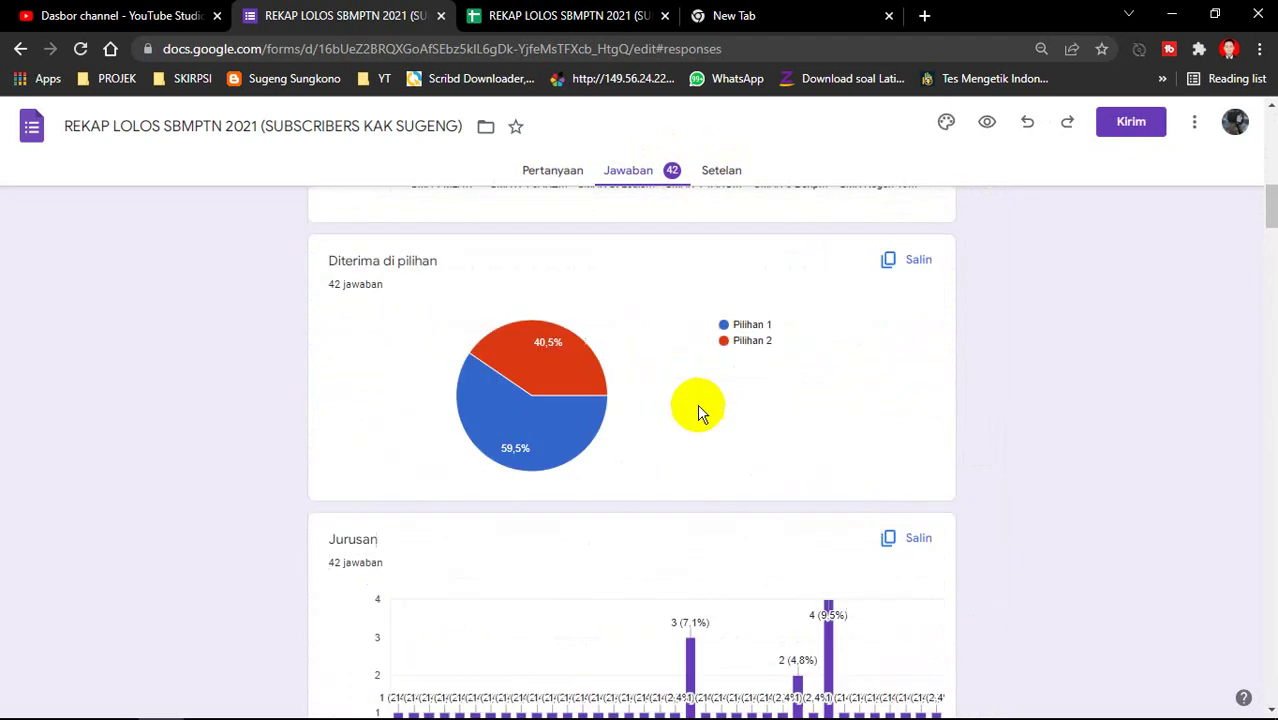
Open the form's response spreadsheet and examine the Universitas column from the first to the last response.
click(533, 13)
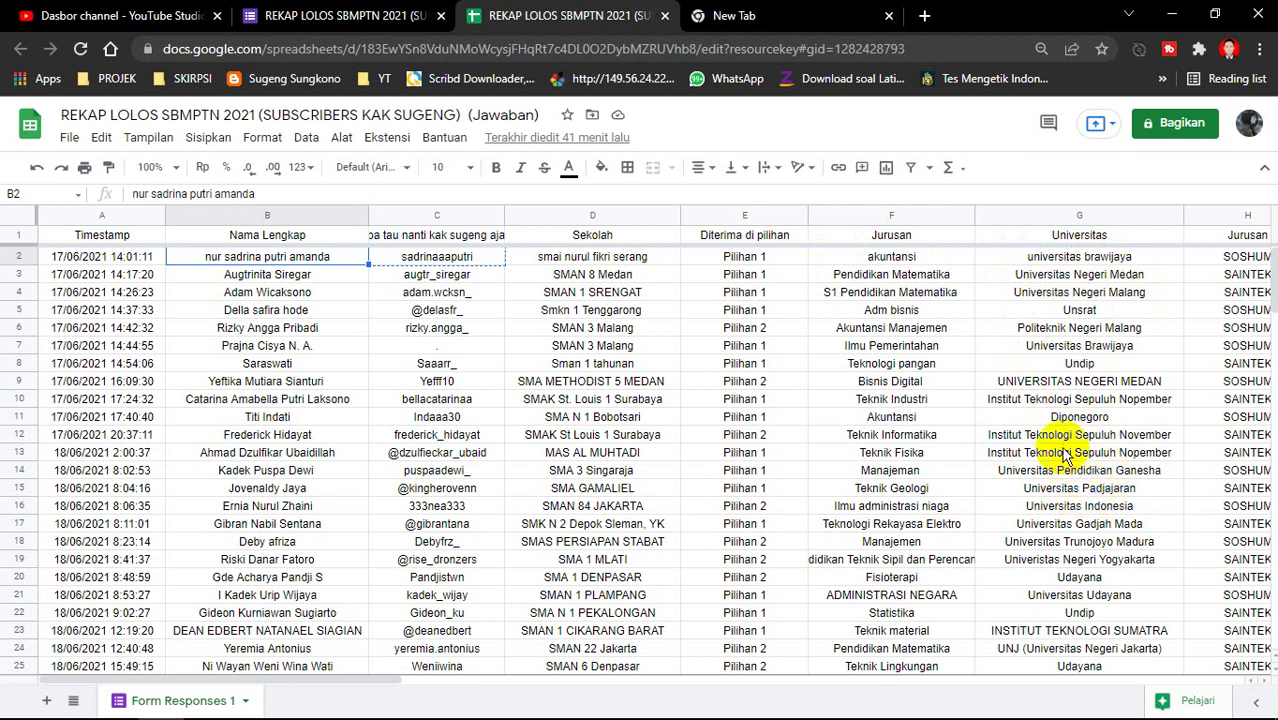
click(1078, 502)
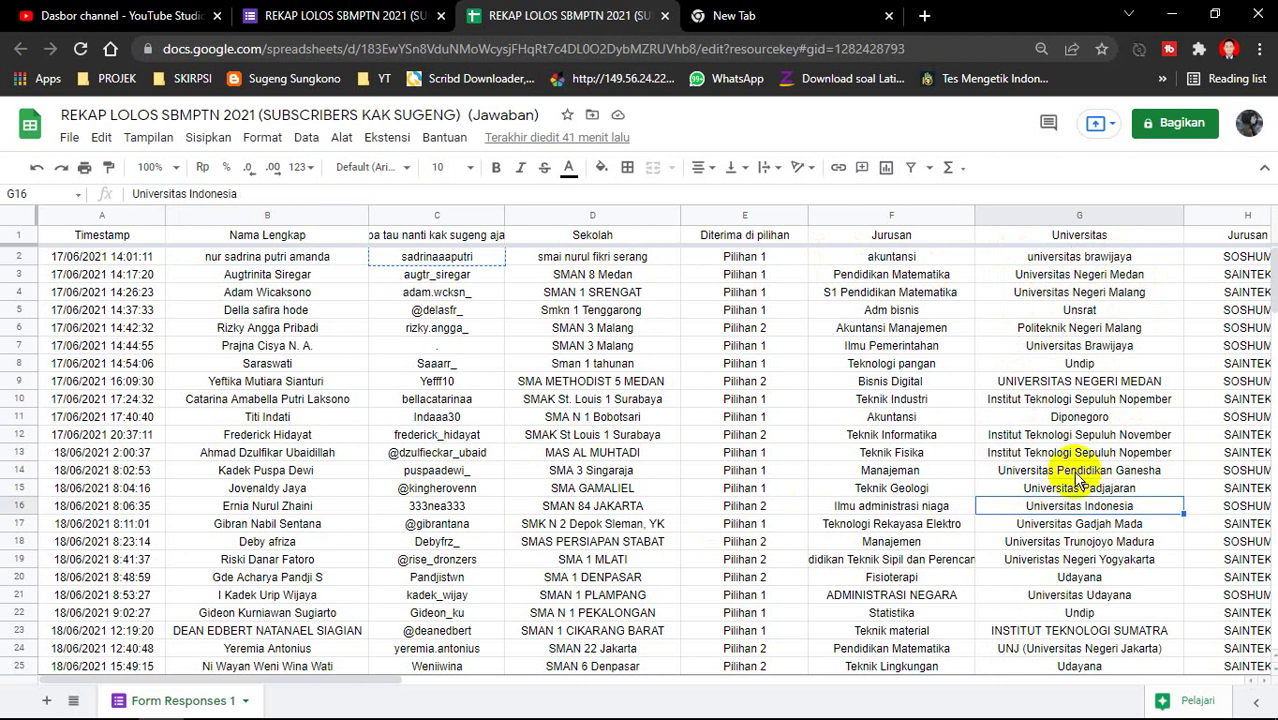
scroll(1075, 480, down, 2)
scroll(1075, 500, down, 1)
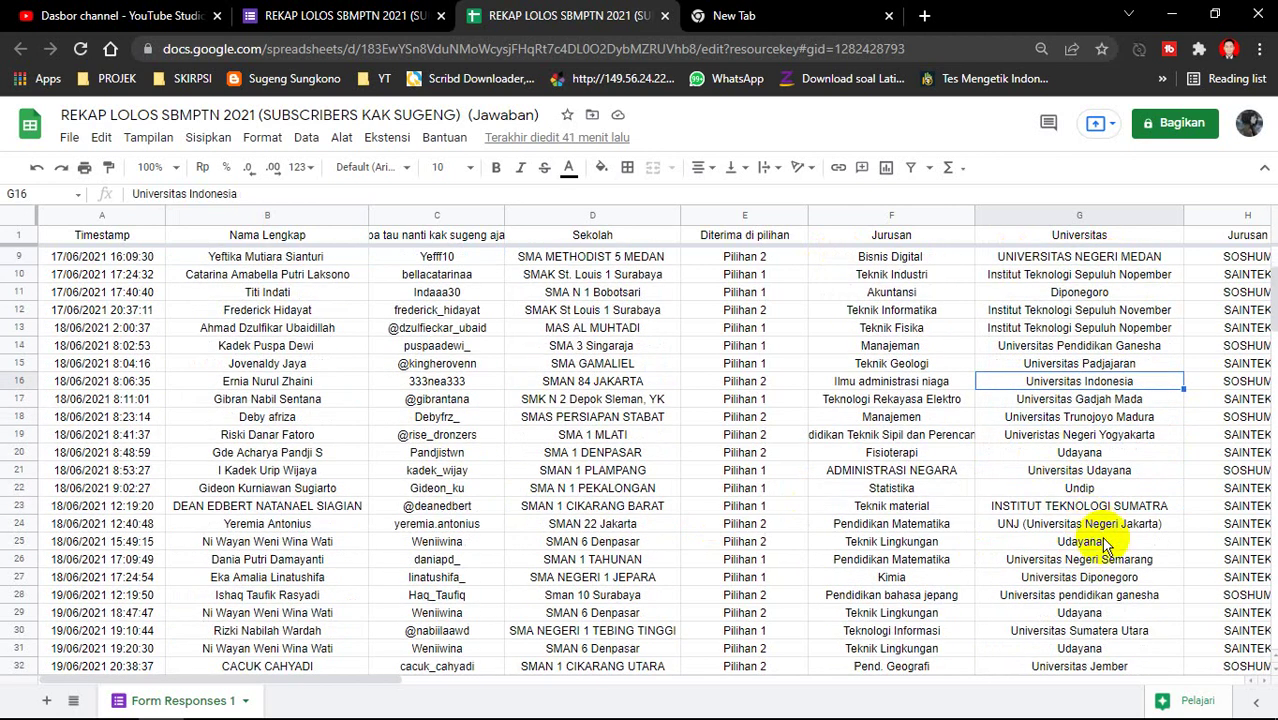
scroll(1096, 530, down, 1)
scroll(1096, 568, down, 2)
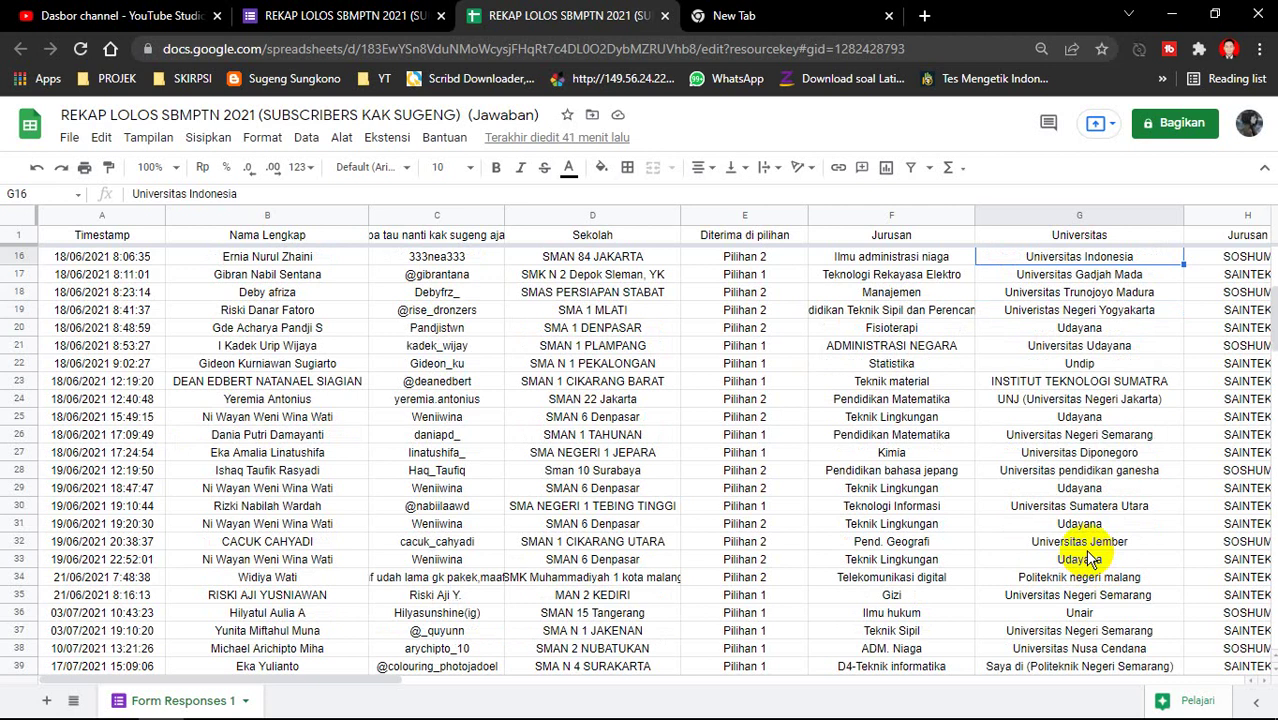
scroll(1100, 575, down, 1)
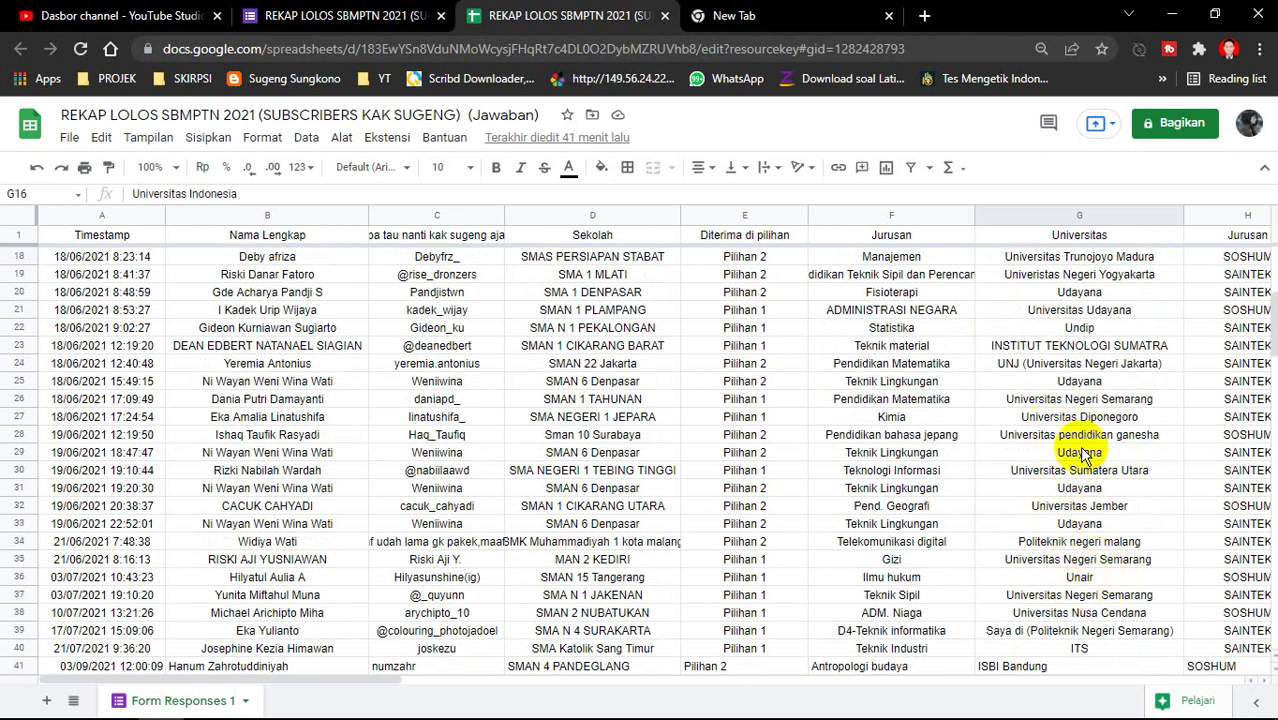
scroll(1080, 480, down, 2)
scroll(1083, 556, down, 1)
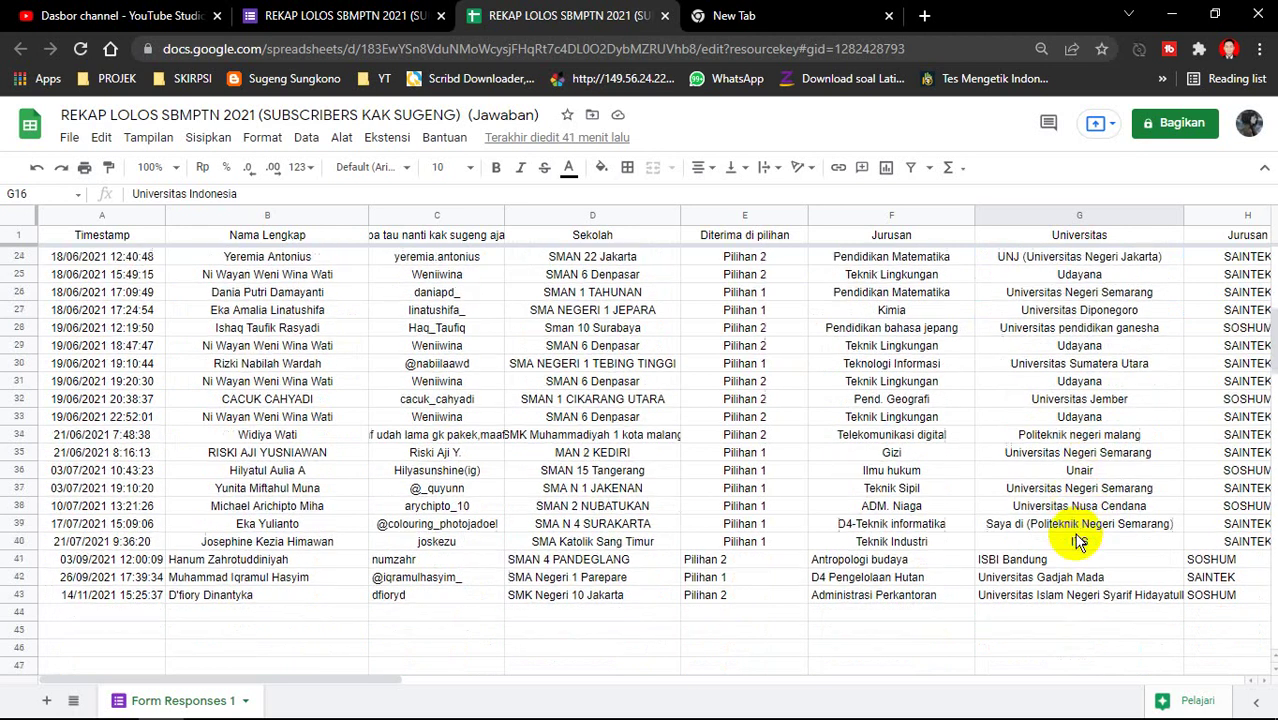
click(1084, 578)
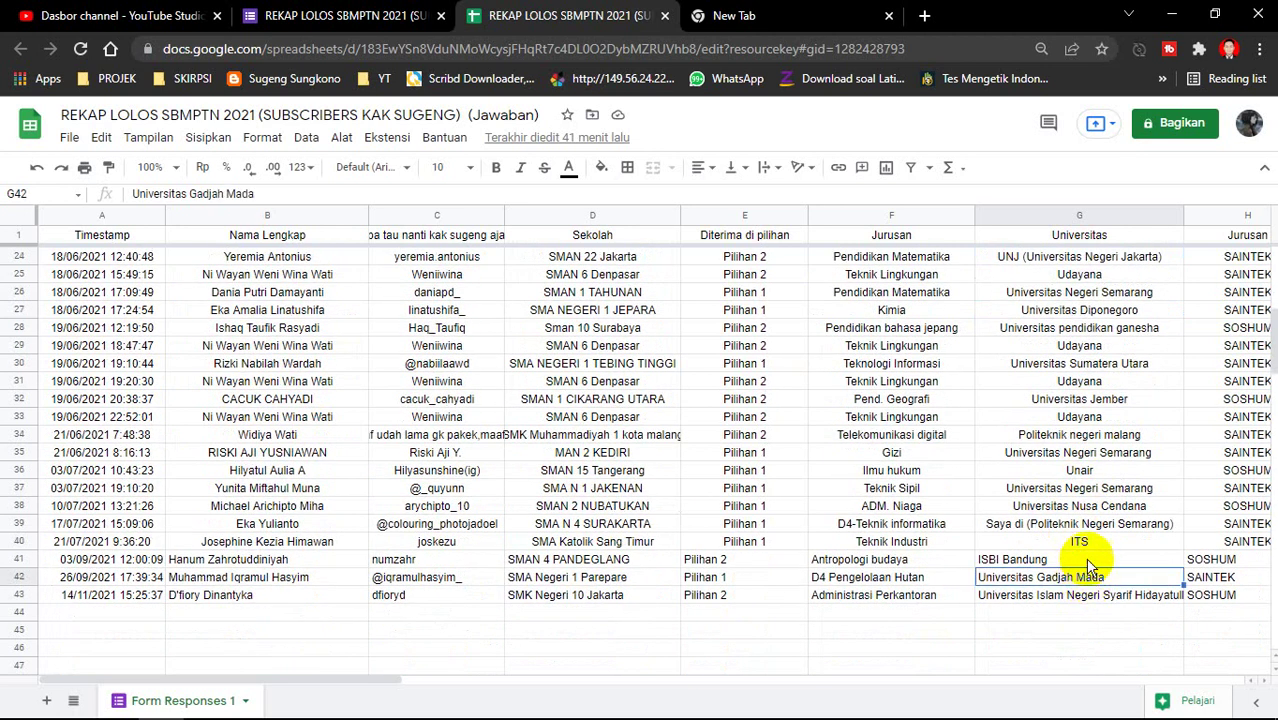
scroll(1092, 560, up, 8)
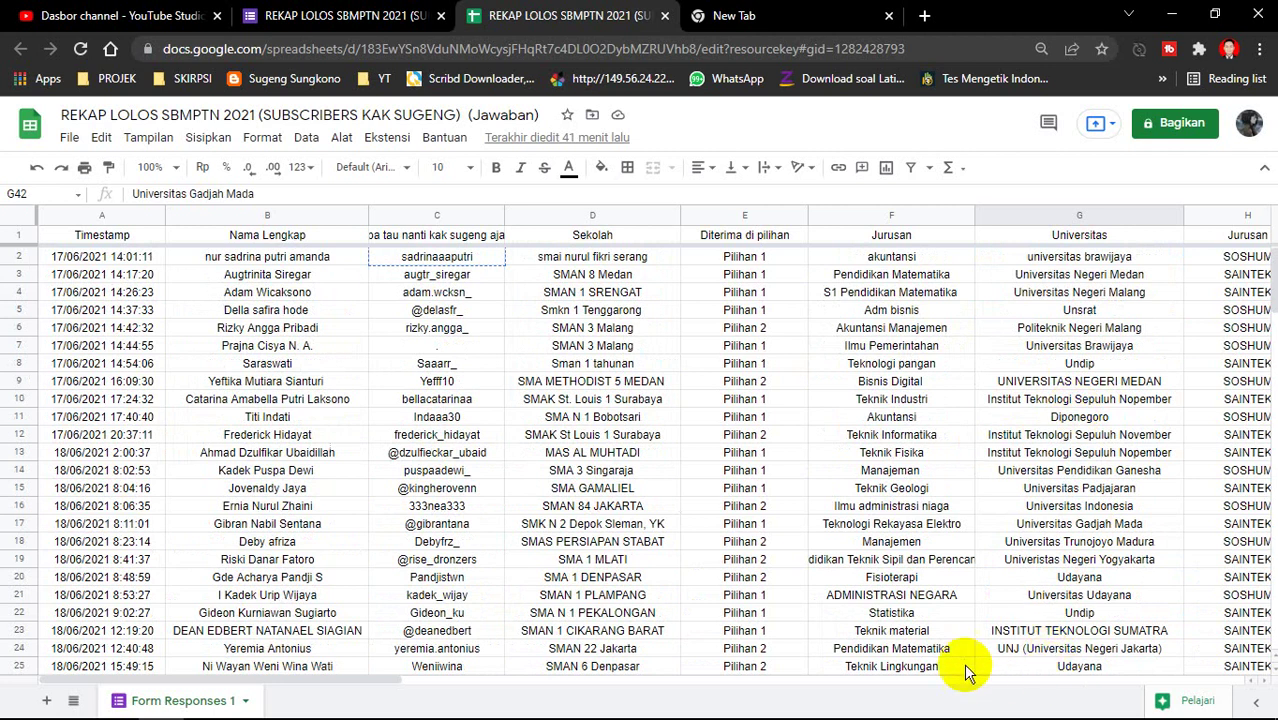
Examine the subject score columns in the response spreadsheet and return to its first columns.
click(502, 684)
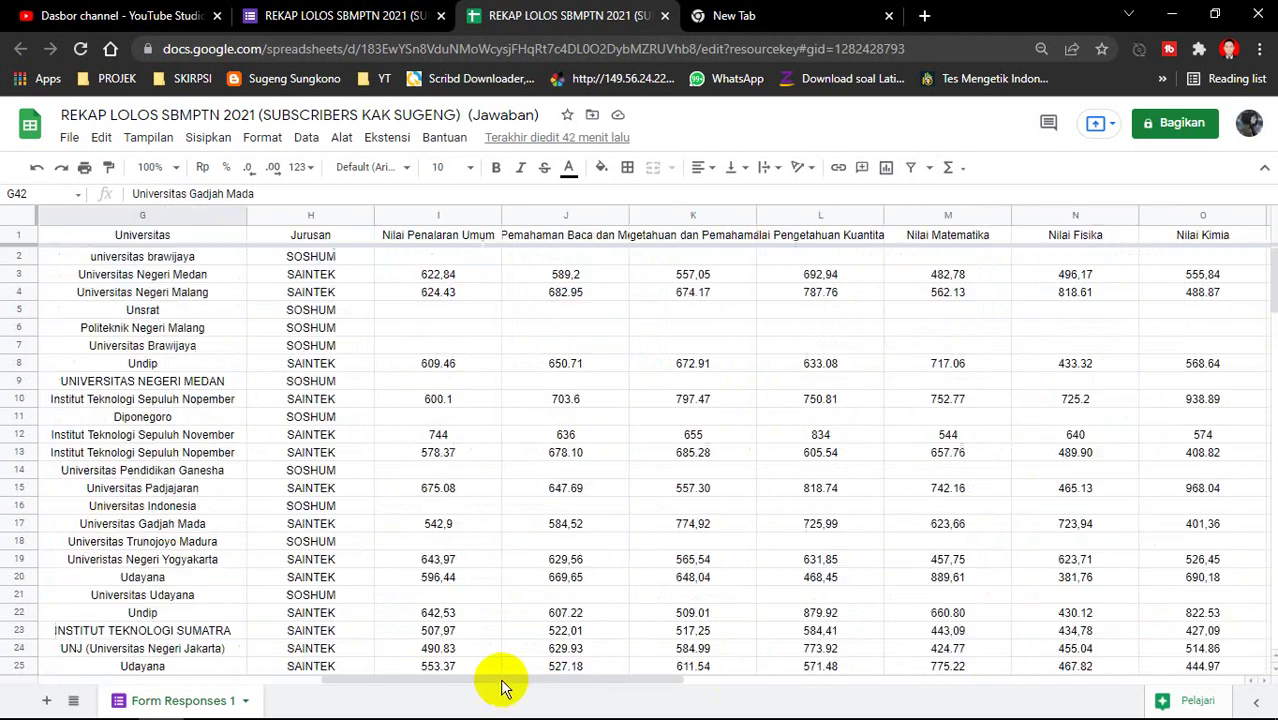
drag(502, 686, 313, 712)
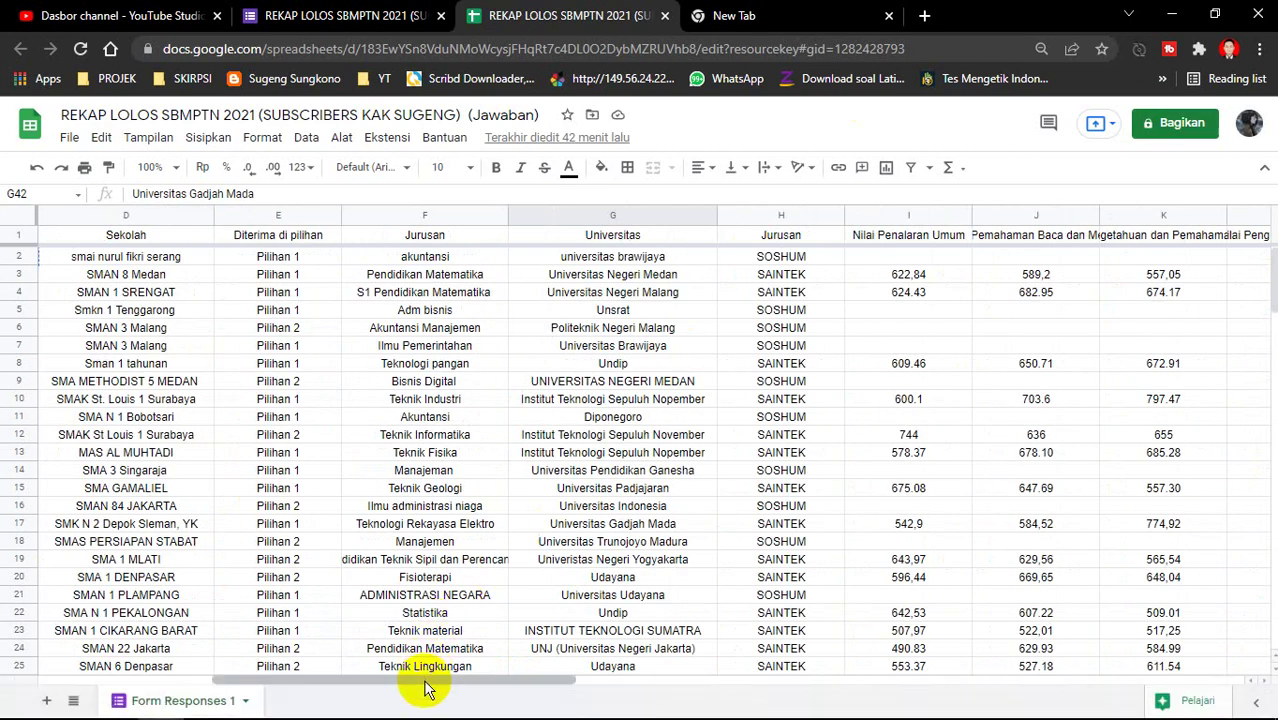
drag(425, 688, 333, 707)
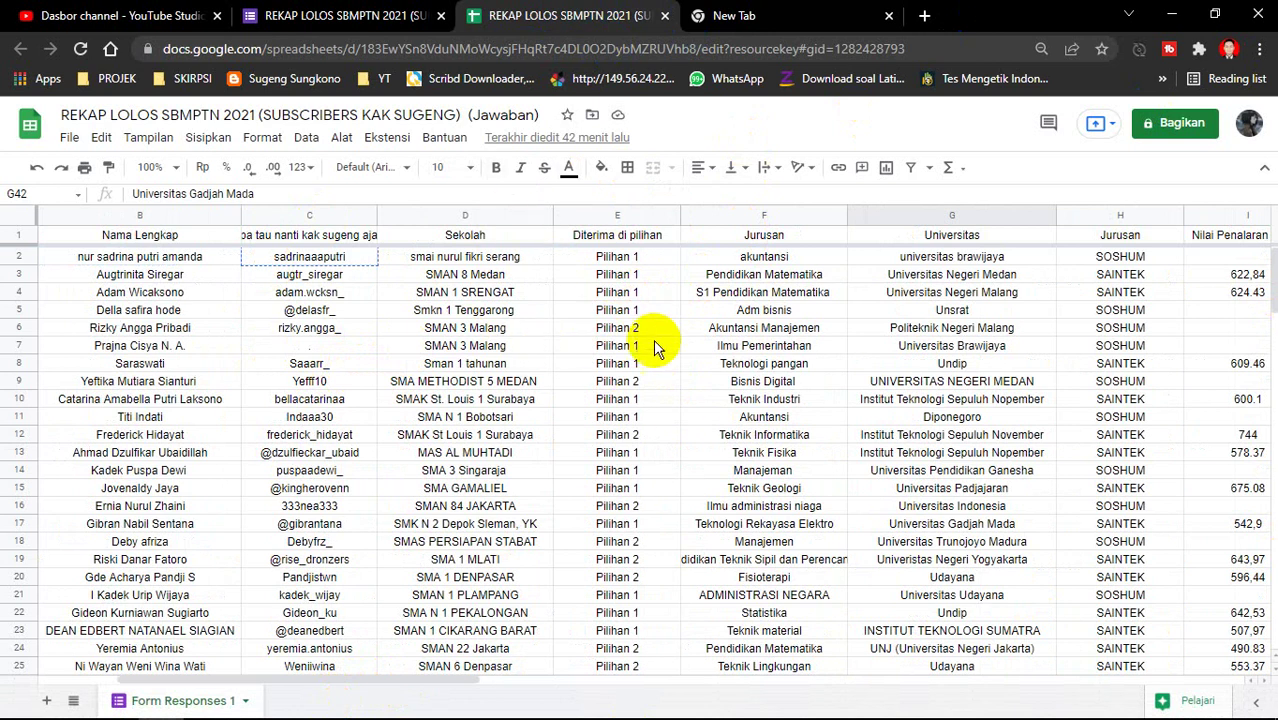
click(708, 684)
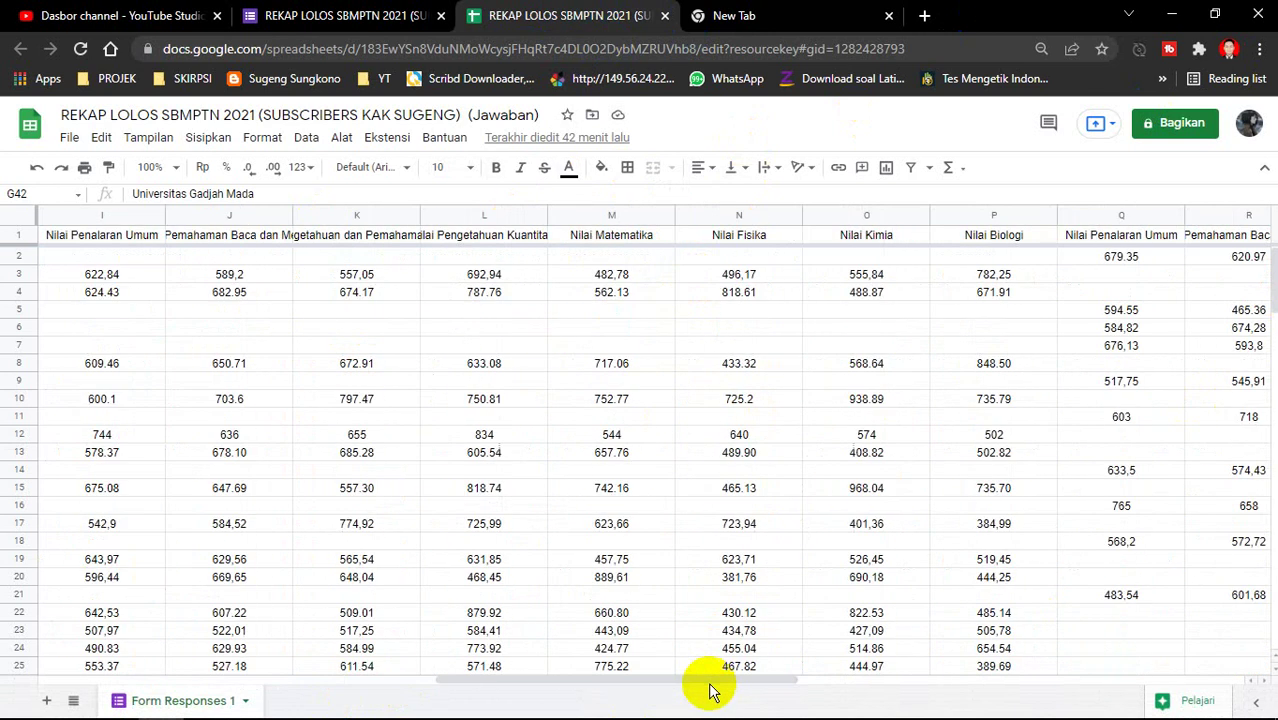
drag(735, 685, 148, 672)
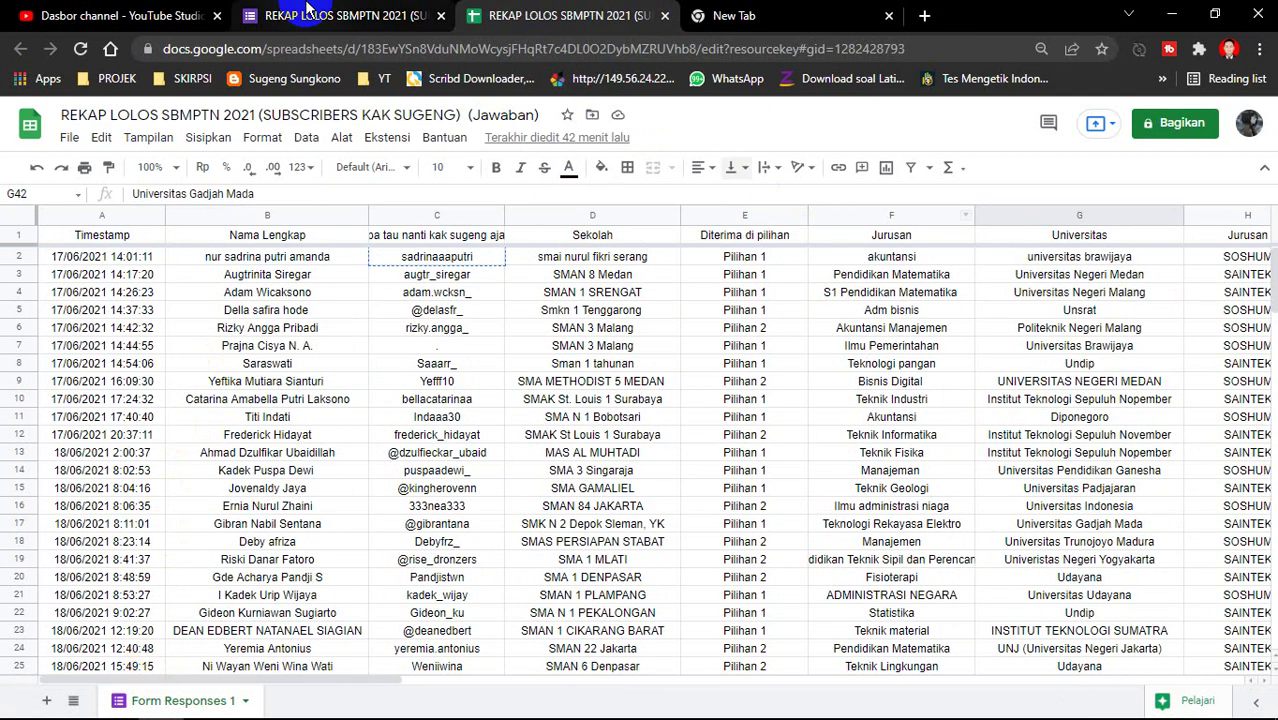
Switch to the Book1 workbook in Excel and check the KIMIA applicant's major against the KIM score in the SAINTEK table.
mouse_move(400, 700)
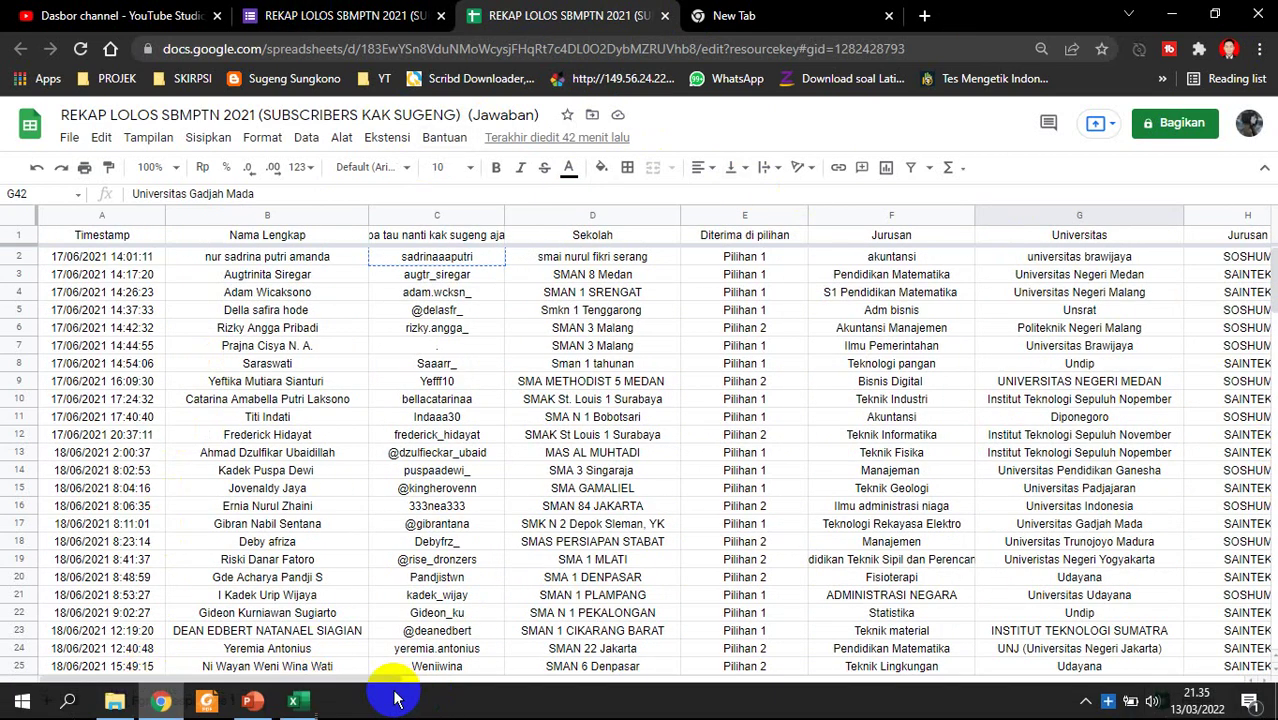
mouse_move(300, 706)
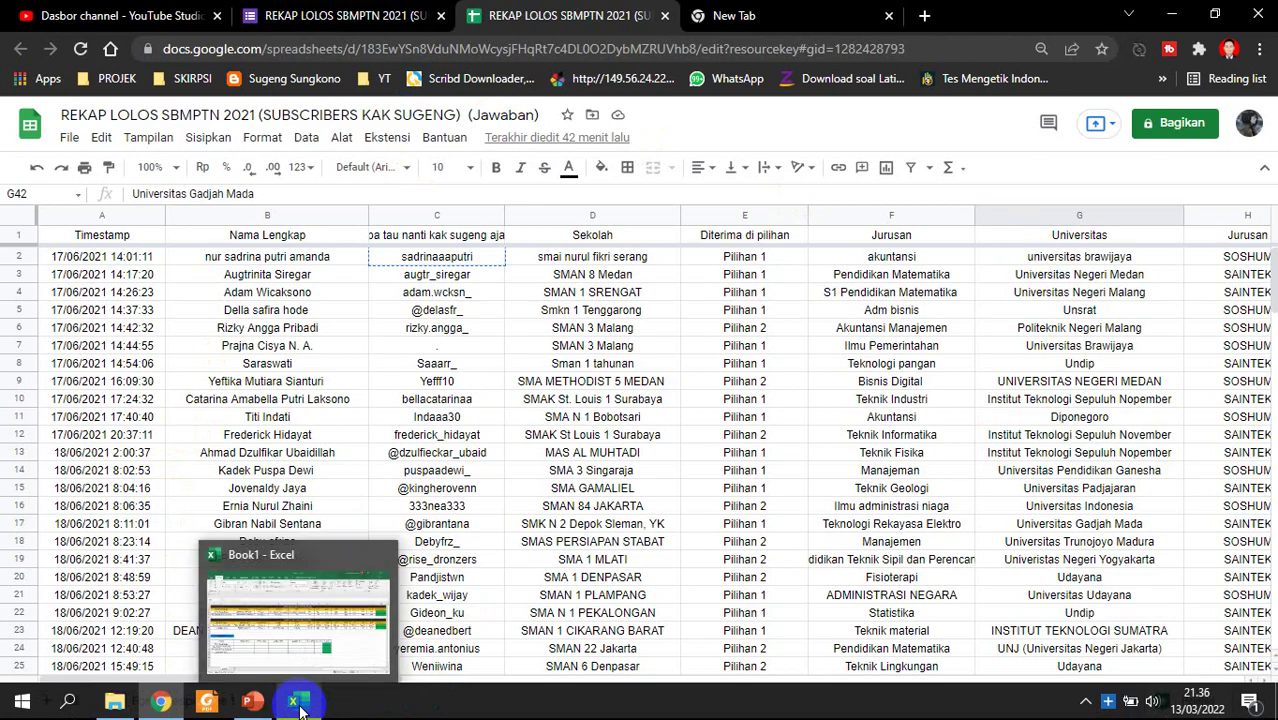
click(305, 645)
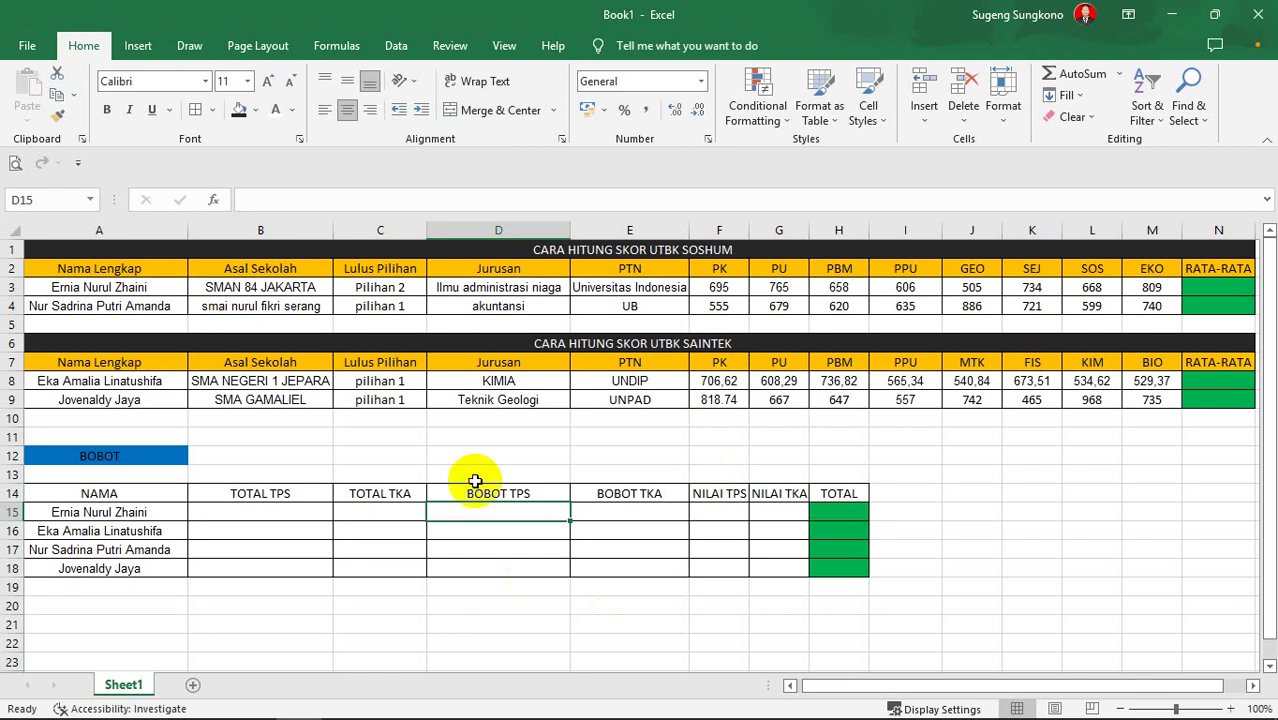
click(513, 383)
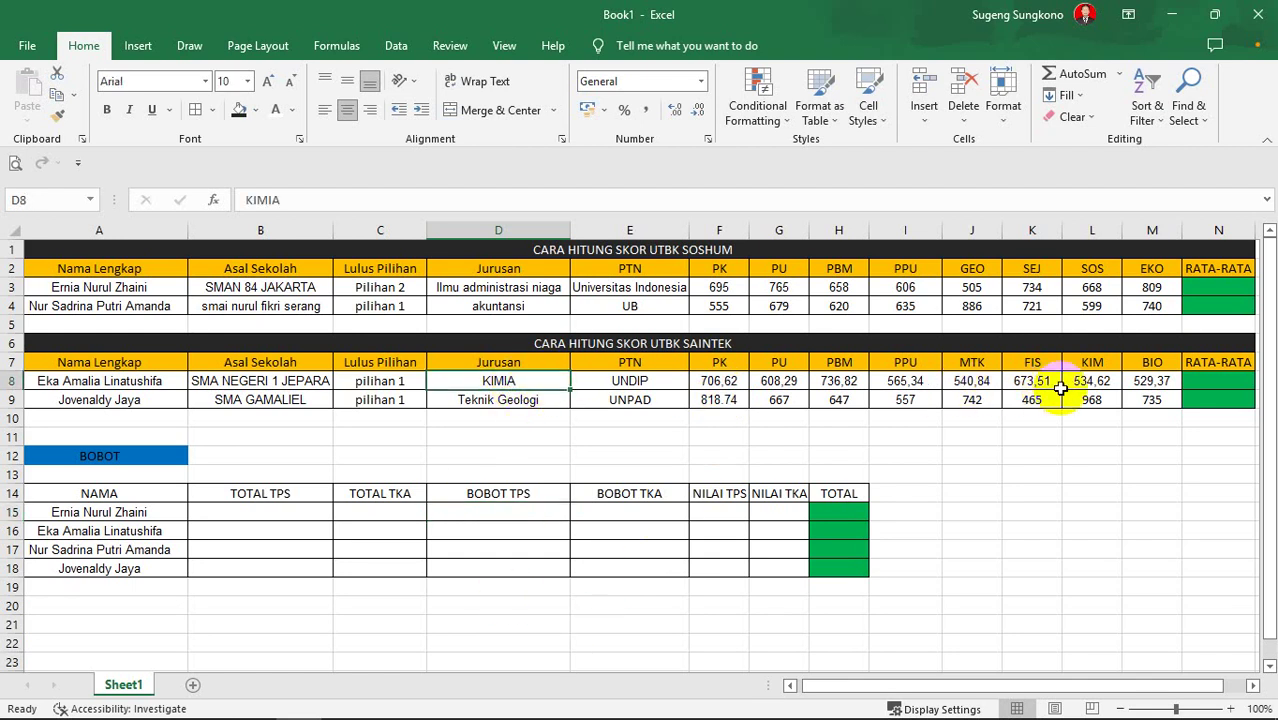
click(1103, 381)
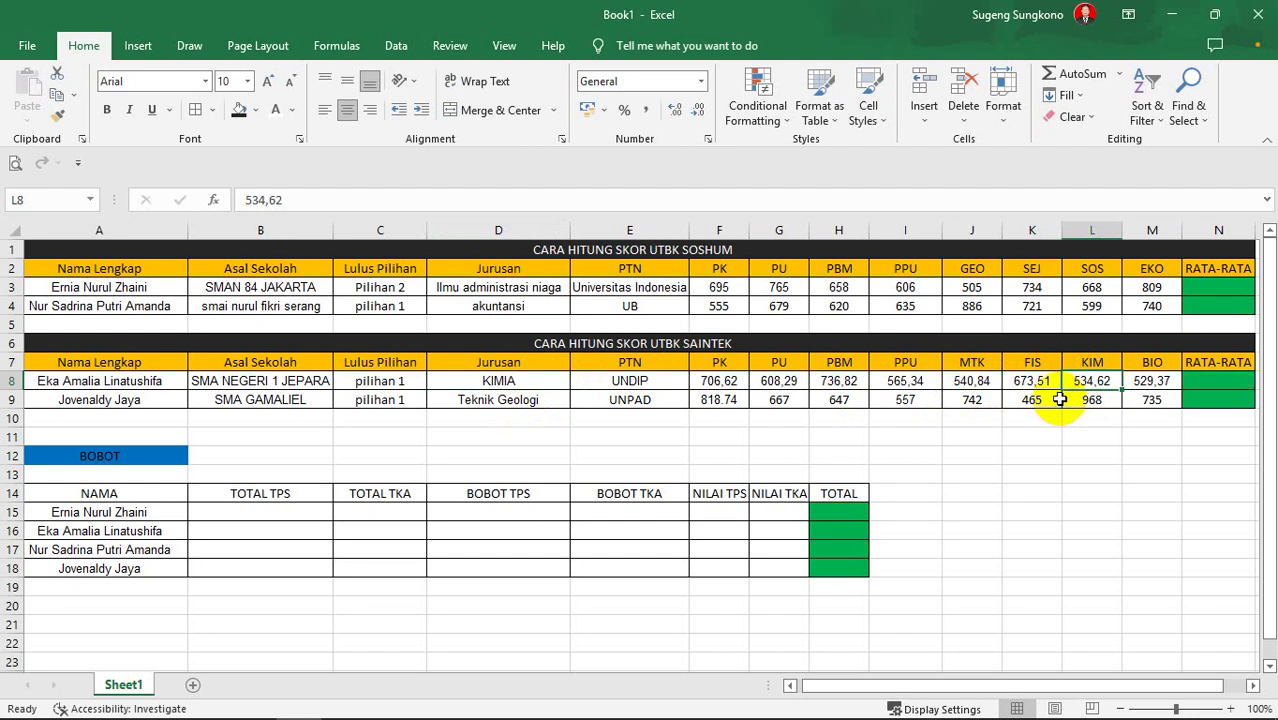
Examine the Teknik Geologi applicant's major alongside the MTK and KIM scores and the BIO and KIM headings in the SAINTEK table.
click(532, 400)
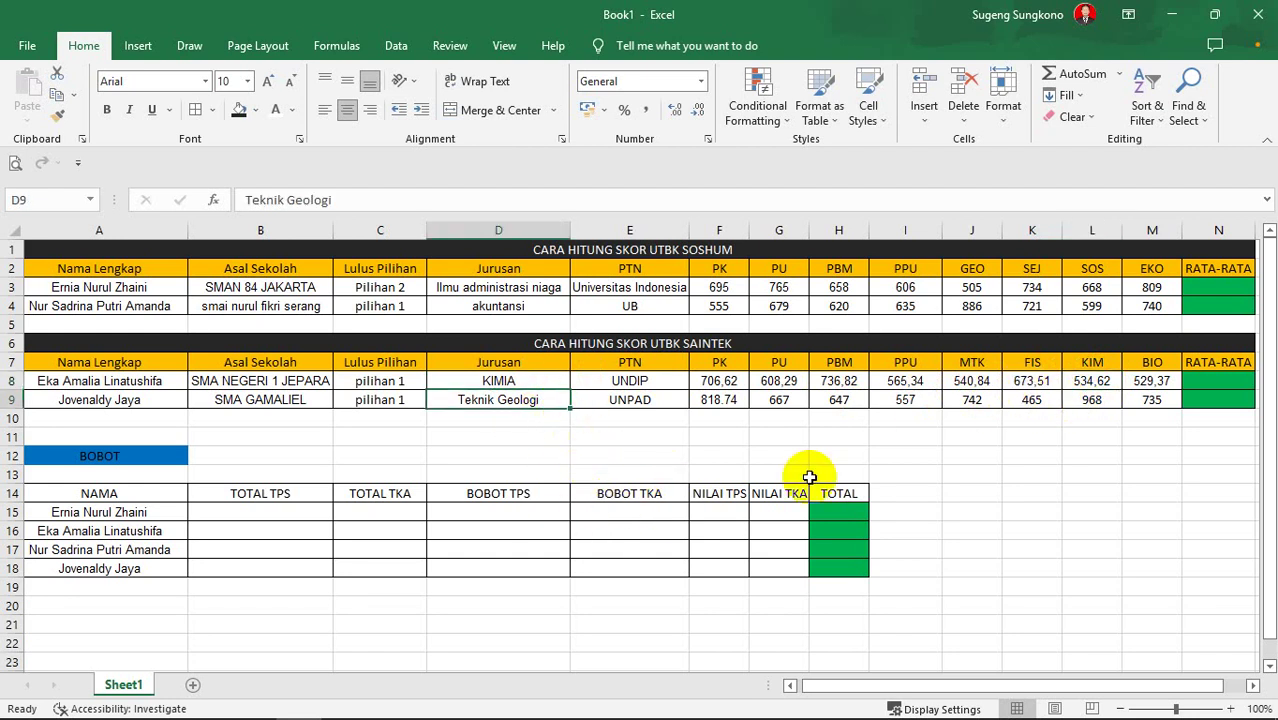
click(973, 400)
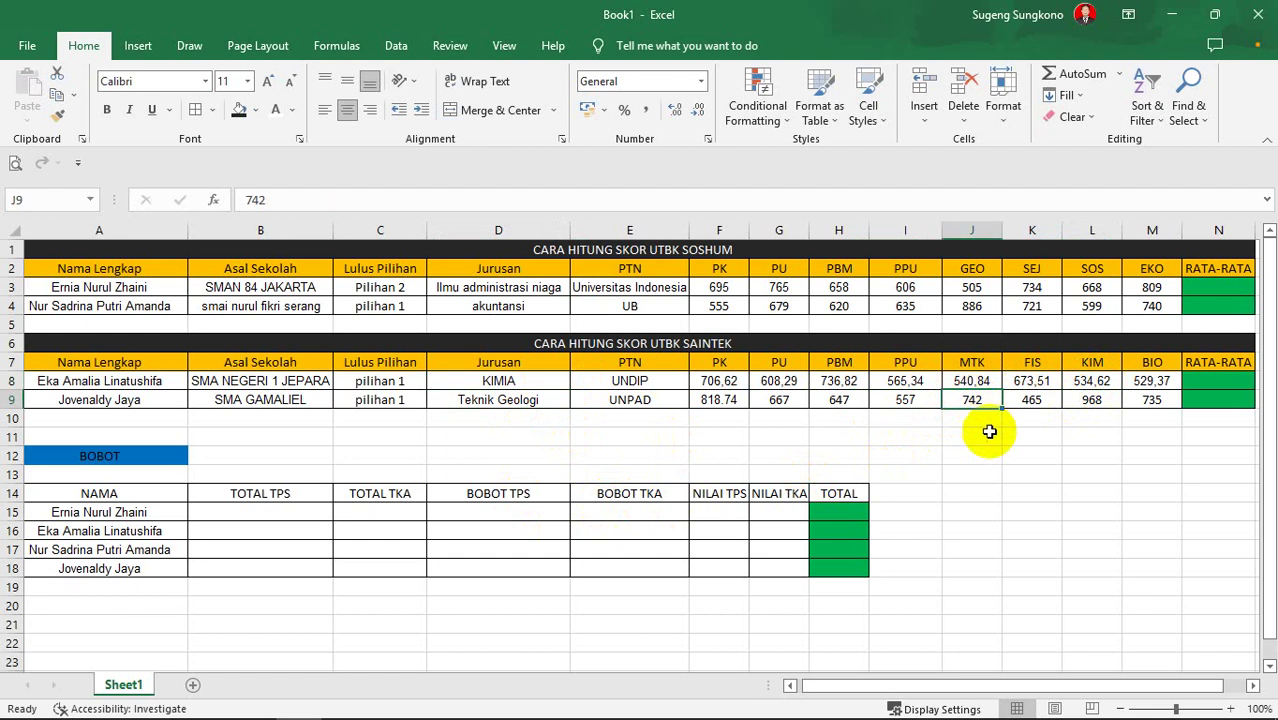
click(1090, 404)
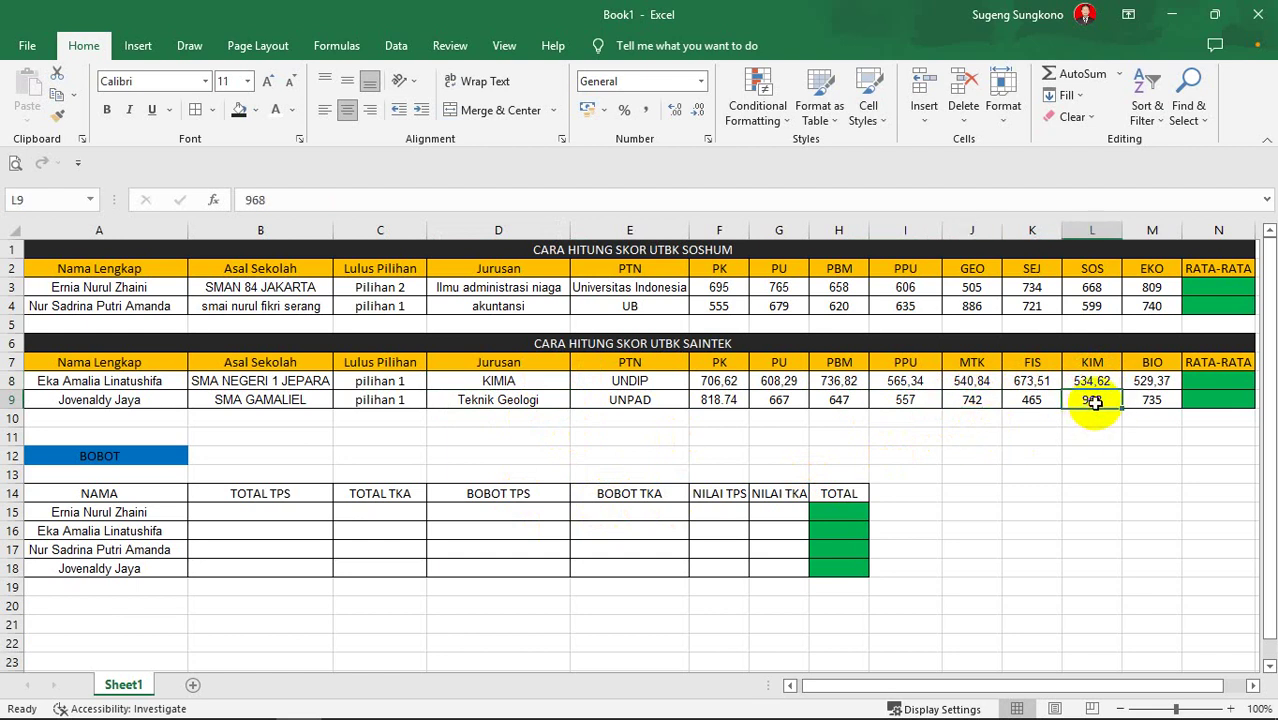
click(548, 403)
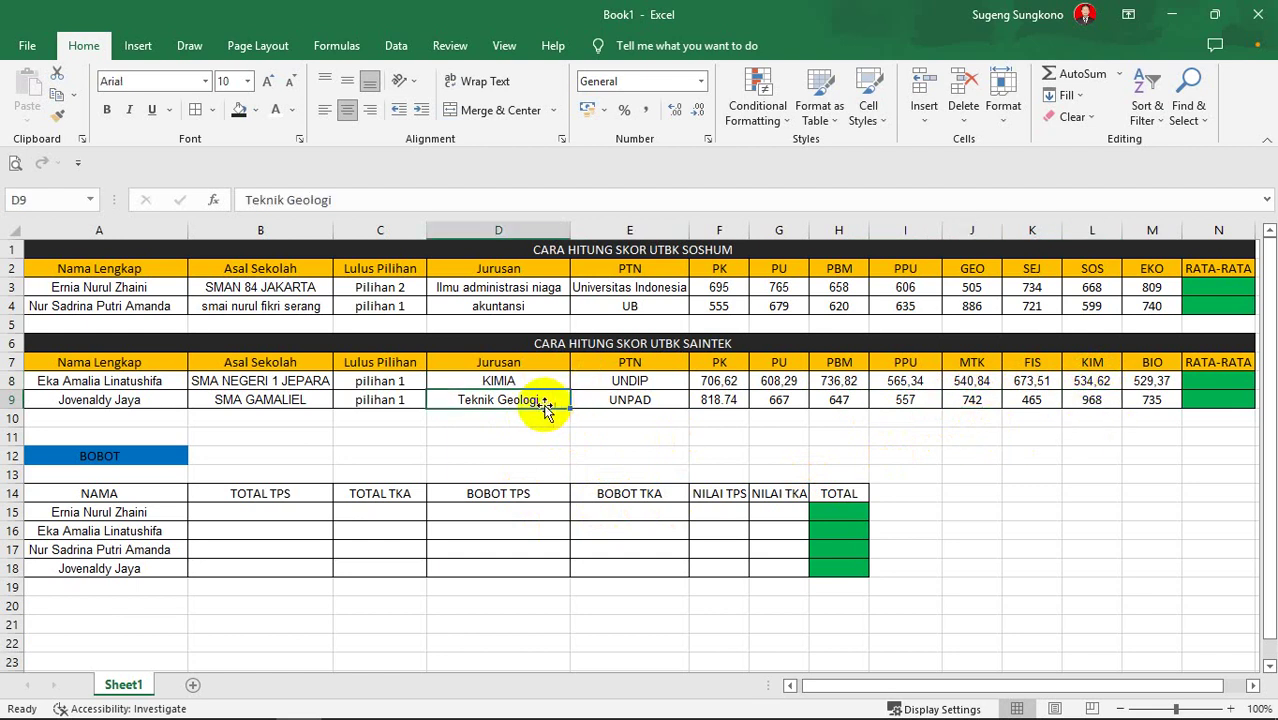
click(1095, 410)
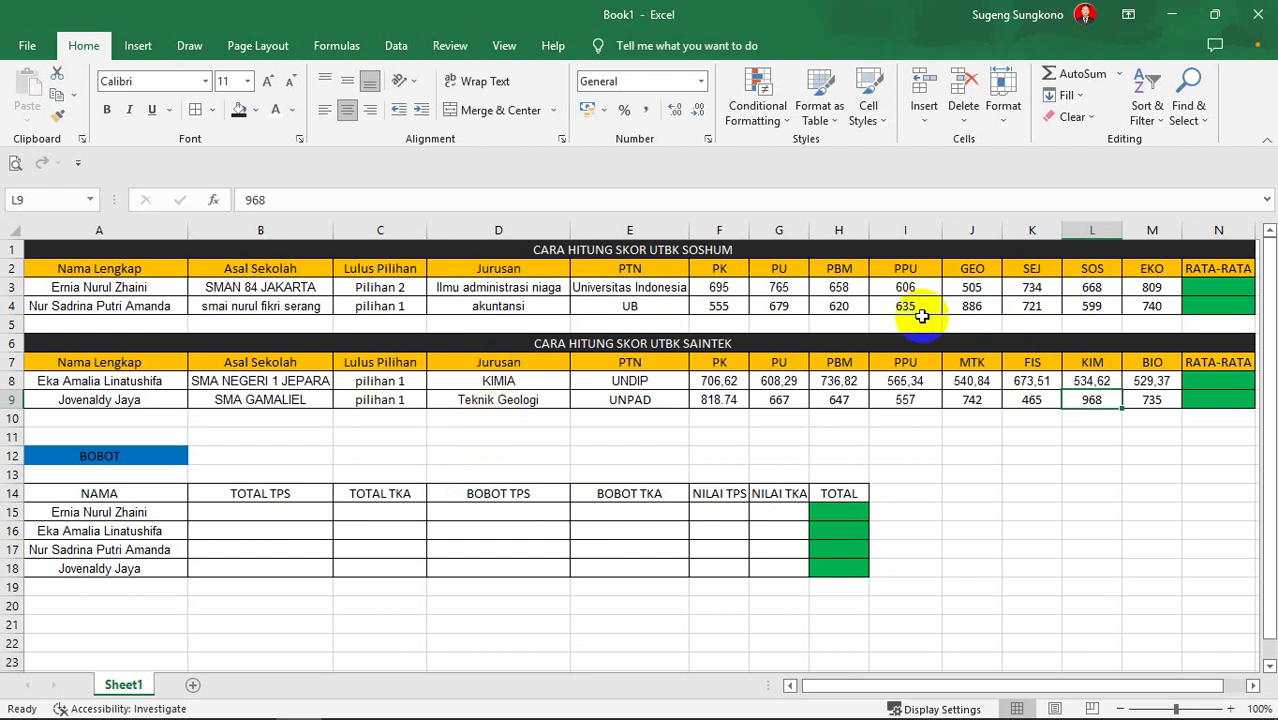
click(1155, 364)
click(1097, 363)
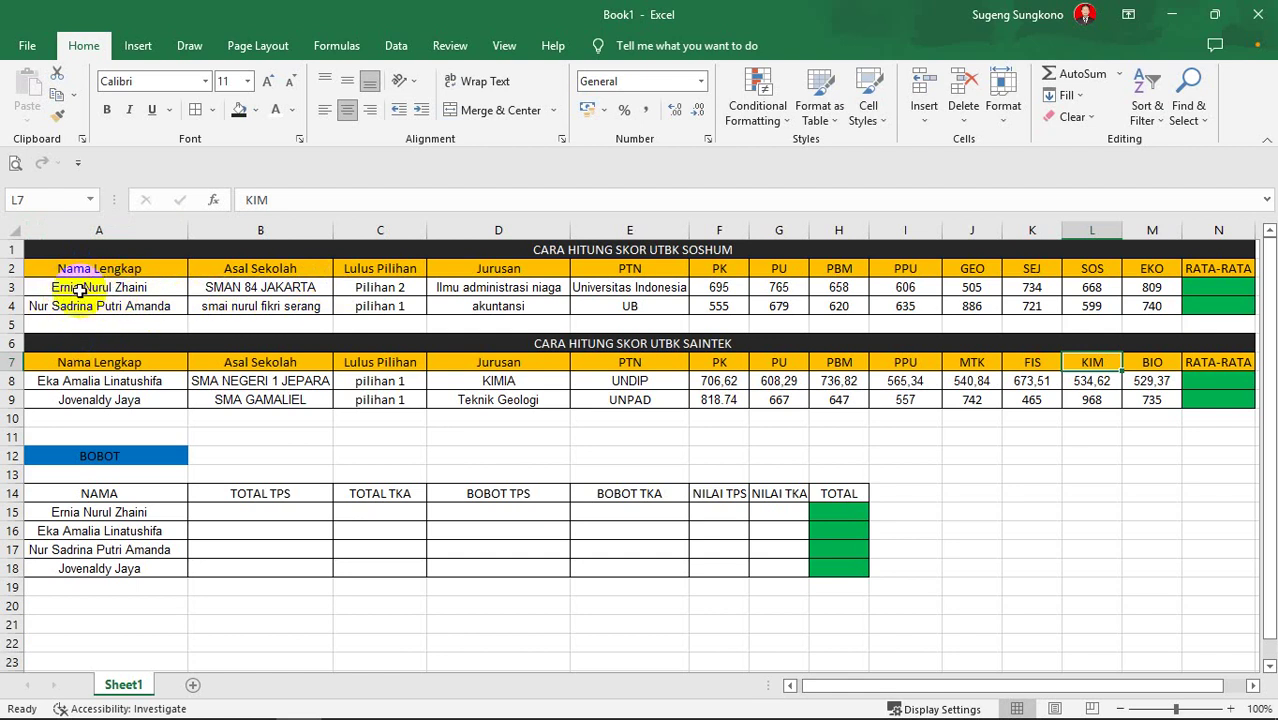
Fill the Universitas Indonesia cell E3 in the SOSHUM table with green.
click(414, 289)
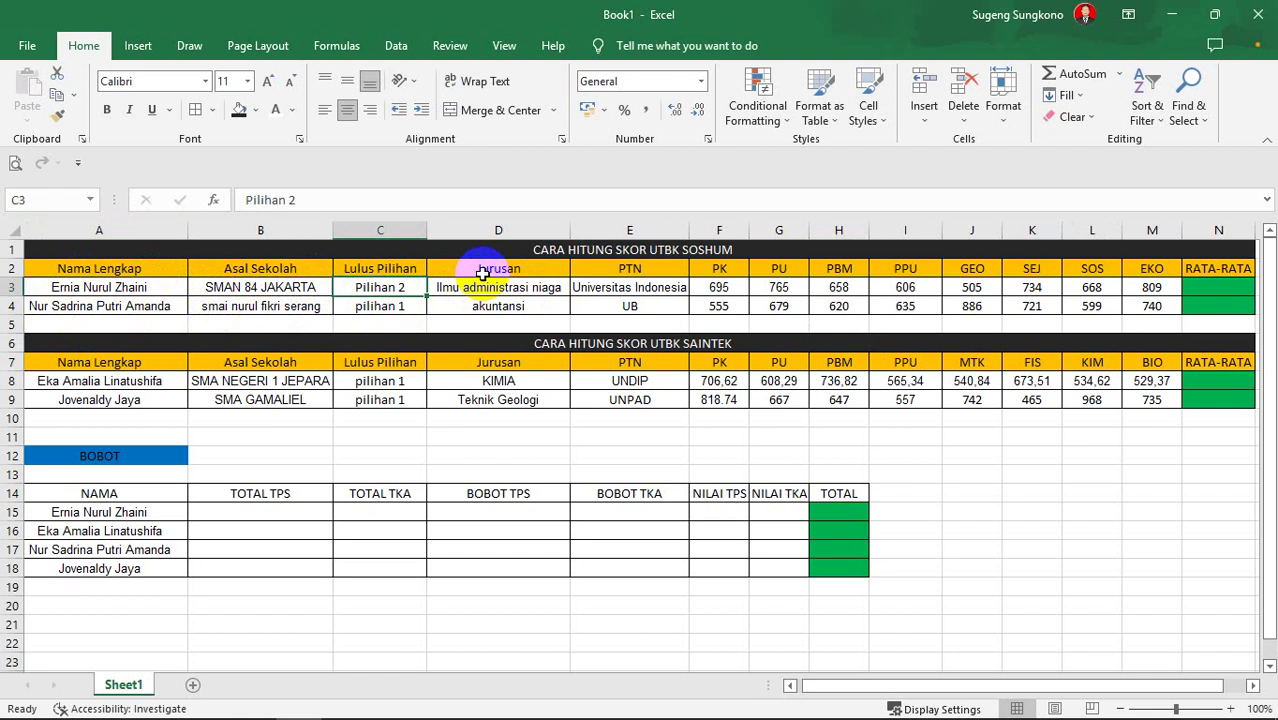
click(508, 291)
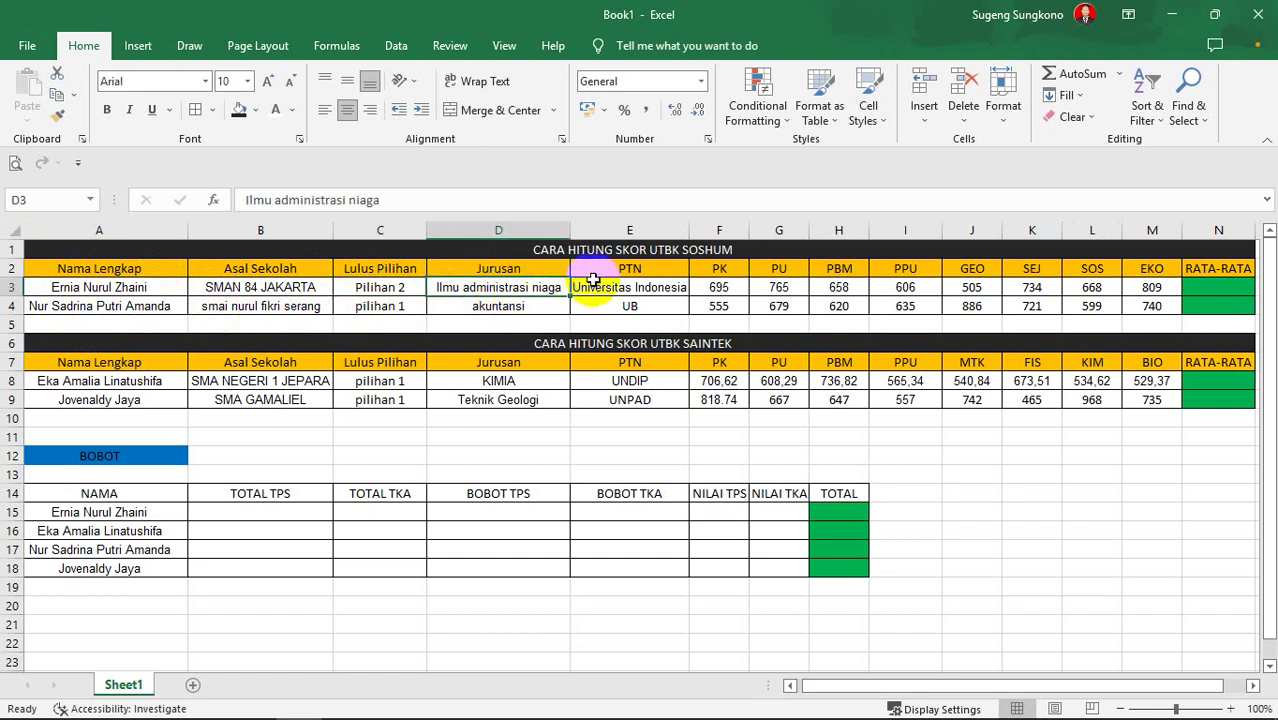
click(630, 290)
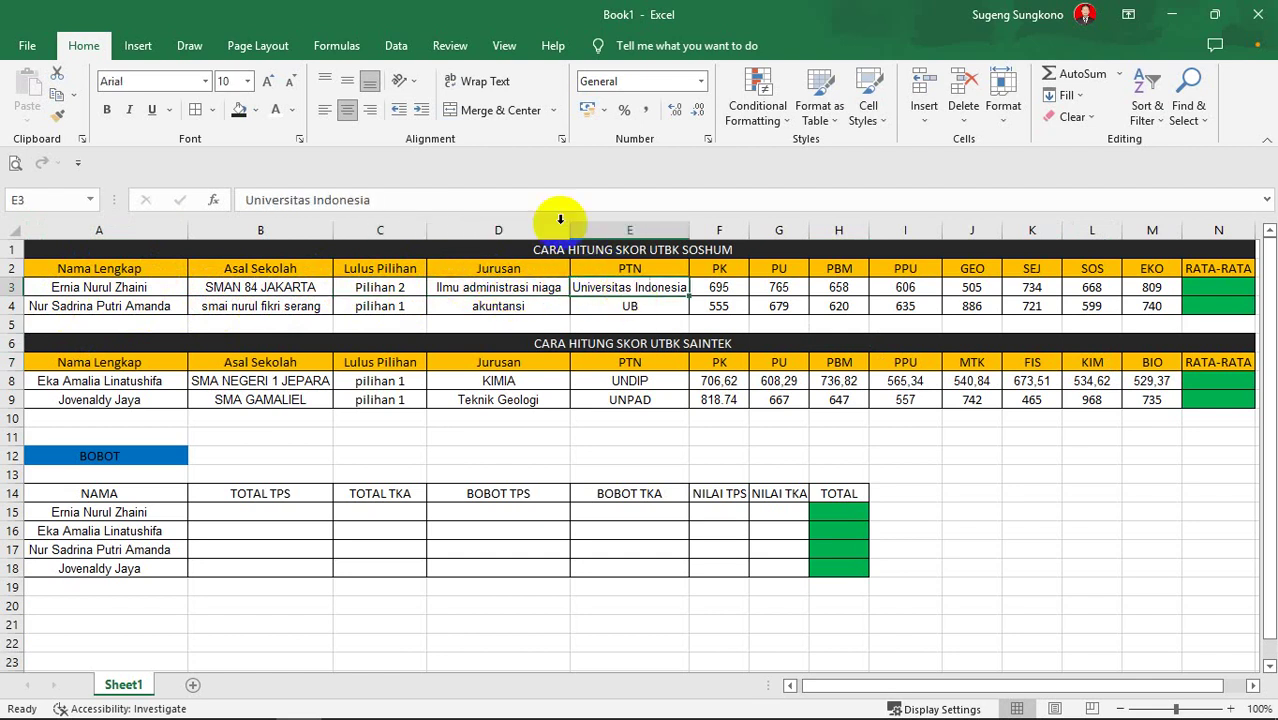
click(258, 112)
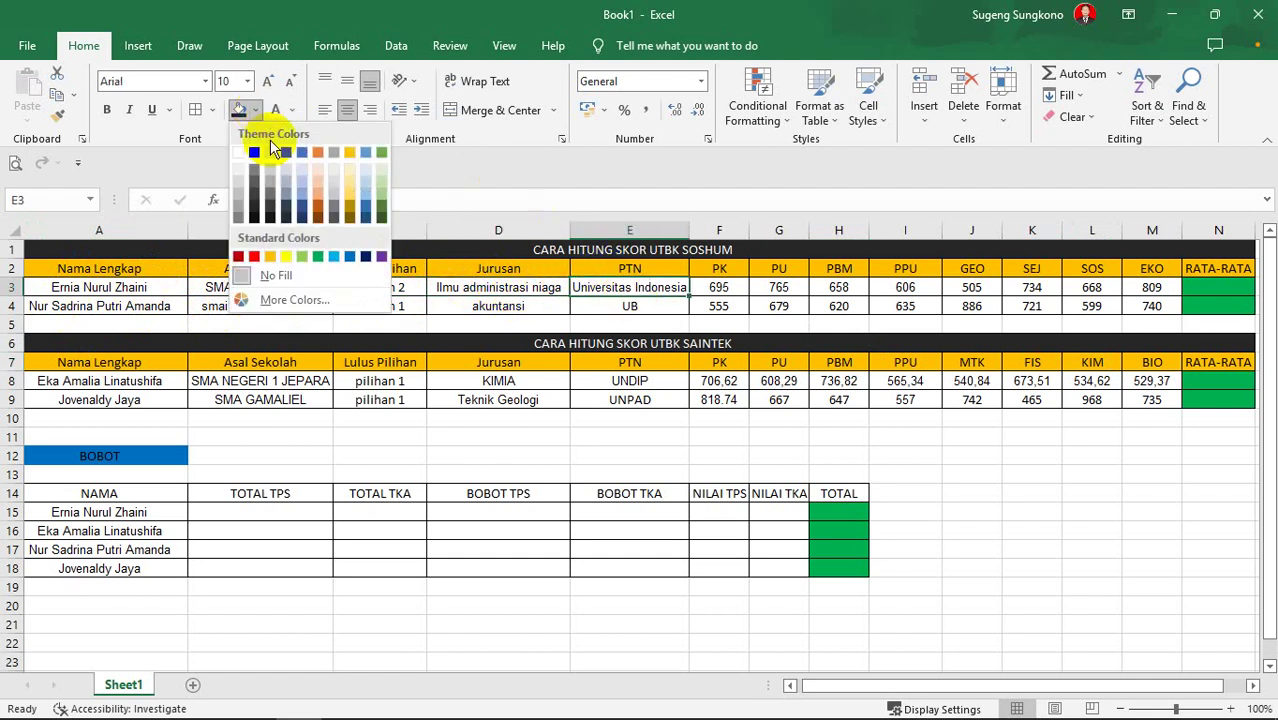
click(316, 258)
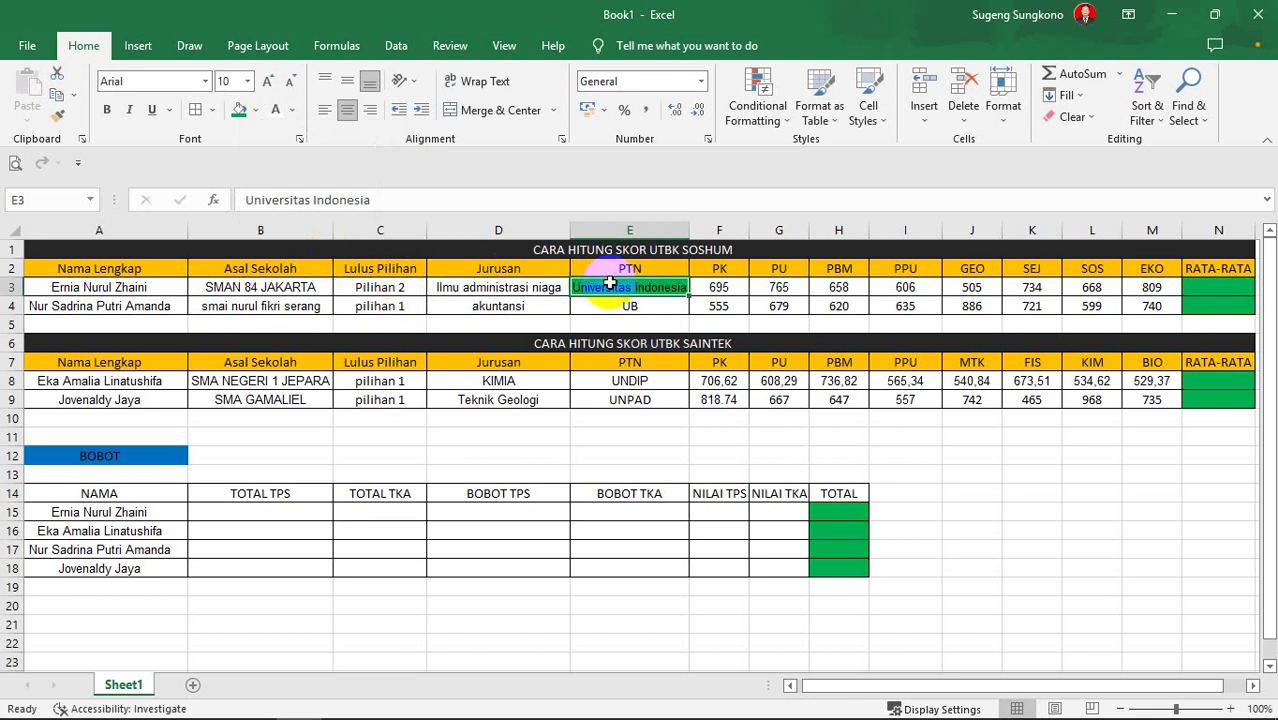
Check the first SOSHUM applicant's scores in row 3, from PK through EKO.
click(734, 287)
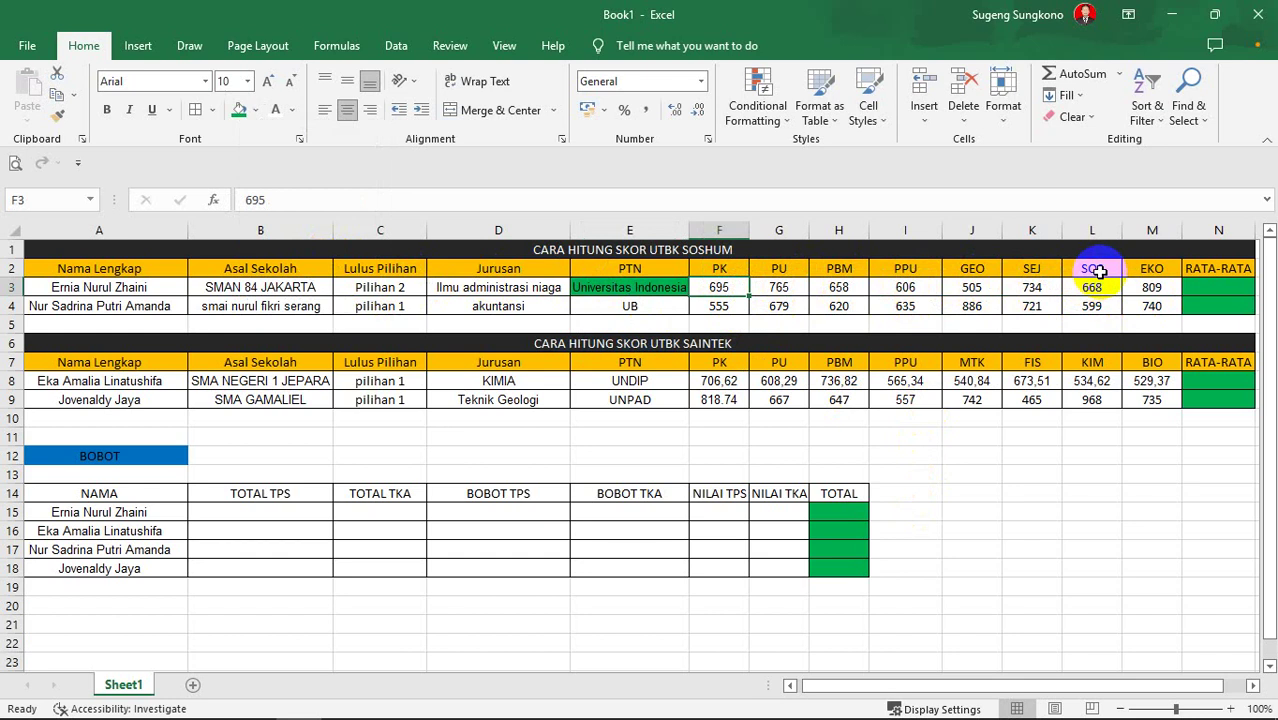
click(1160, 291)
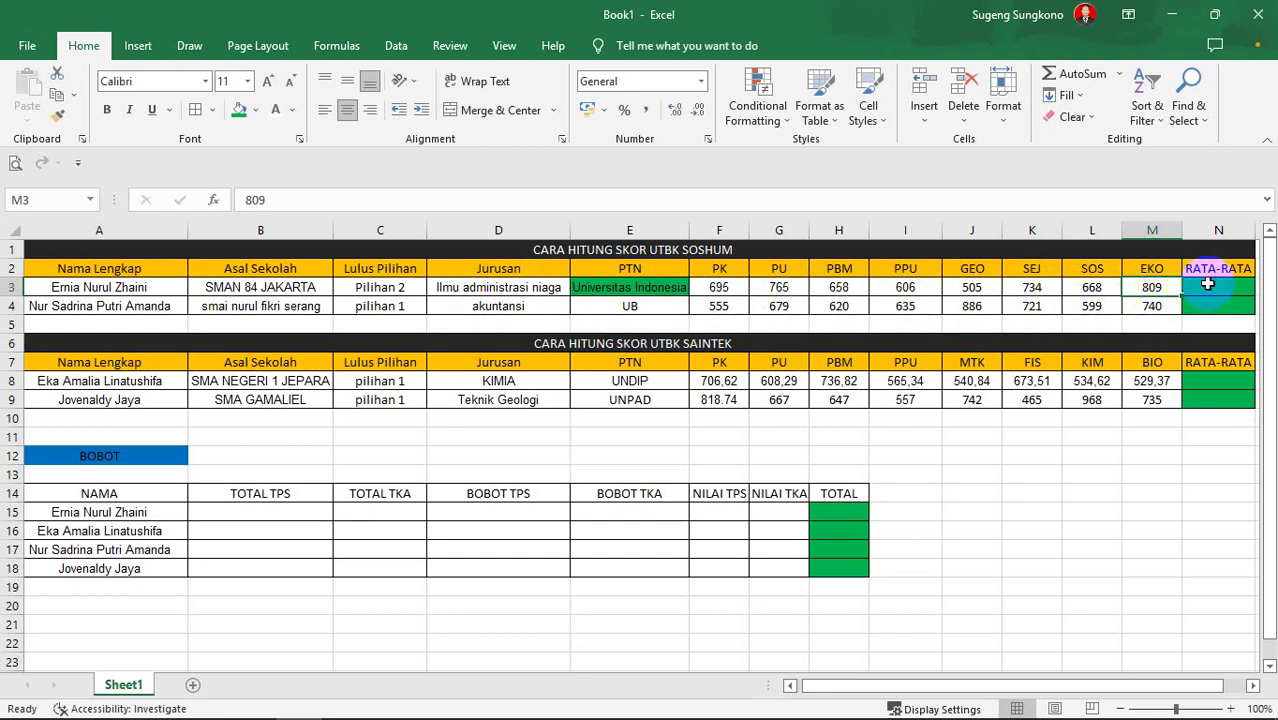
click(1218, 292)
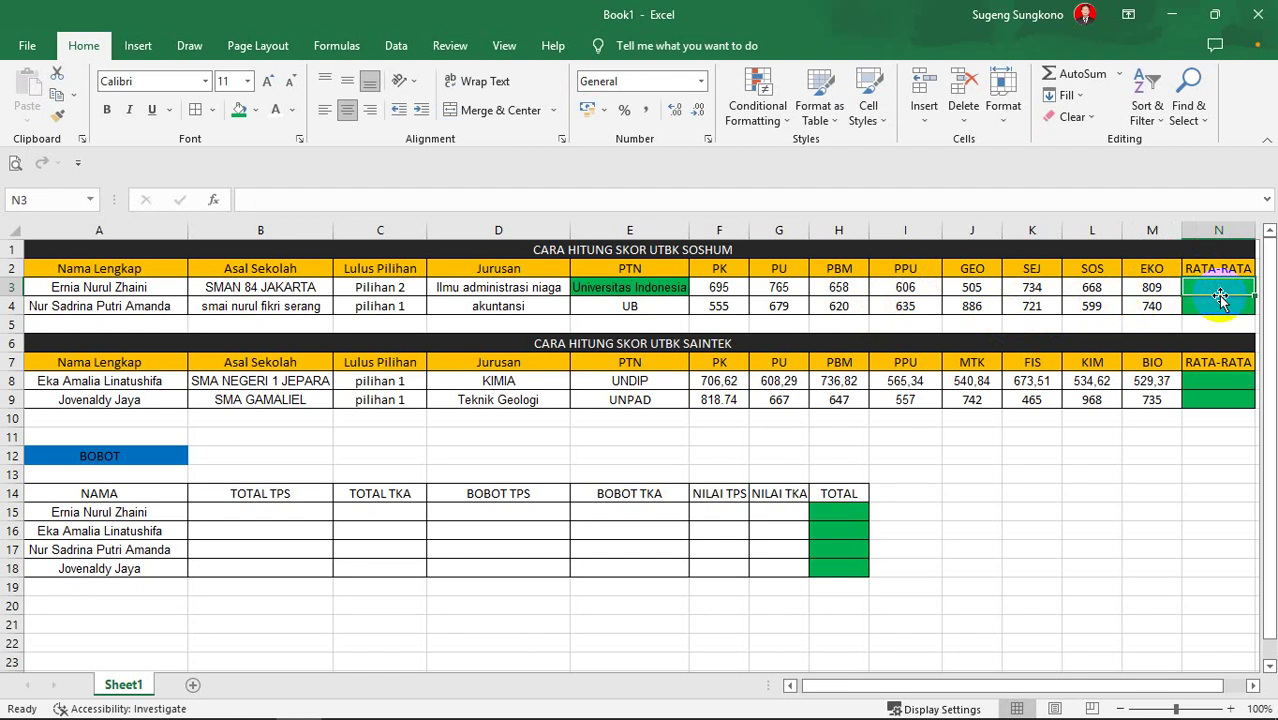
text(=)
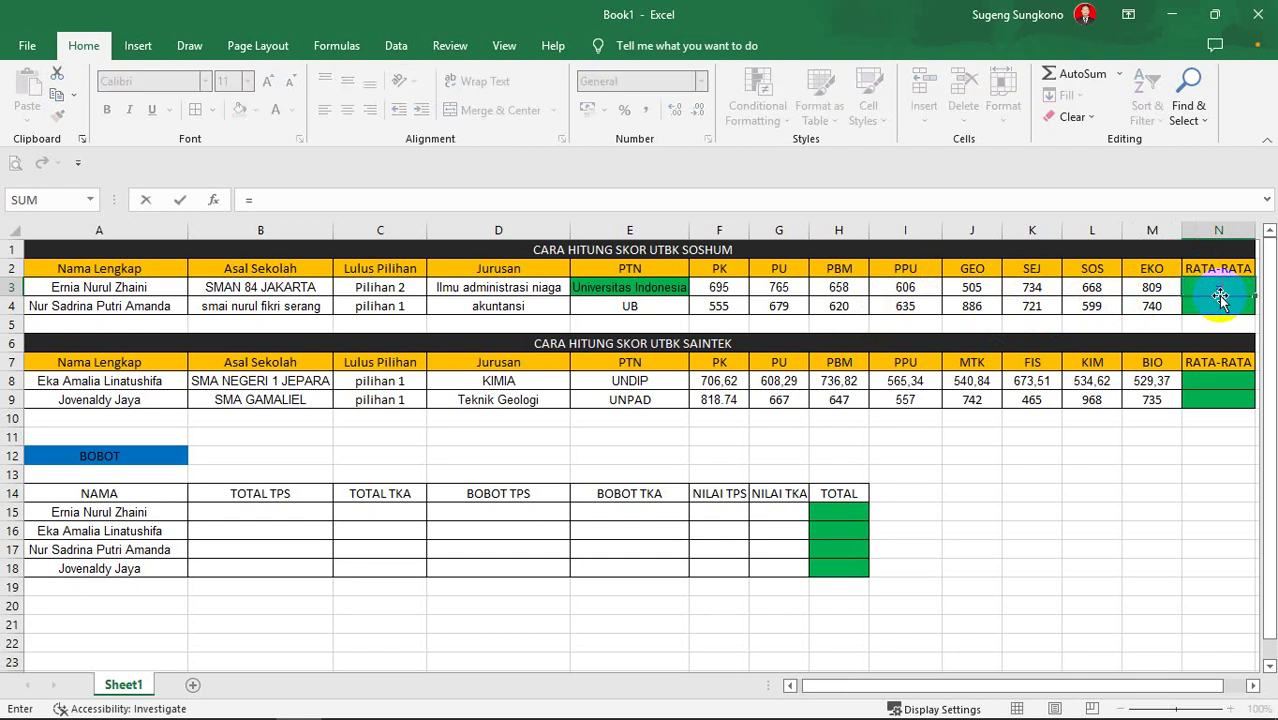
text(a)
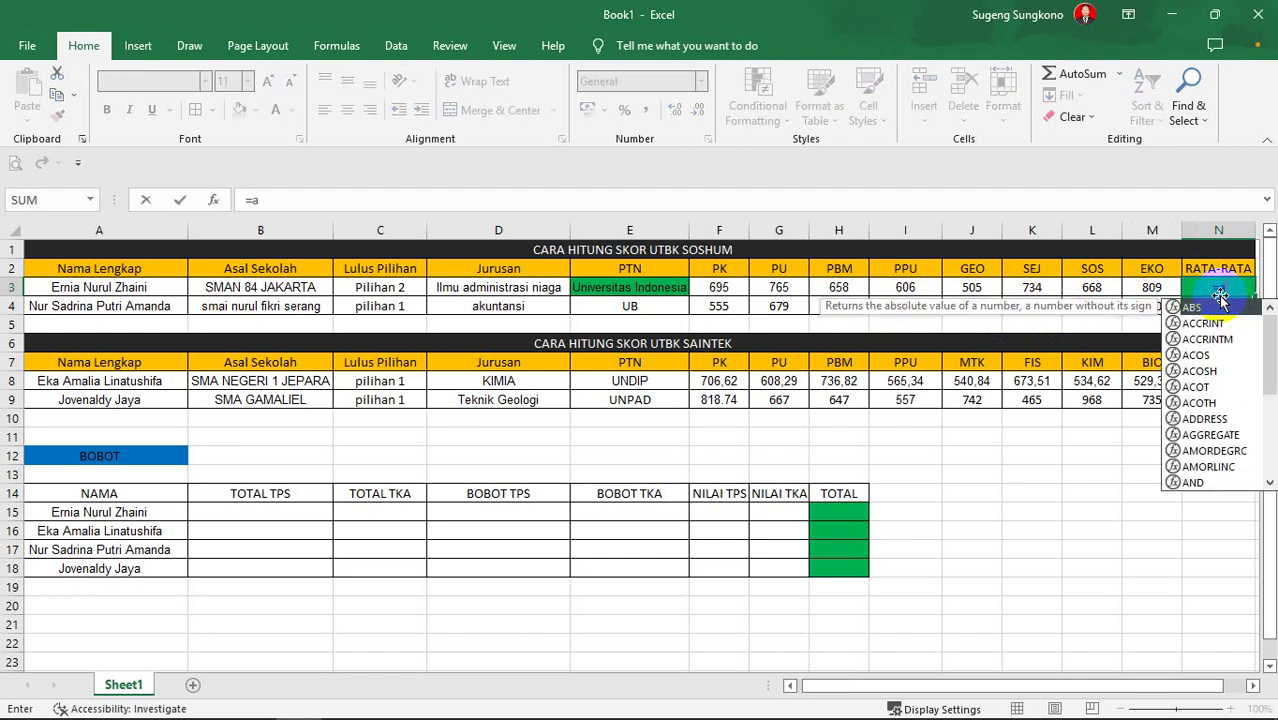
text(v)
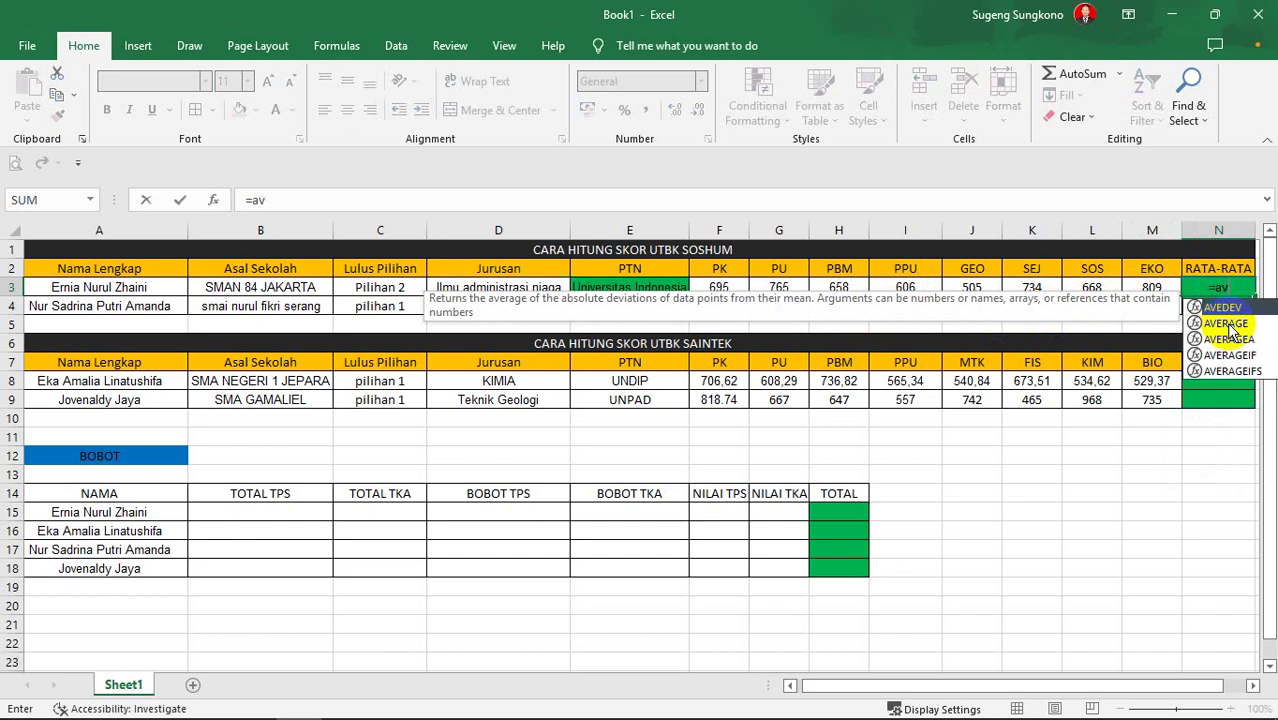
click(1230, 325)
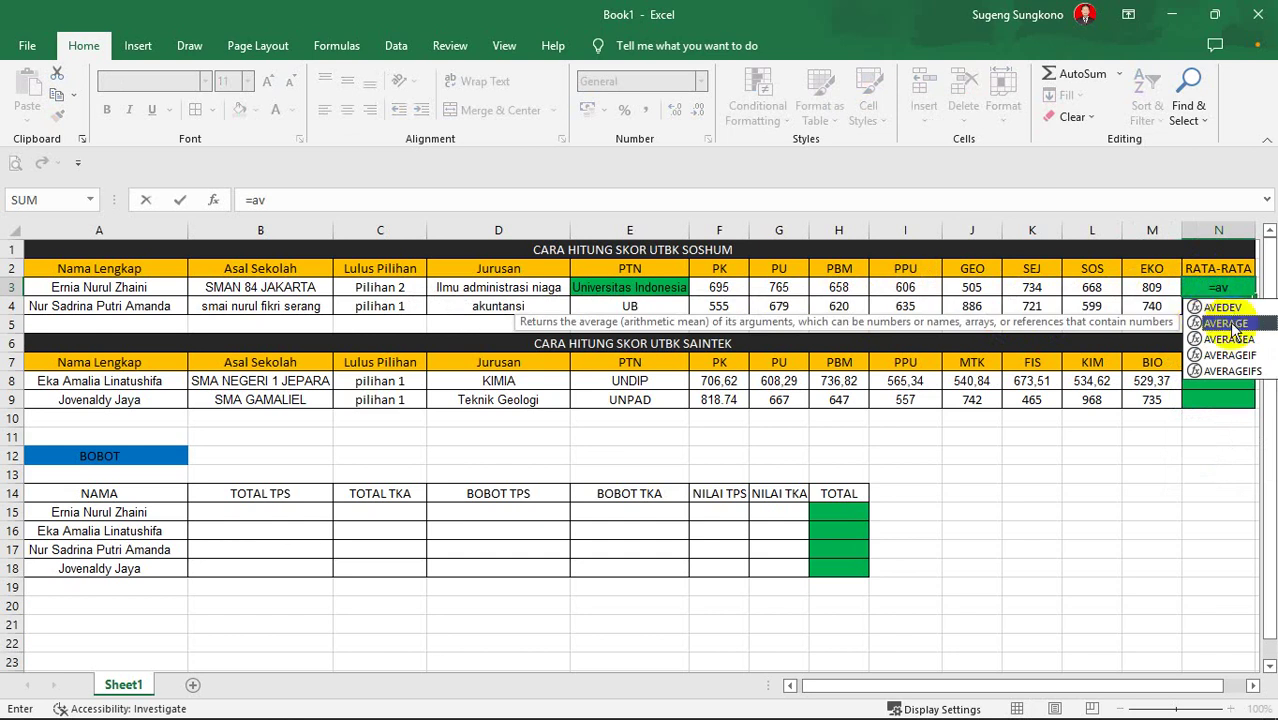
click(1236, 293)
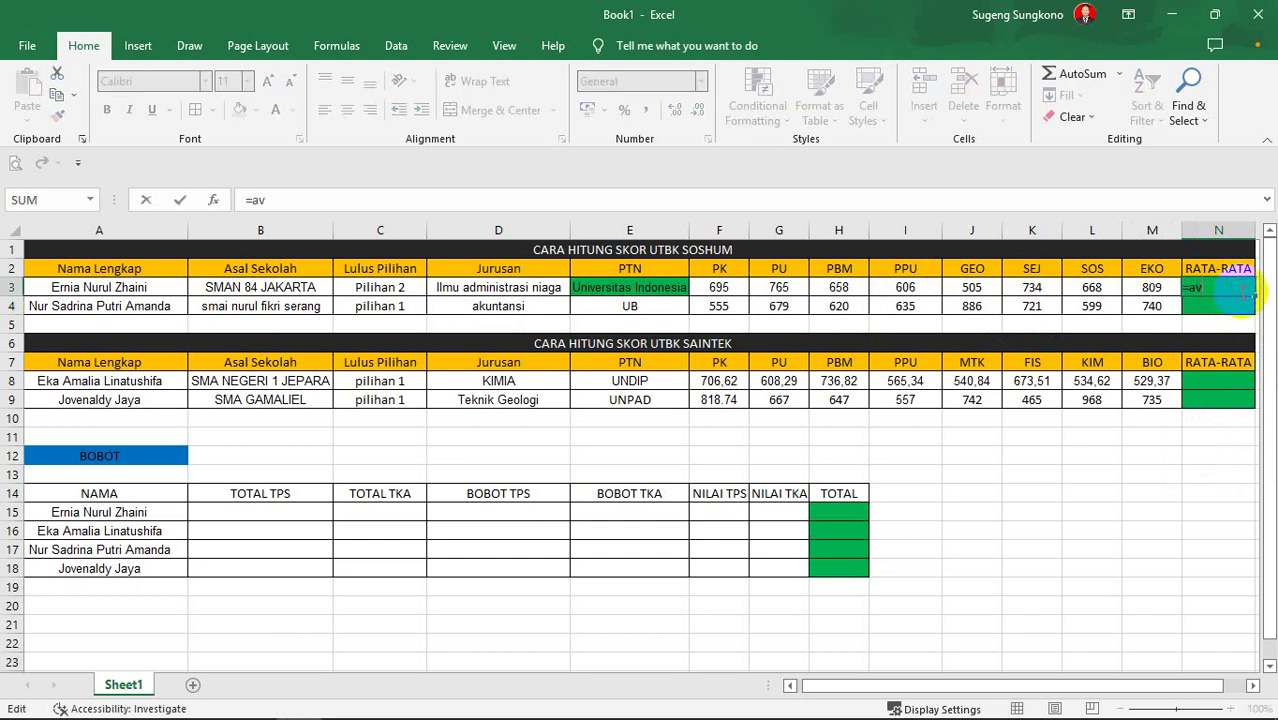
key(BackSpace)
key(BackSpace)
text(AVERA)
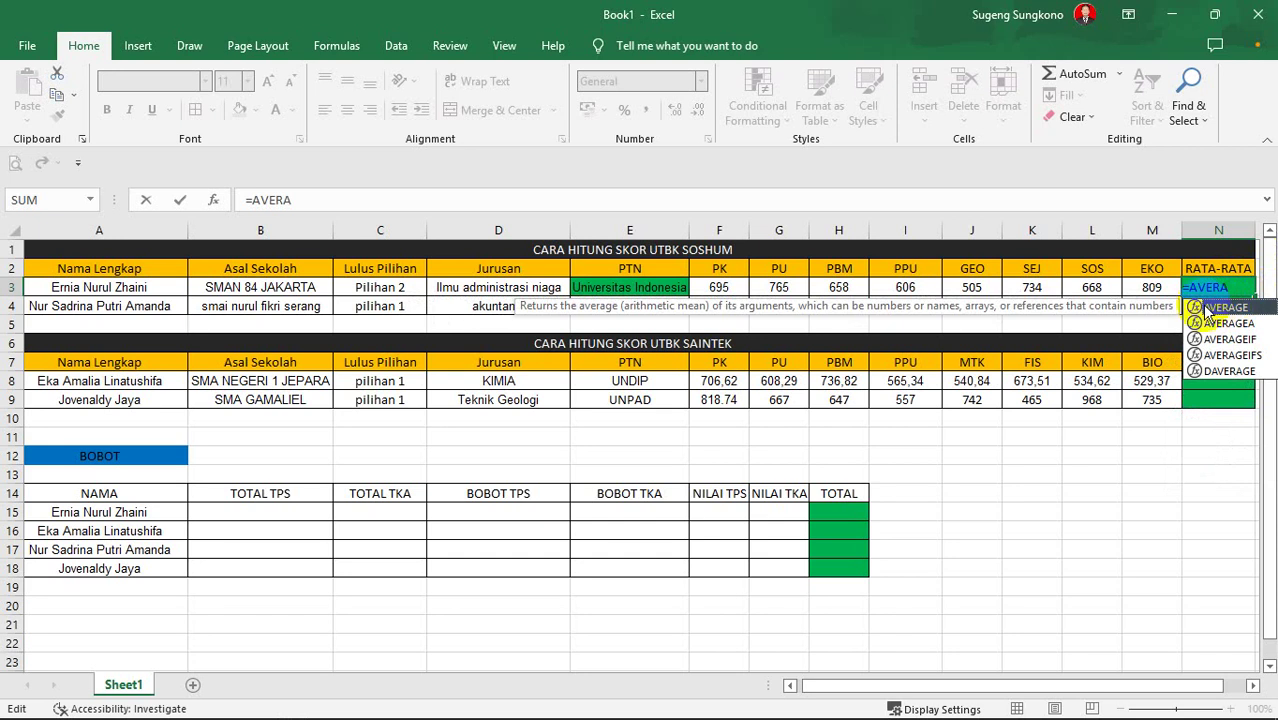
drag(945, 690, 998, 692)
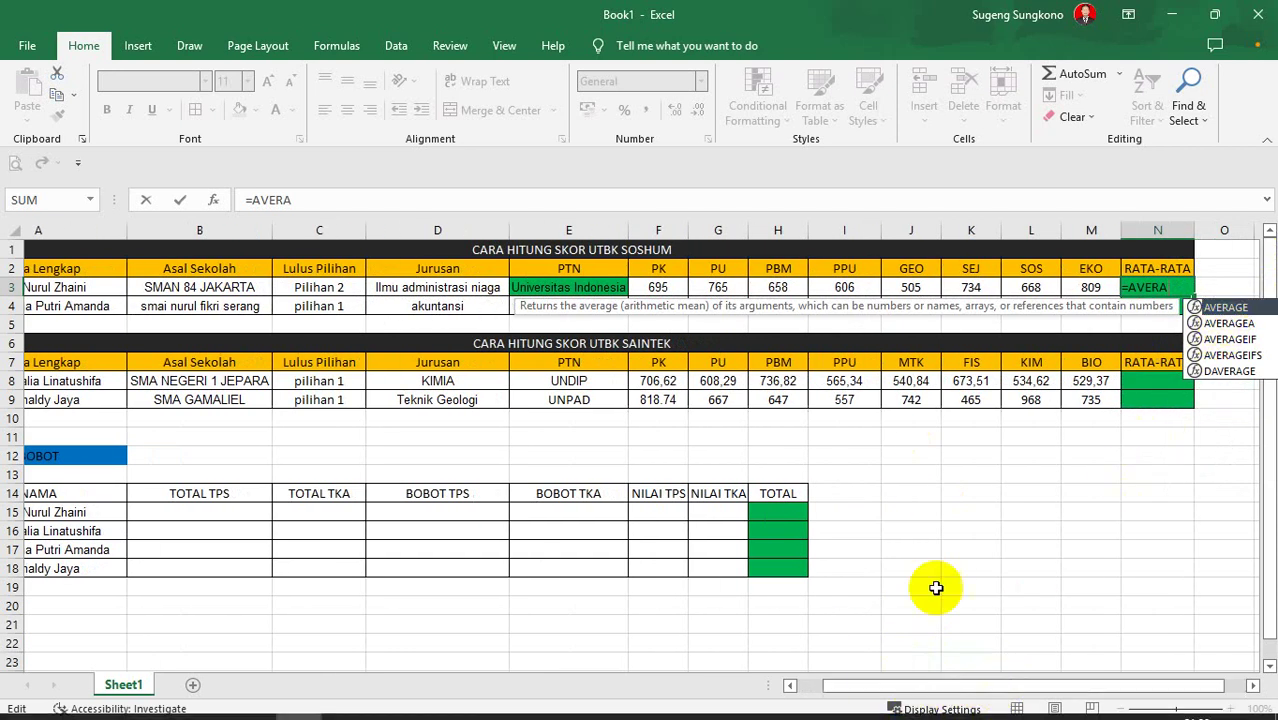
click(1085, 703)
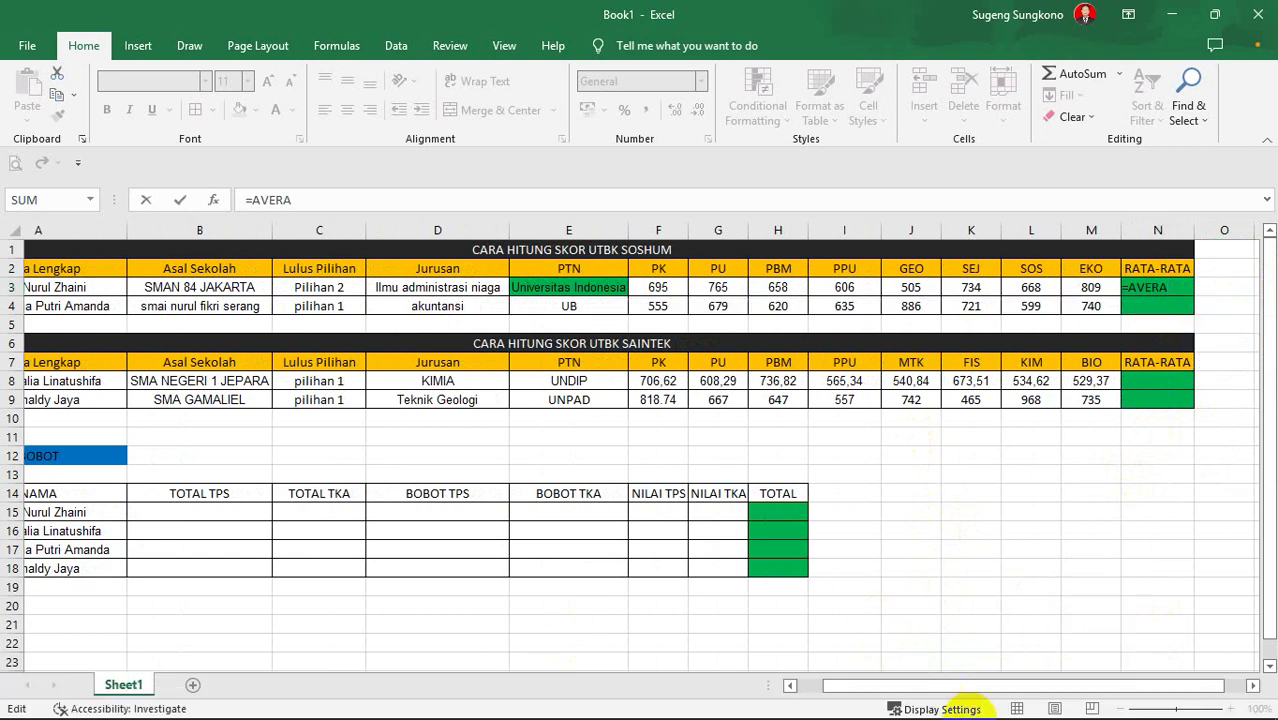
click(1168, 280)
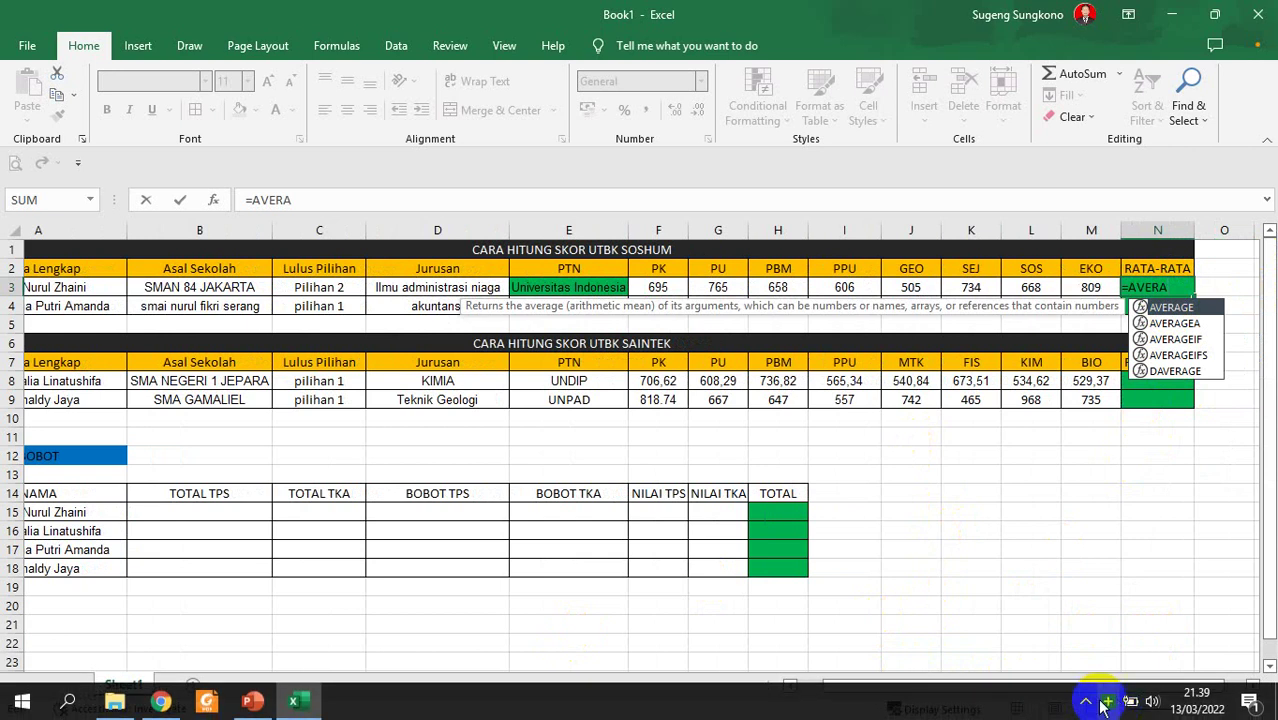
click(1088, 703)
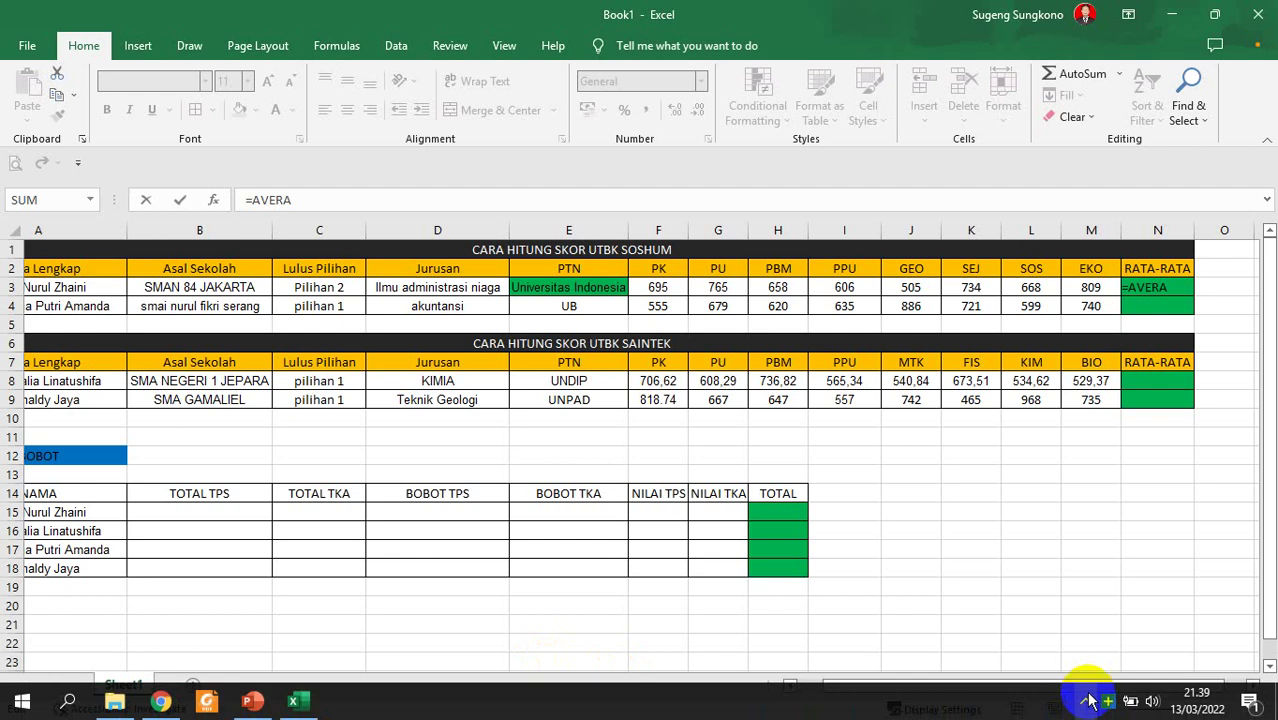
click(1088, 703)
key(Escape)
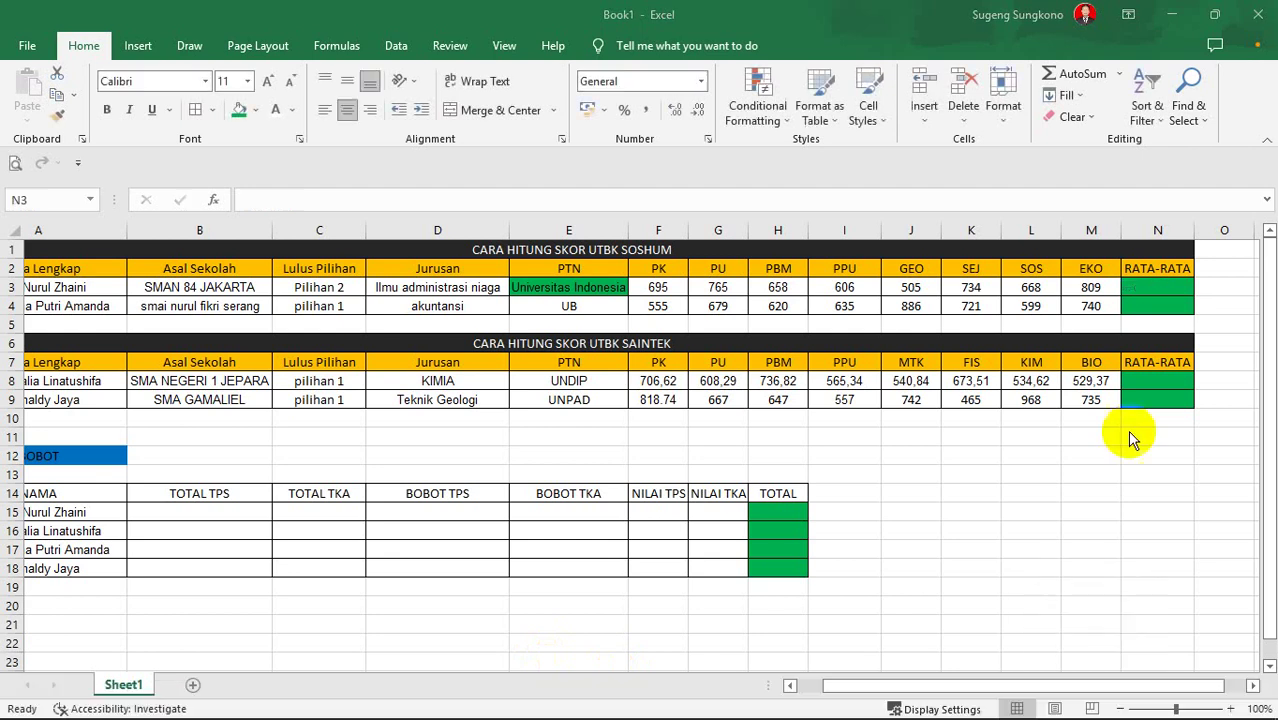
Enter the formula =AVERAGE(F3:L3) in the SOSHUM table's RATA-RATA cell N3.
click(1134, 287)
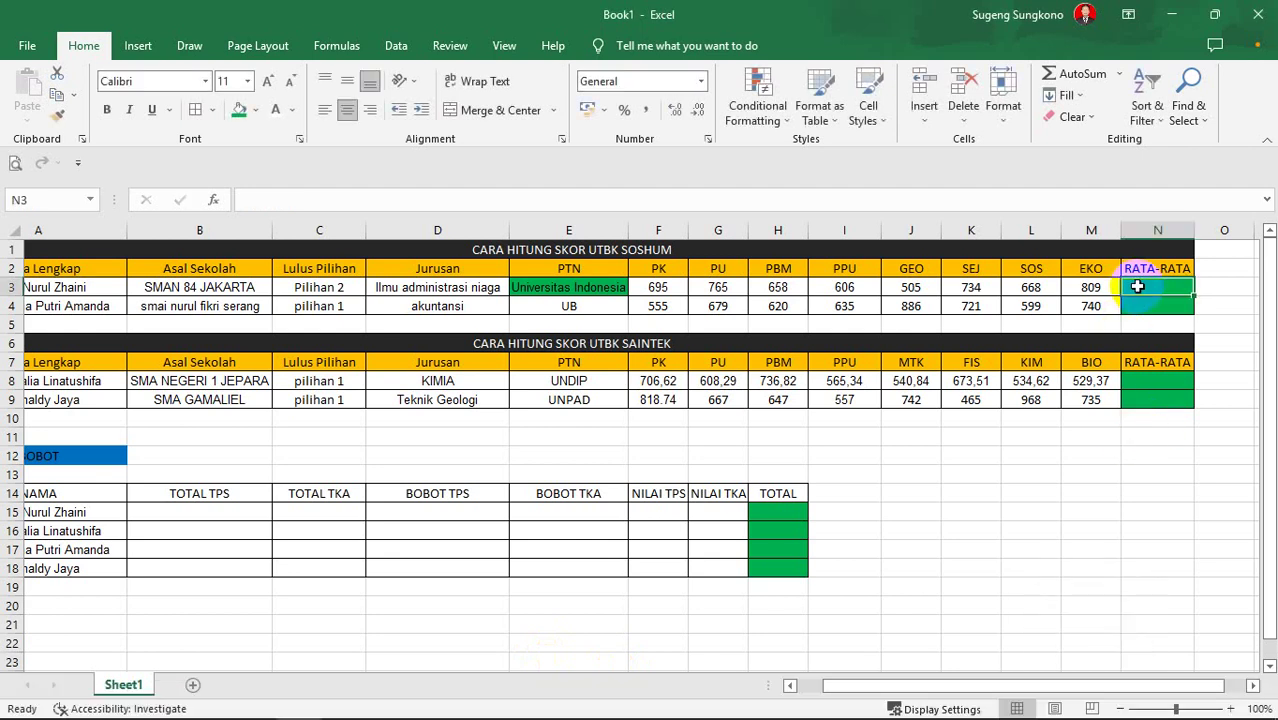
text(=A)
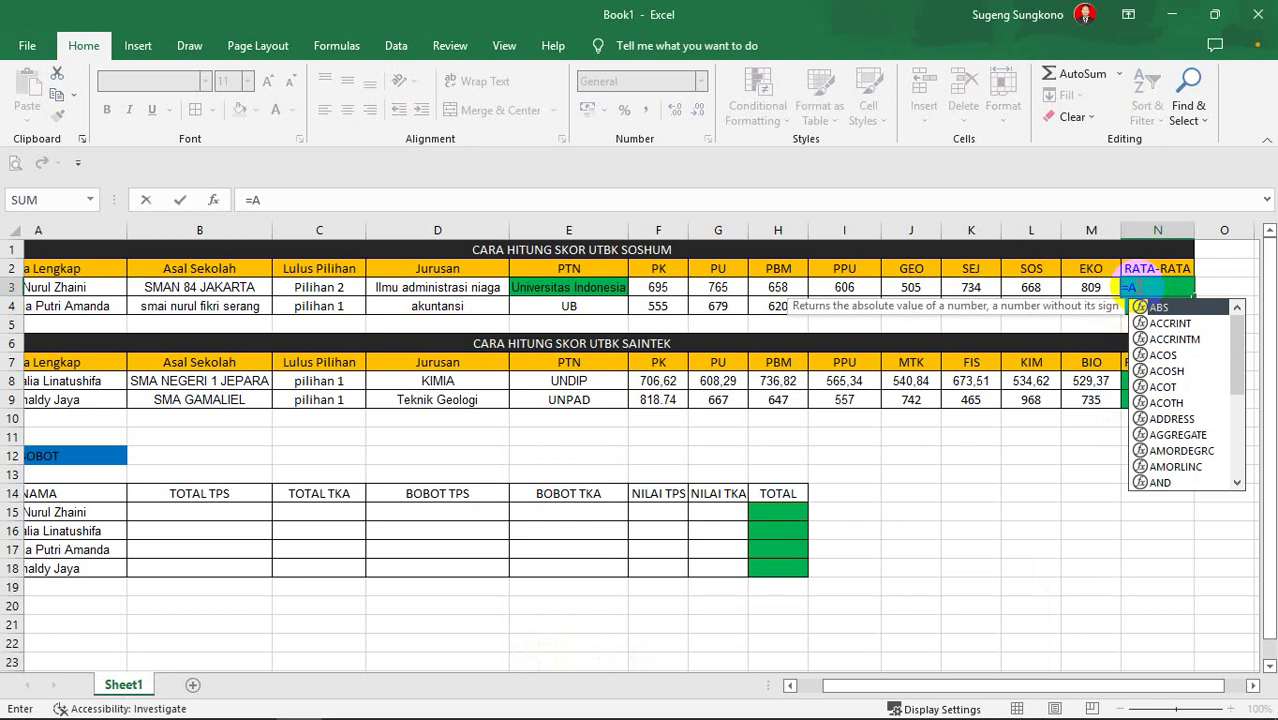
text(V)
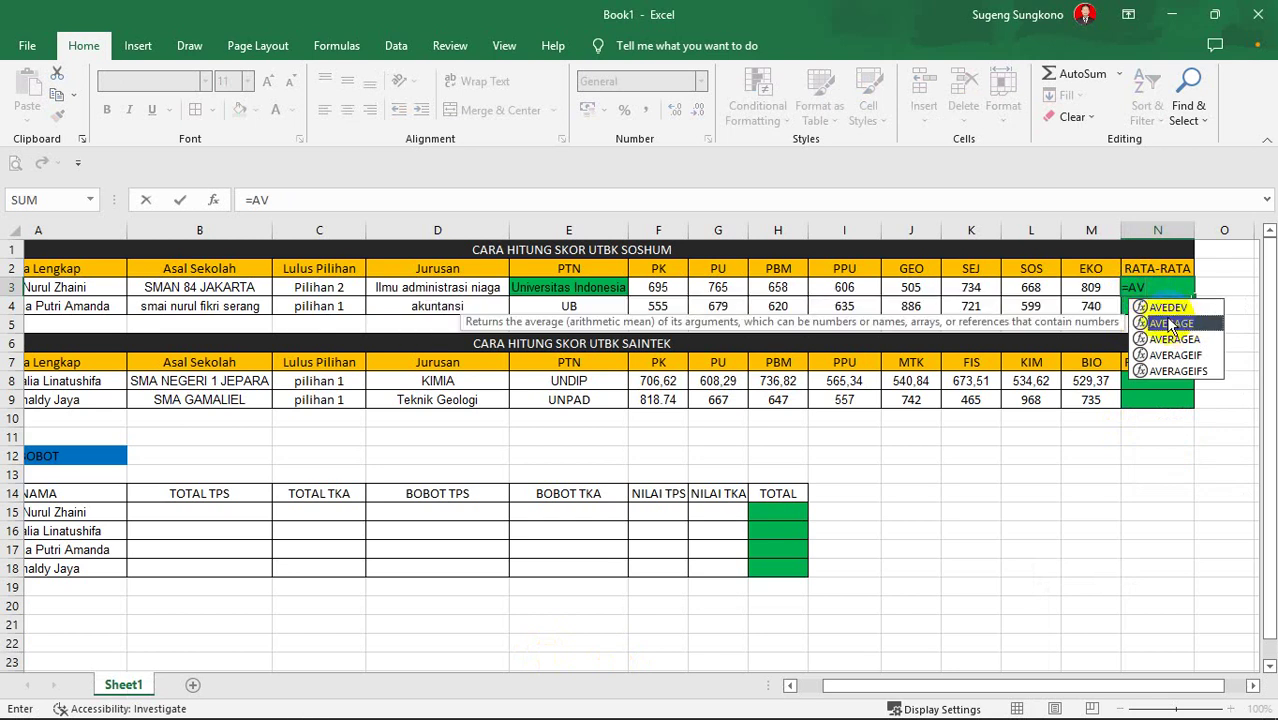
double_click(1170, 323)
click(1165, 324)
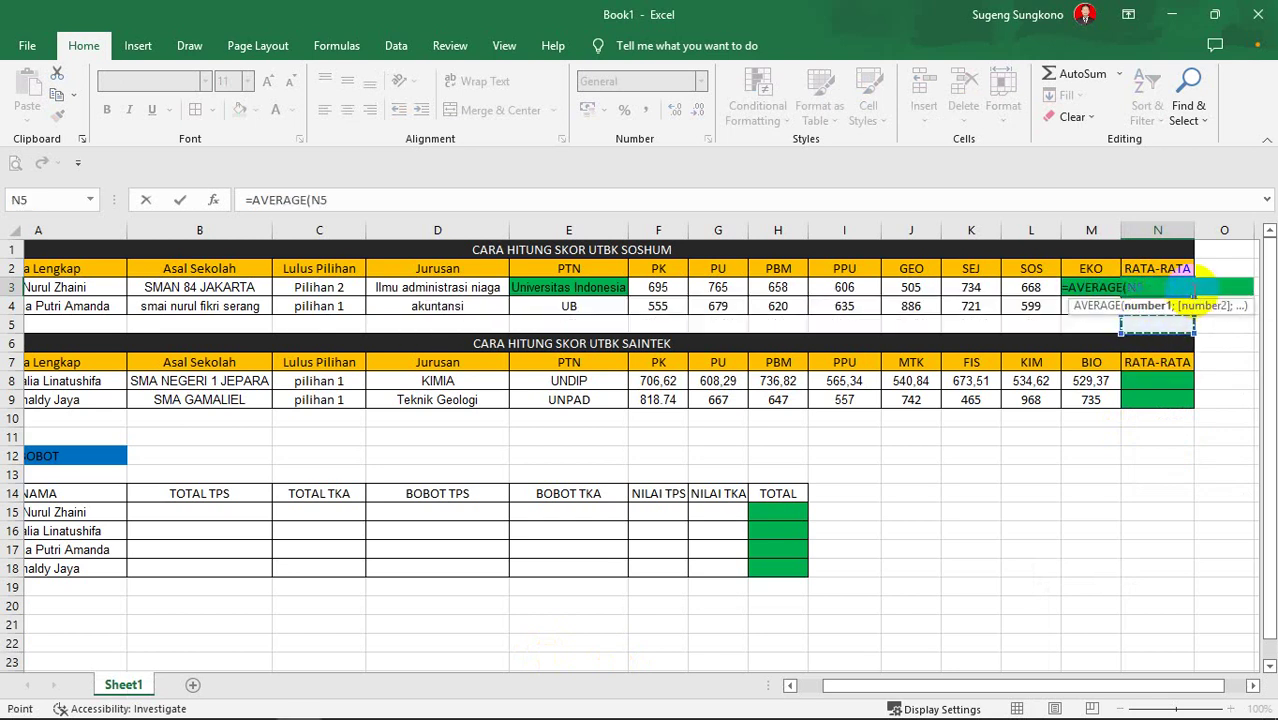
key(BackSpace)
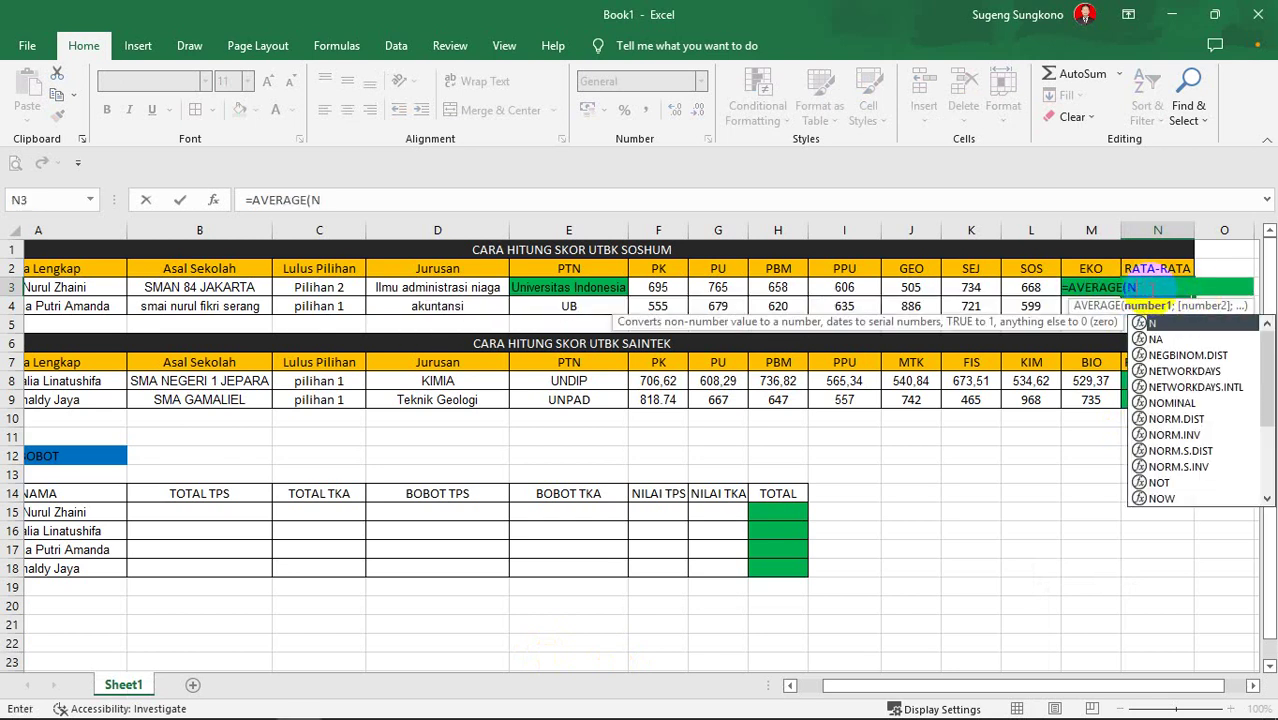
key(BackSpace)
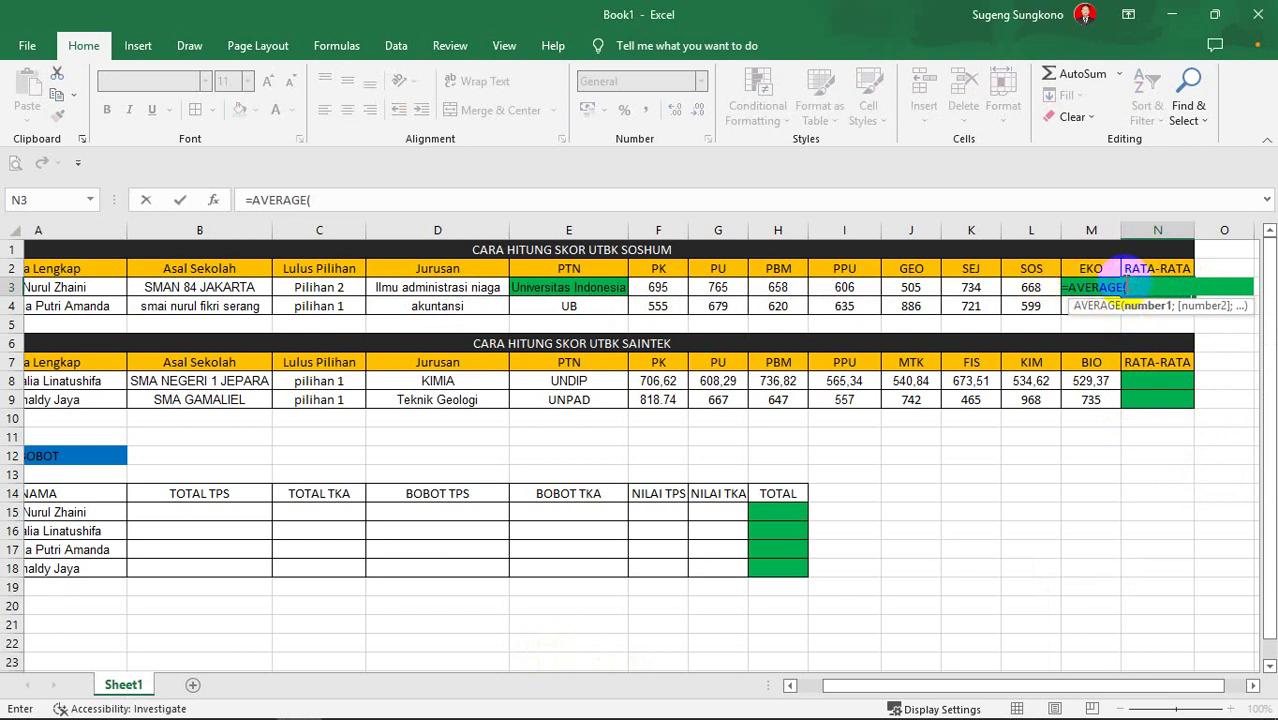
drag(660, 287, 1029, 290)
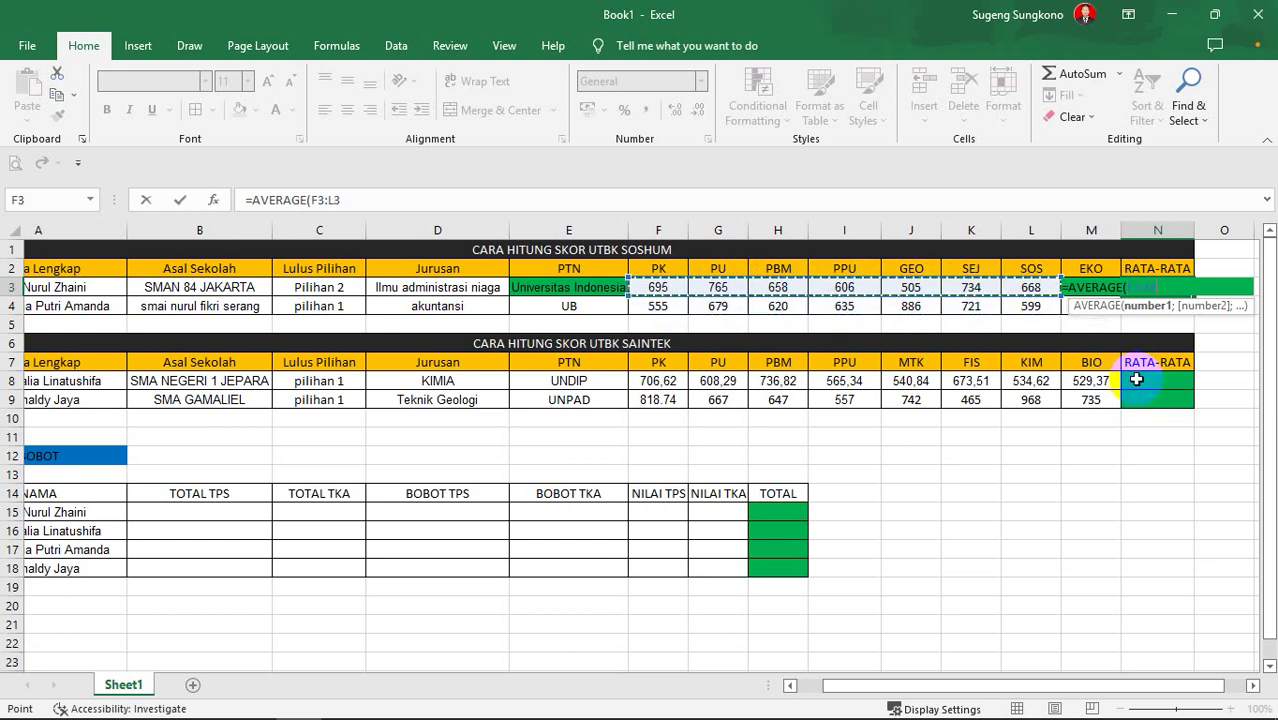
text())
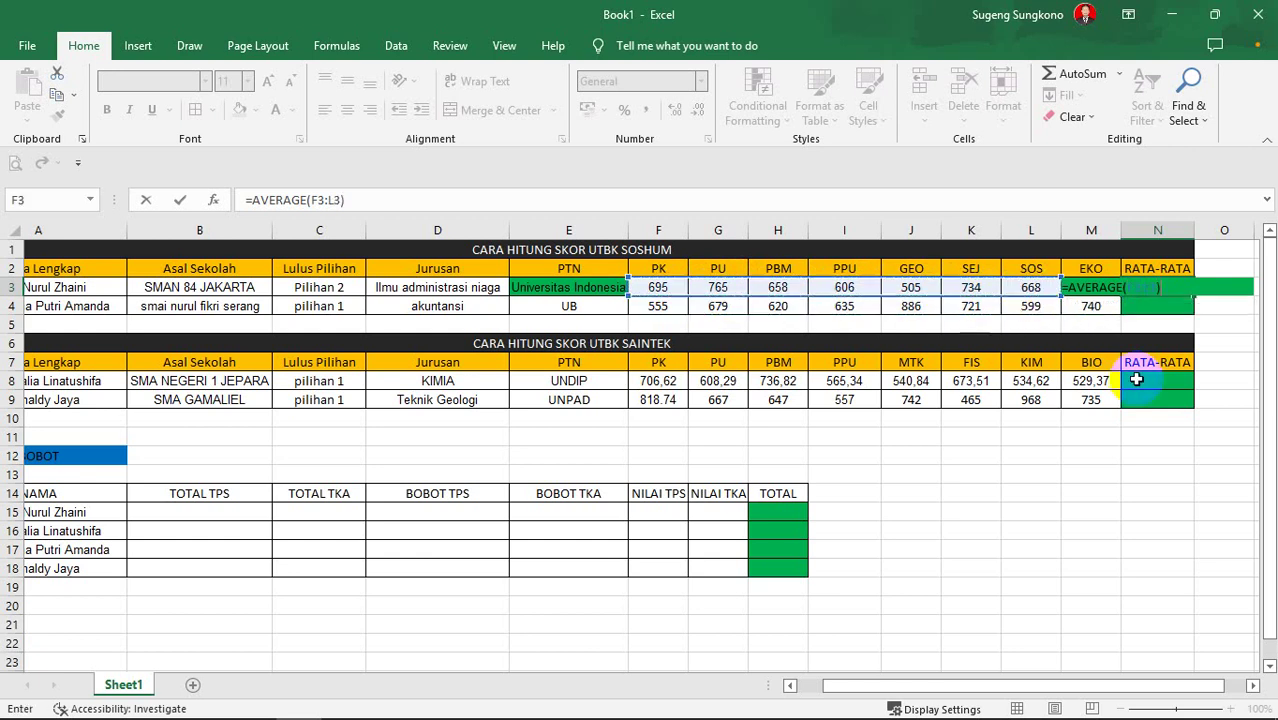
key(Return)
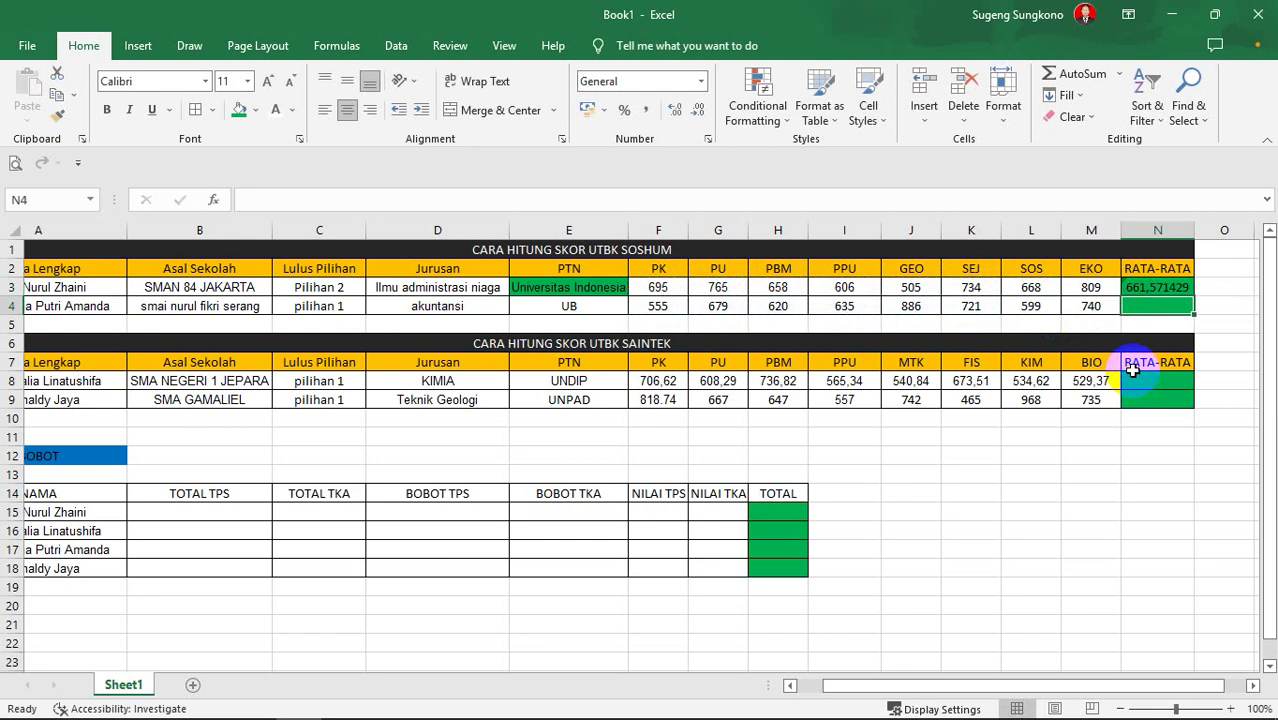
Format the average in N3 with Comma Style and no decimals, and fill it down to N4.
click(1179, 288)
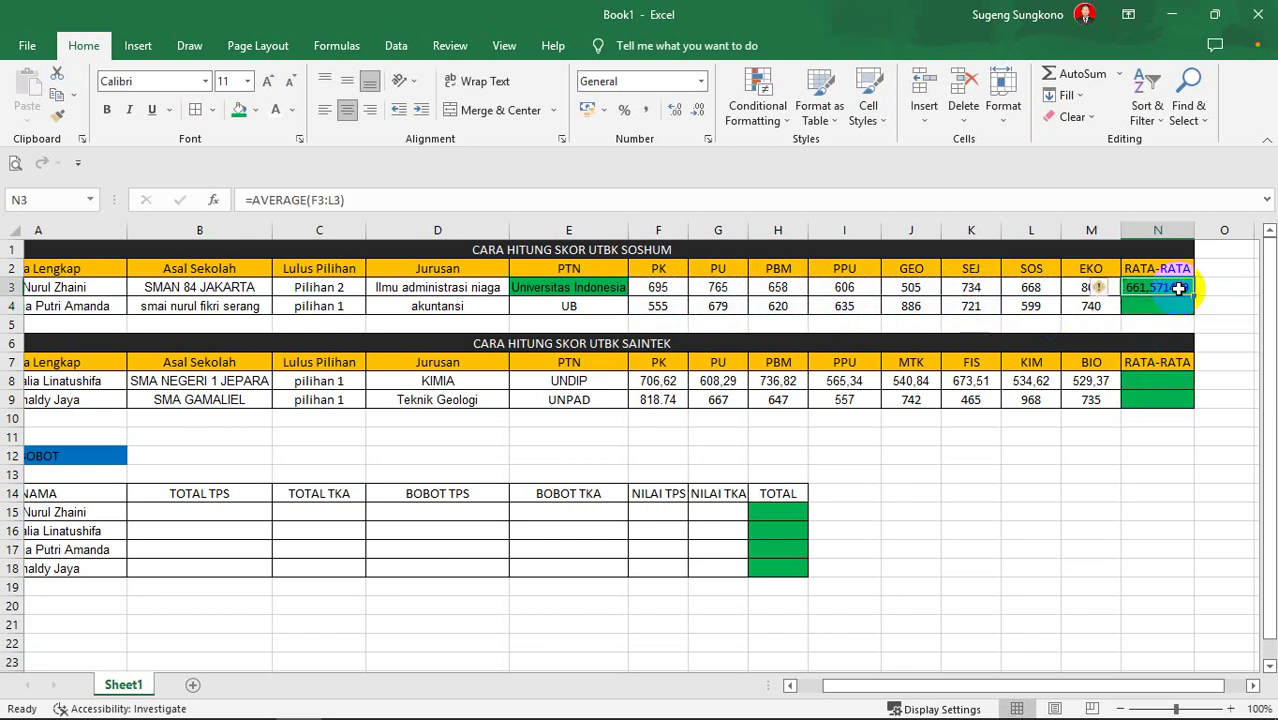
click(645, 113)
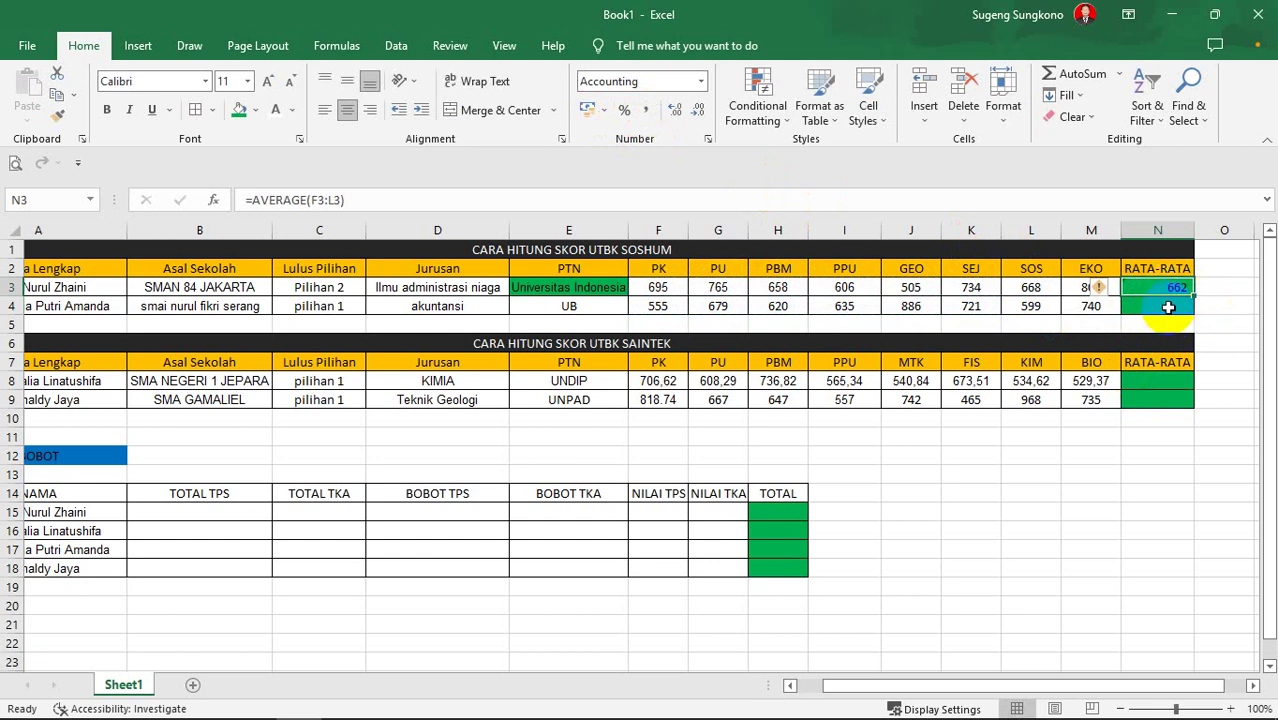
drag(1194, 296, 1202, 313)
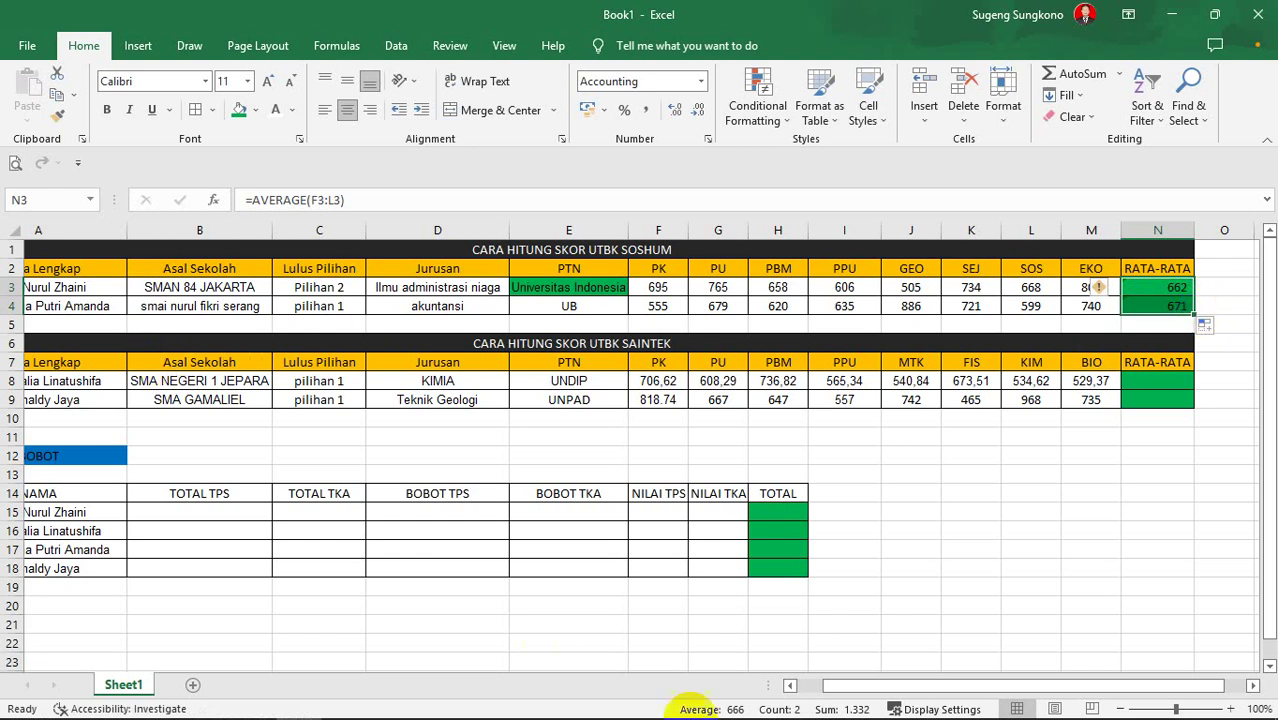
Examine the akuntansi applicant's choice, major, university and PK to GEO scores in row 4 of the SOSHUM table.
drag(978, 686, 893, 686)
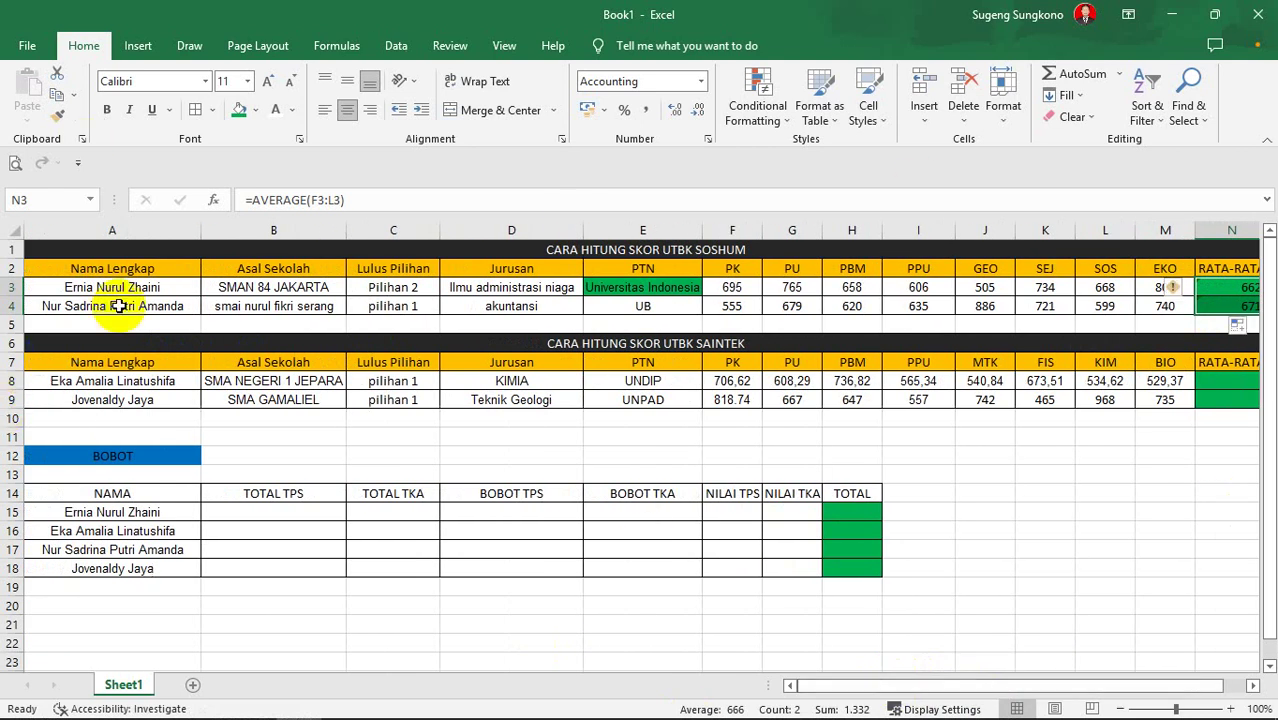
click(427, 309)
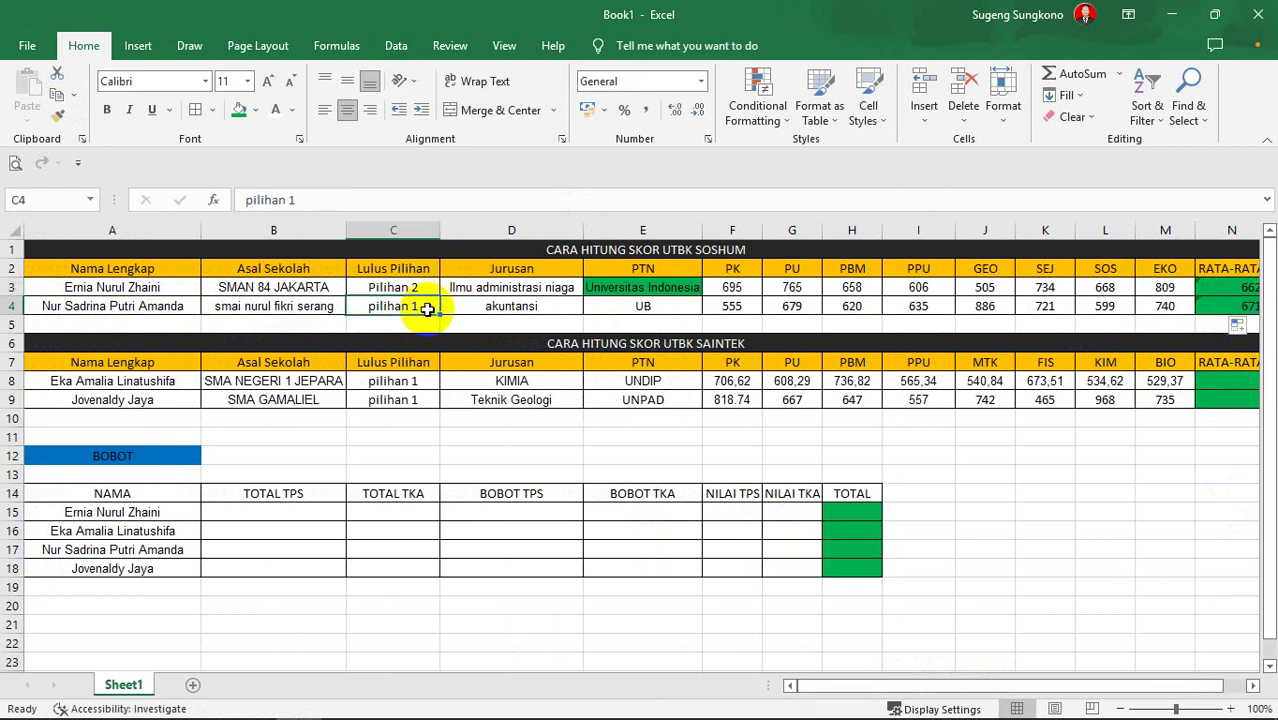
click(543, 306)
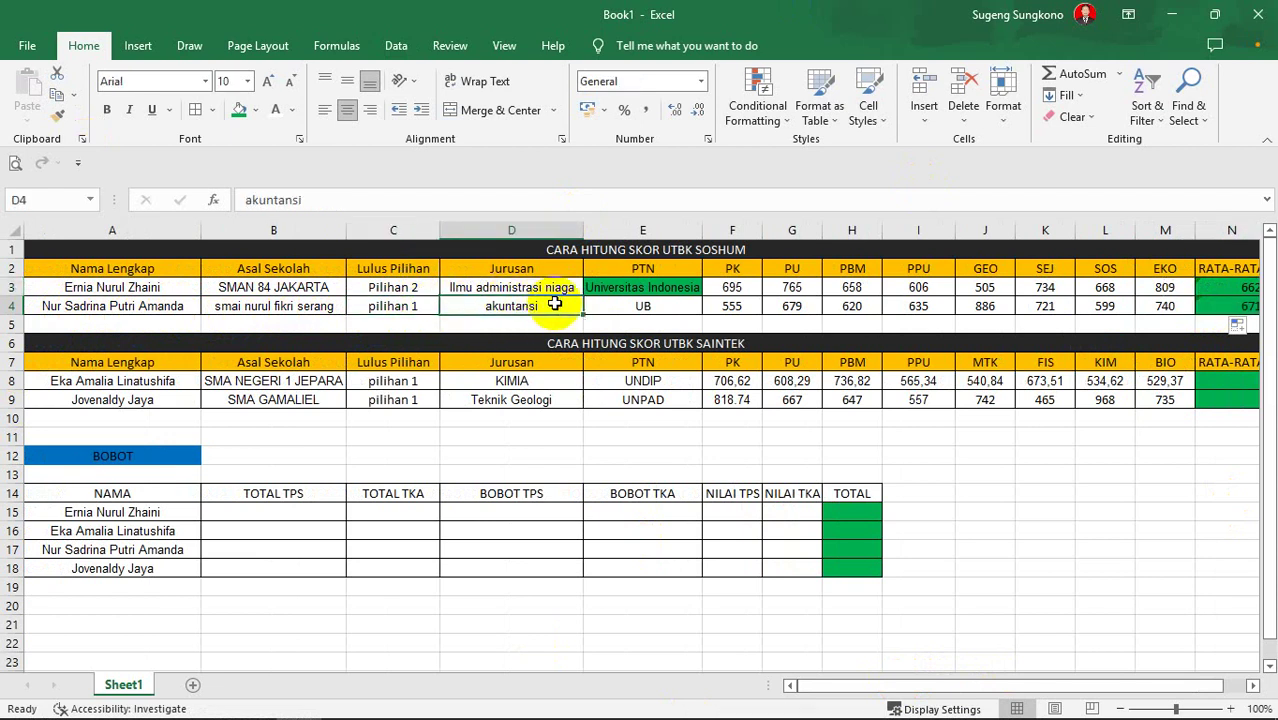
click(685, 307)
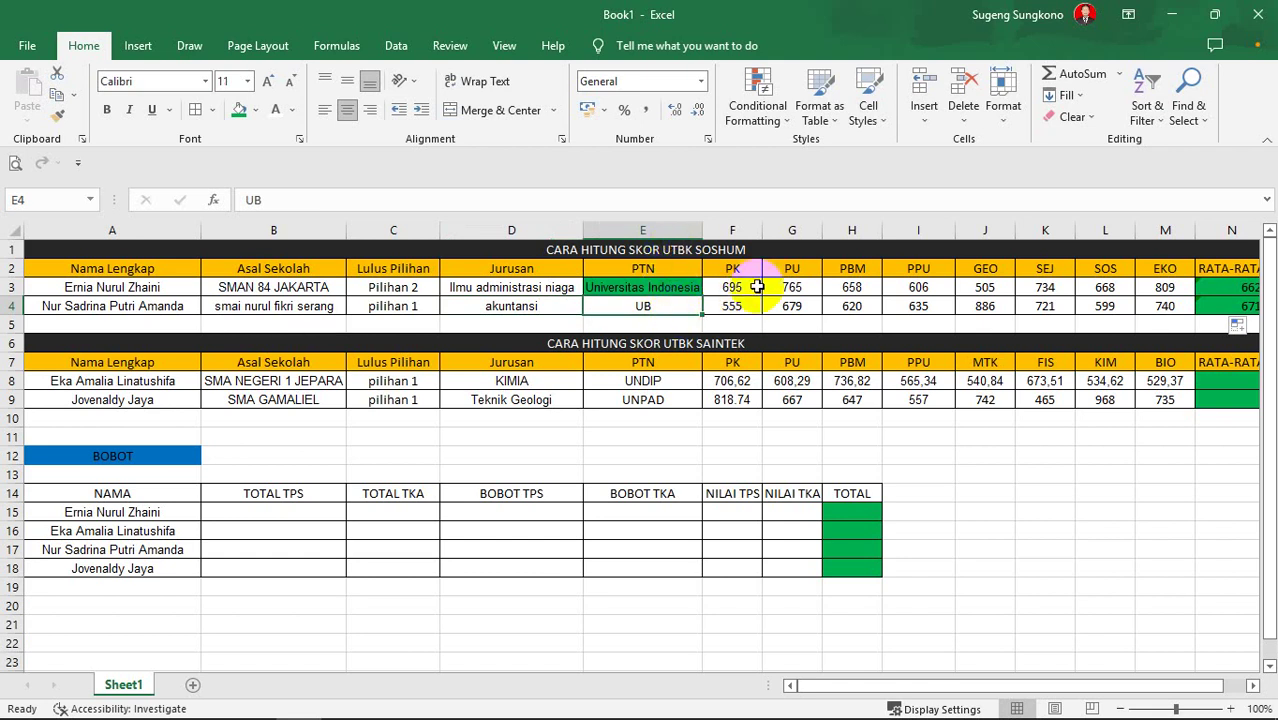
click(752, 308)
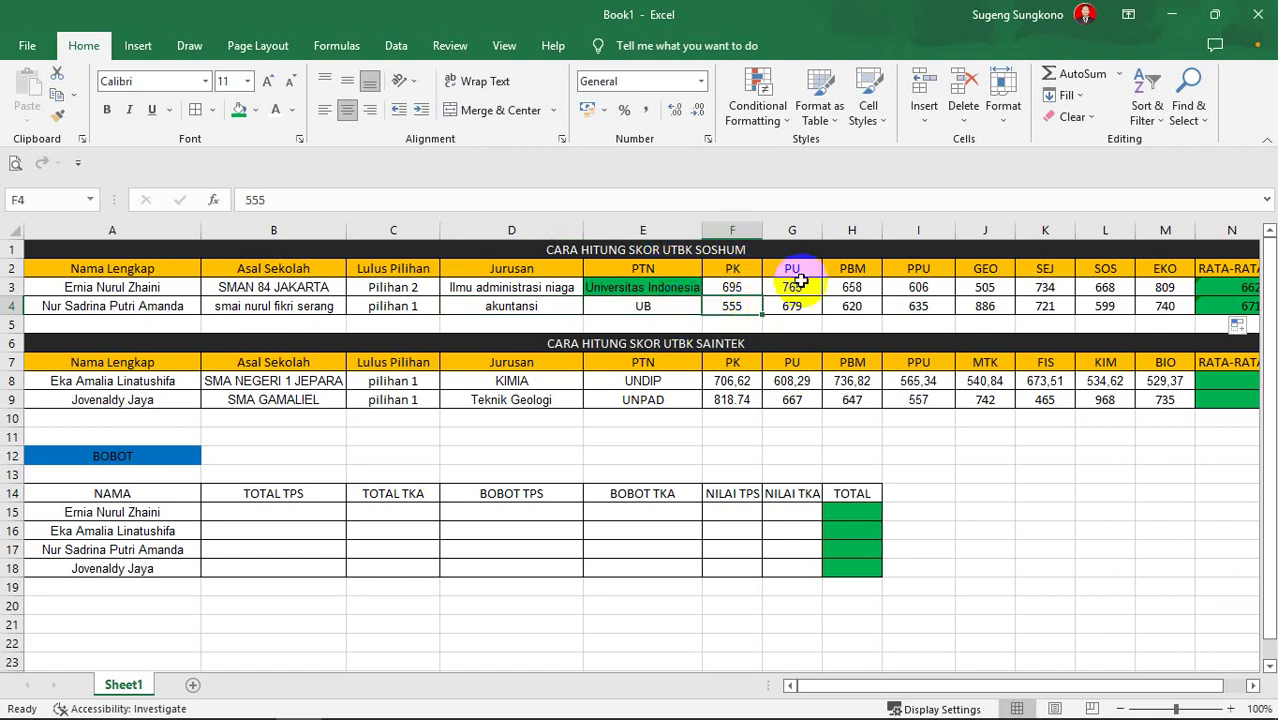
click(795, 309)
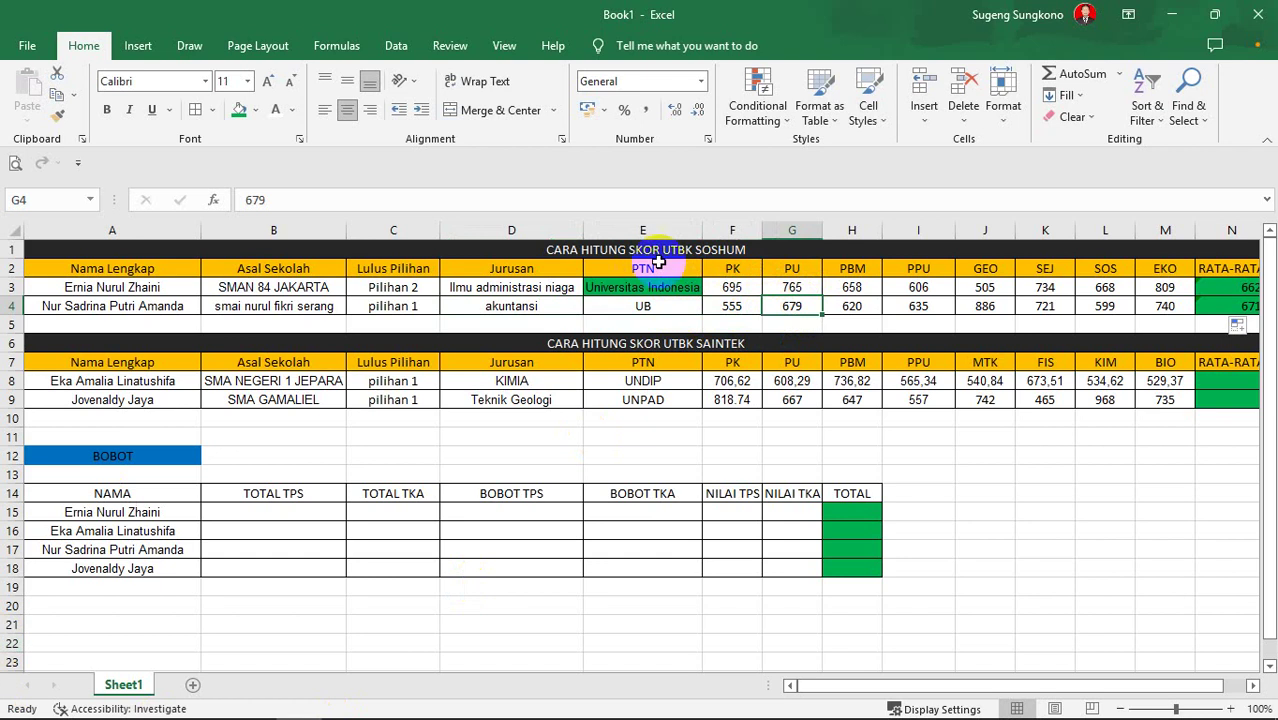
click(872, 309)
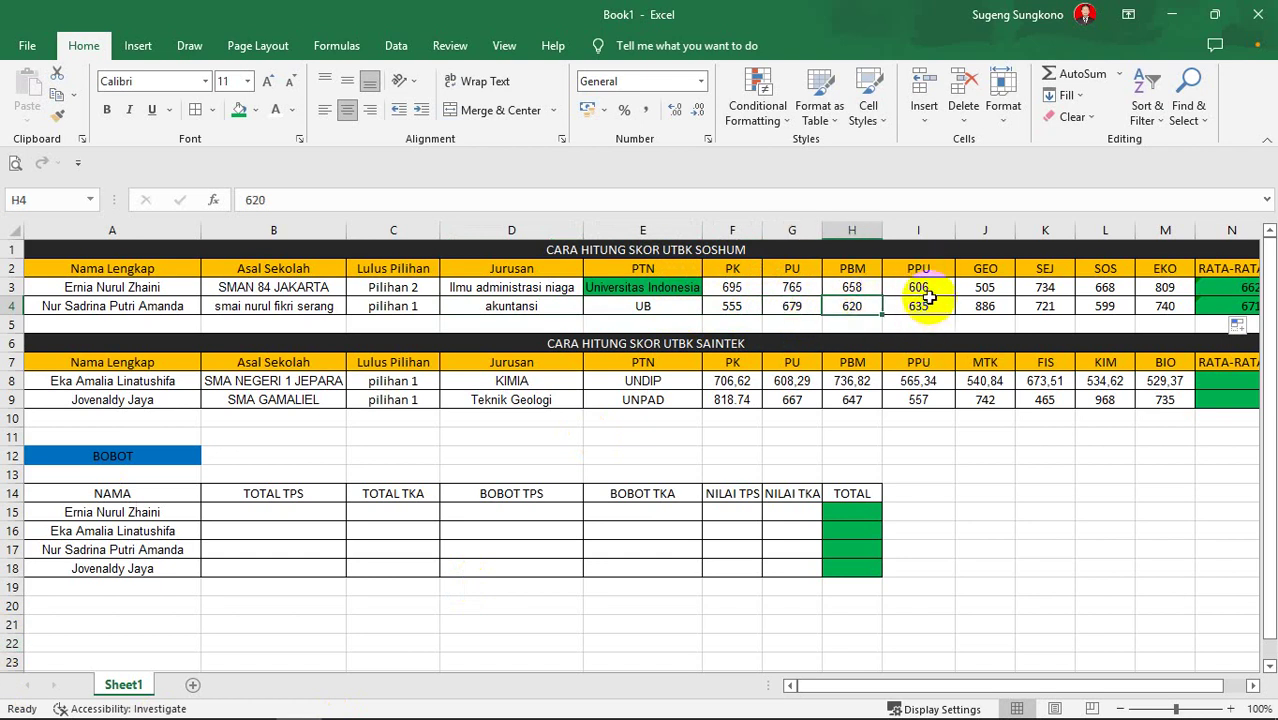
click(930, 307)
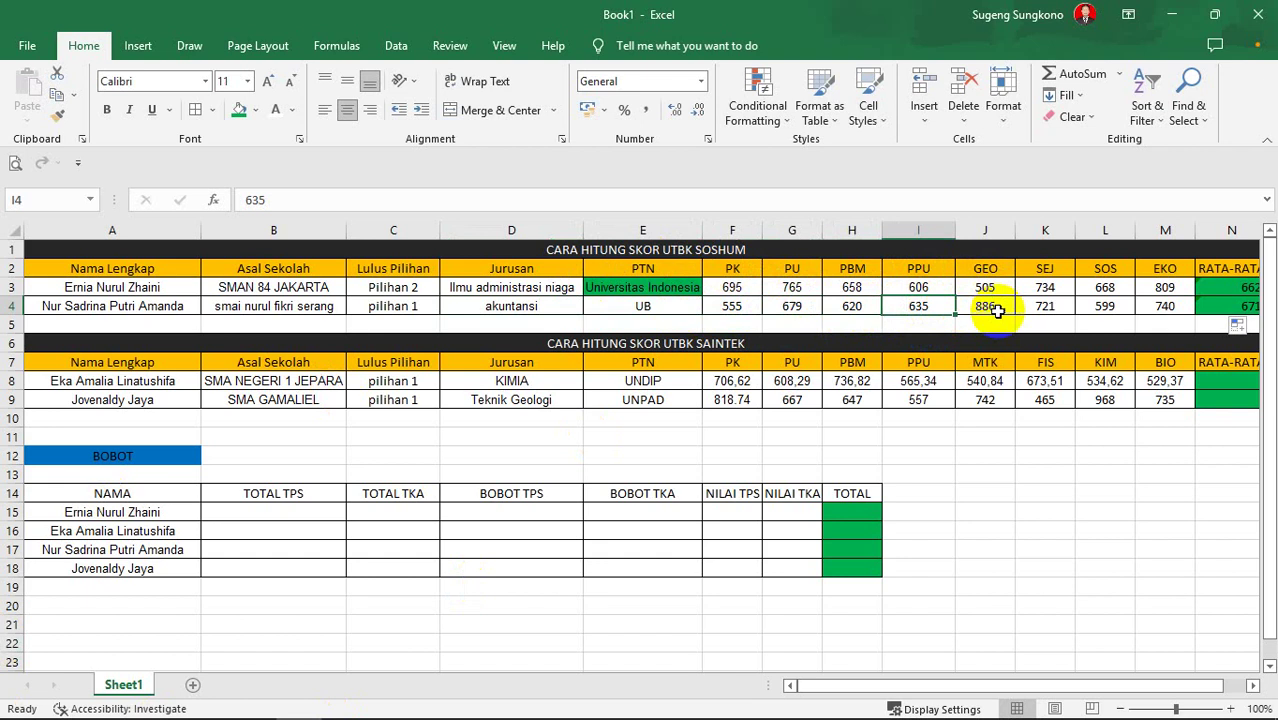
click(993, 311)
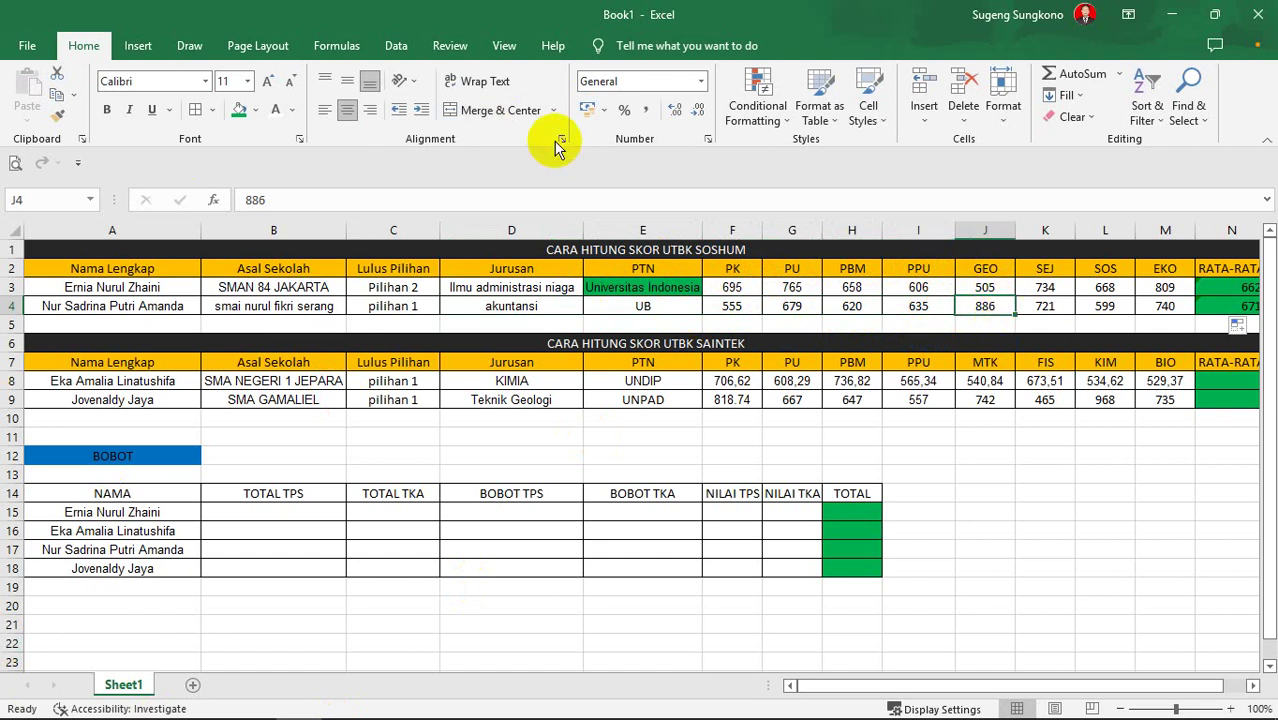
Examine the akuntansi applicant's SEJ, SOS and EKO scores and average in row 4 of the SOSHUM table.
click(1045, 308)
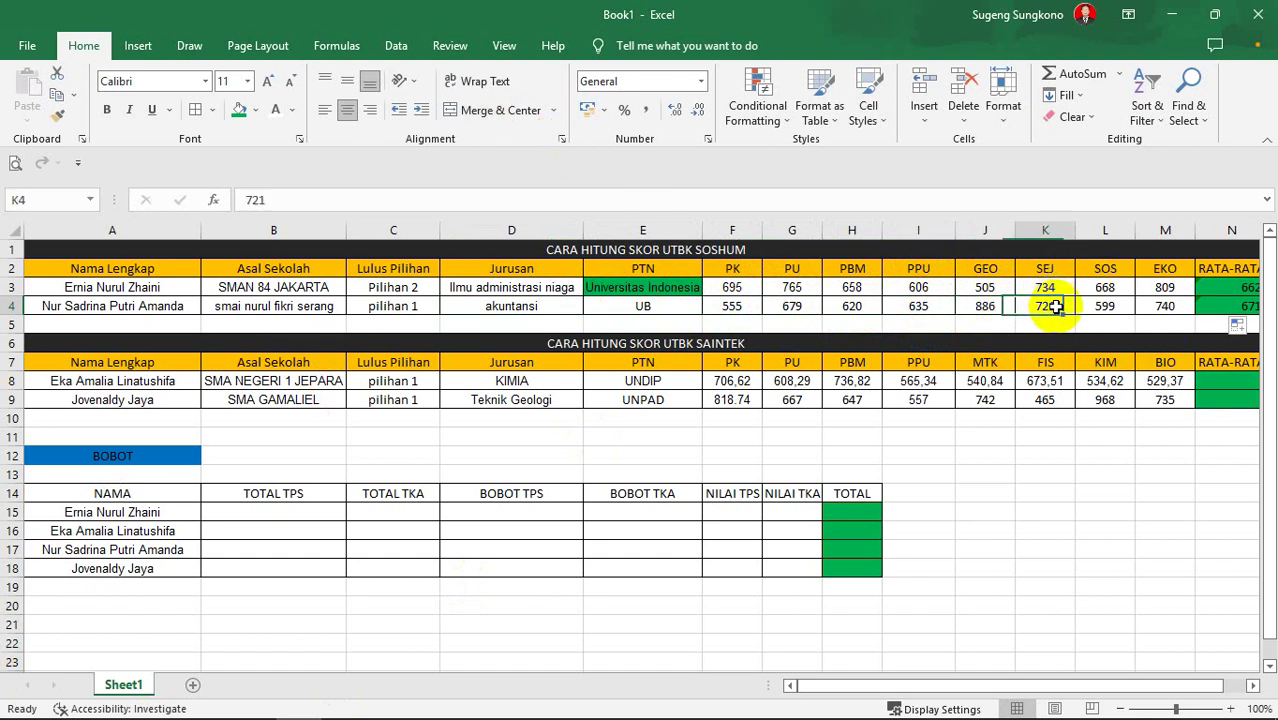
click(1123, 270)
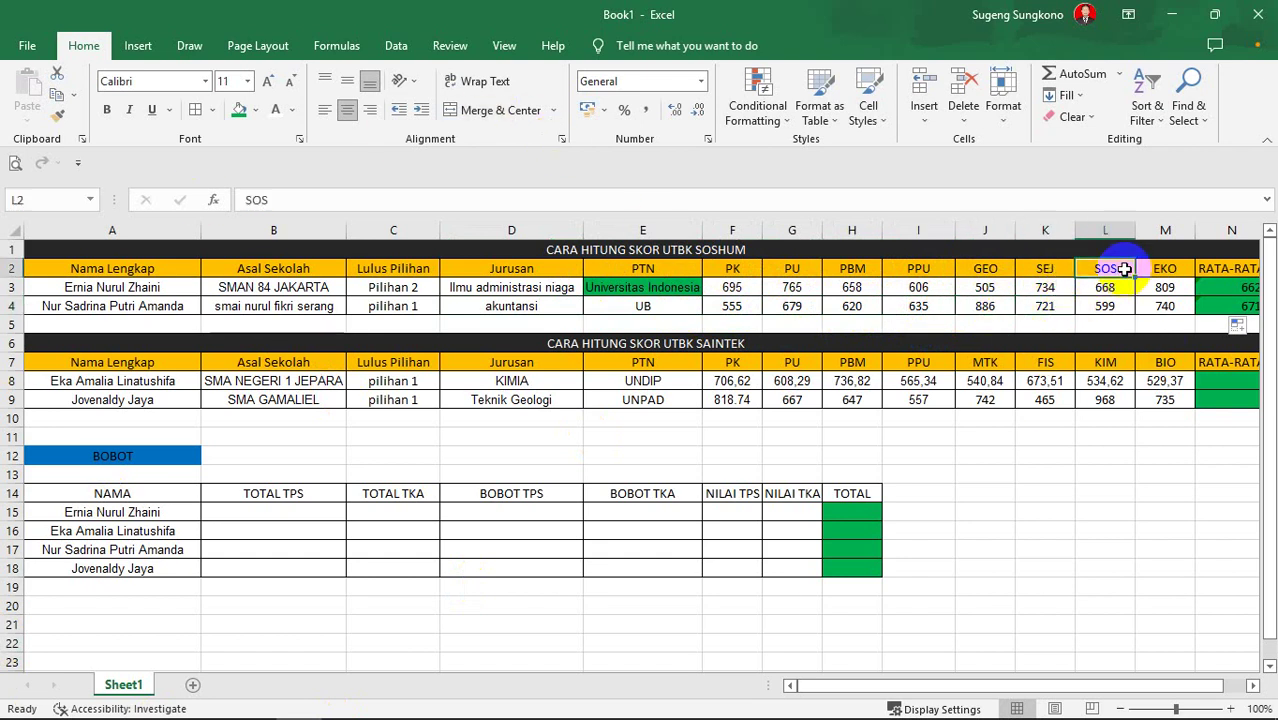
click(1120, 307)
click(1165, 268)
click(1172, 308)
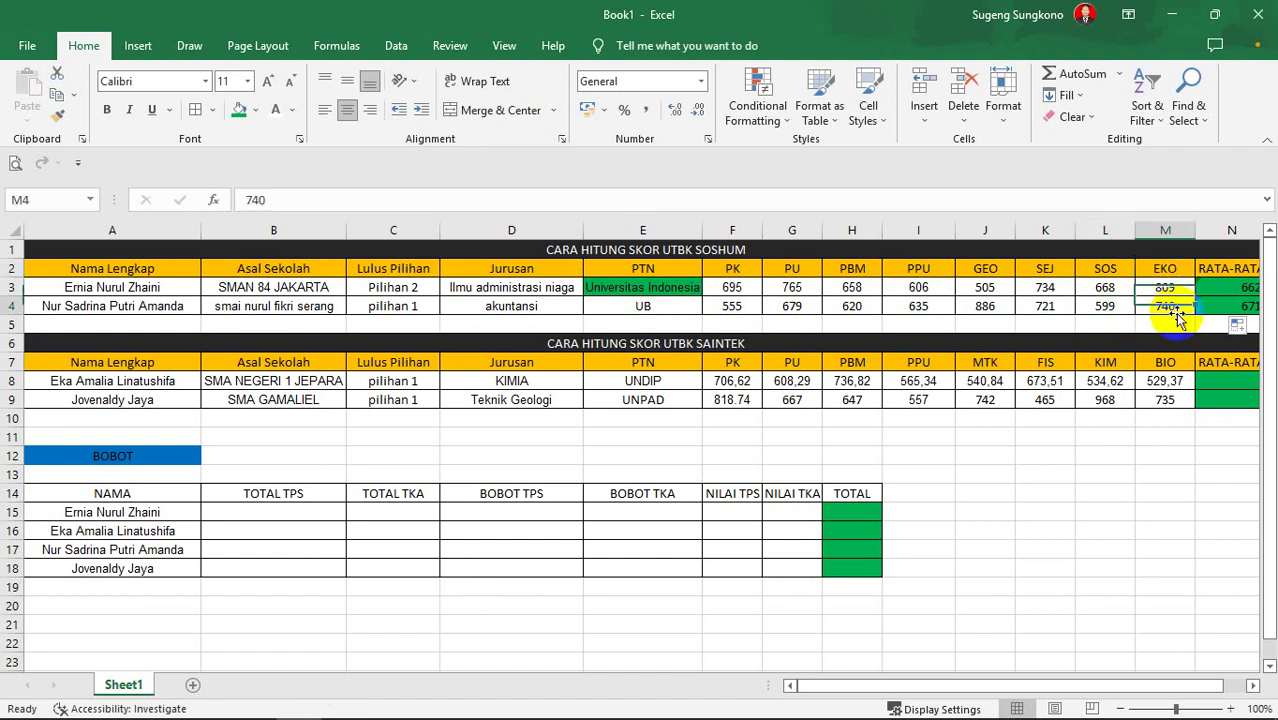
drag(1021, 688, 1055, 700)
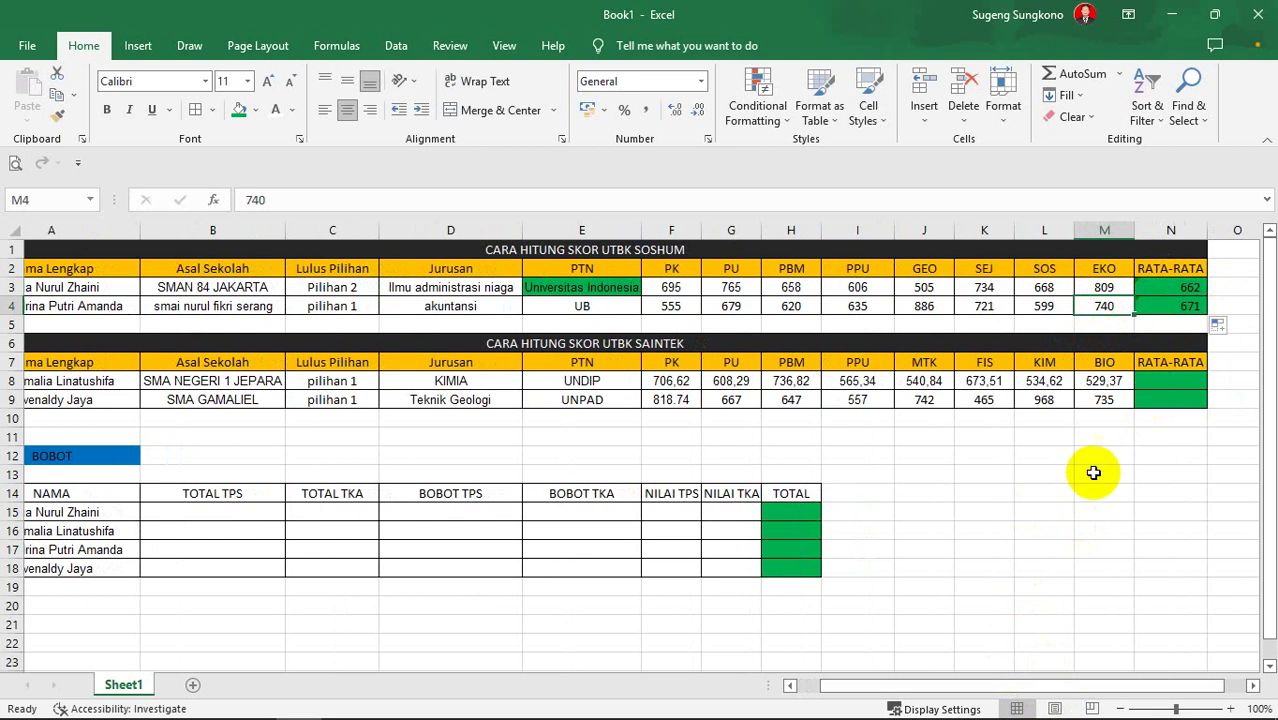
drag(1121, 685, 845, 688)
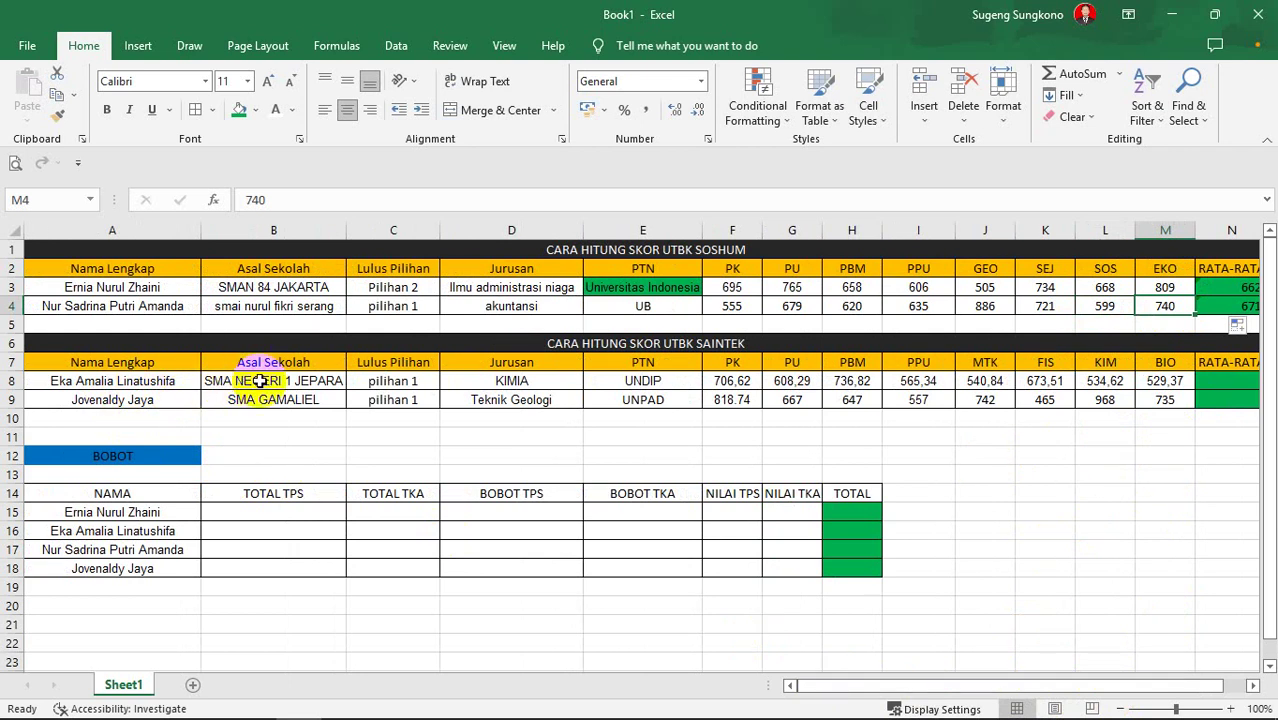
Examine the KIMIA applicant's school, choice, major, university and PK to PPU scores in row 8 of the SAINTEK table.
click(295, 382)
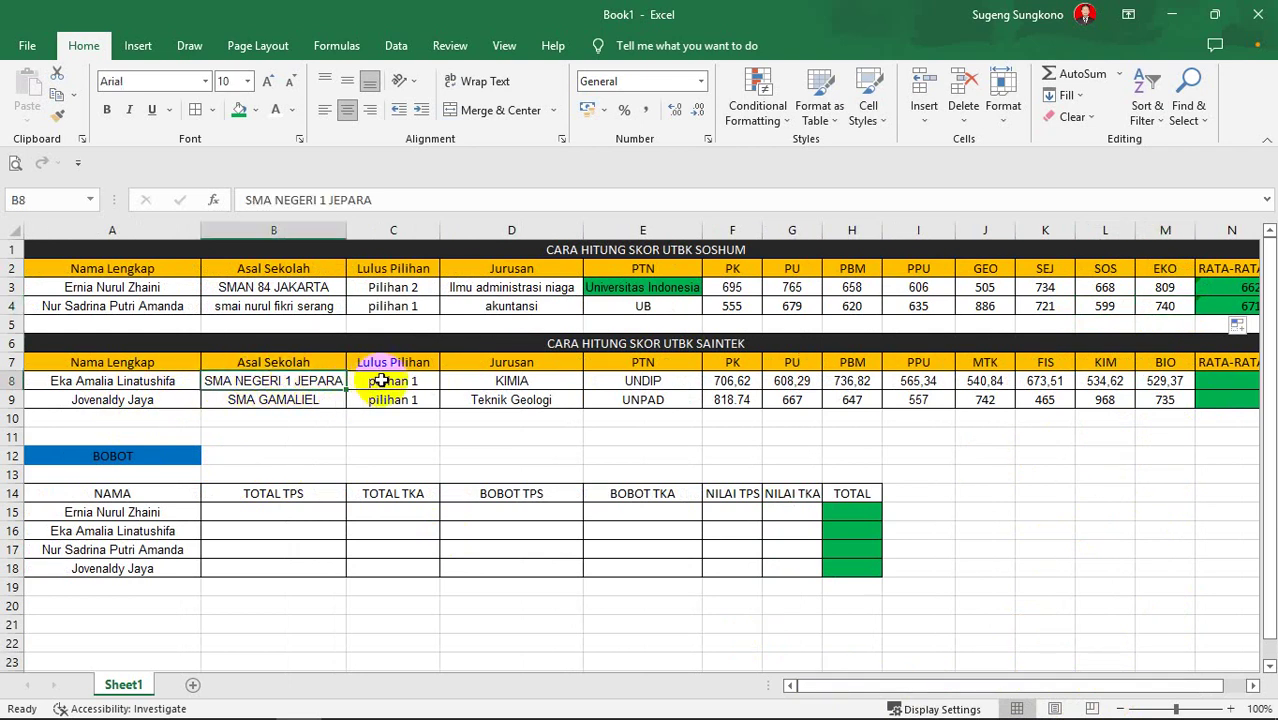
click(421, 381)
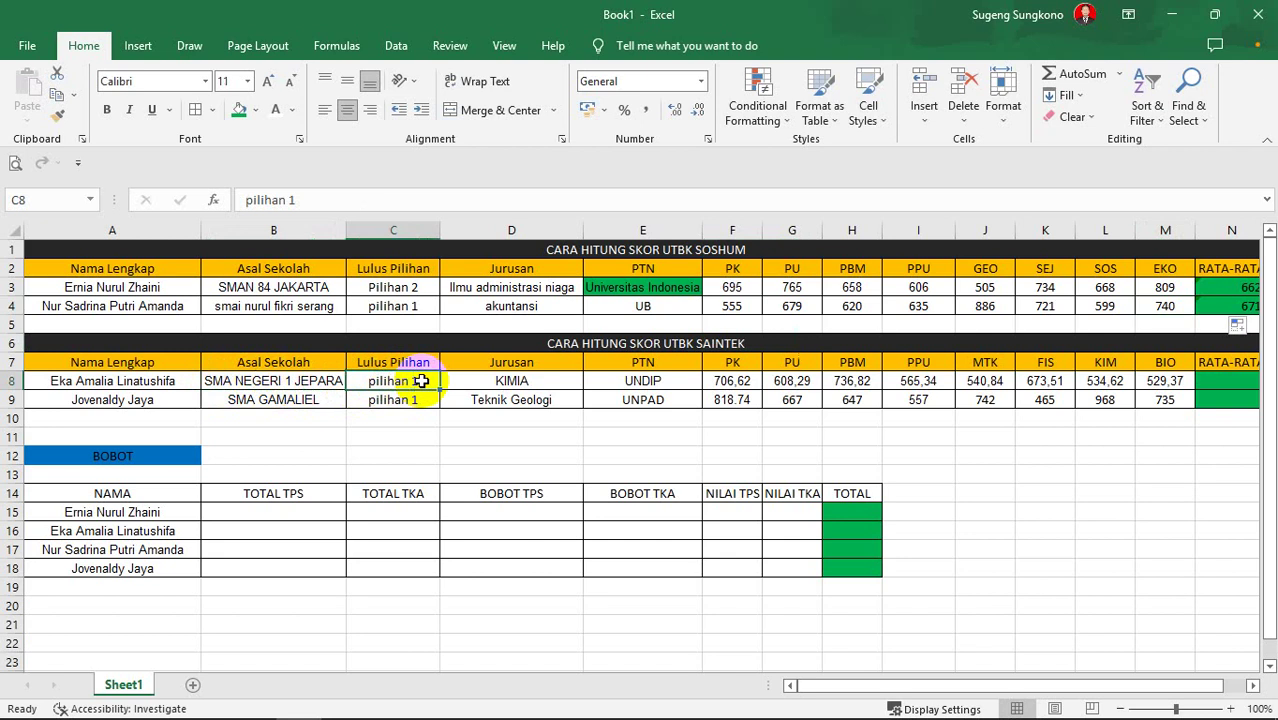
click(546, 381)
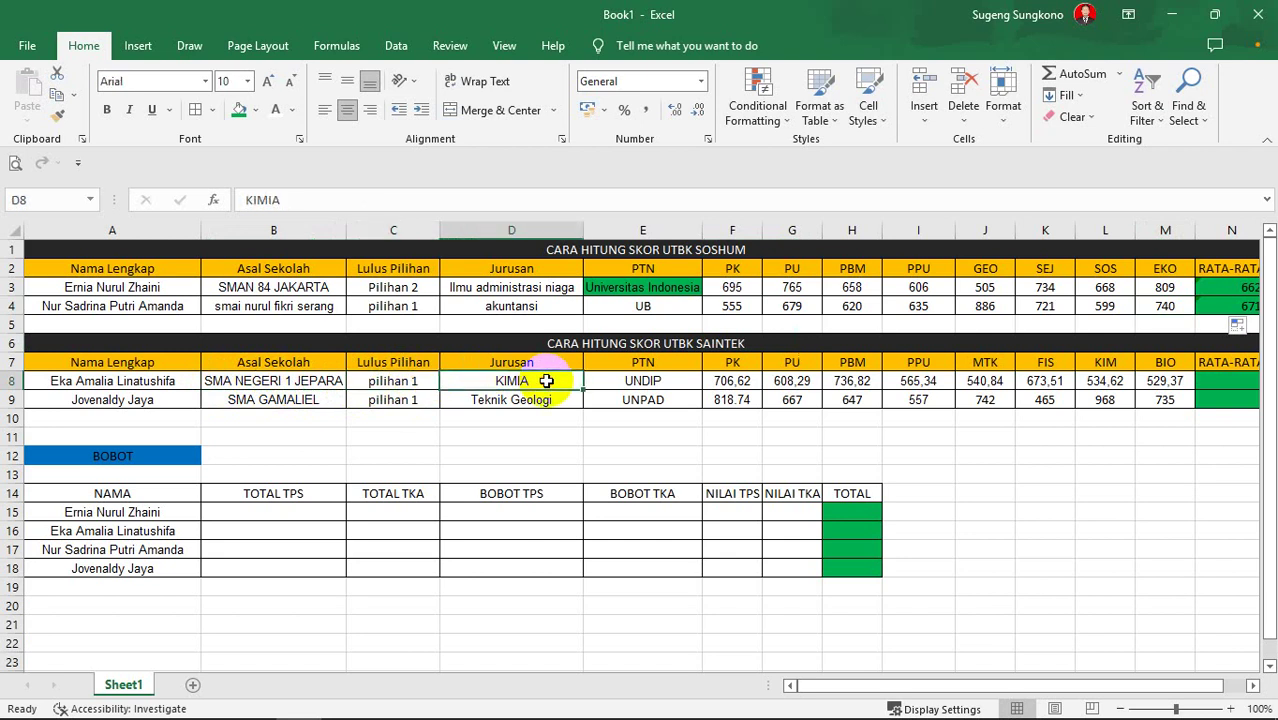
click(668, 386)
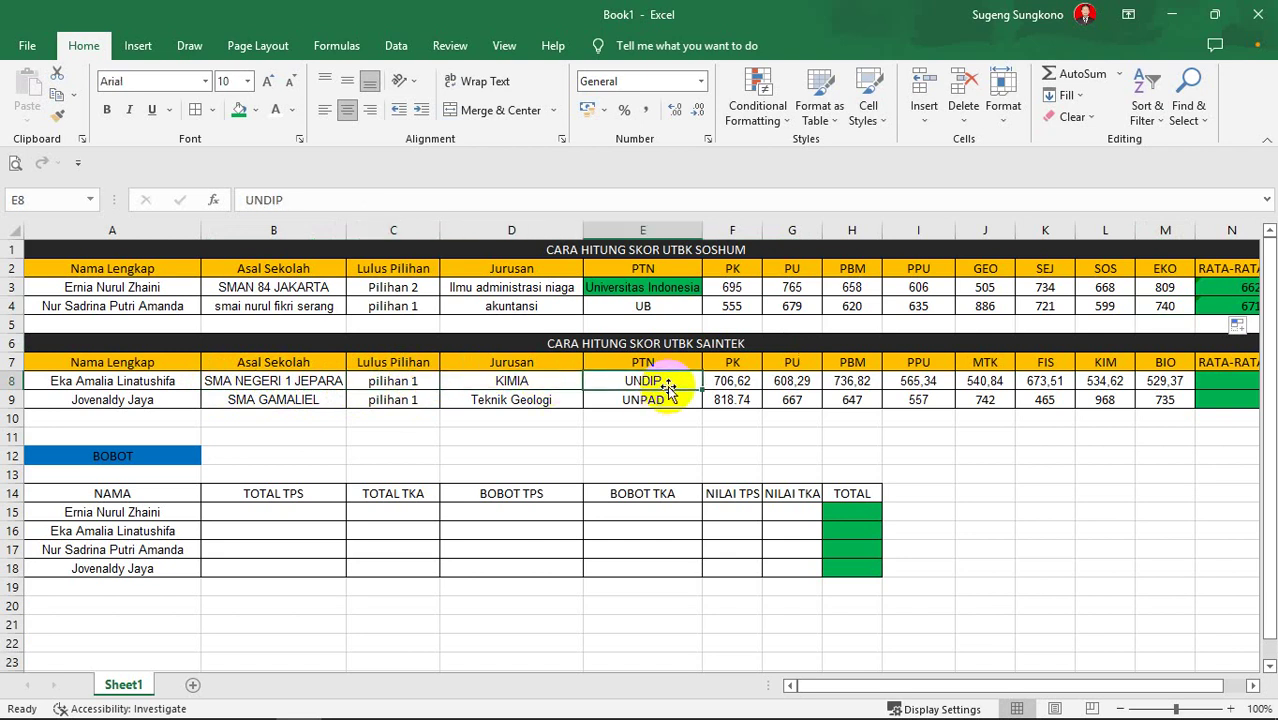
click(738, 383)
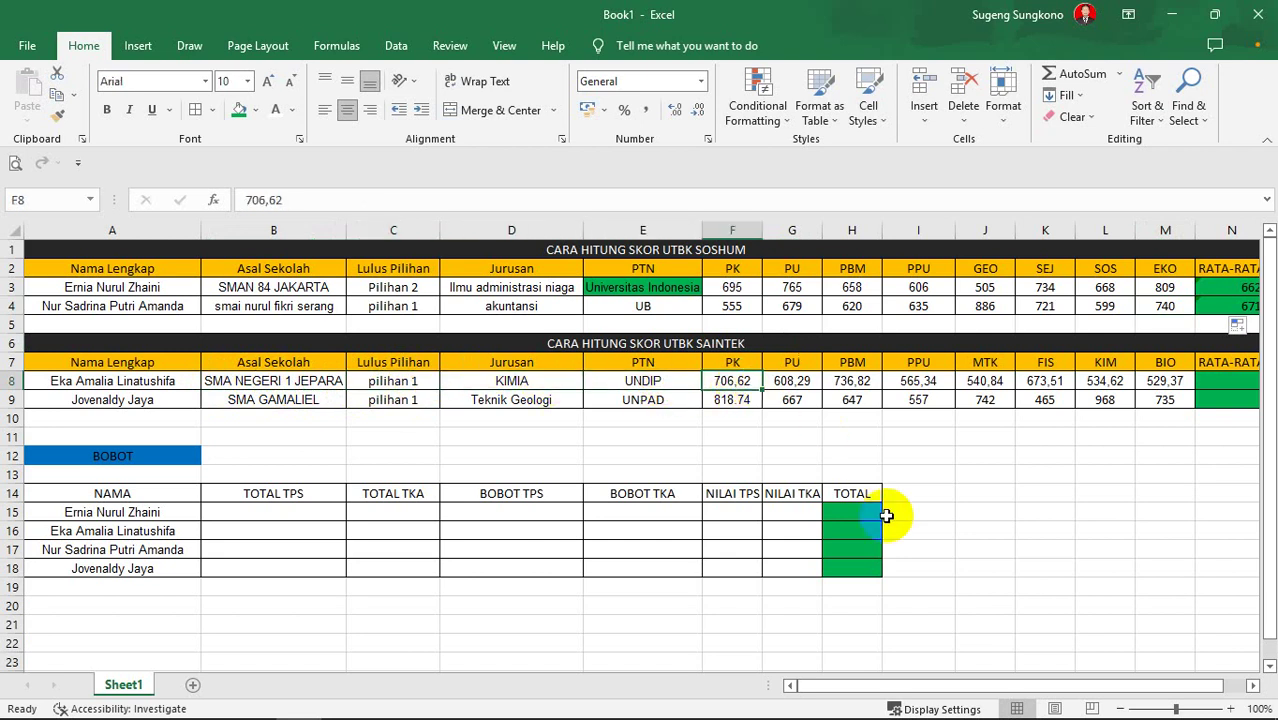
click(798, 382)
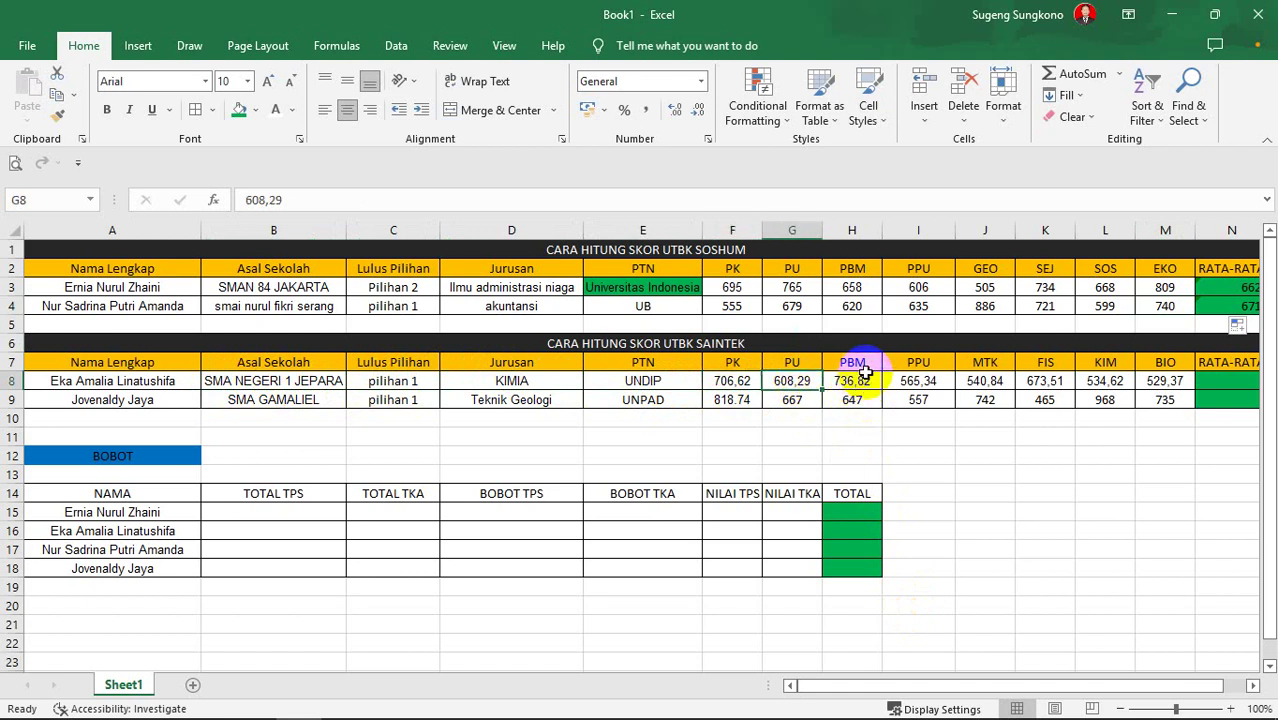
click(865, 381)
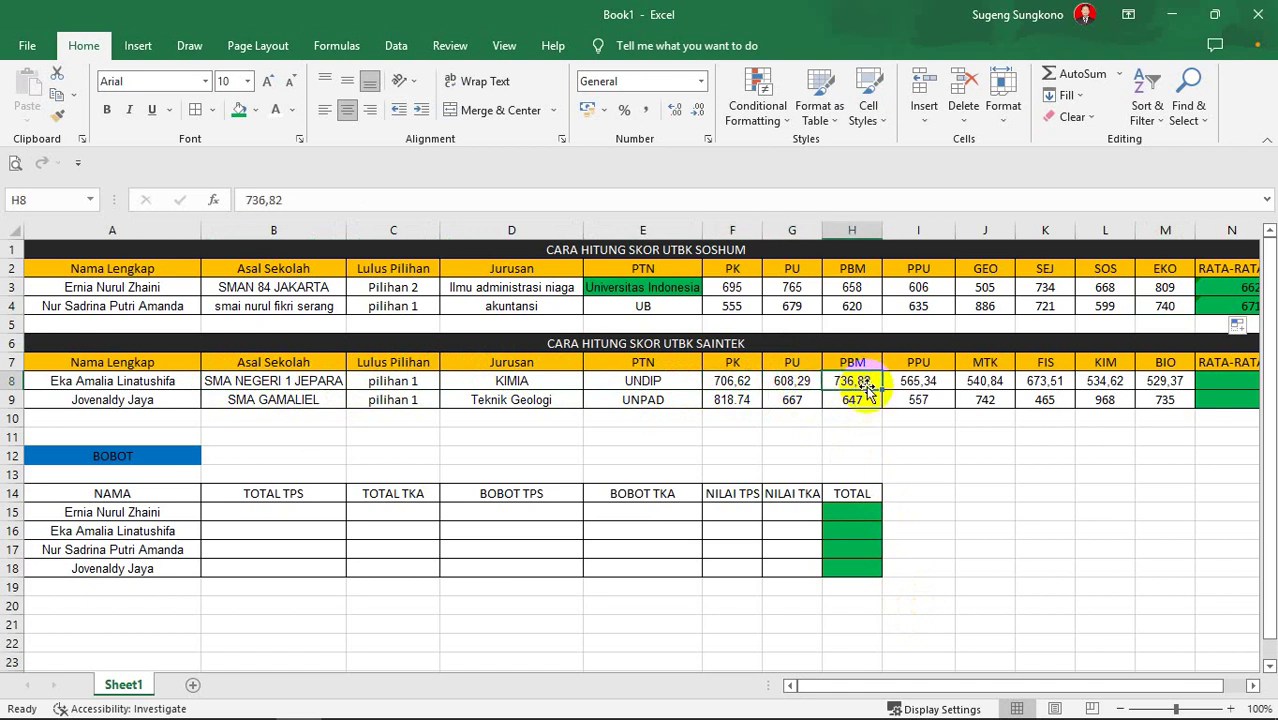
click(928, 383)
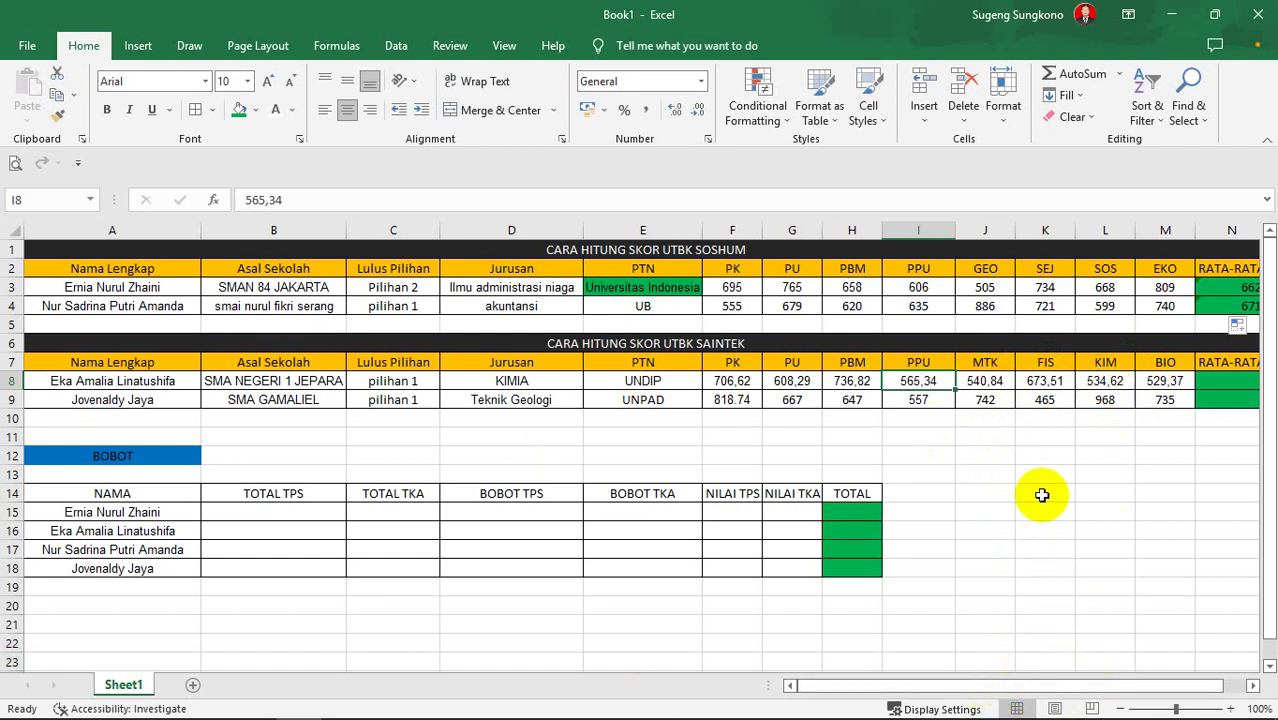
Enter the formula =AVERAGE(F8:L8) in the SAINTEK table's RATA-RATA cell N8.
scroll(995, 690, right, 2)
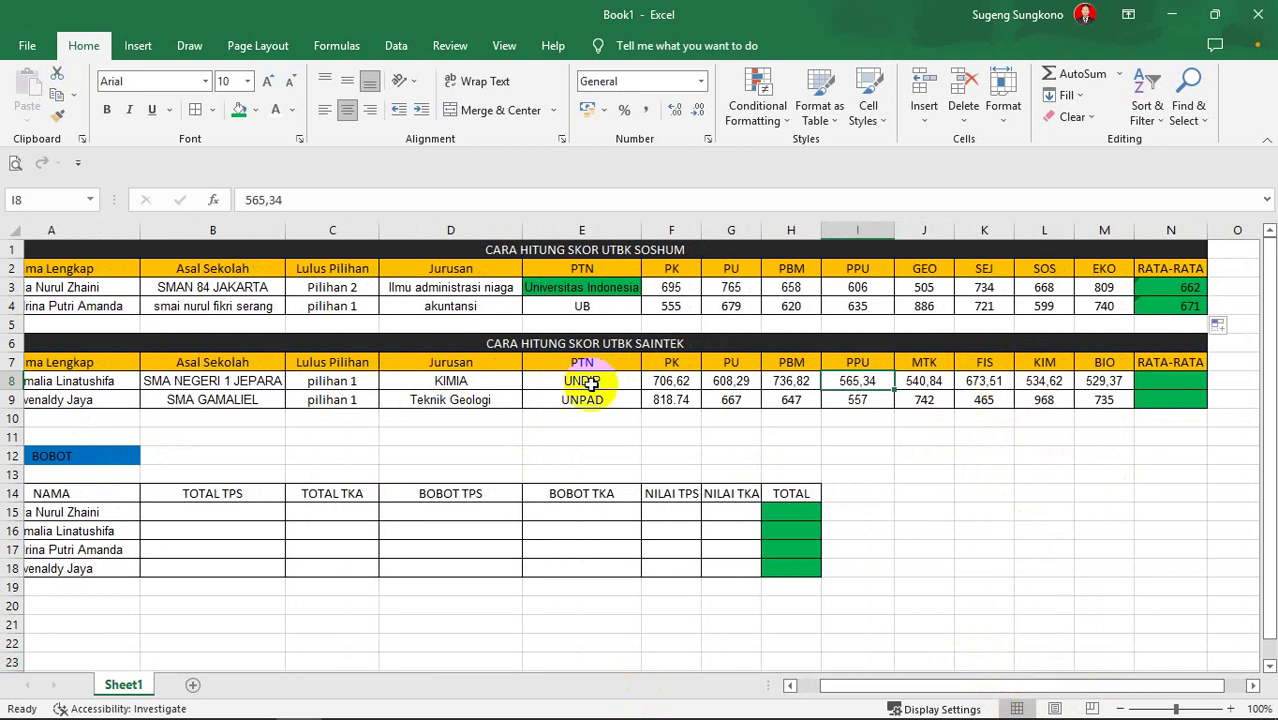
click(1160, 381)
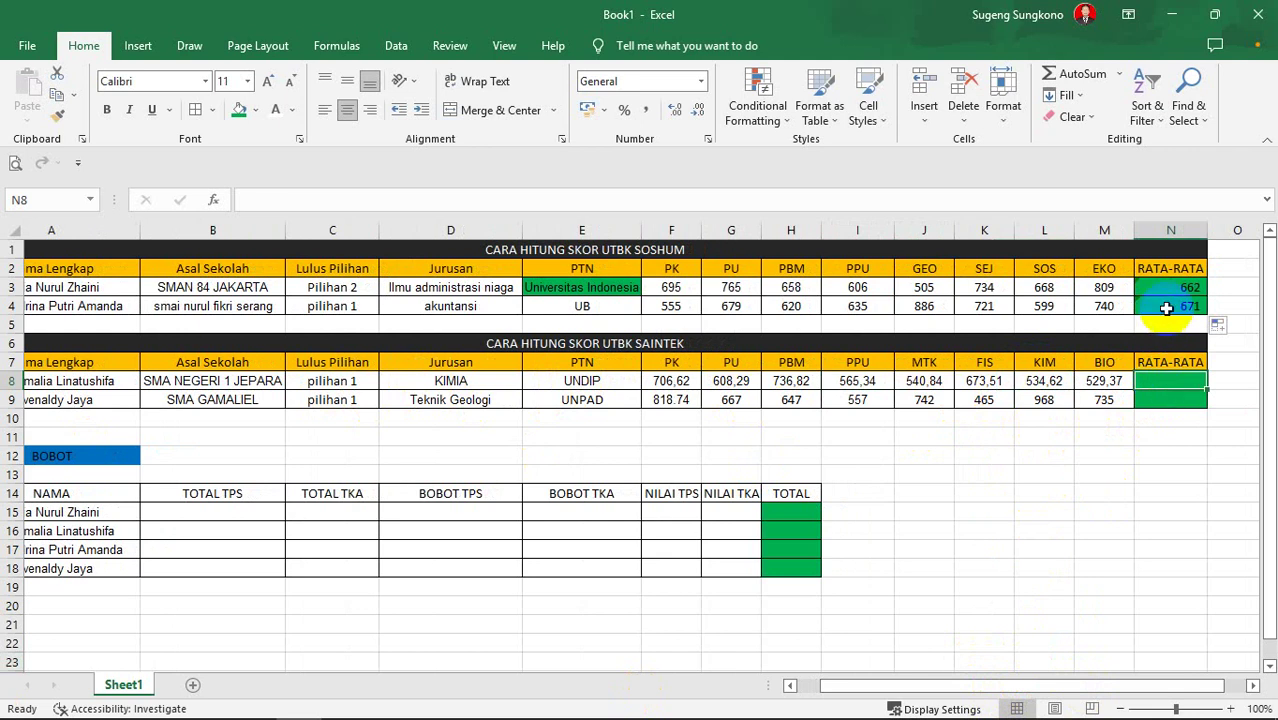
click(1166, 308)
click(1155, 384)
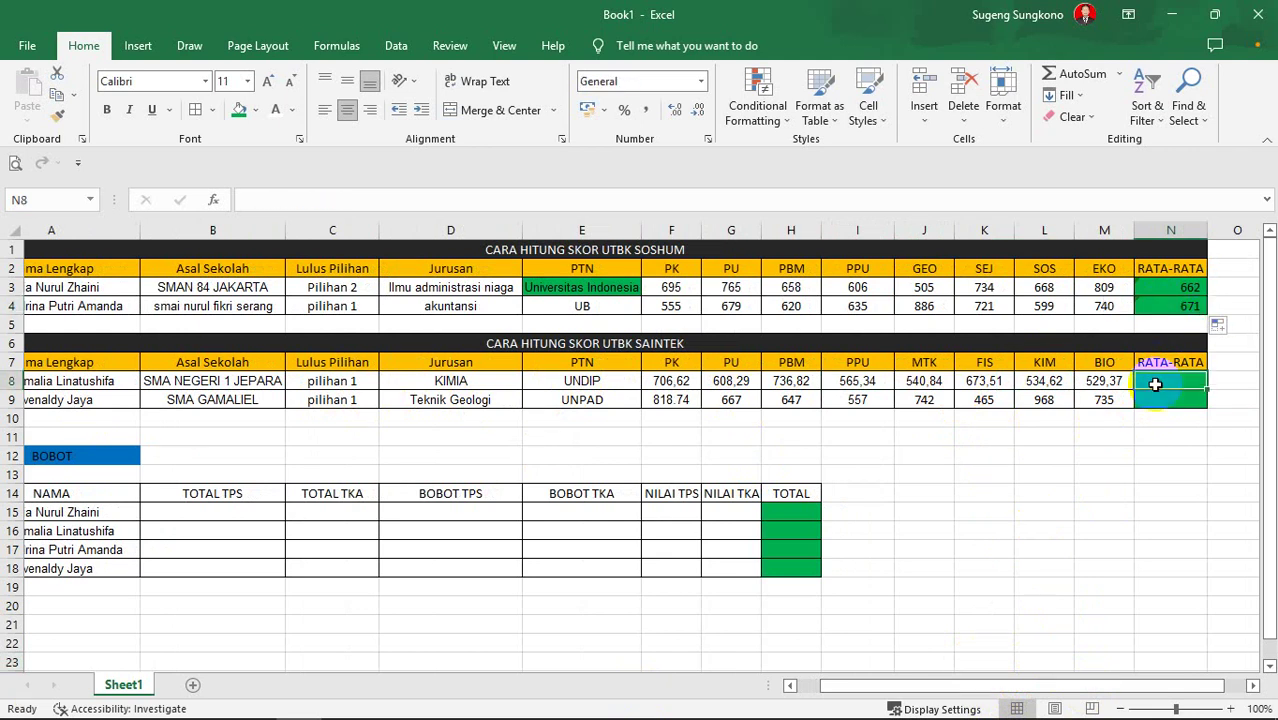
text(=A)
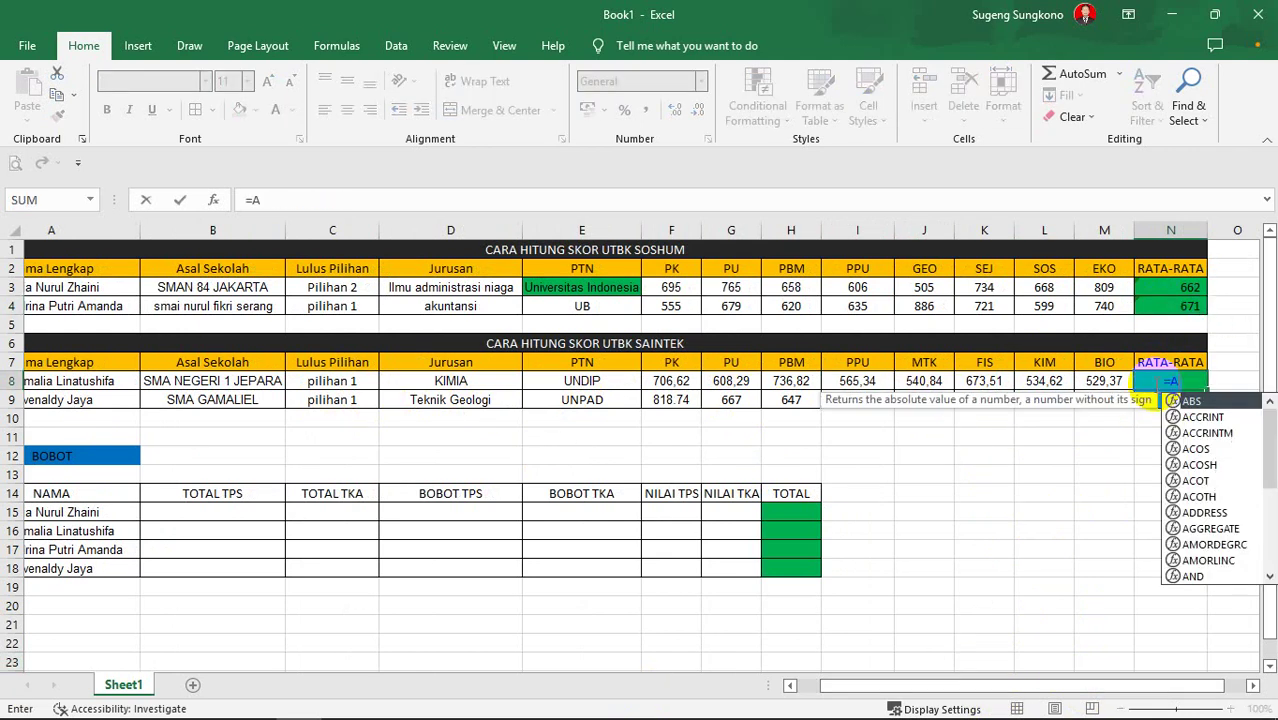
text(VE)
click(1206, 418)
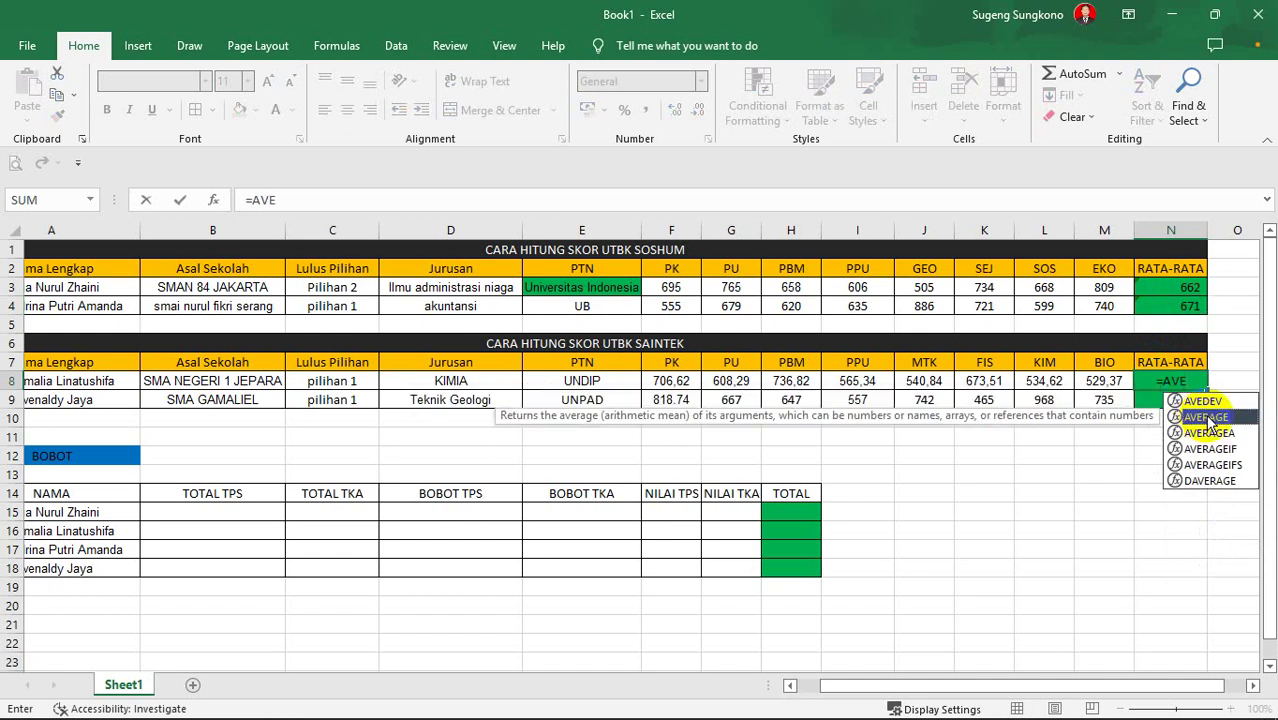
double_click(1206, 418)
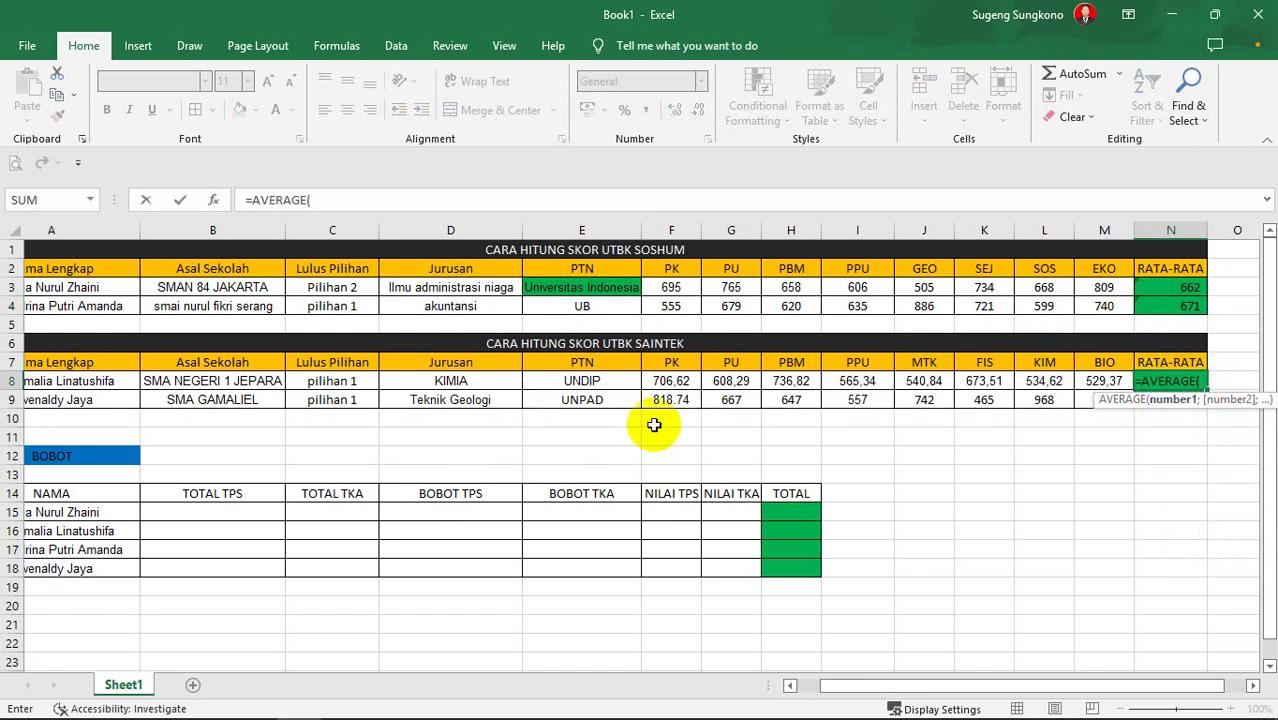
drag(672, 381, 1046, 379)
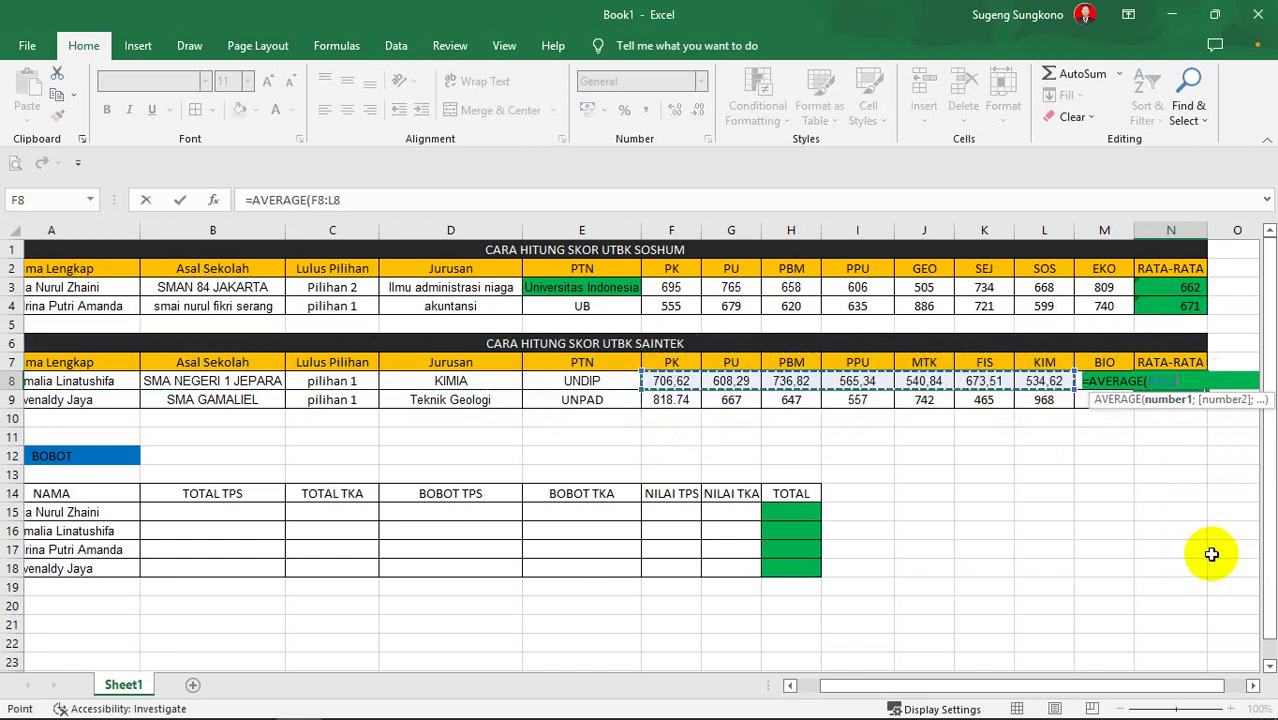
text())
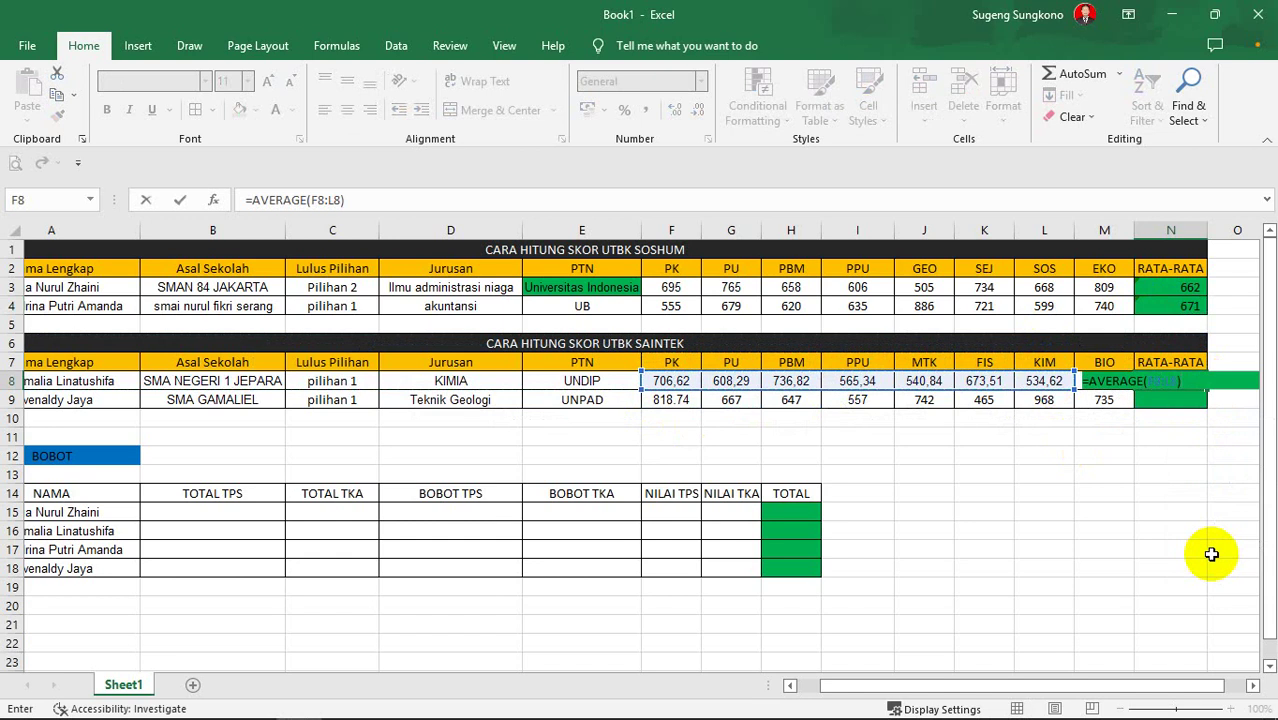
key(Return)
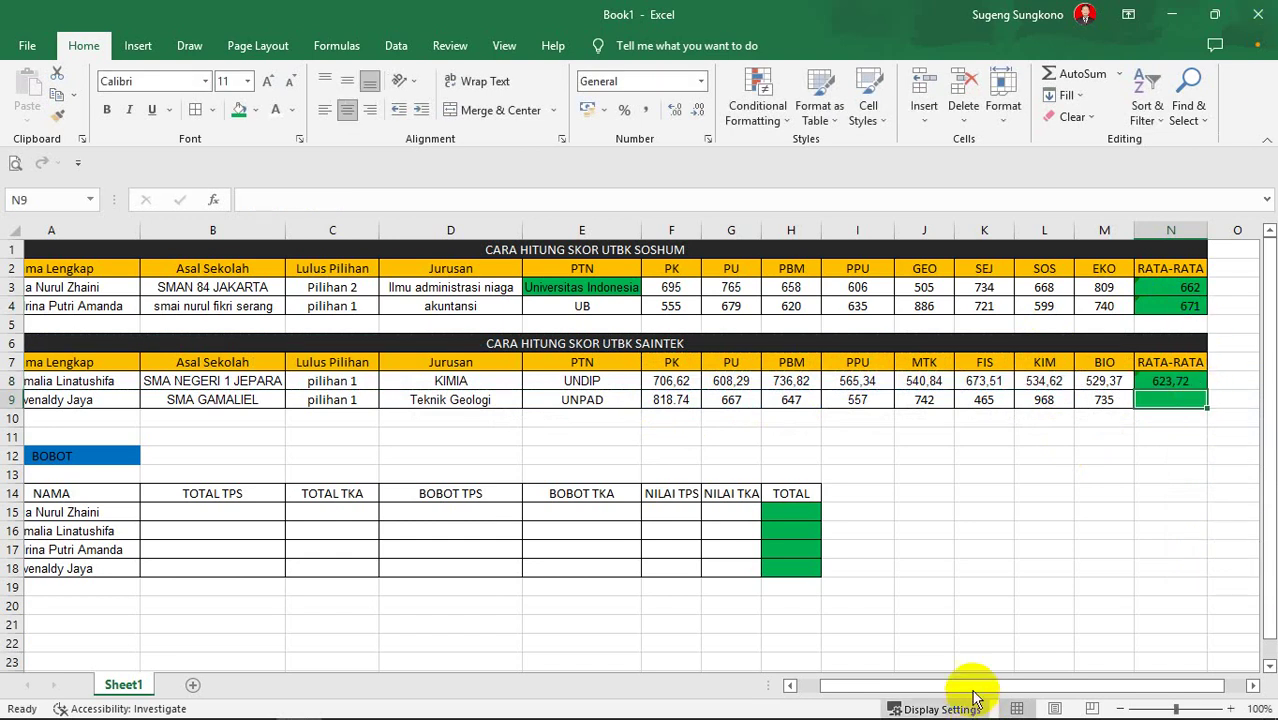
Format the average in N8 with Comma Style and no decimals, and fill it down to N9.
click(1183, 380)
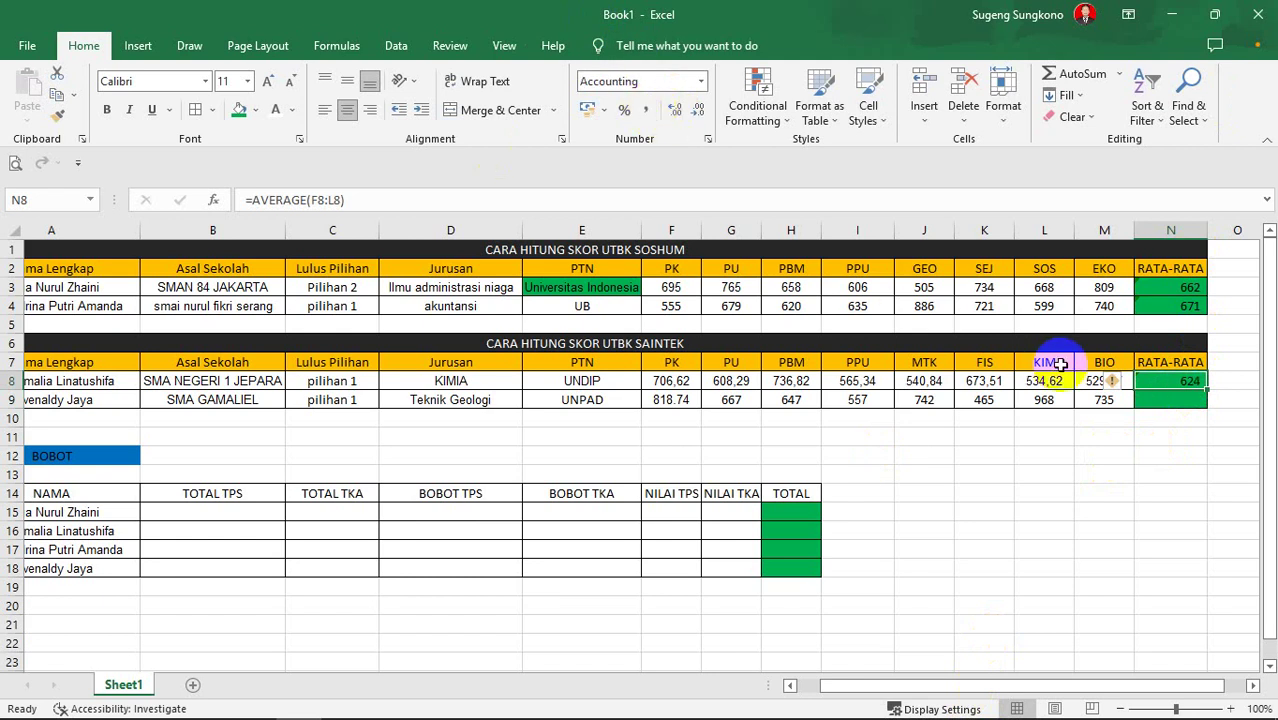
drag(1207, 385, 1209, 408)
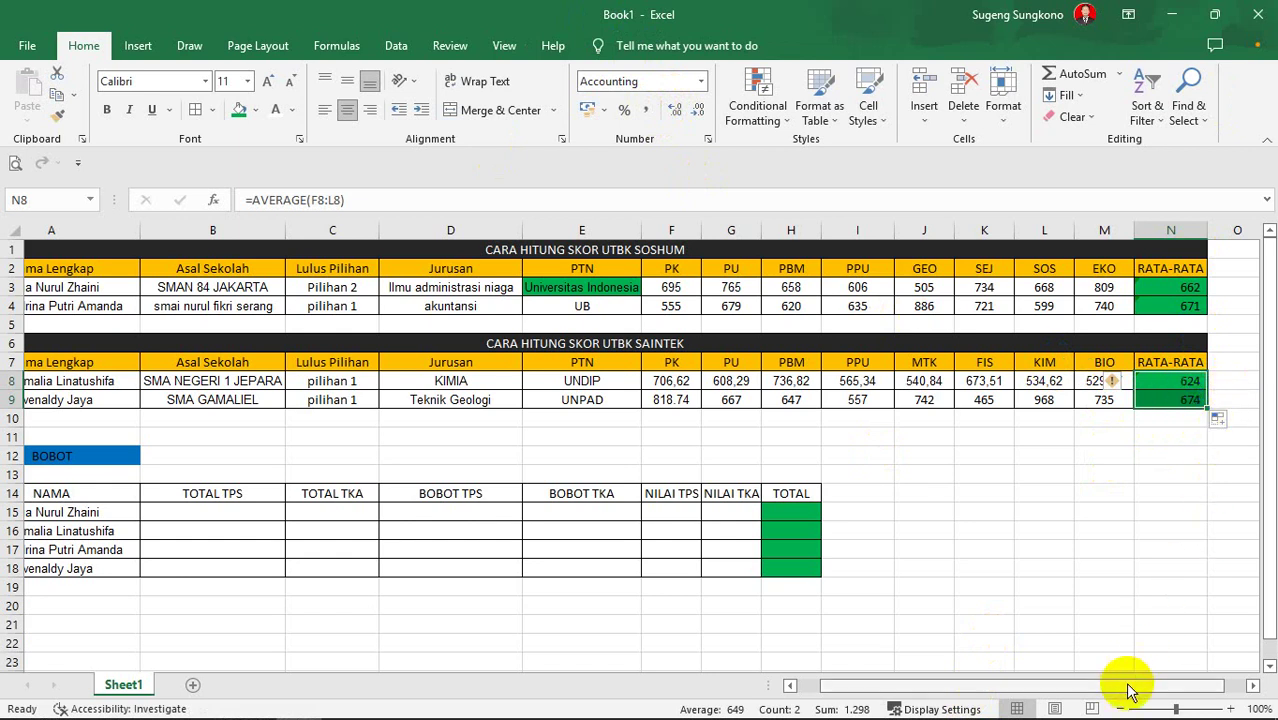
Examine the Teknik Geologi applicant's name, university and PK to MTK scores in row 9, comparing PK with row 8.
drag(1128, 690, 862, 685)
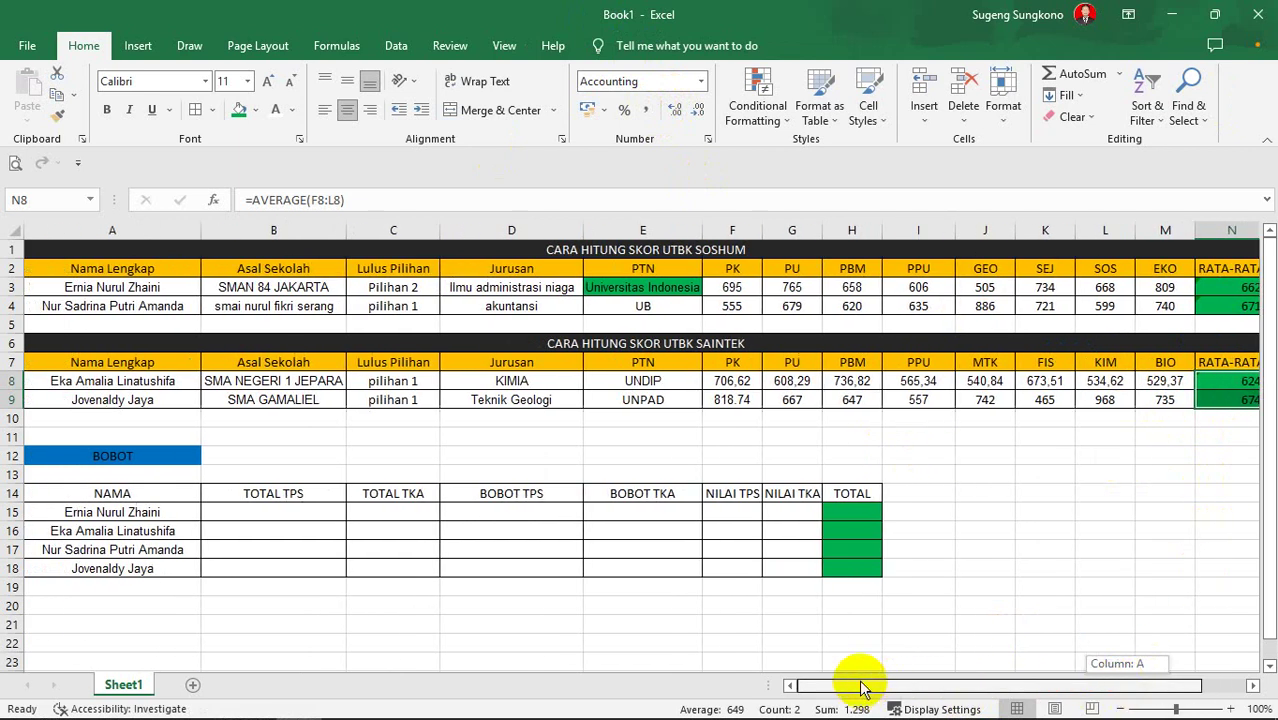
click(138, 404)
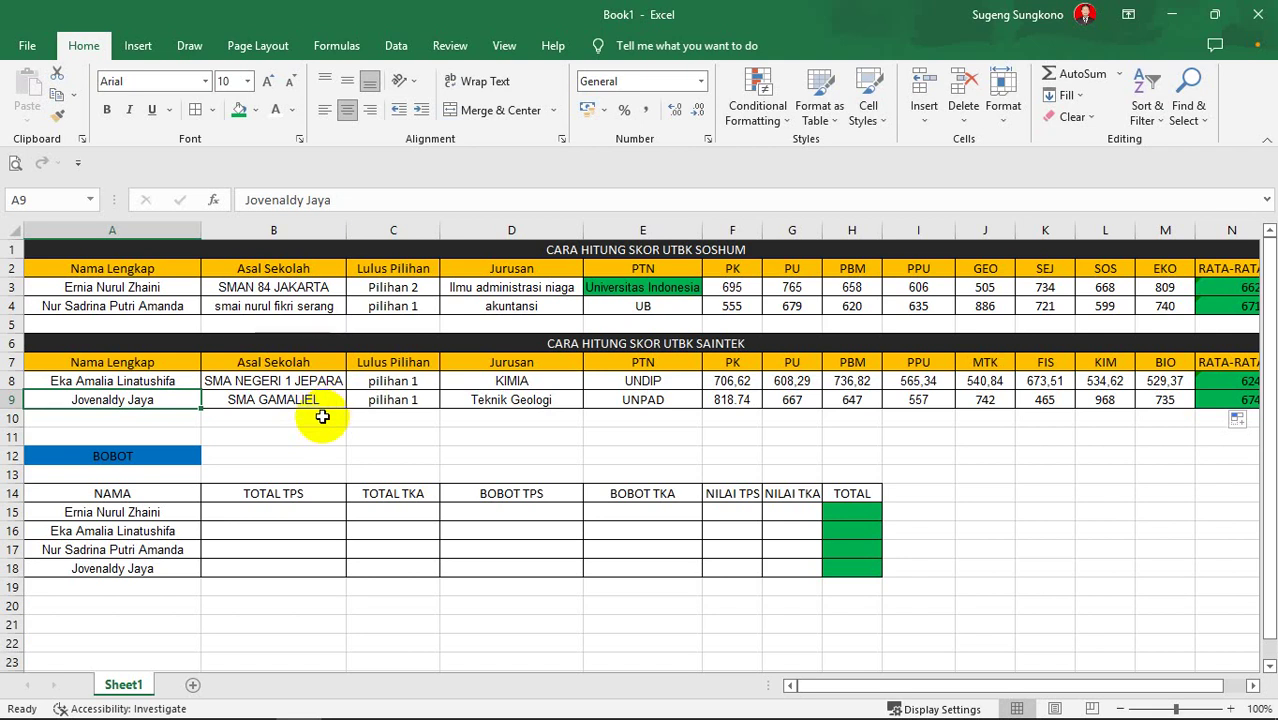
click(640, 400)
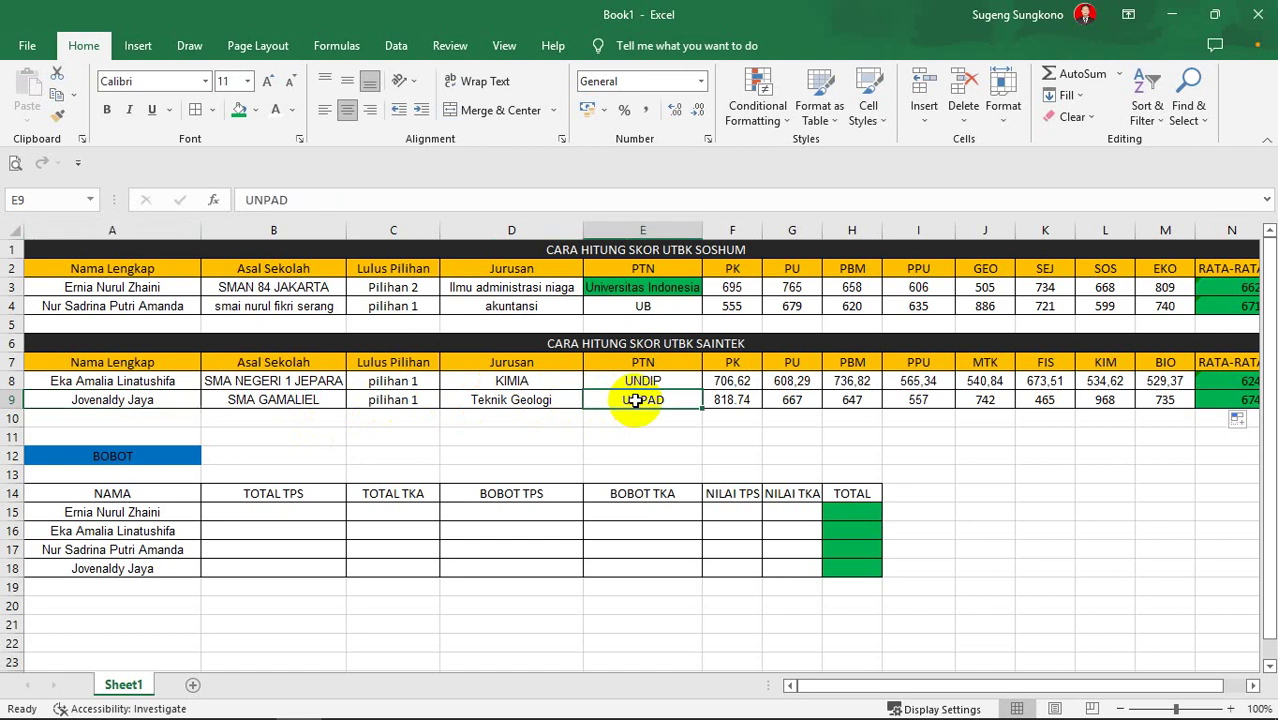
click(720, 399)
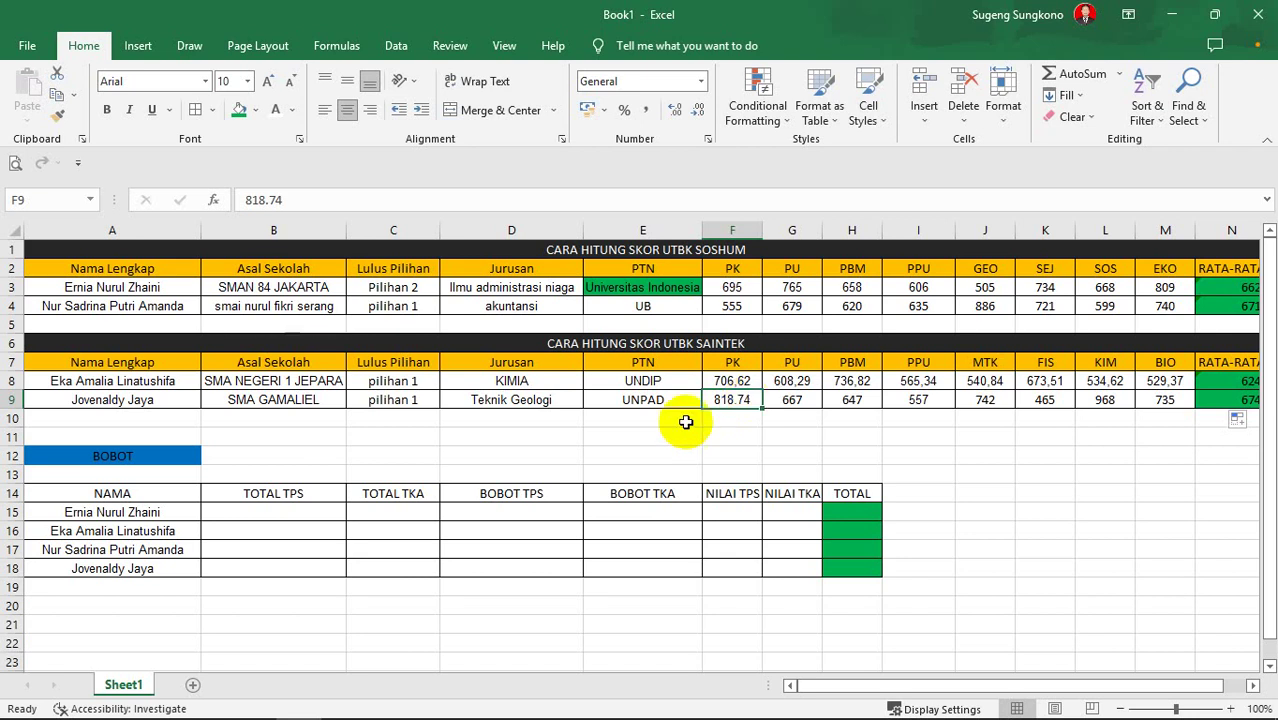
click(732, 381)
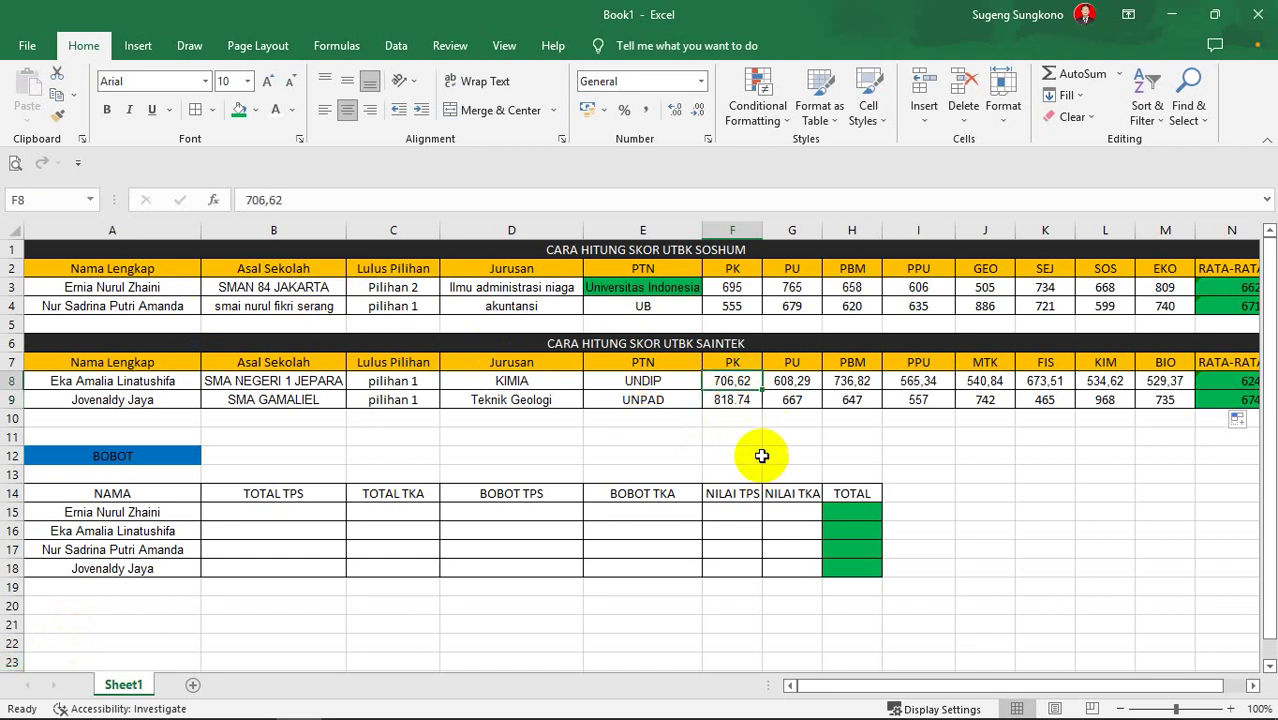
click(792, 402)
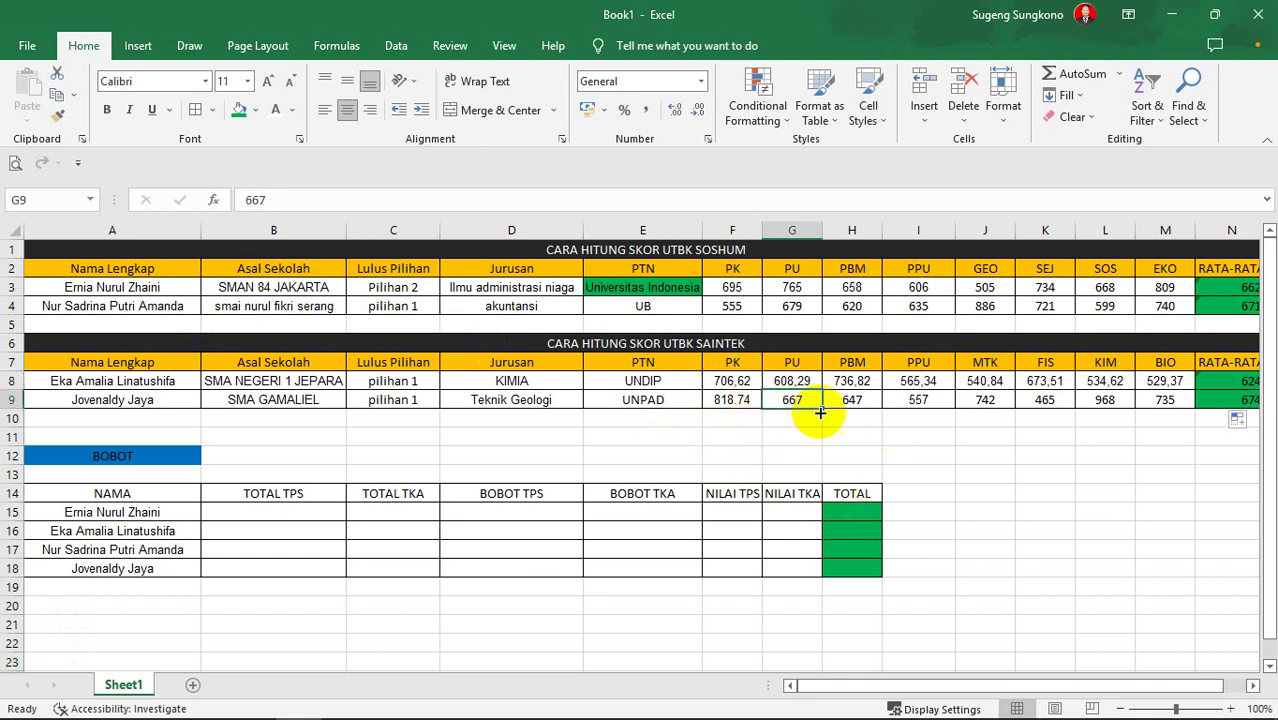
click(858, 405)
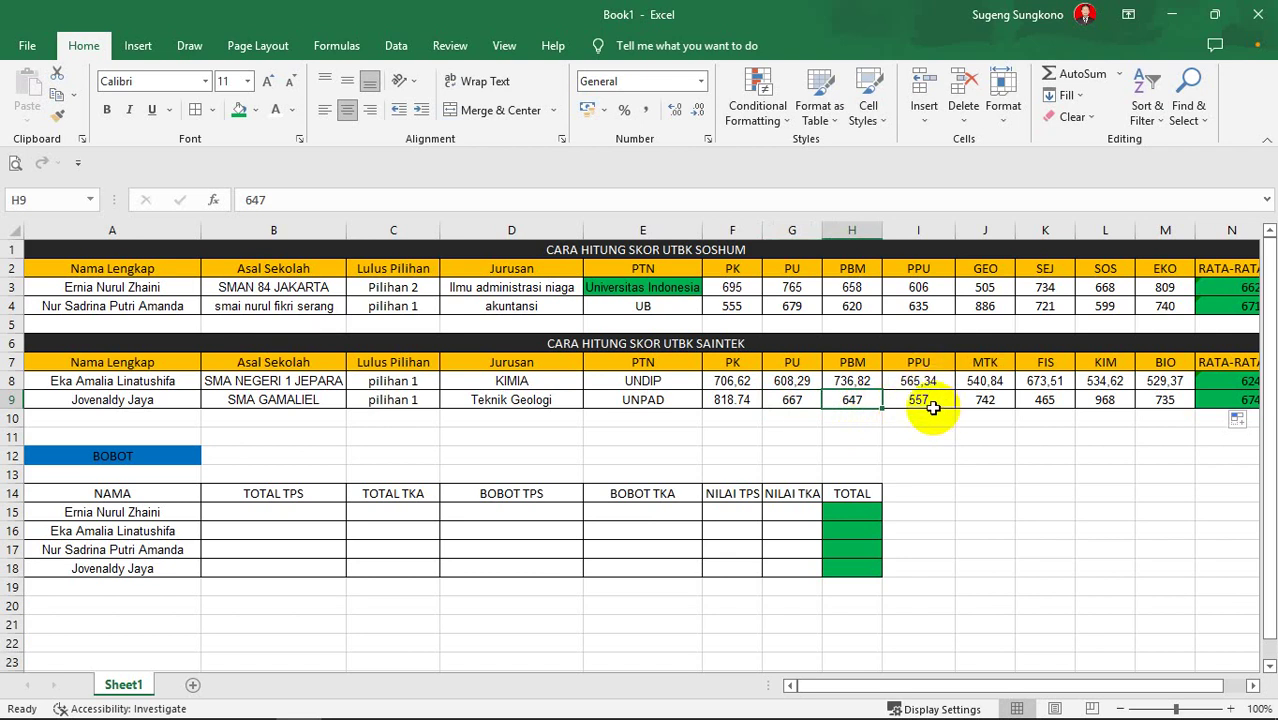
click(987, 417)
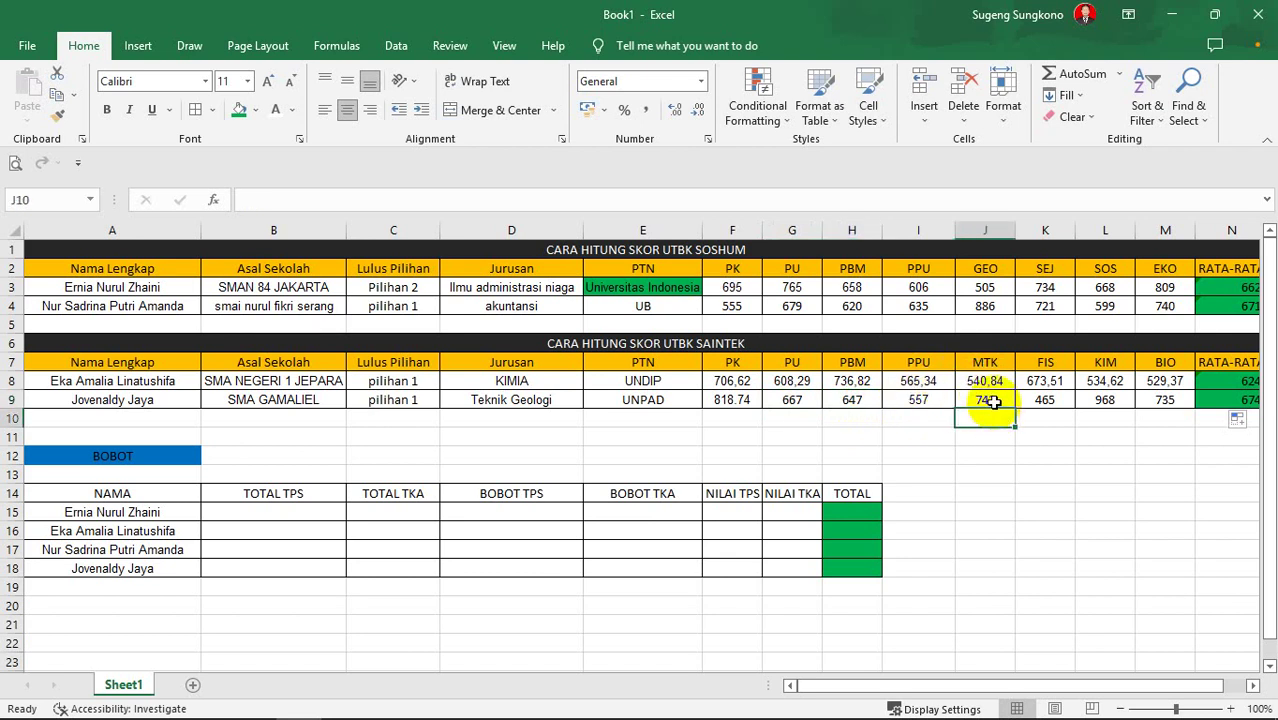
click(993, 402)
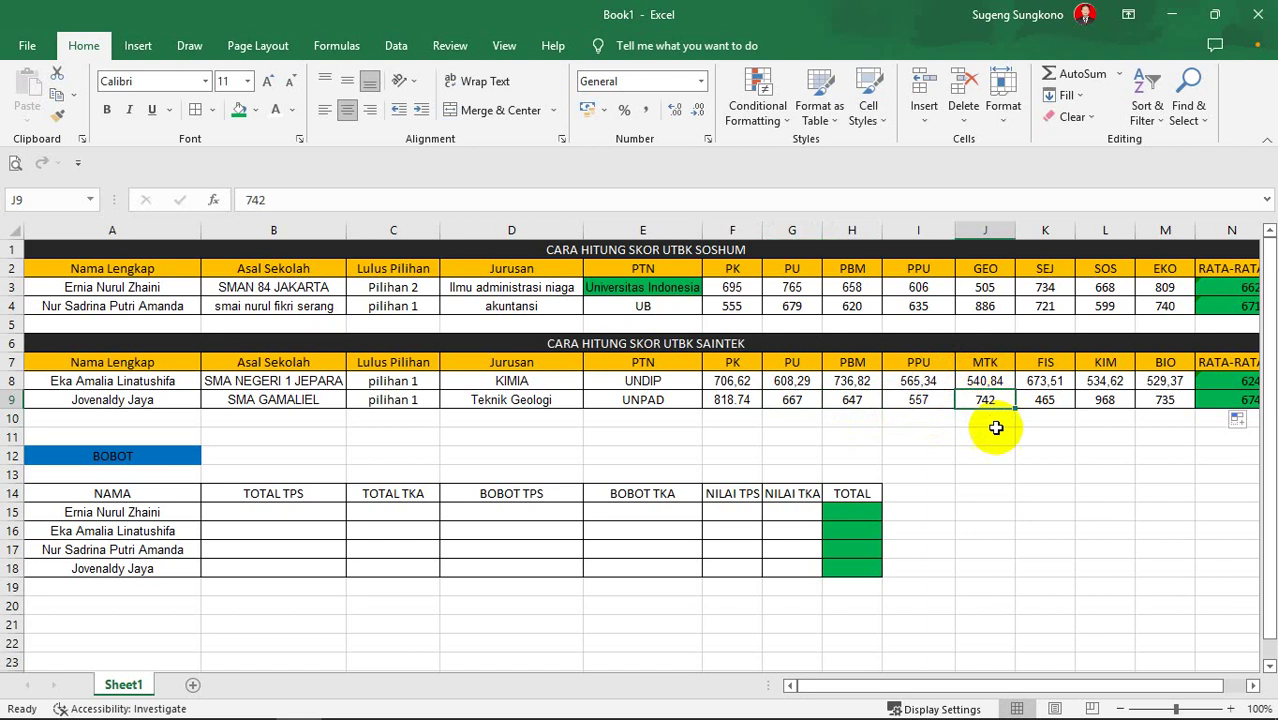
Highlight the Teknik Geologi applicant's FIS score in K9 with a red fill.
click(1049, 402)
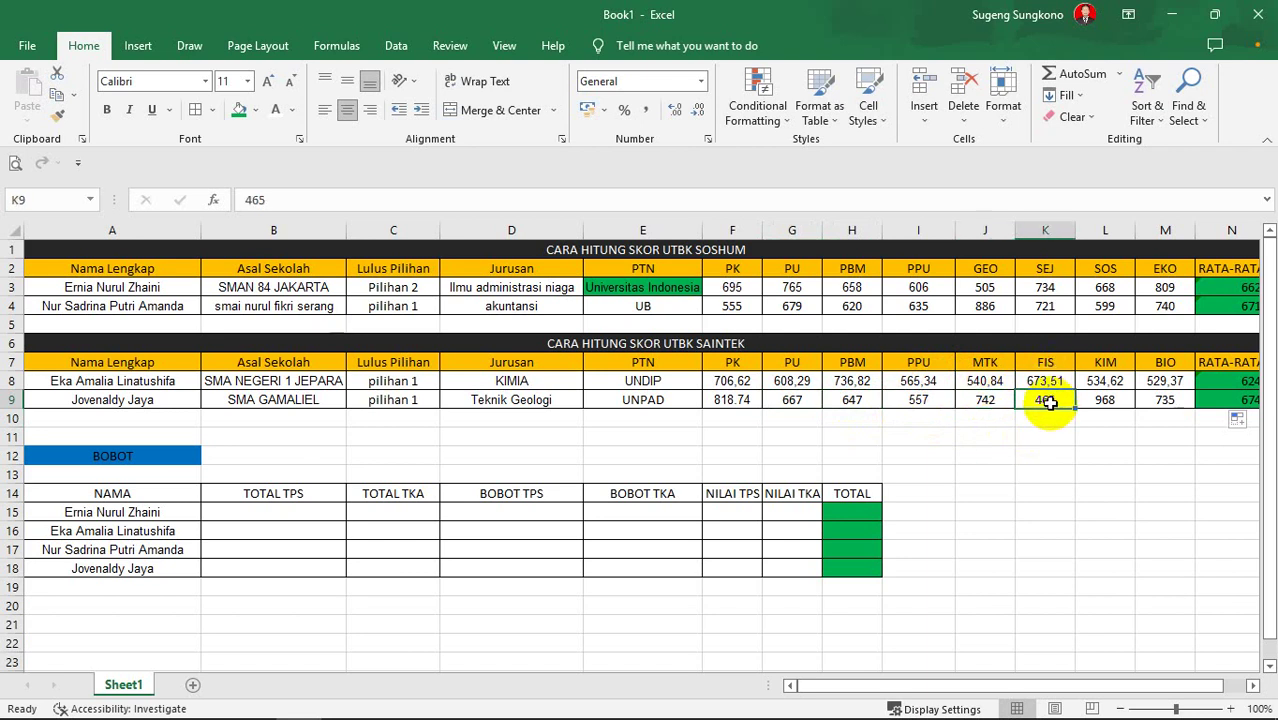
click(258, 112)
click(254, 251)
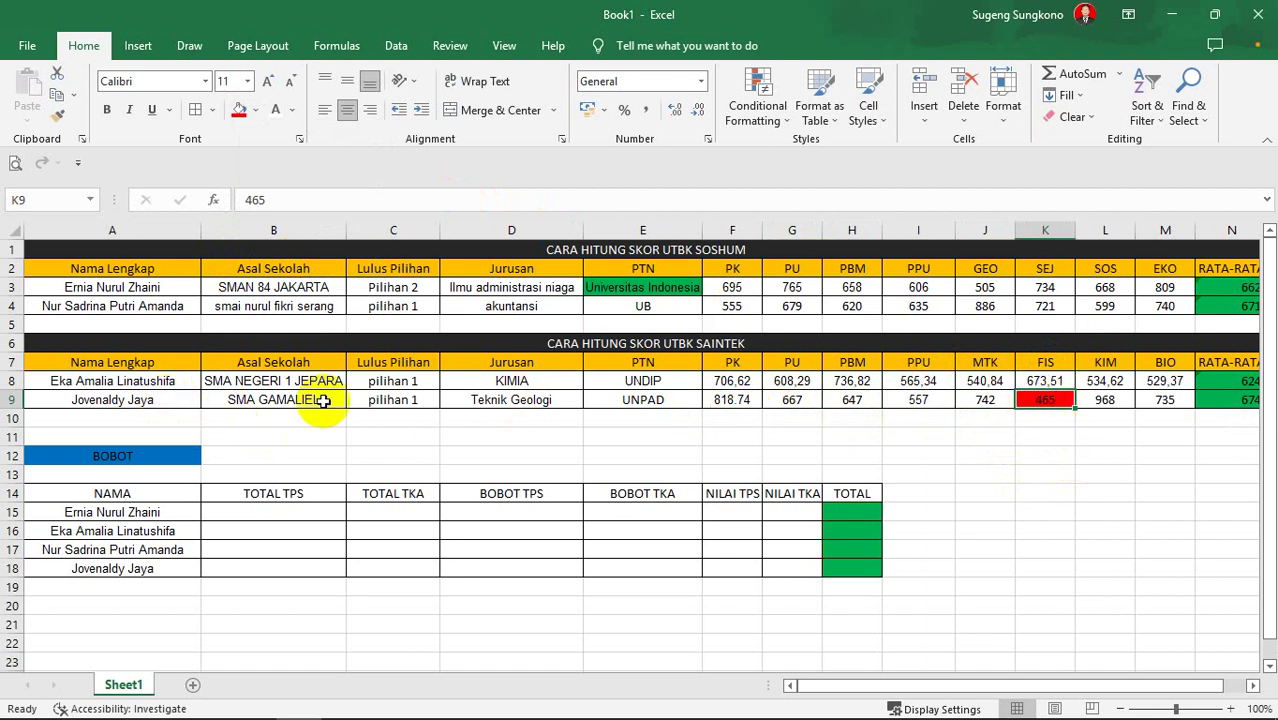
Examine the Teknik Geologi applicant's major and KIM score in row 9, and the RATA-RATA column of both tables.
click(515, 400)
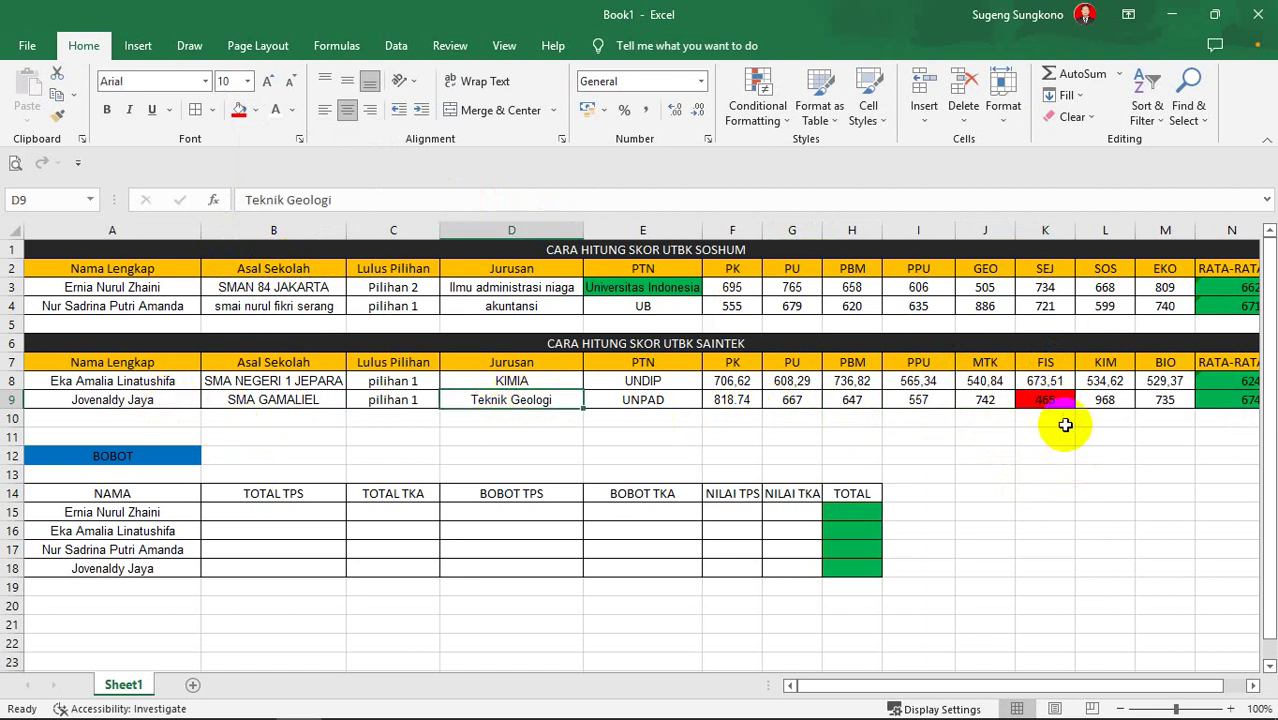
click(1115, 418)
click(1115, 403)
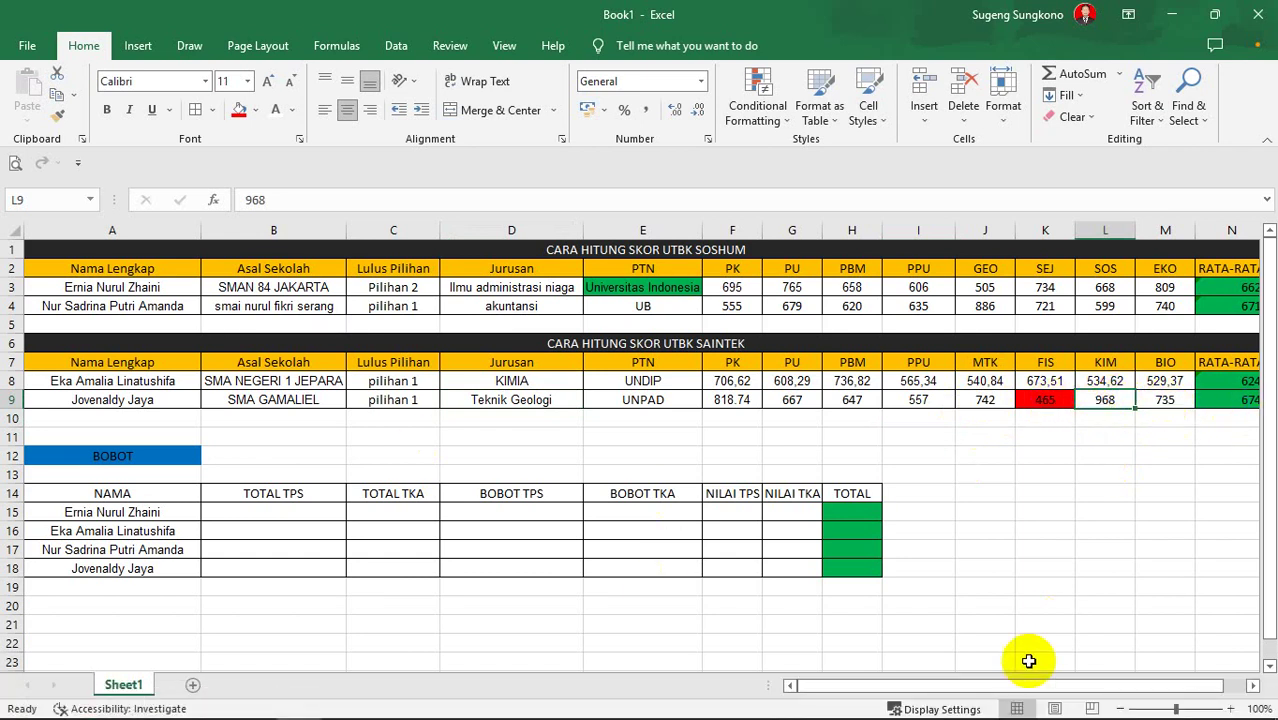
mouse_move(1020, 686)
mouse_down()
mouse_move(1063, 684)
mouse_move(1033, 688)
mouse_up()
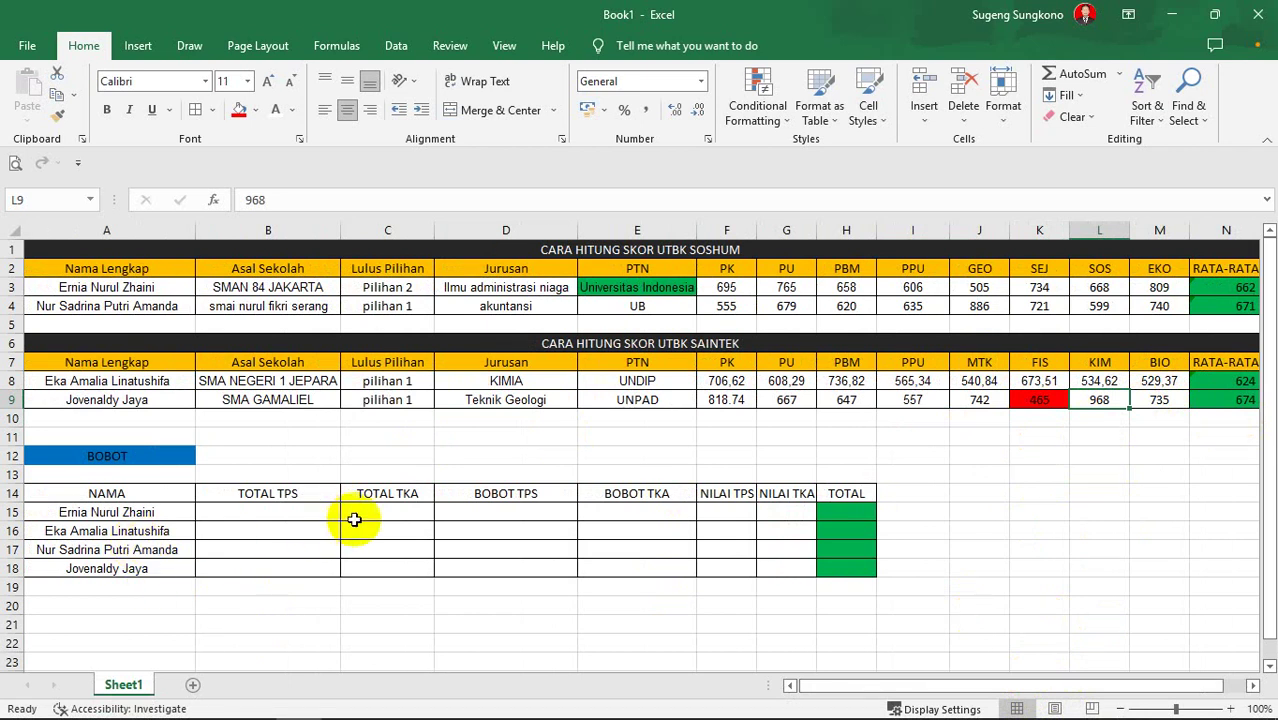
In the BOBOT table, enter 60% as the first applicant's BOBOT TPS in D15.
click(126, 457)
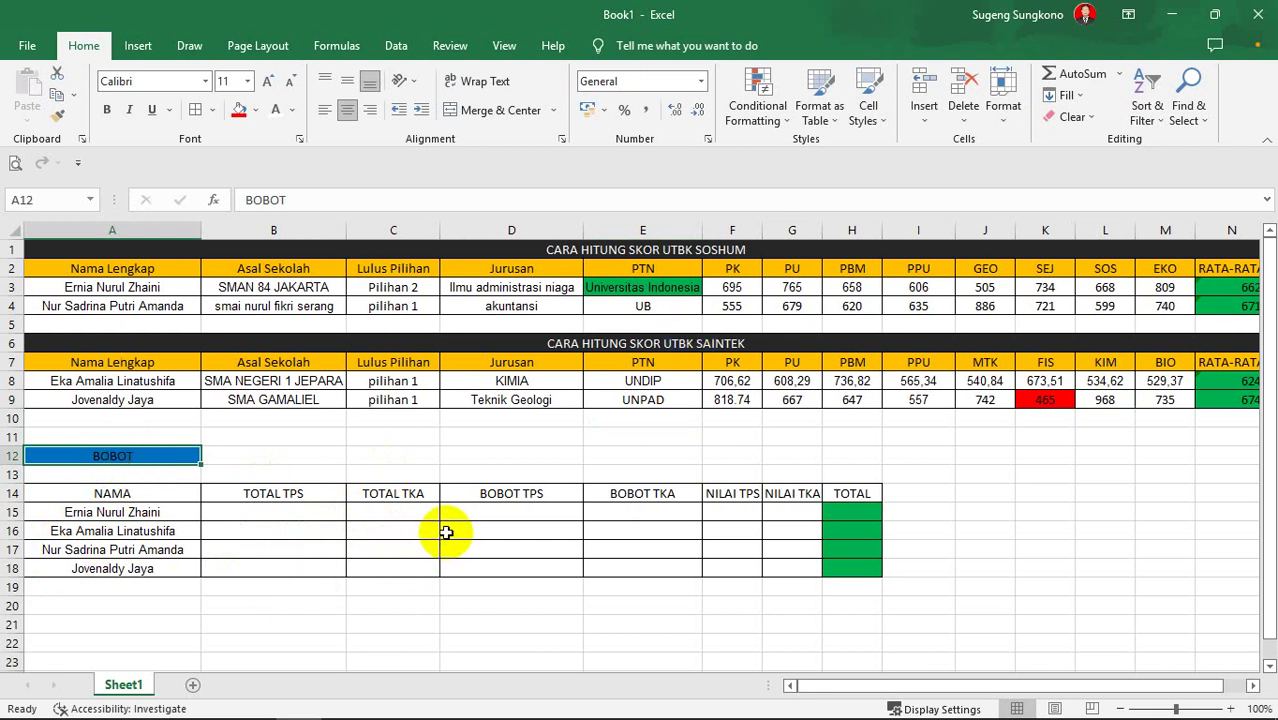
click(479, 515)
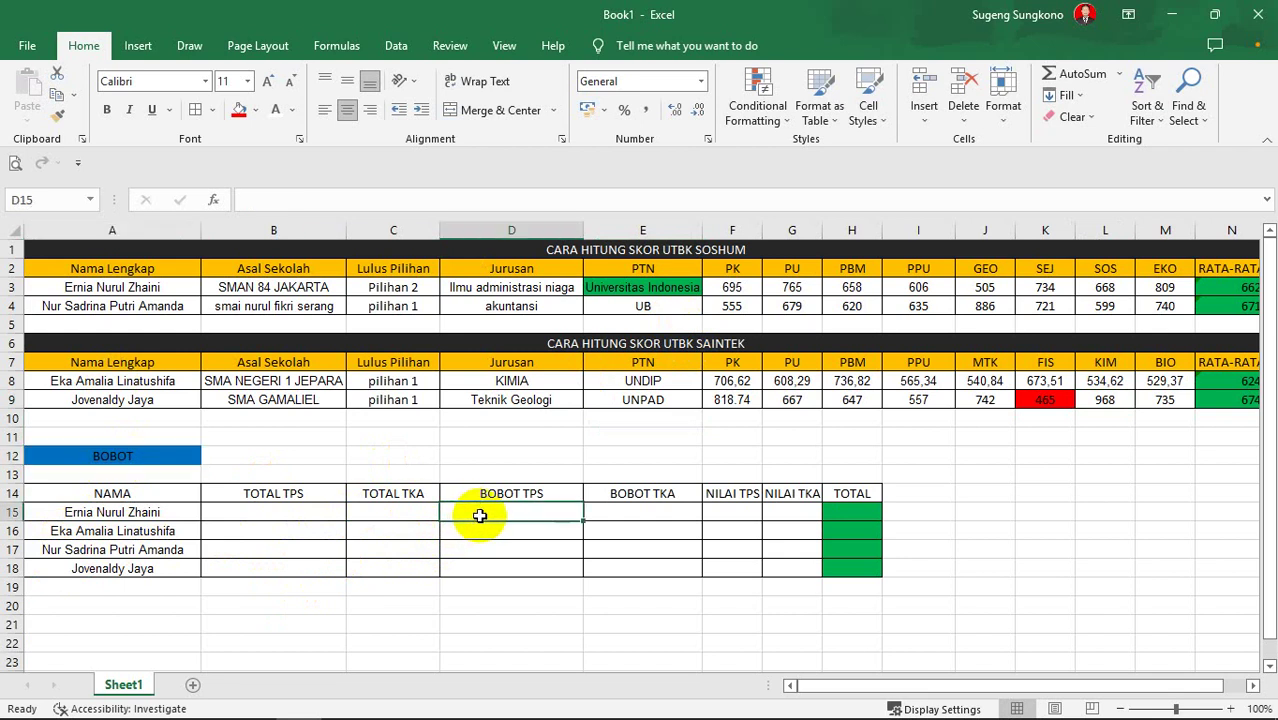
text(60)
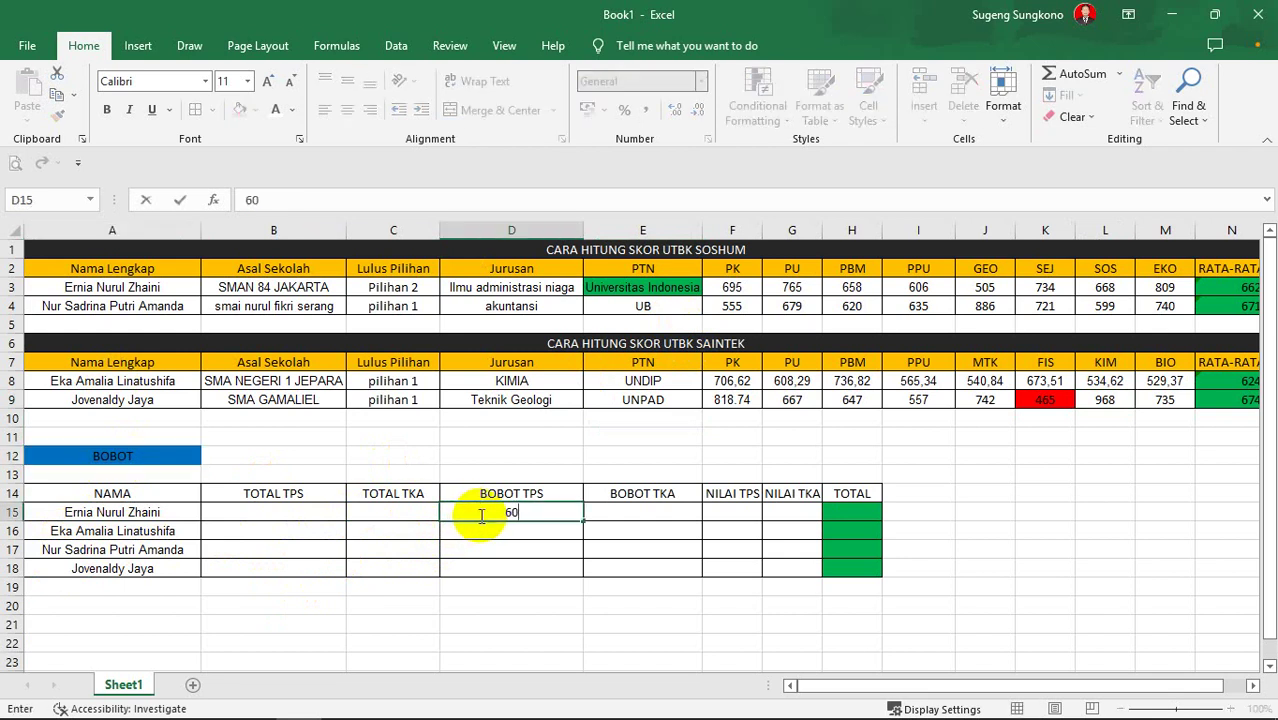
key(Tab)
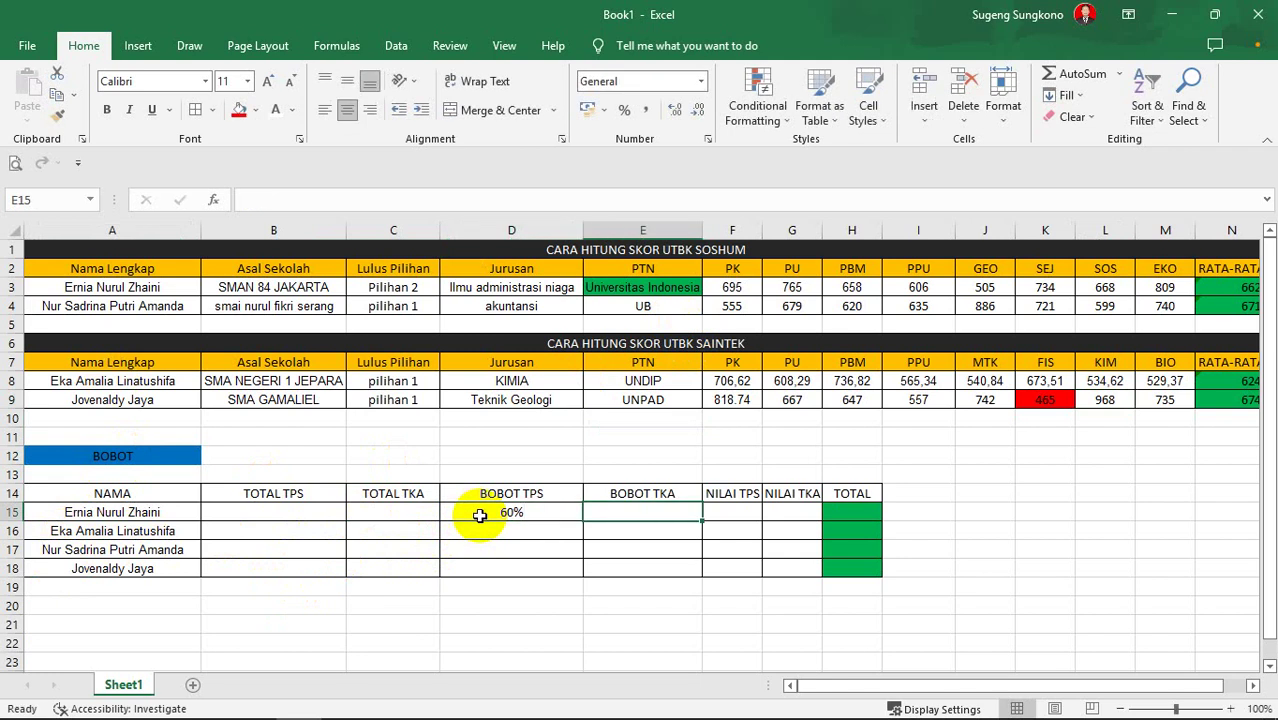
Enter 40% in C15 and move it to the first applicant's BOBOT TKA cell E15.
key(Left)
key(Left)
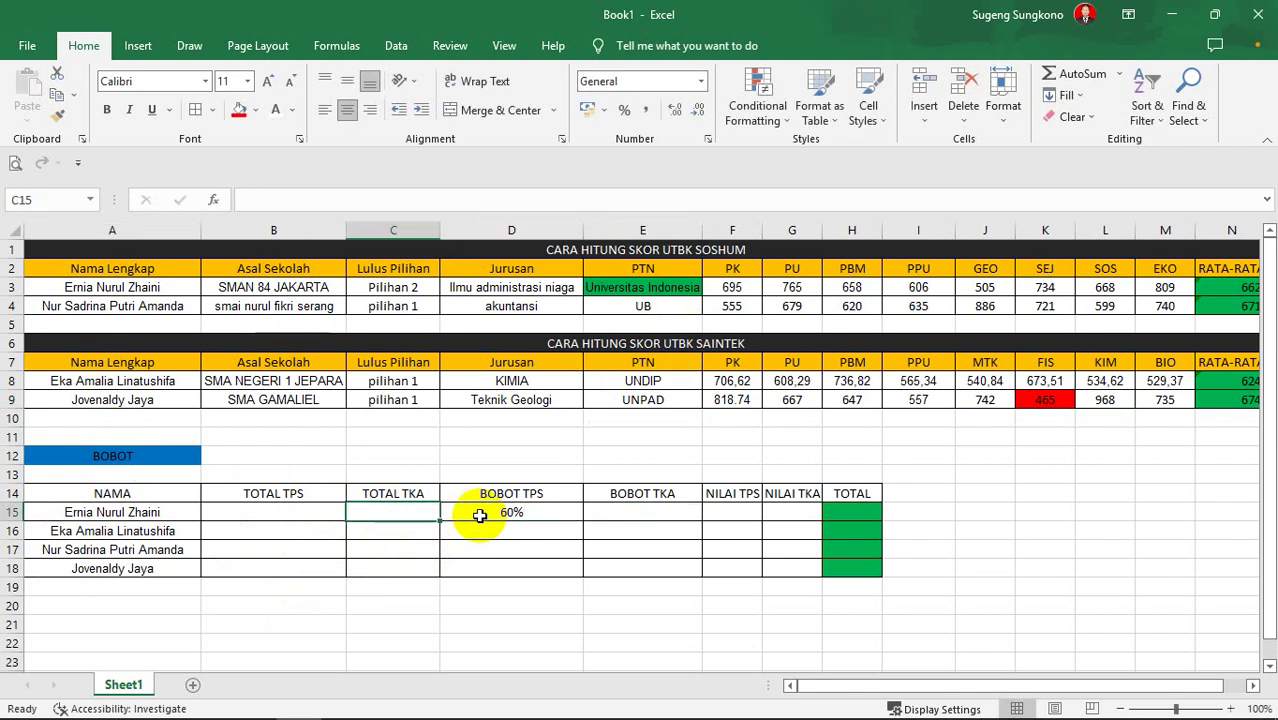
text(40)
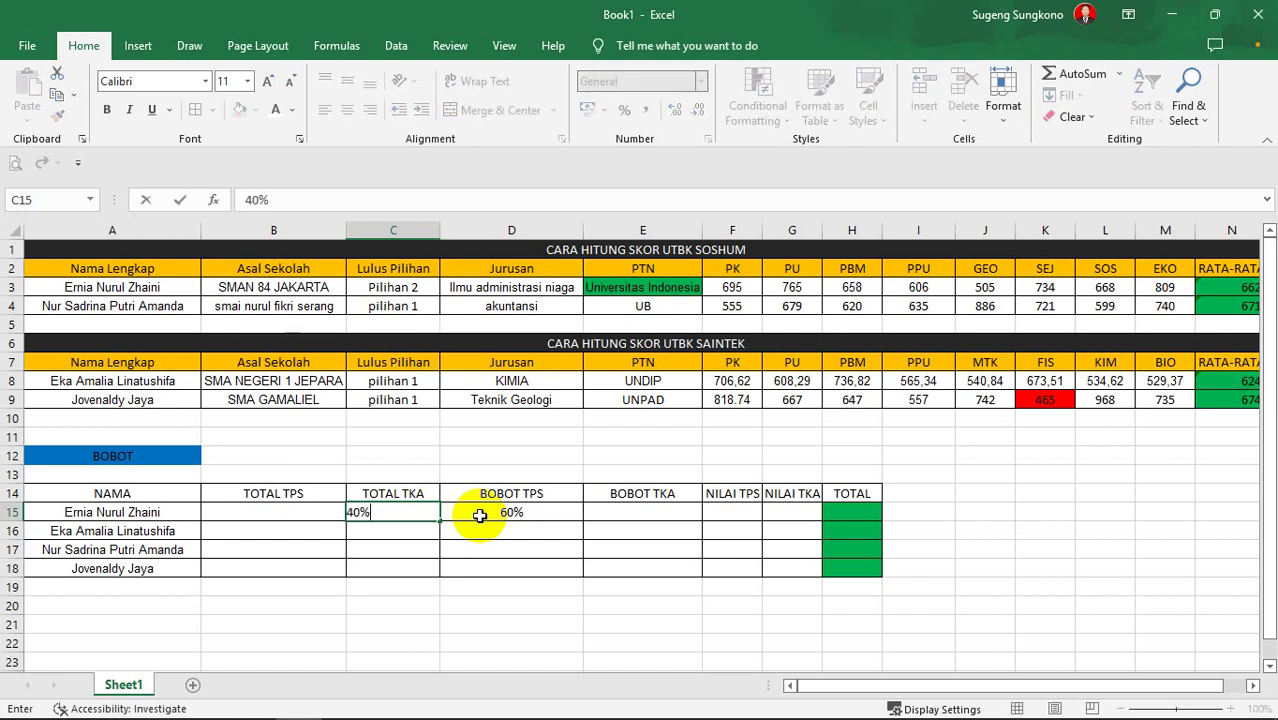
click(479, 515)
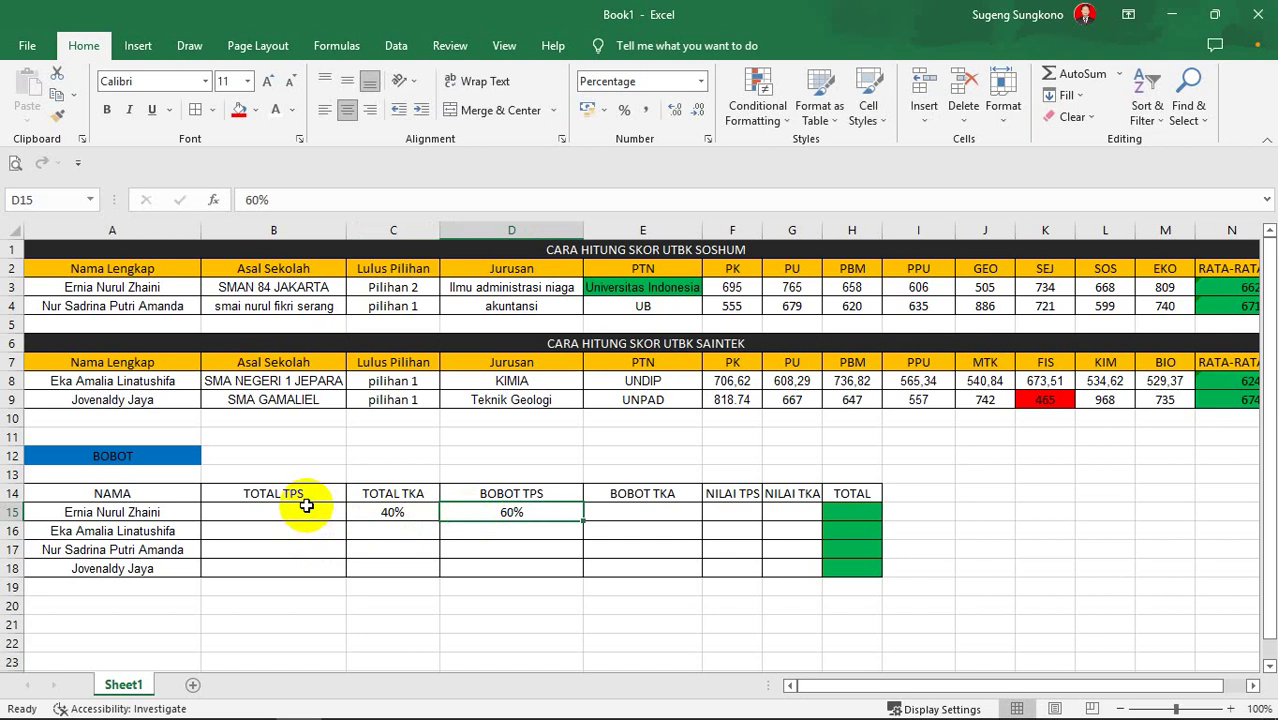
click(430, 514)
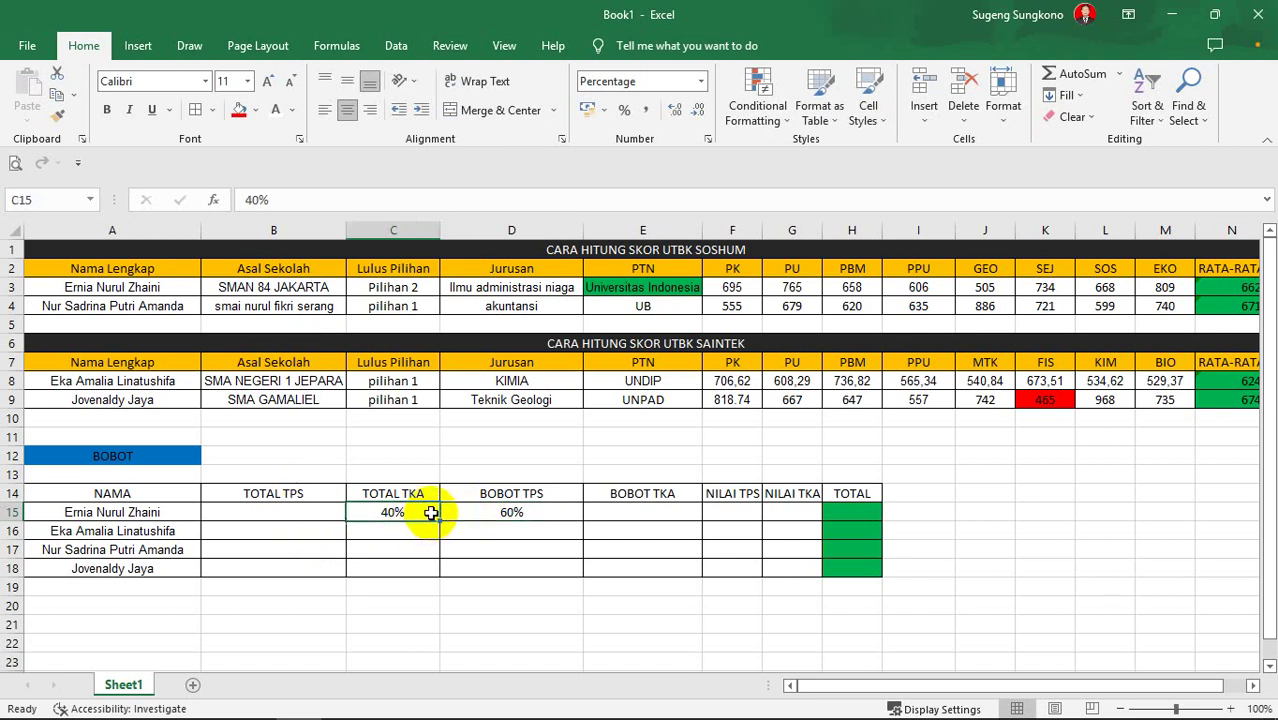
key(ctrl+c)
click(620, 510)
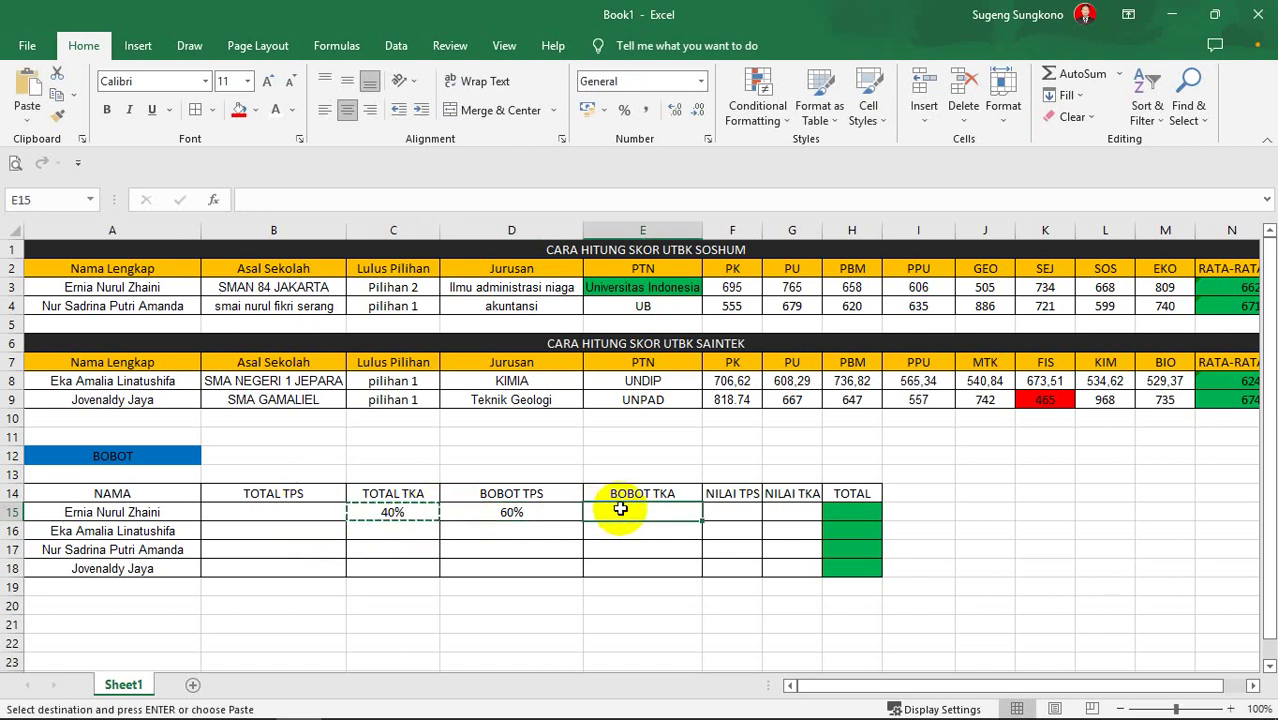
key(ctrl+v)
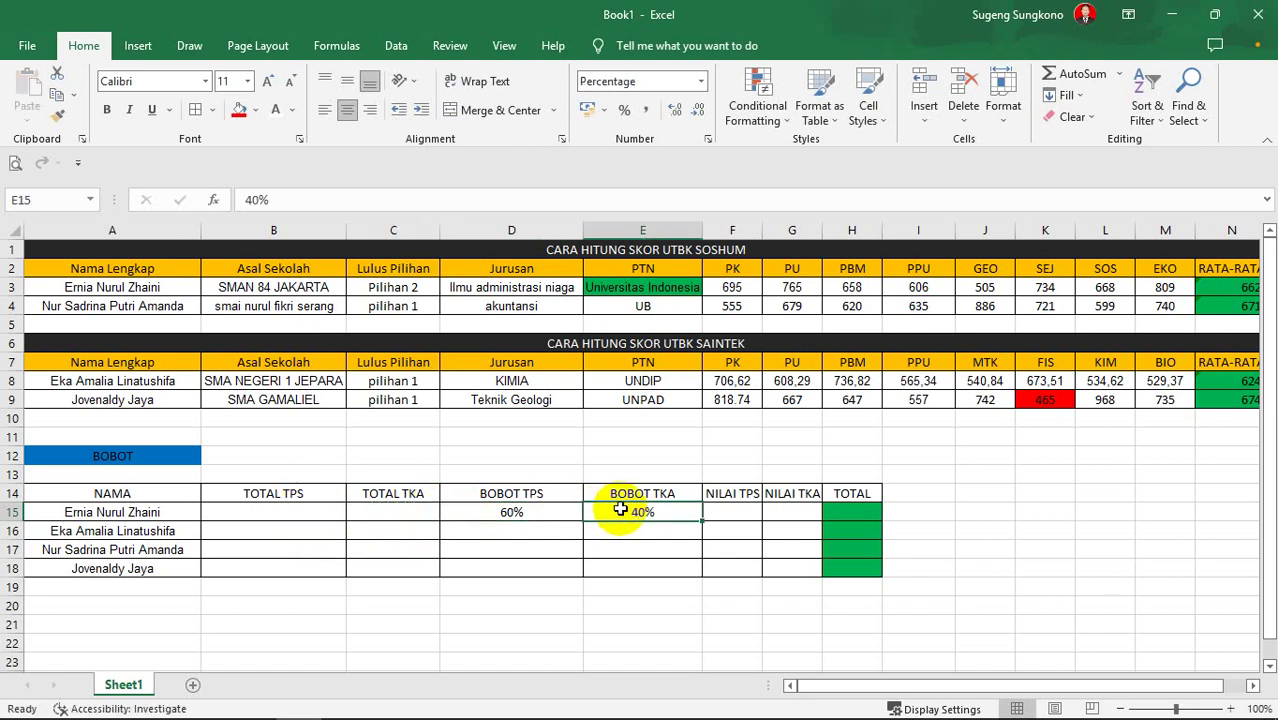
Enter the formula =SUM(F3:I3) in the first applicant's TOTAL TPS cell B15 to add the PK to PPU scores.
click(306, 523)
click(306, 512)
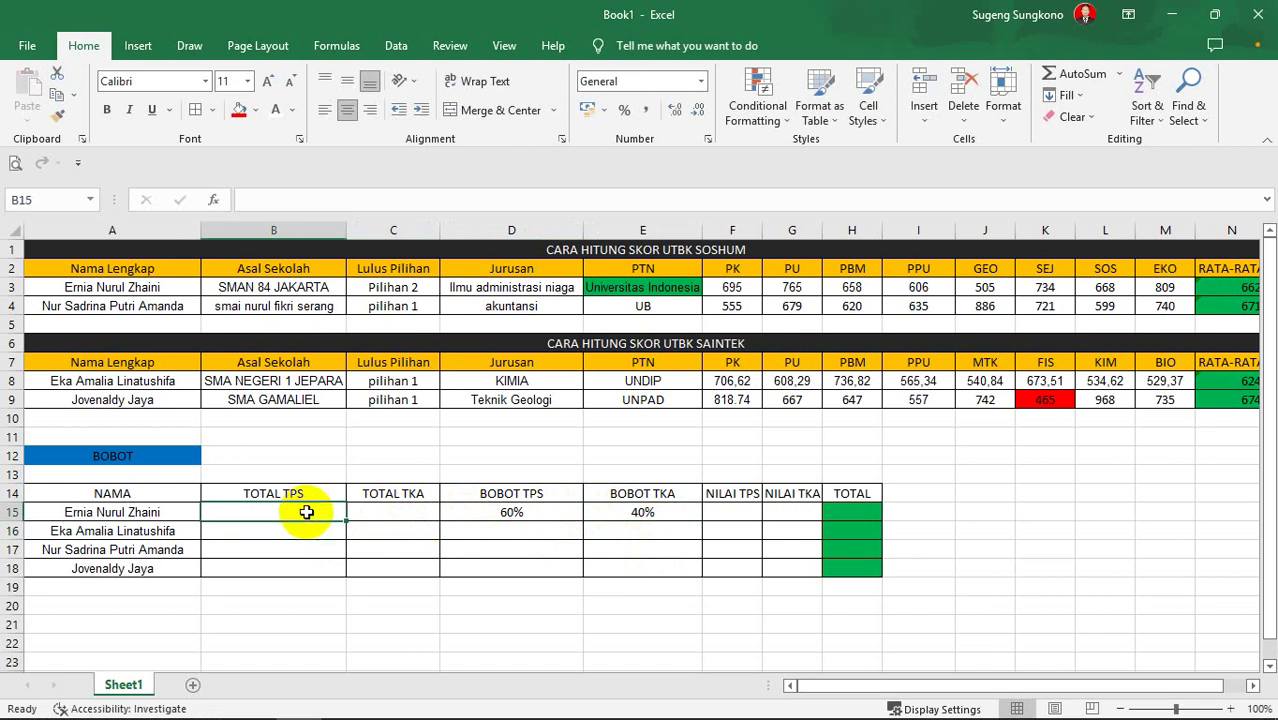
text(=)
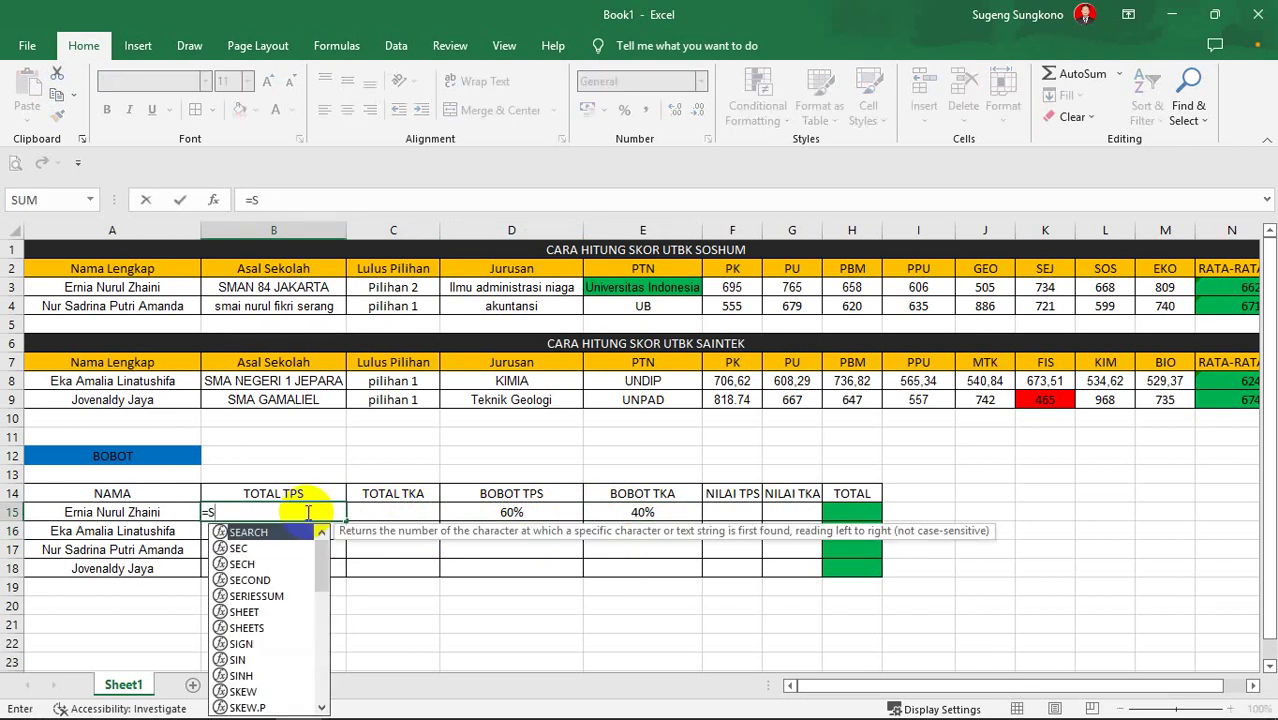
text(SUM)
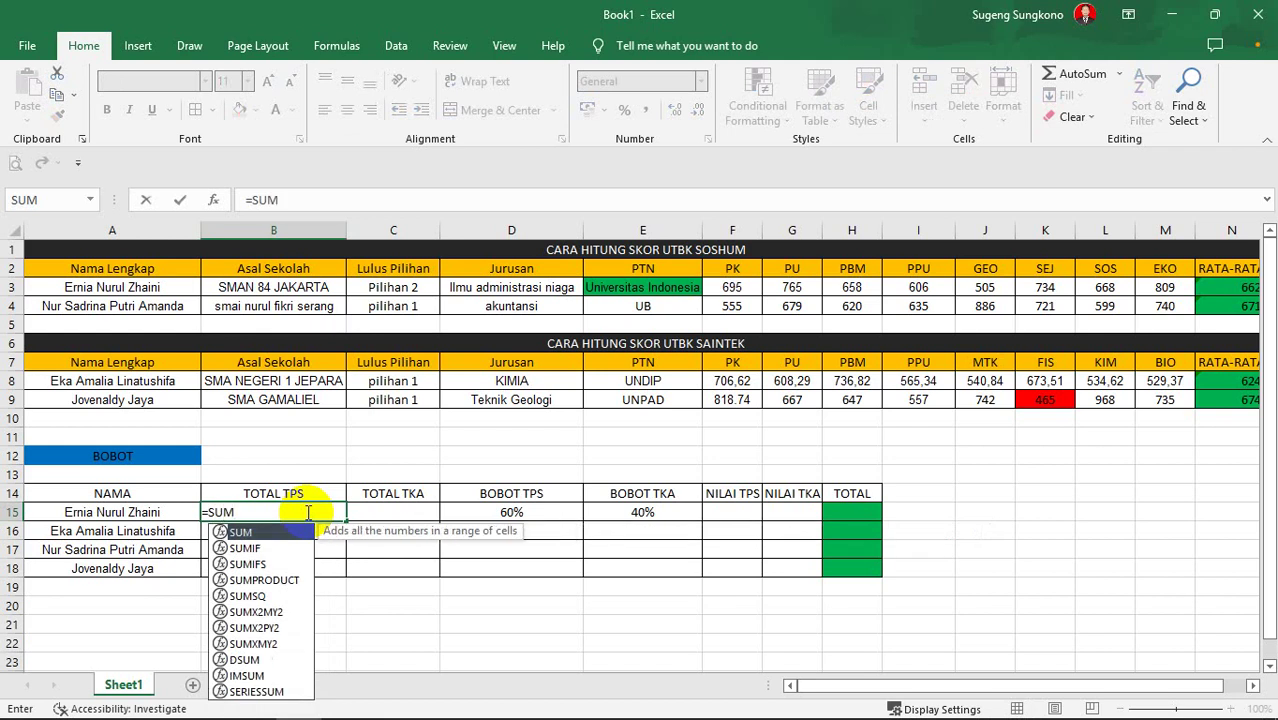
double_click(245, 533)
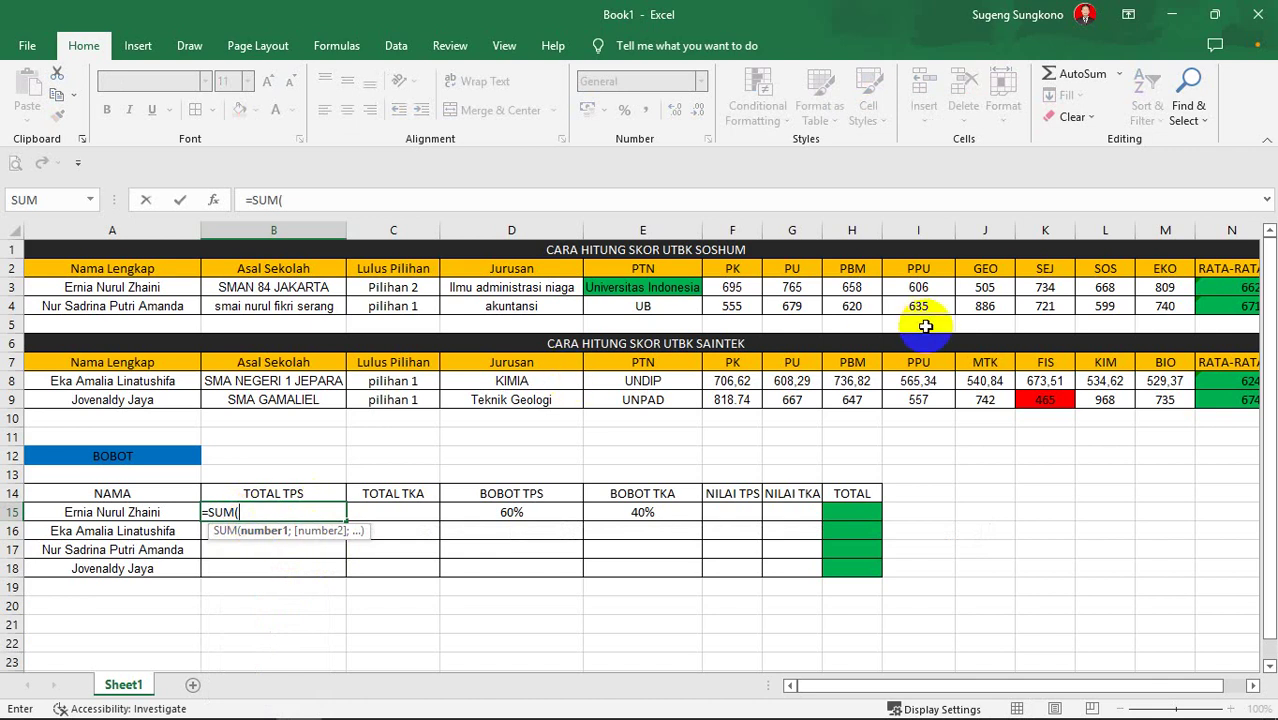
drag(736, 290, 907, 282)
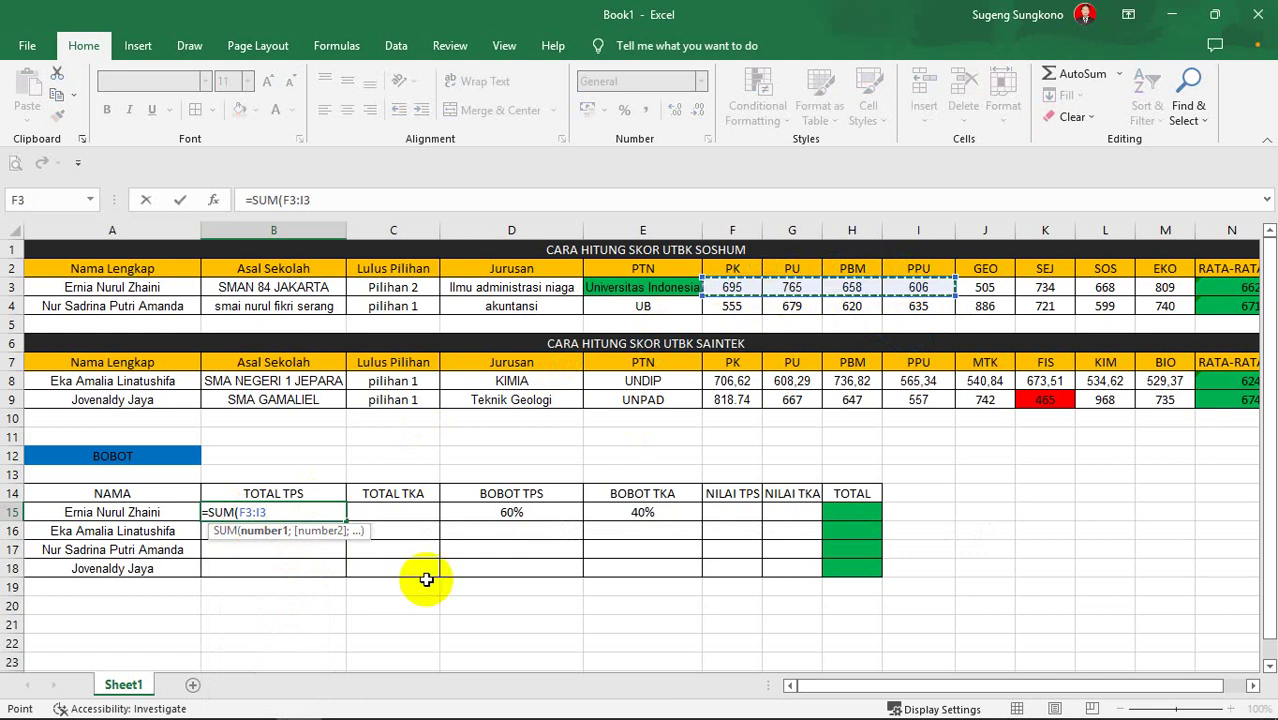
text())
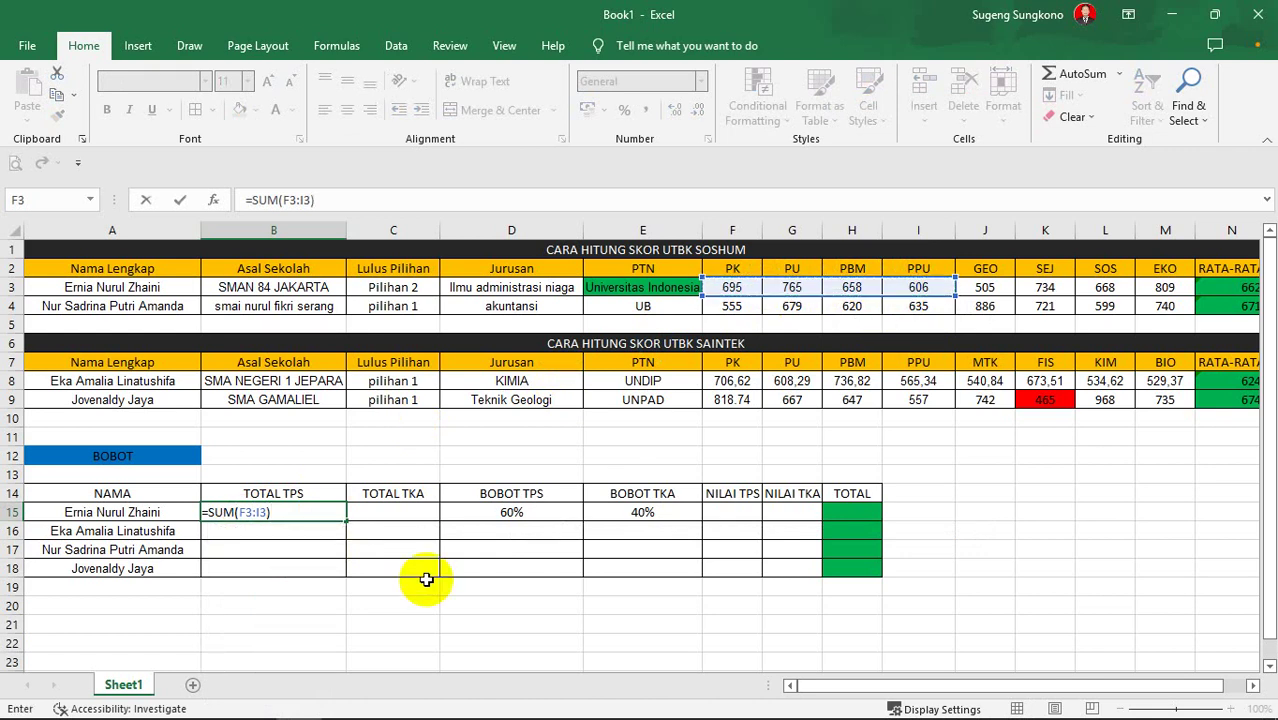
key(Return)
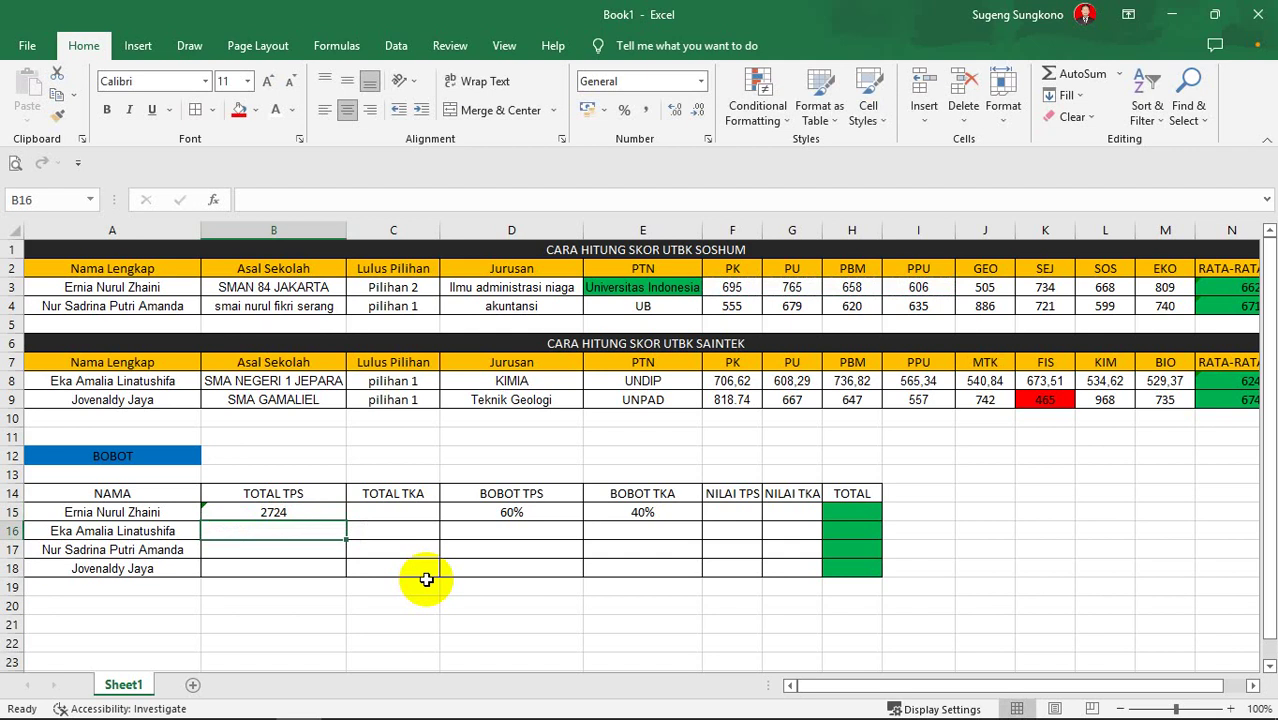
click(299, 512)
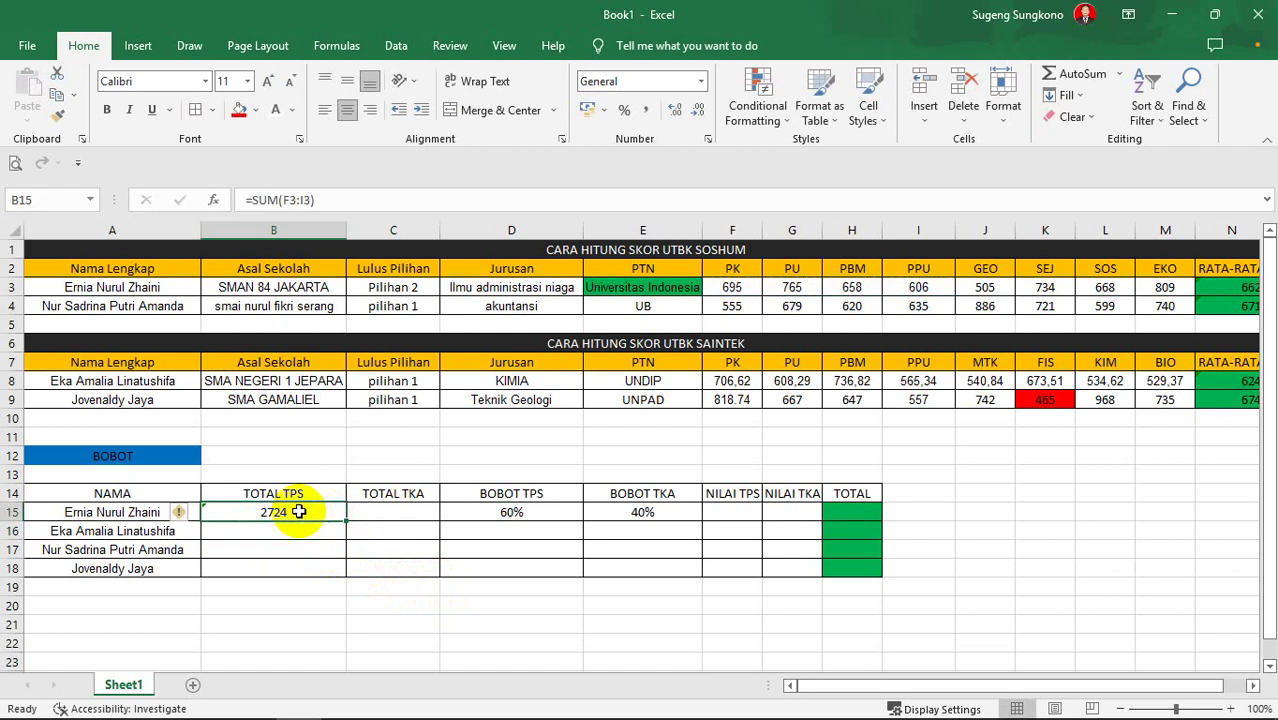
Enter the formula =SUM(J3:M3) in the TOTAL TKA cell C15 to add the GEO to EKO scores.
click(399, 511)
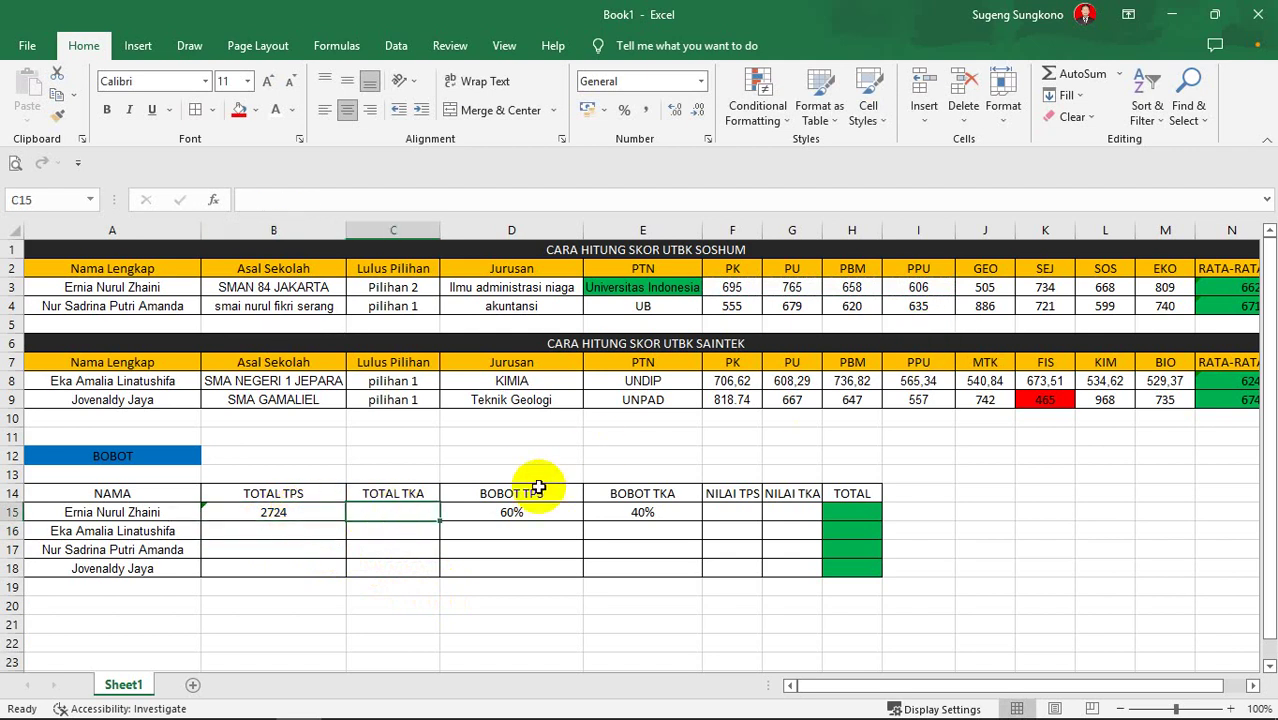
text(=SUM()
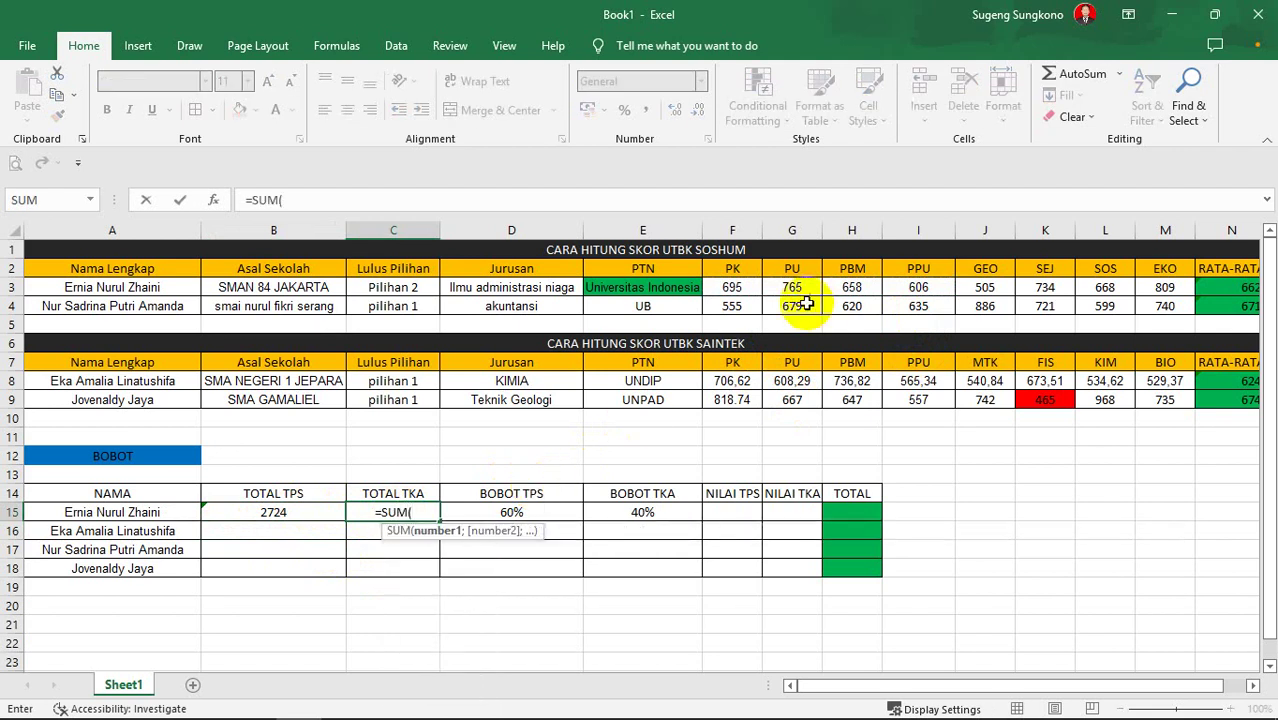
drag(985, 288, 1165, 288)
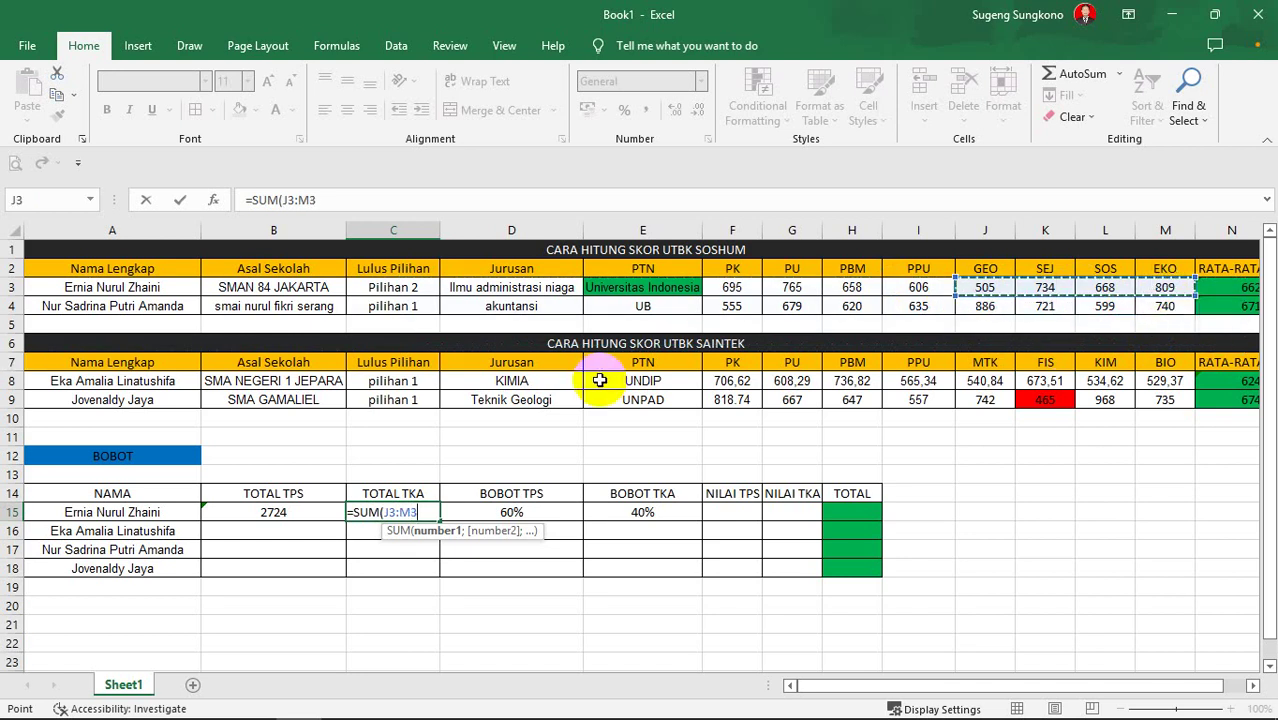
text())
key(Return)
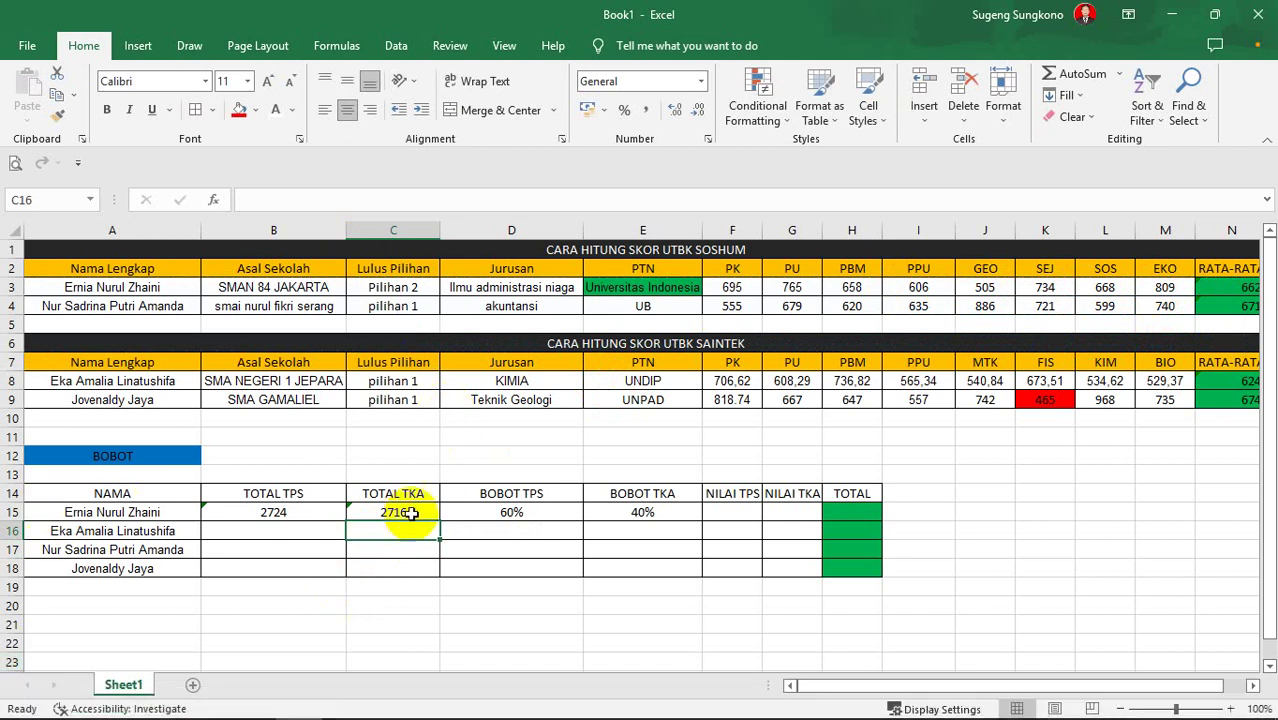
Enter the formula =B15*D15 in the NILAI TPS cell F15 to weight the first applicant's TPS total.
click(736, 511)
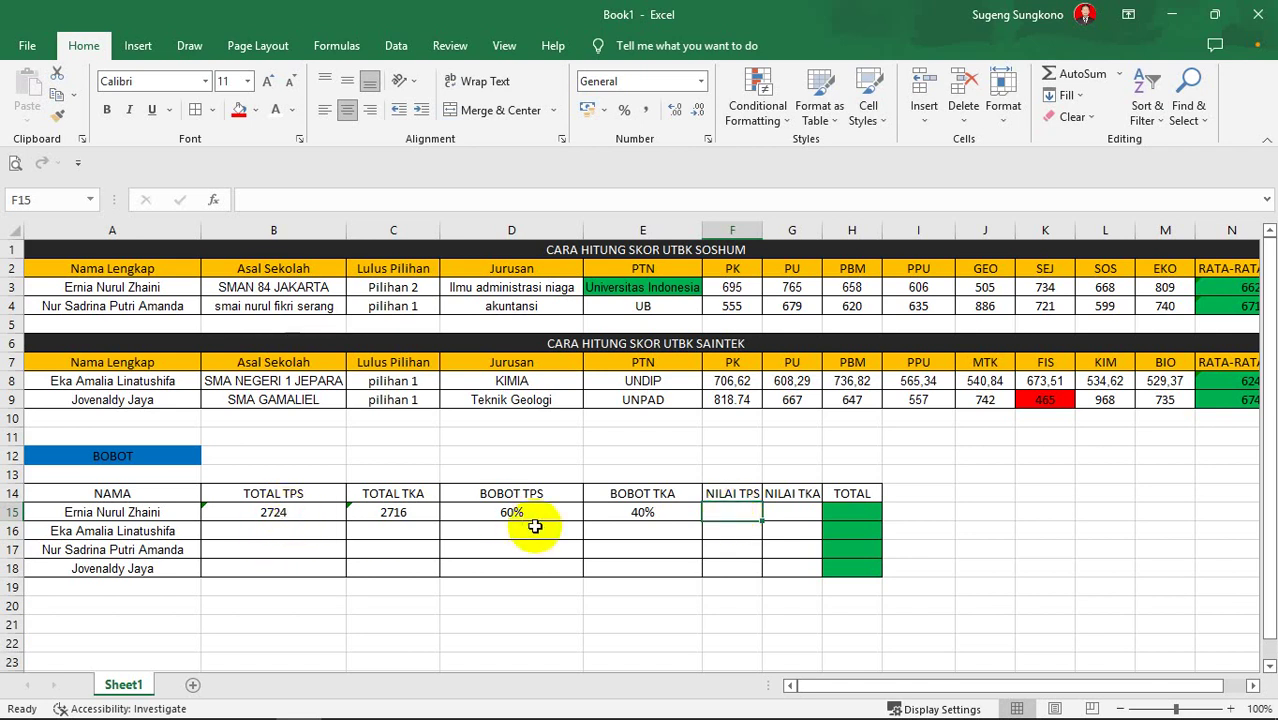
click(305, 515)
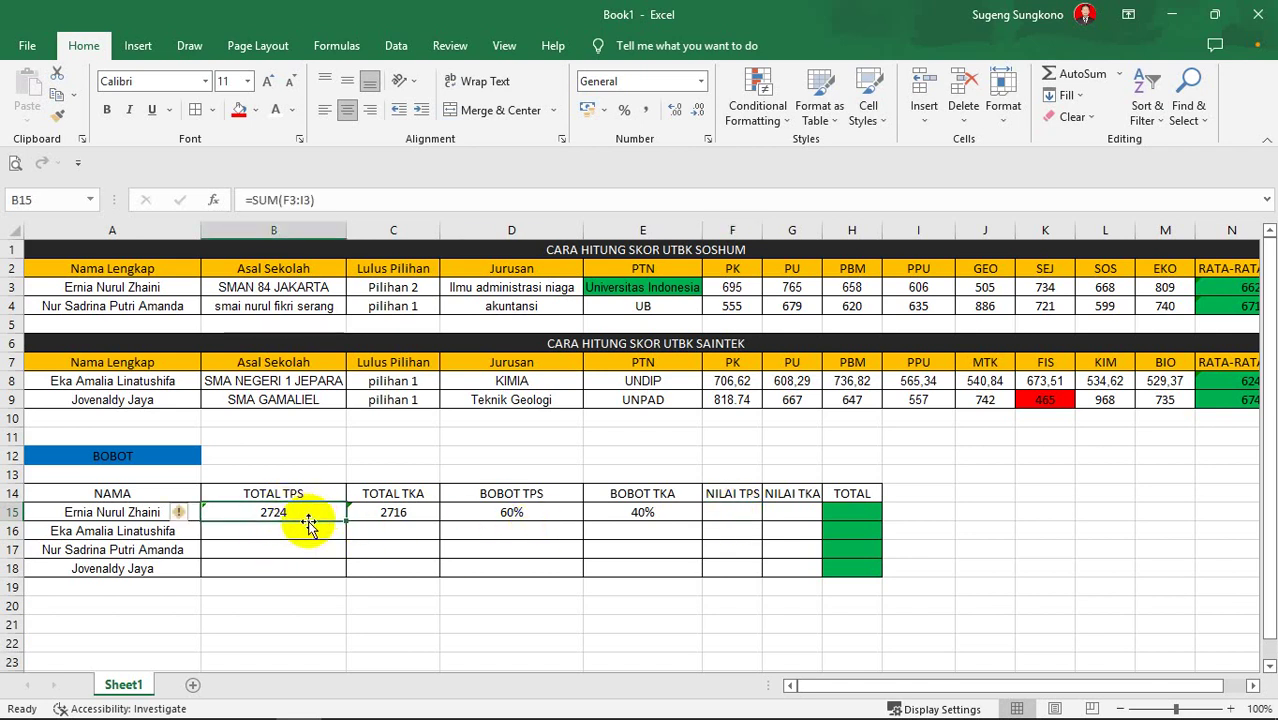
click(745, 515)
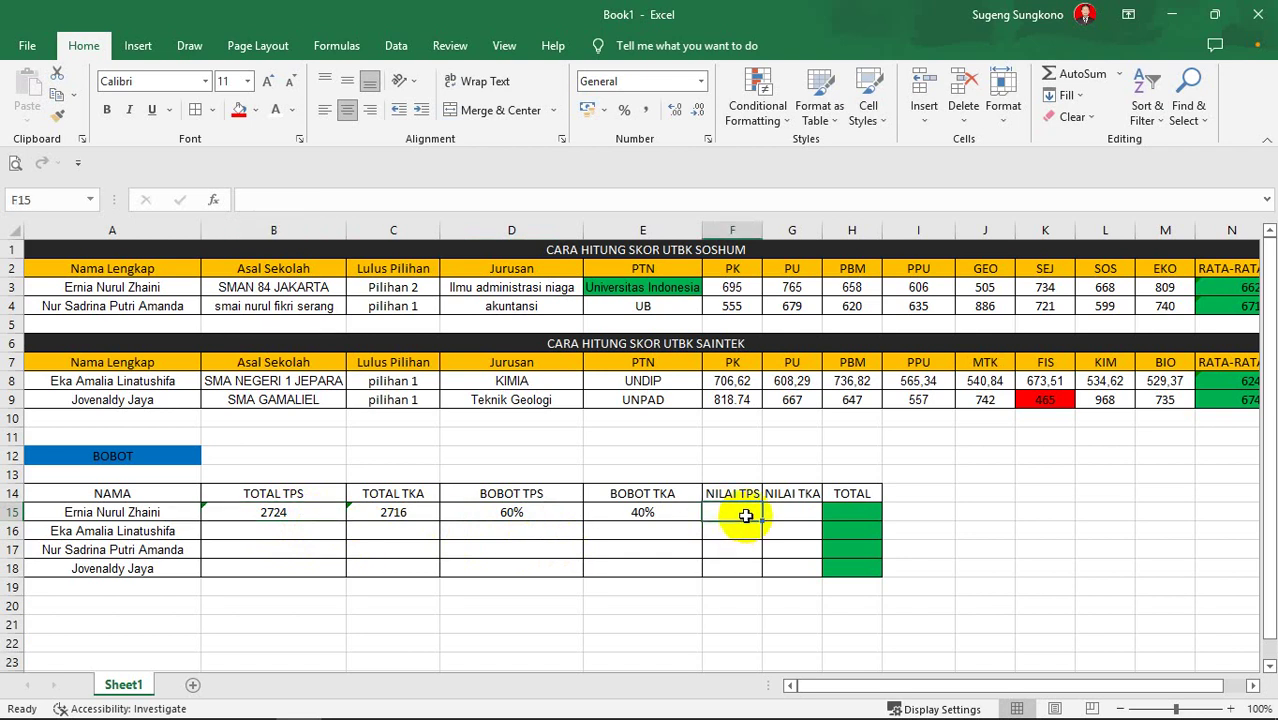
text(=)
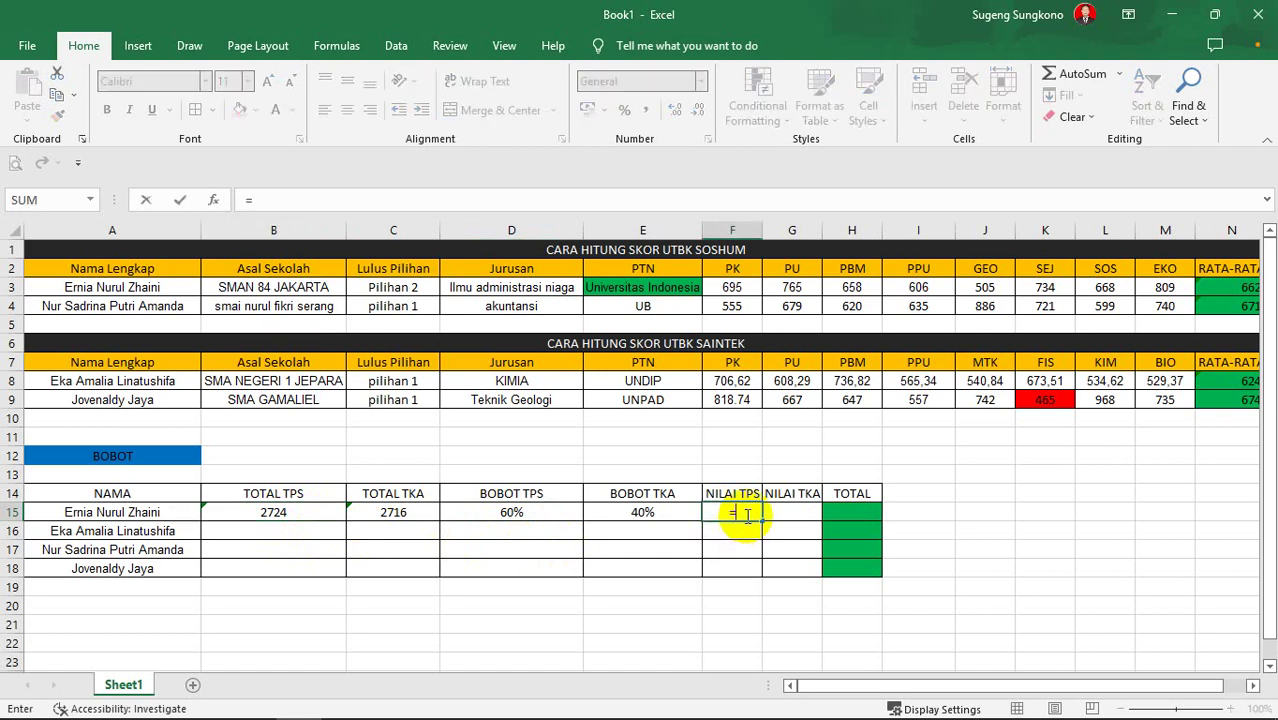
click(310, 519)
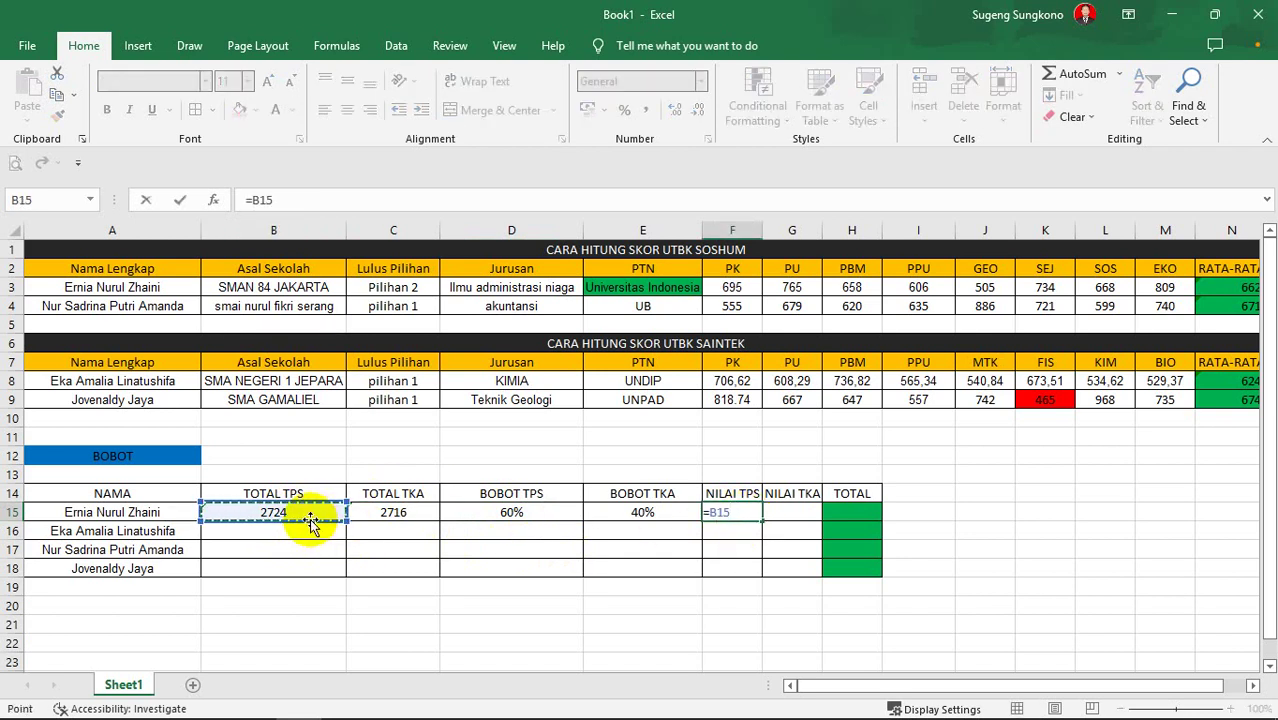
text(*)
click(539, 516)
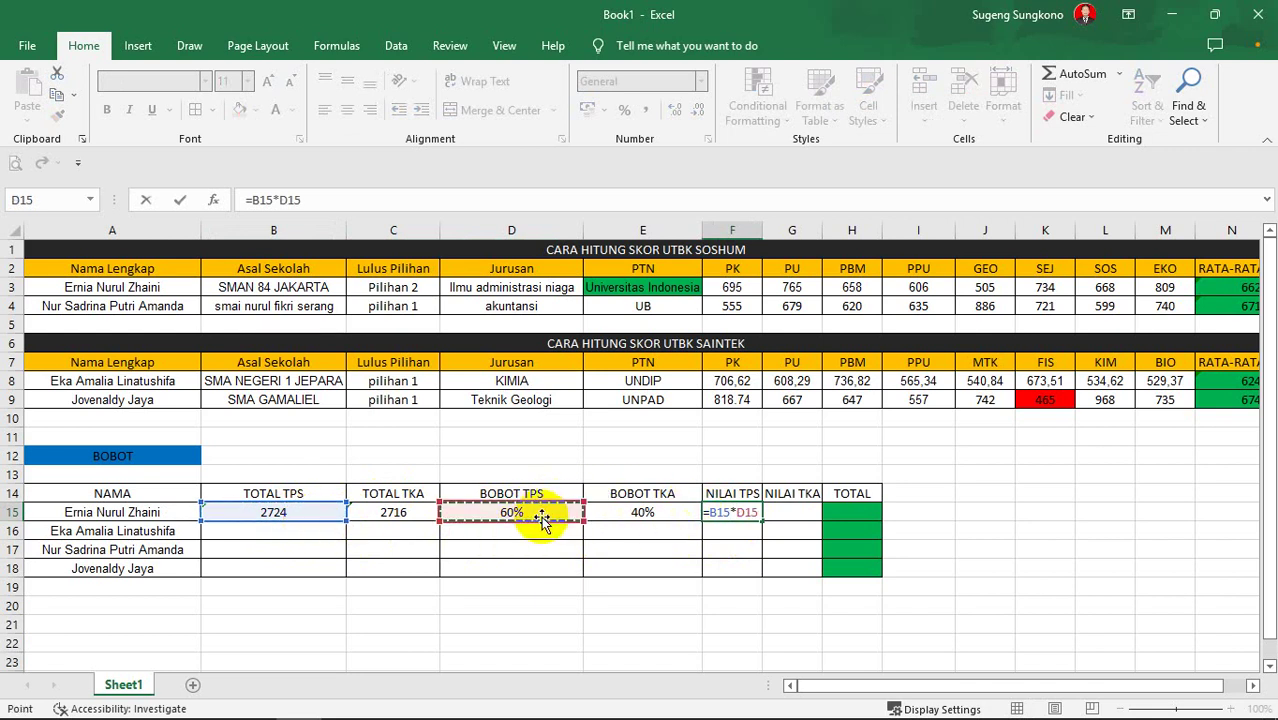
key(Return)
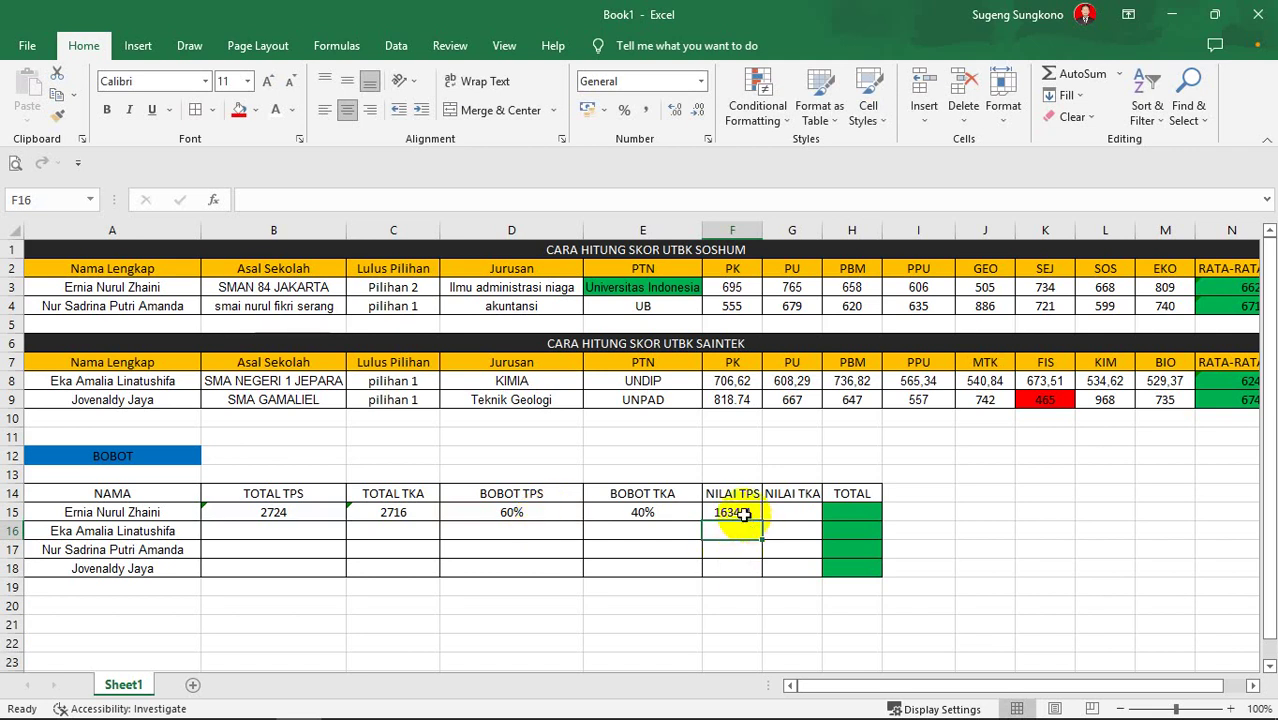
Enter the formula =C15*E15 in the first applicant's NILAI TKA cell G15 to weight the TKA total.
click(803, 512)
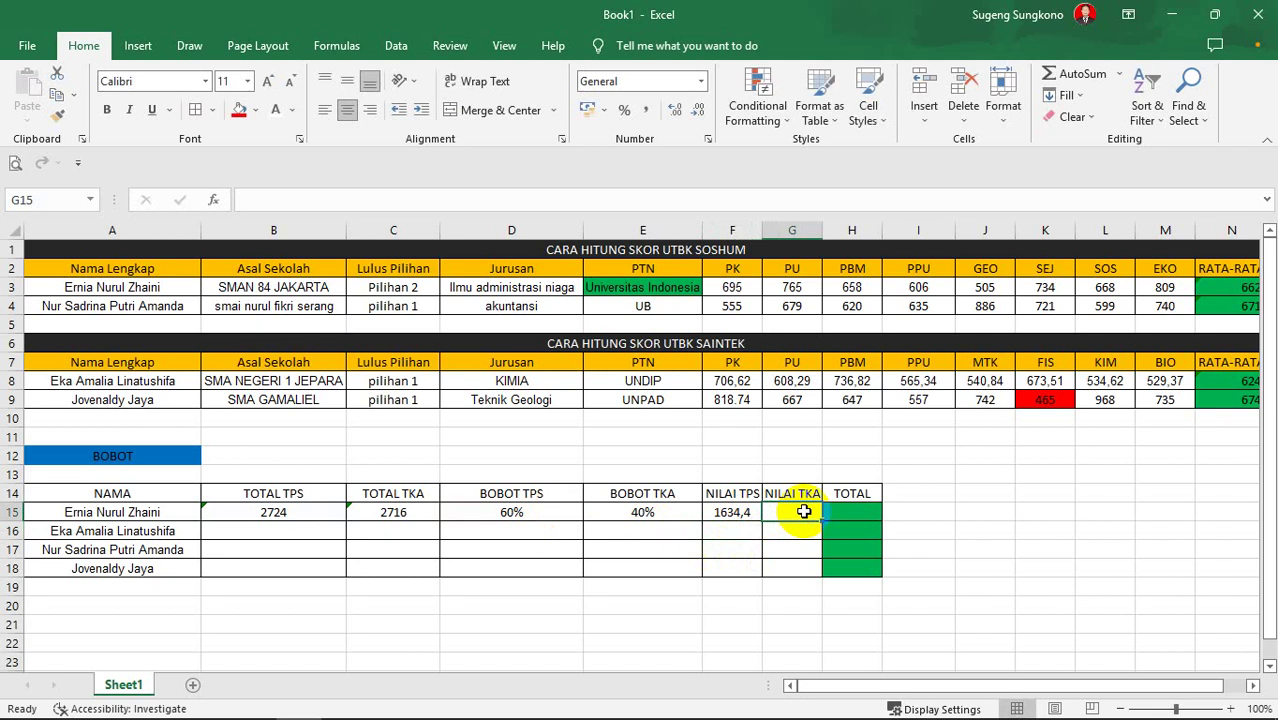
click(726, 517)
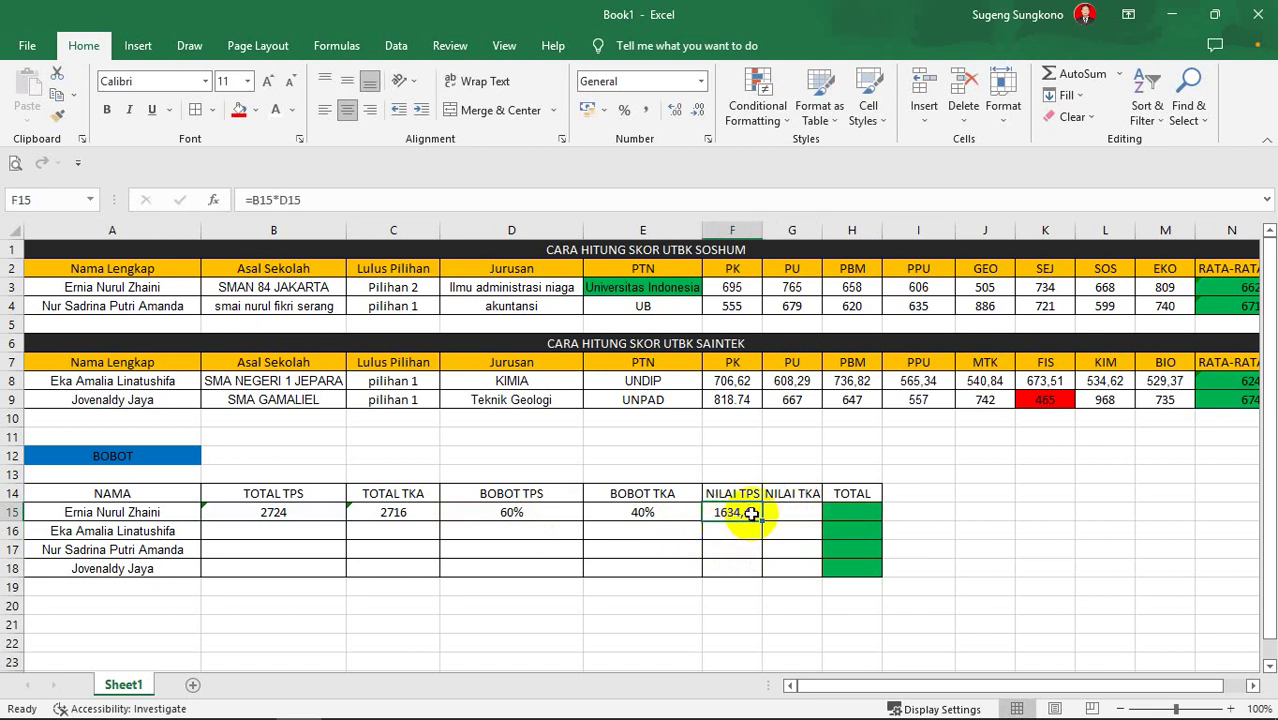
click(786, 513)
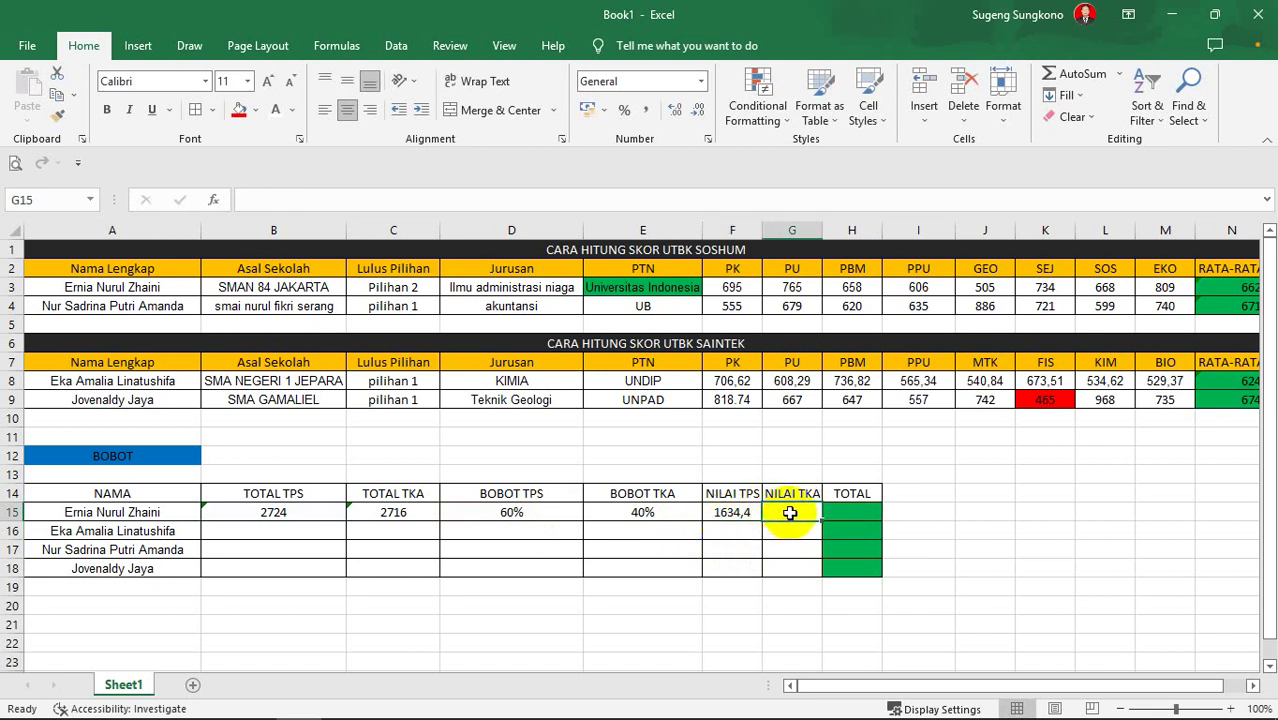
text(=)
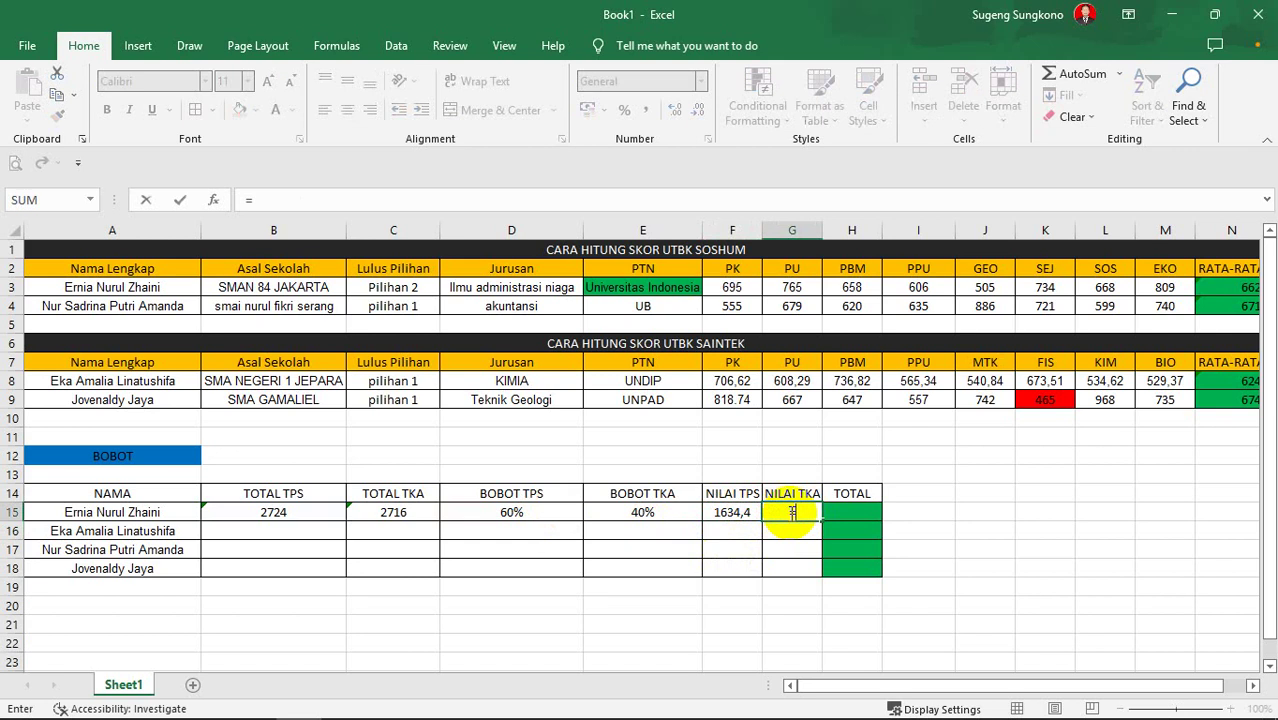
click(422, 518)
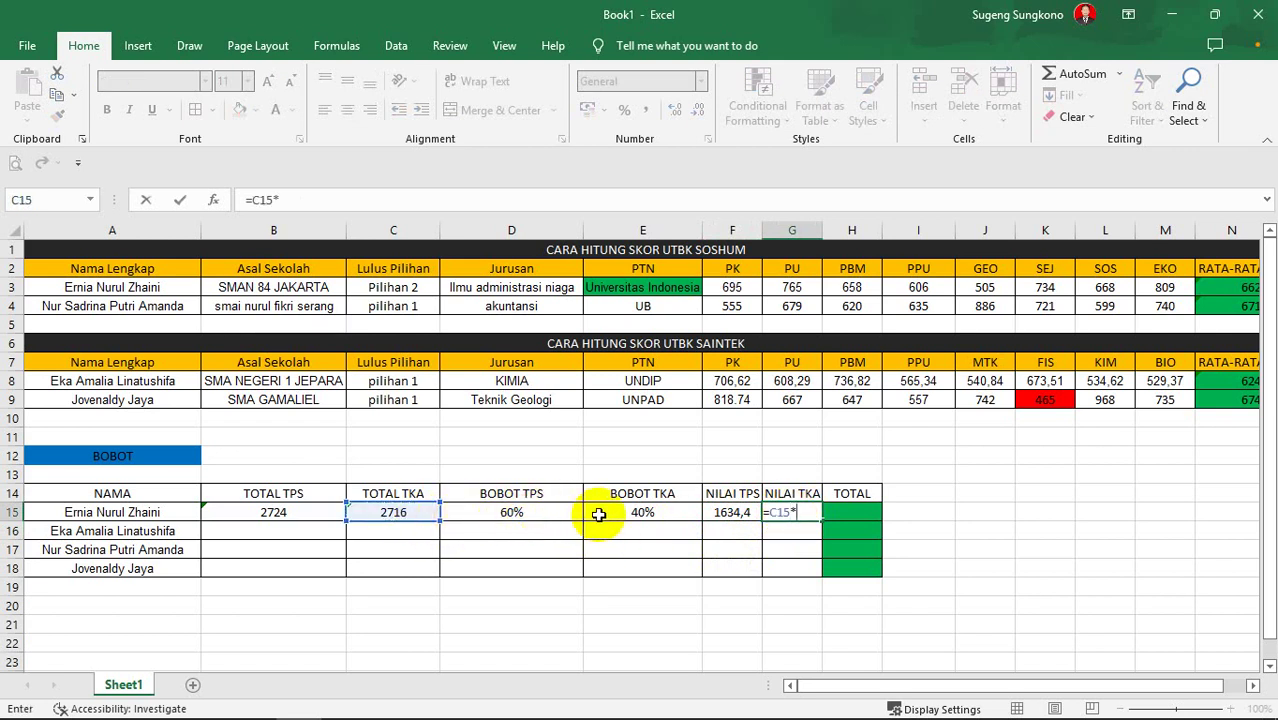
click(659, 512)
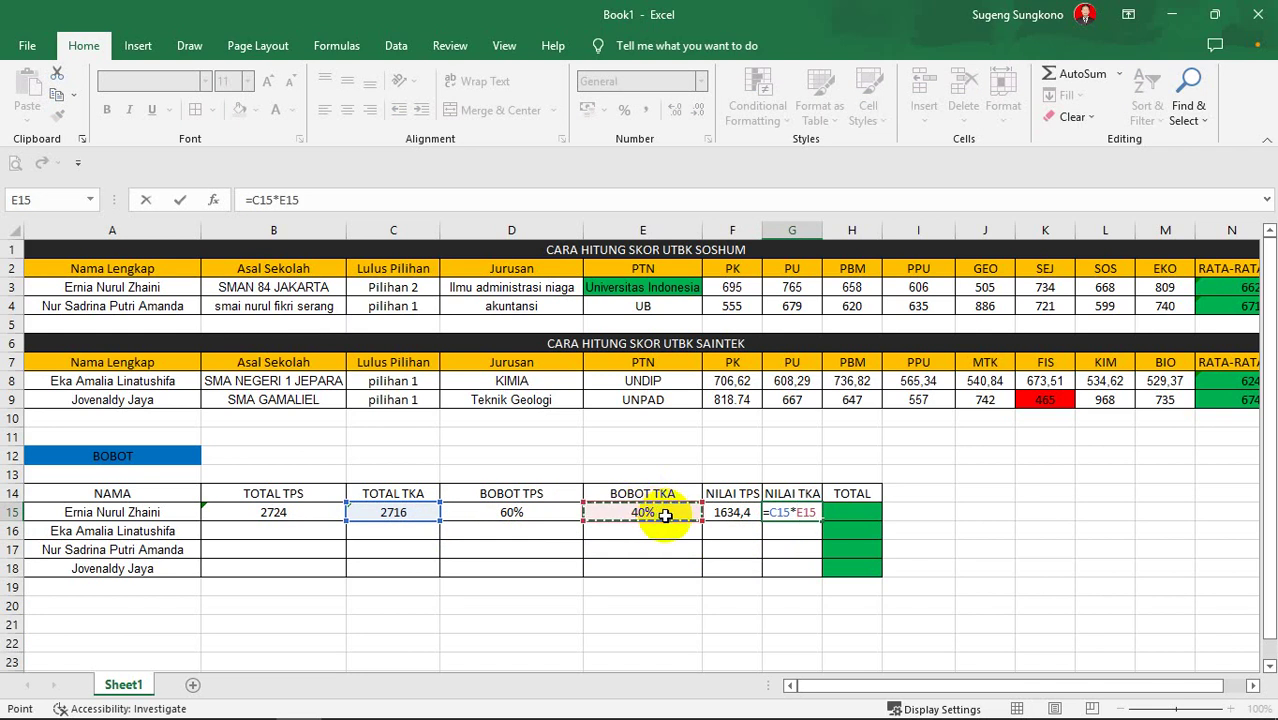
key(Return)
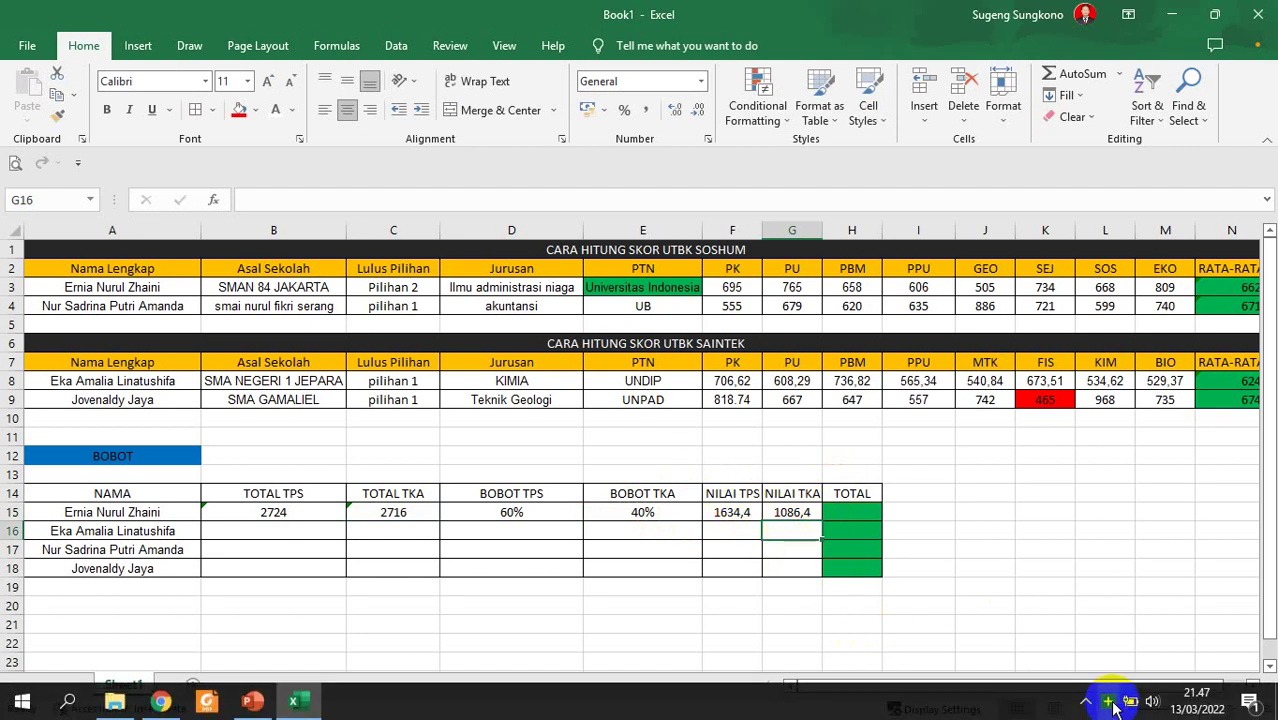
click(1085, 702)
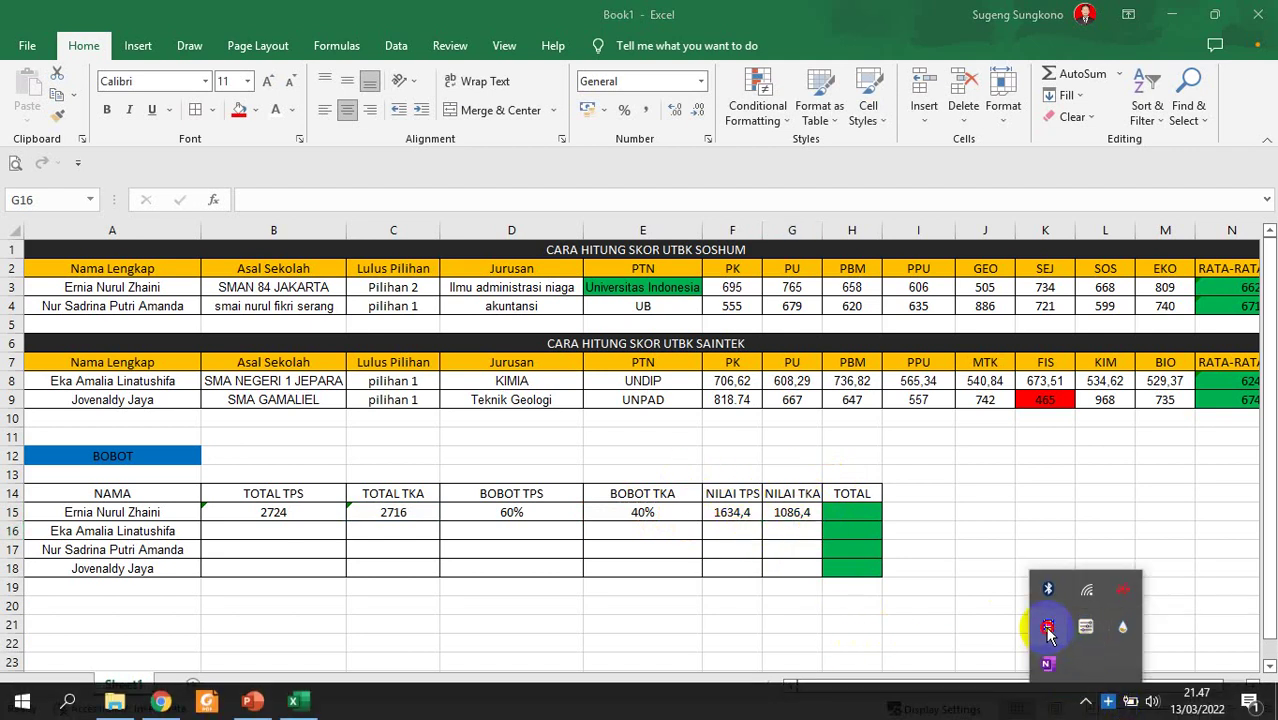
click(1047, 629)
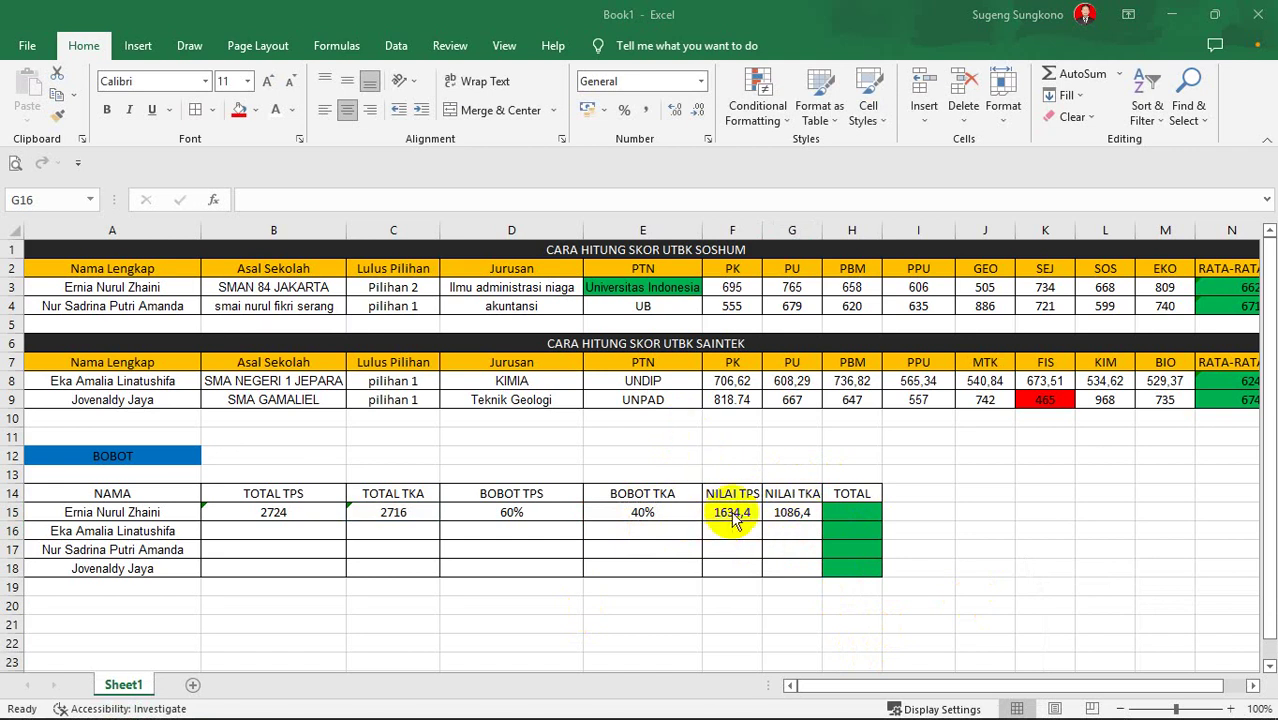
Replace the sum in the first applicant's TOTAL TPS cell B15 with =AVERAGE(F3:I3) to average the PK to PPU scores.
click(301, 511)
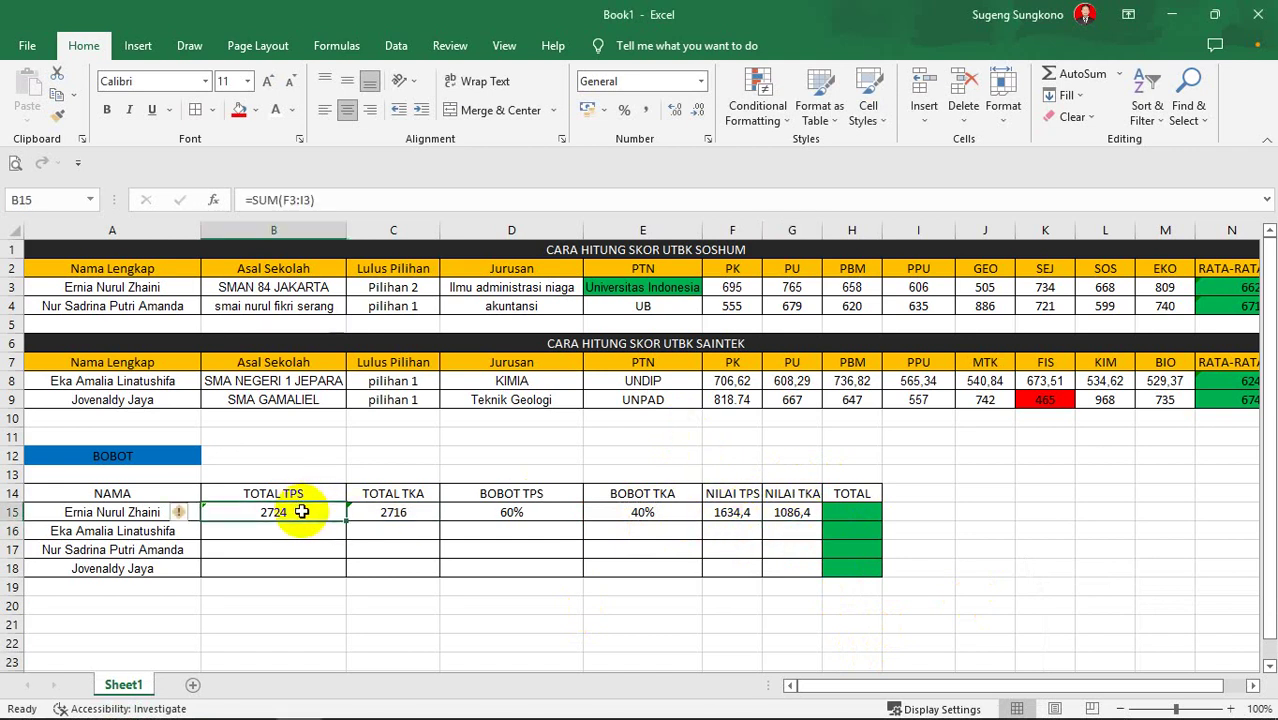
click(322, 200)
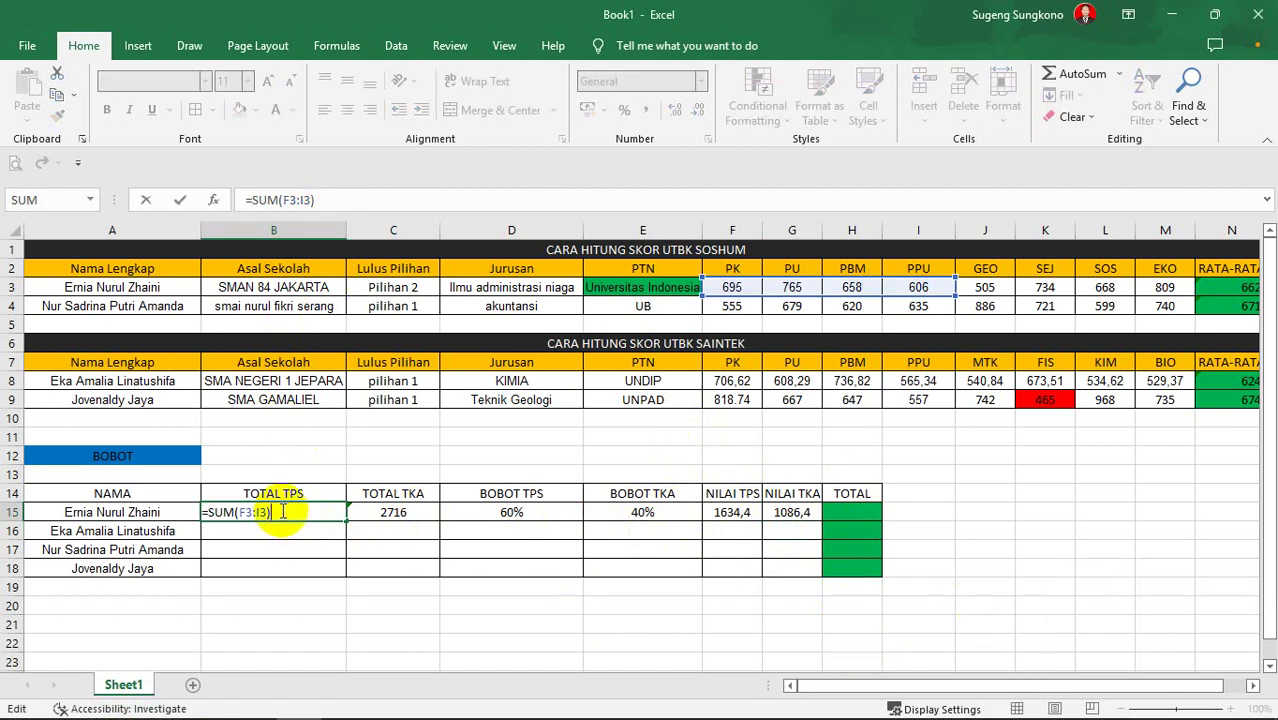
key(BackSpace)
key(BackSpace)
key(BackSpace)
key(BackSpace)
key(BackSpace)
key(BackSpace)
key(BackSpace)
key(BackSpace)
key(BackSpace)
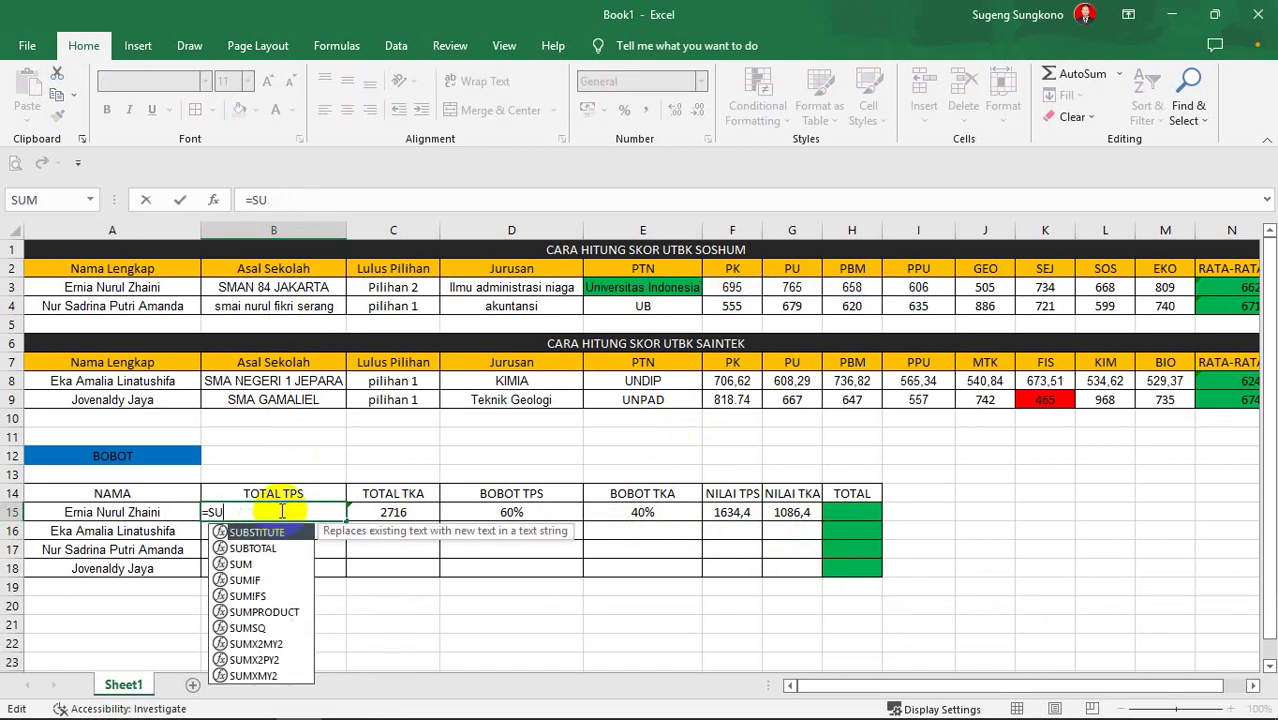
key(BackSpace)
text(AVER)
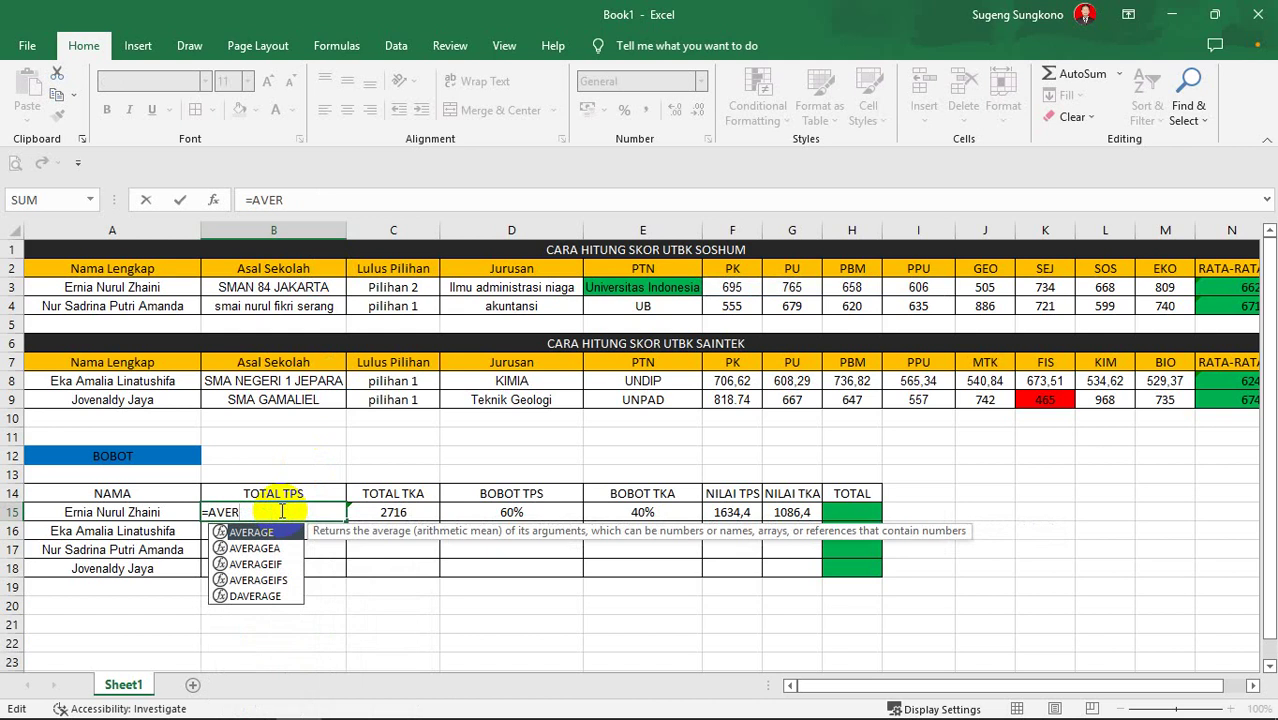
key(Return)
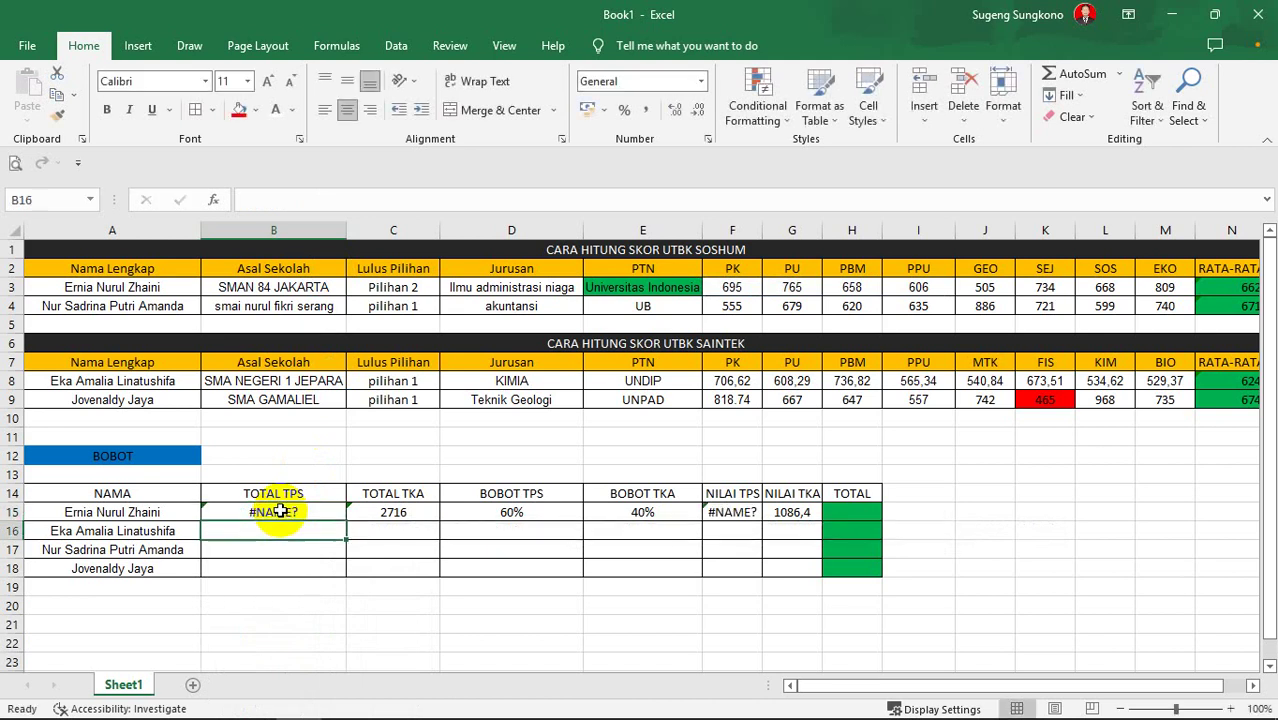
double_click(281, 511)
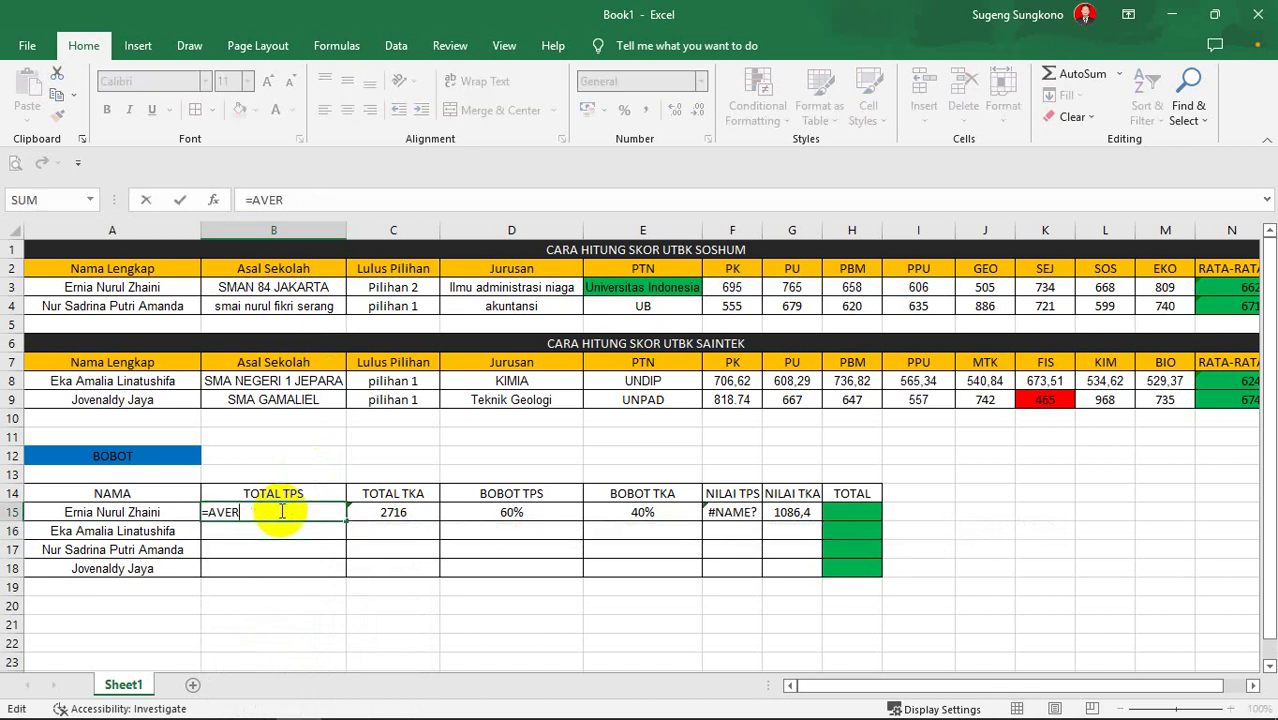
key(BackSpace)
key(BackSpace)
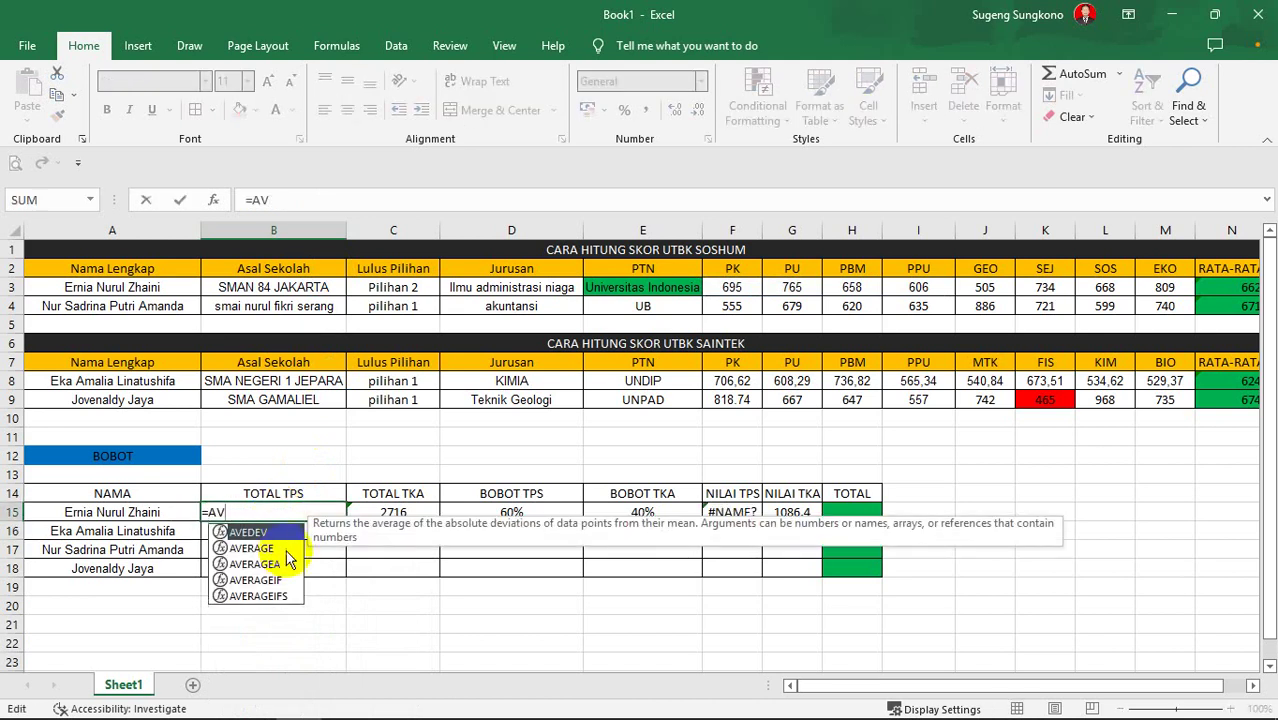
click(279, 549)
double_click(279, 549)
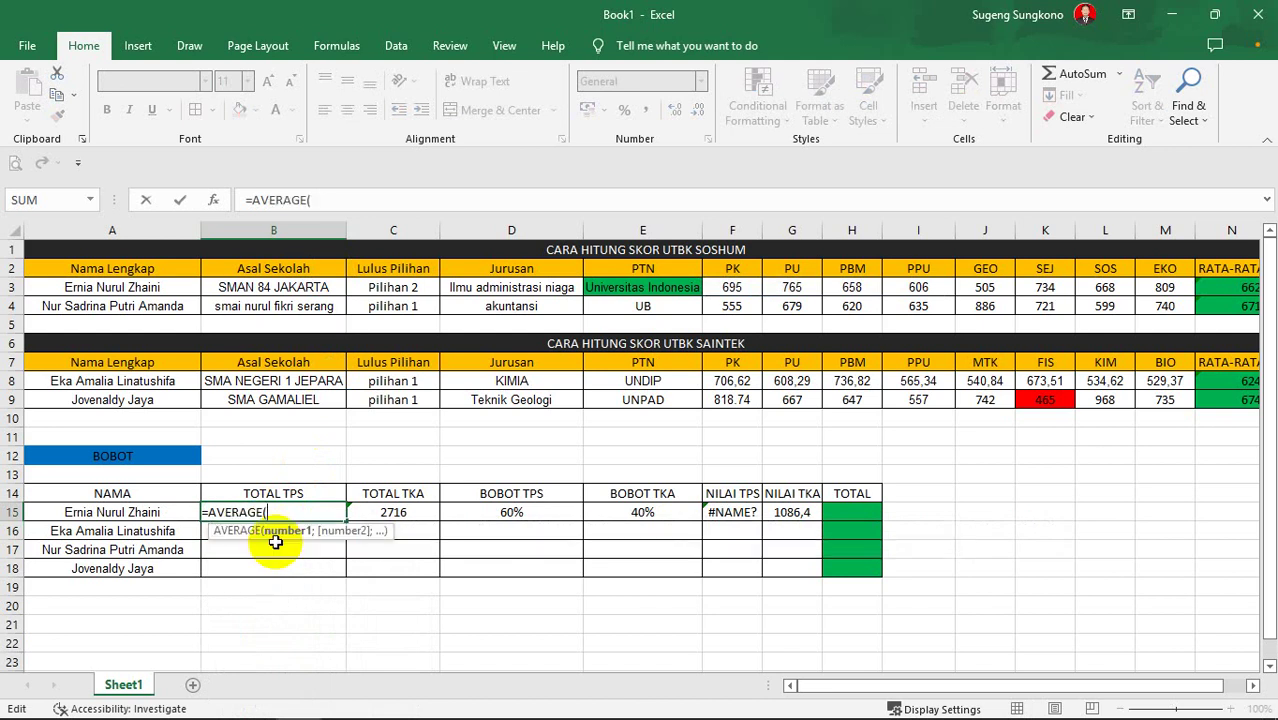
drag(736, 287, 918, 287)
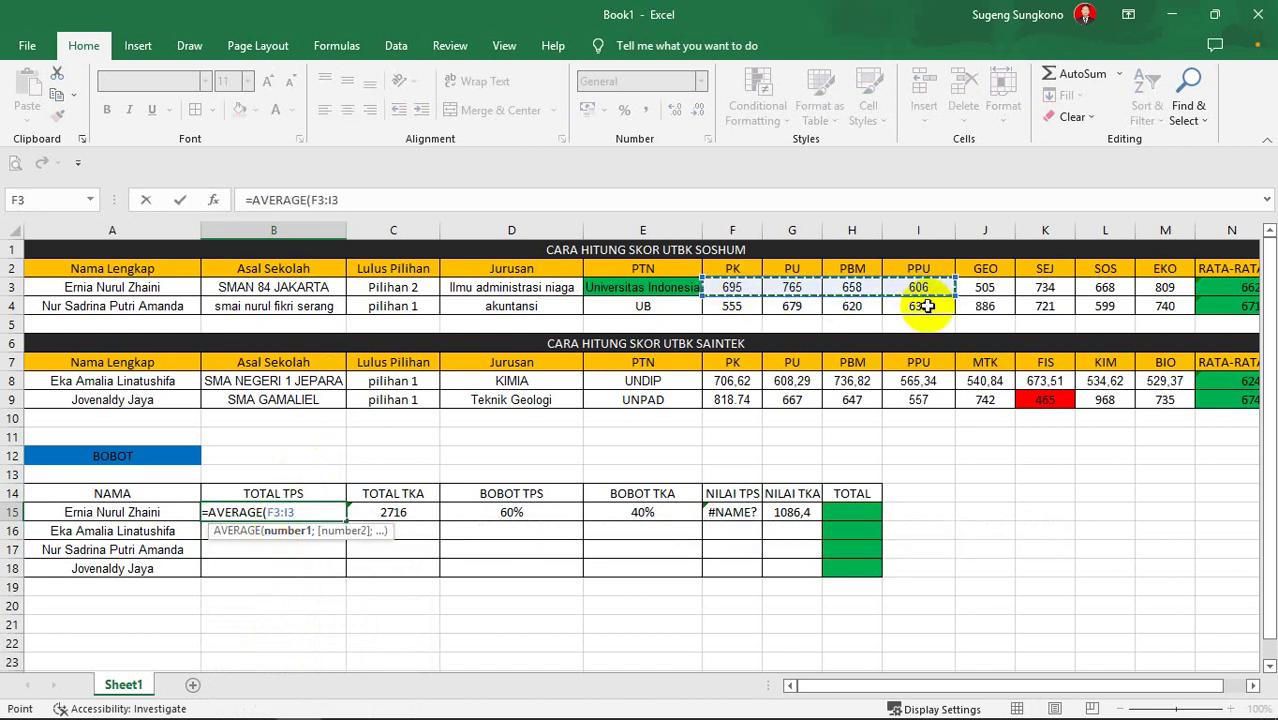
text())
key(Return)
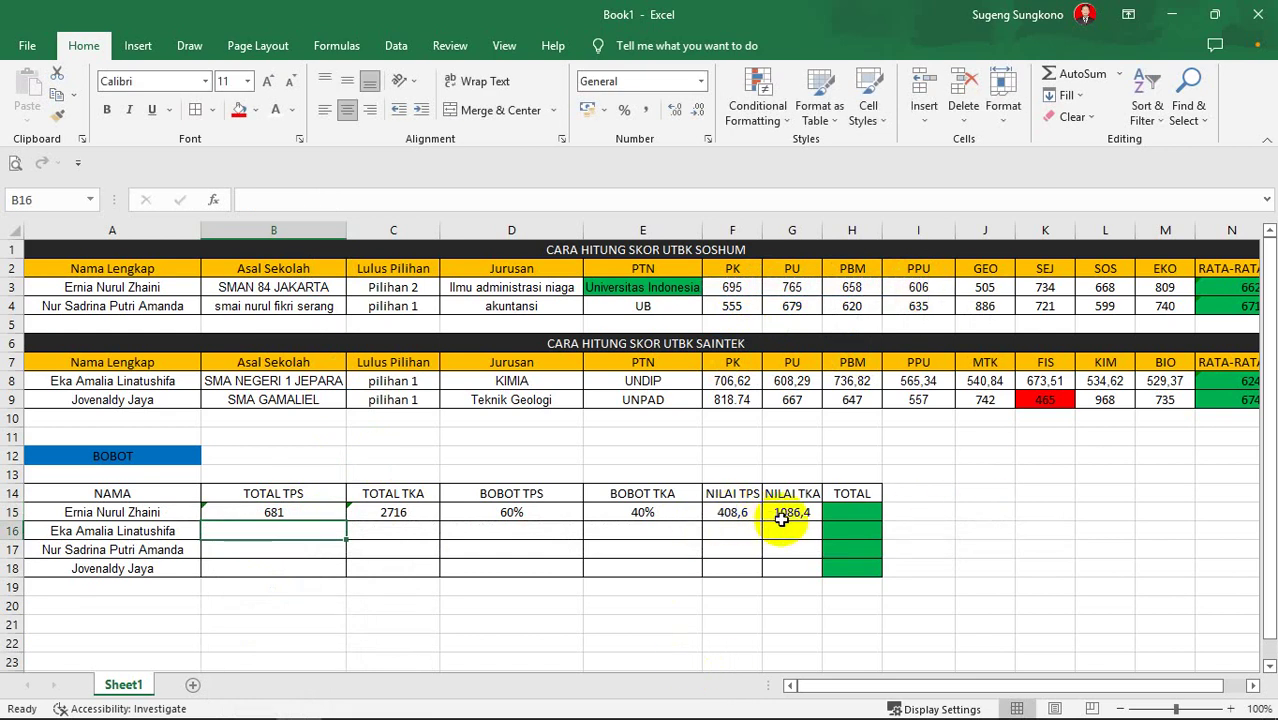
Replace the sum in the TOTAL TKA cell C15 with =AVERAGE(J3:M3) to average the GEO to EKO scores.
click(405, 528)
click(407, 512)
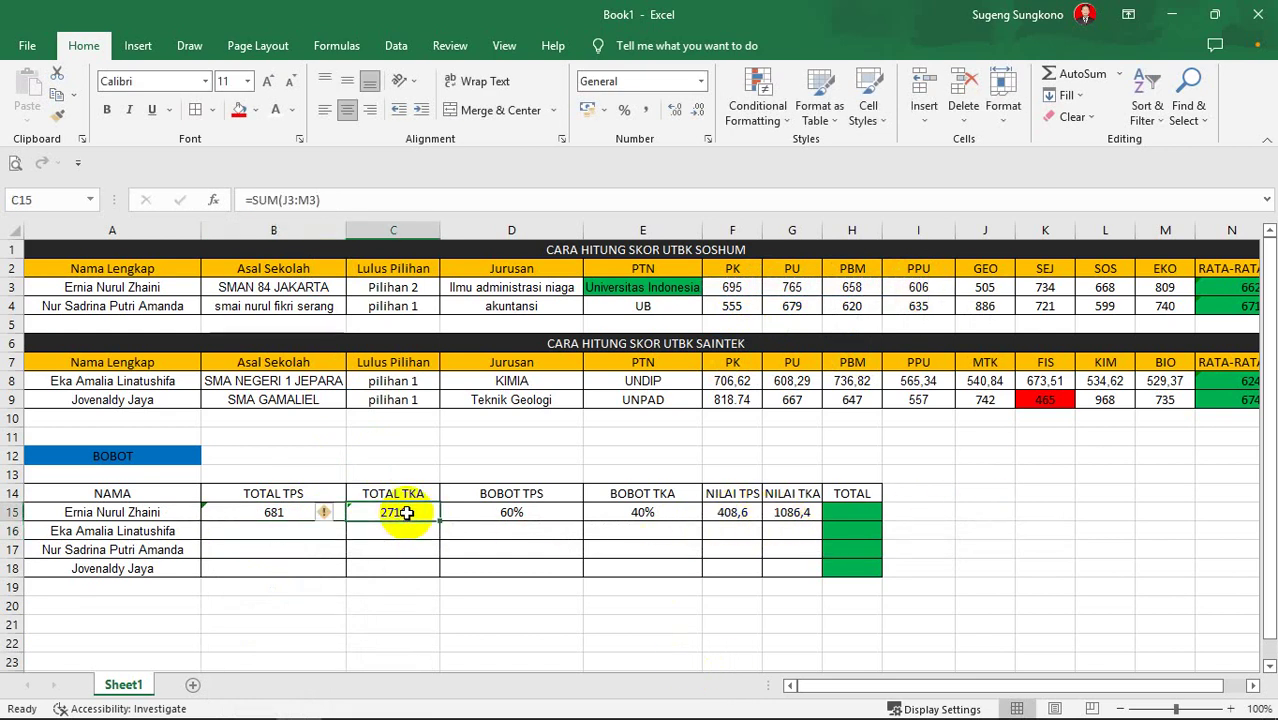
text(=AVE)
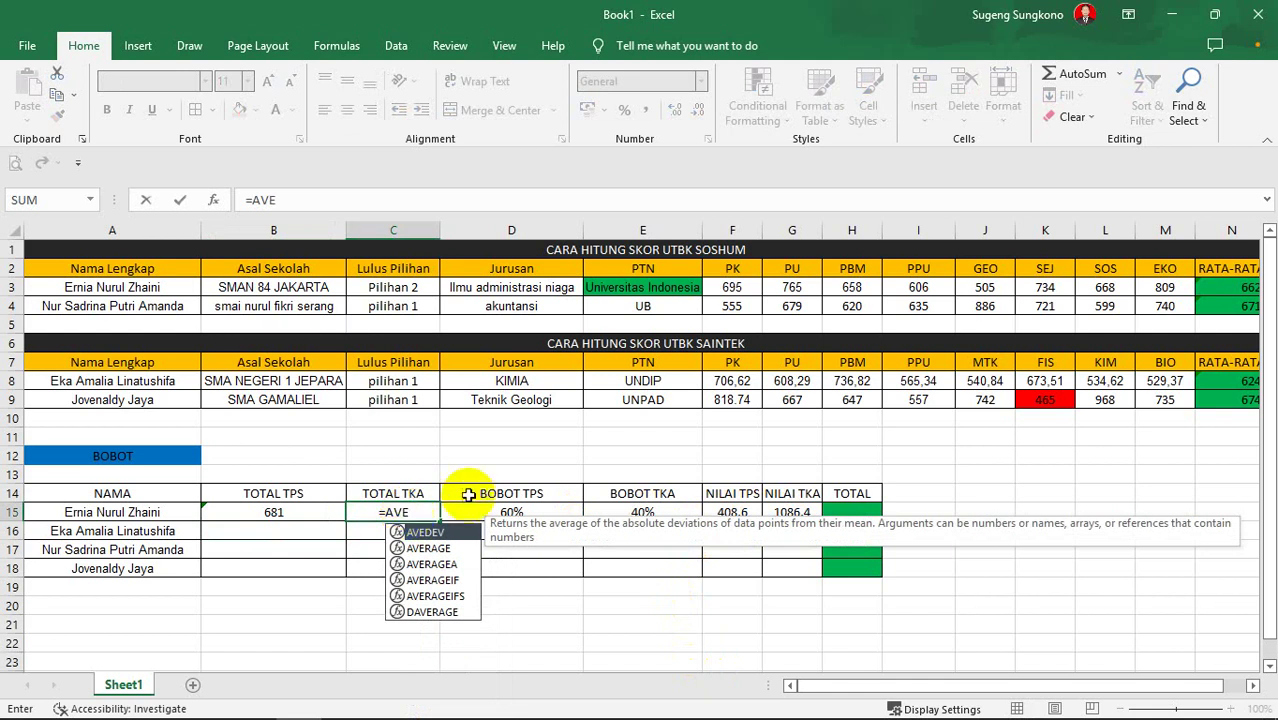
double_click(428, 548)
click(428, 549)
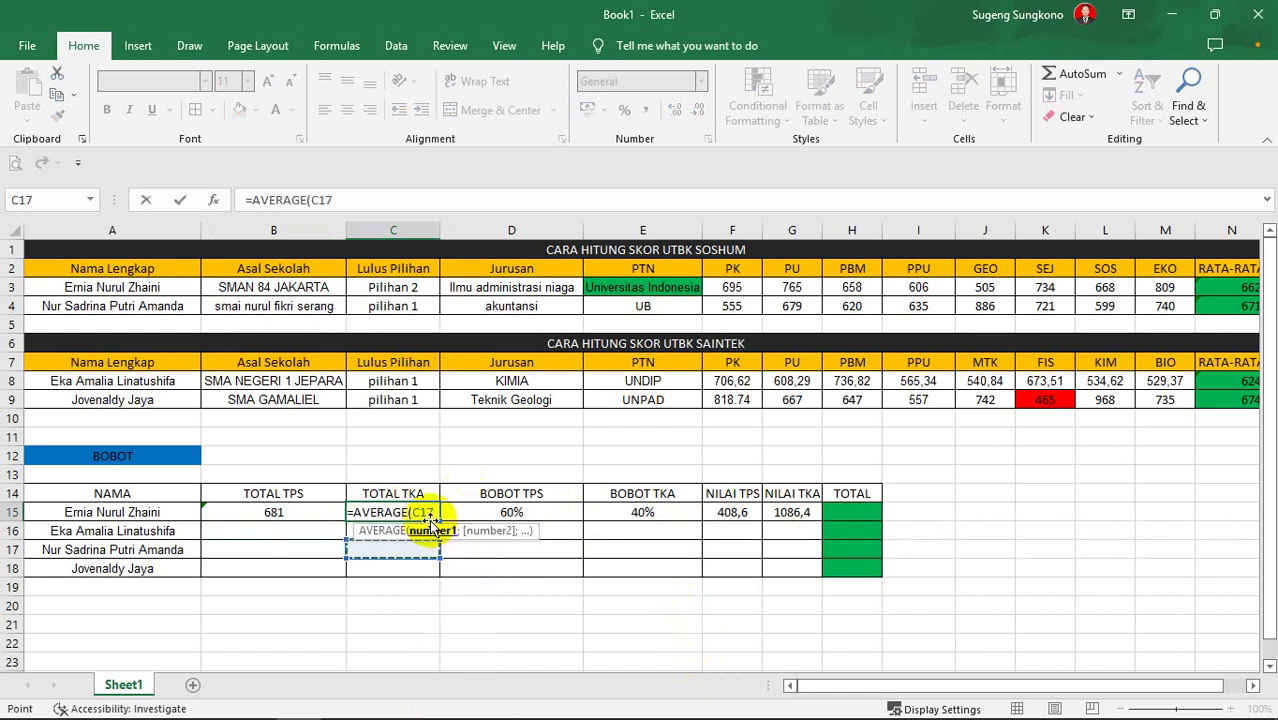
key(BackSpace)
key(BackSpace)
key(BackSpace)
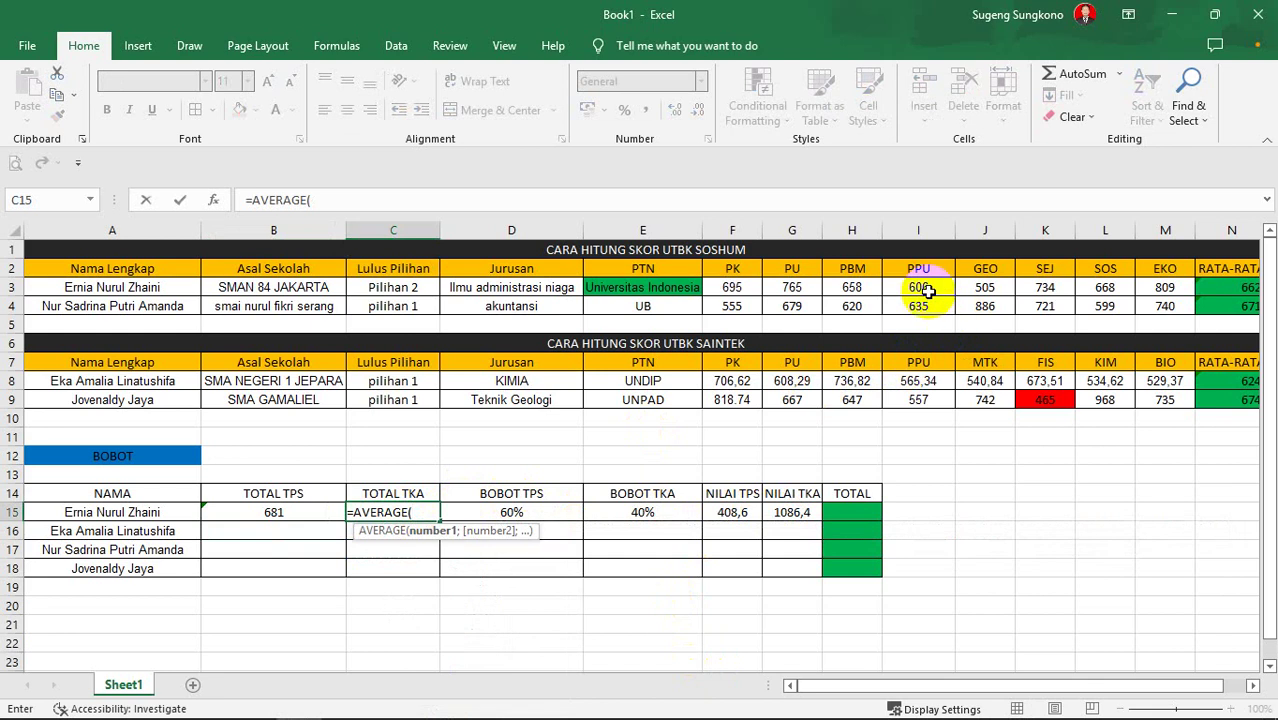
click(995, 287)
drag(1040, 281, 1143, 285)
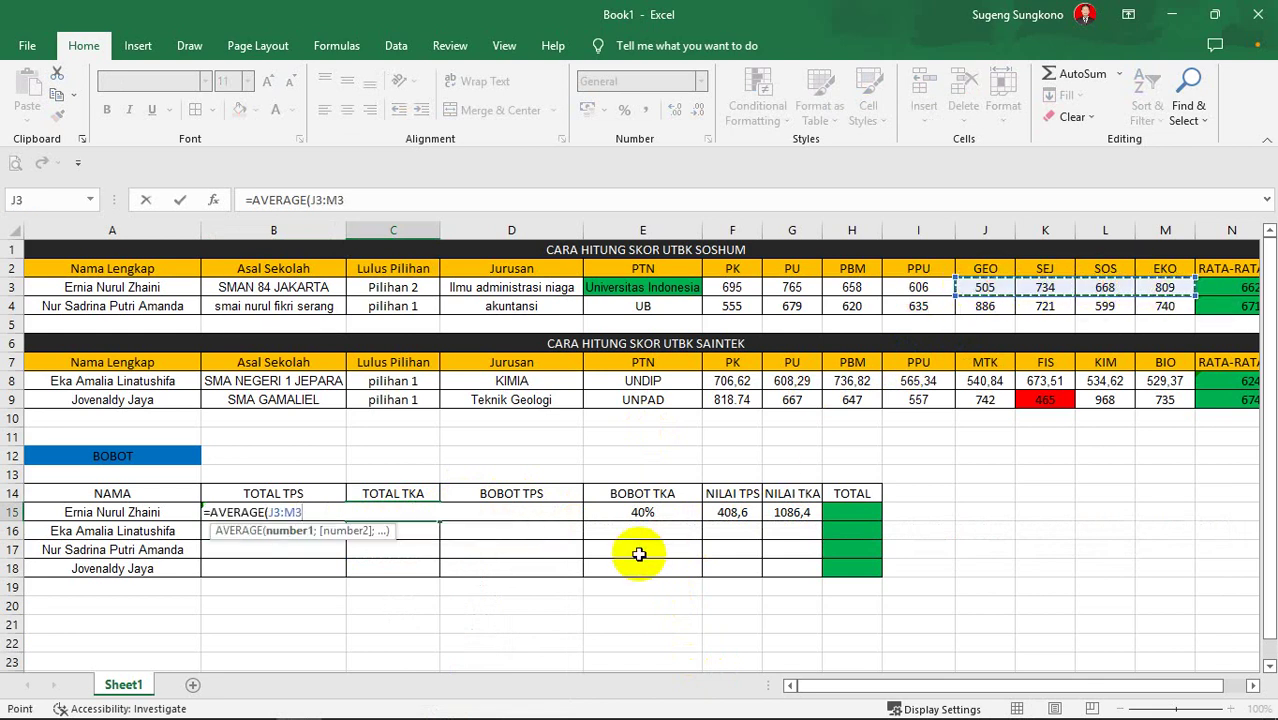
text())
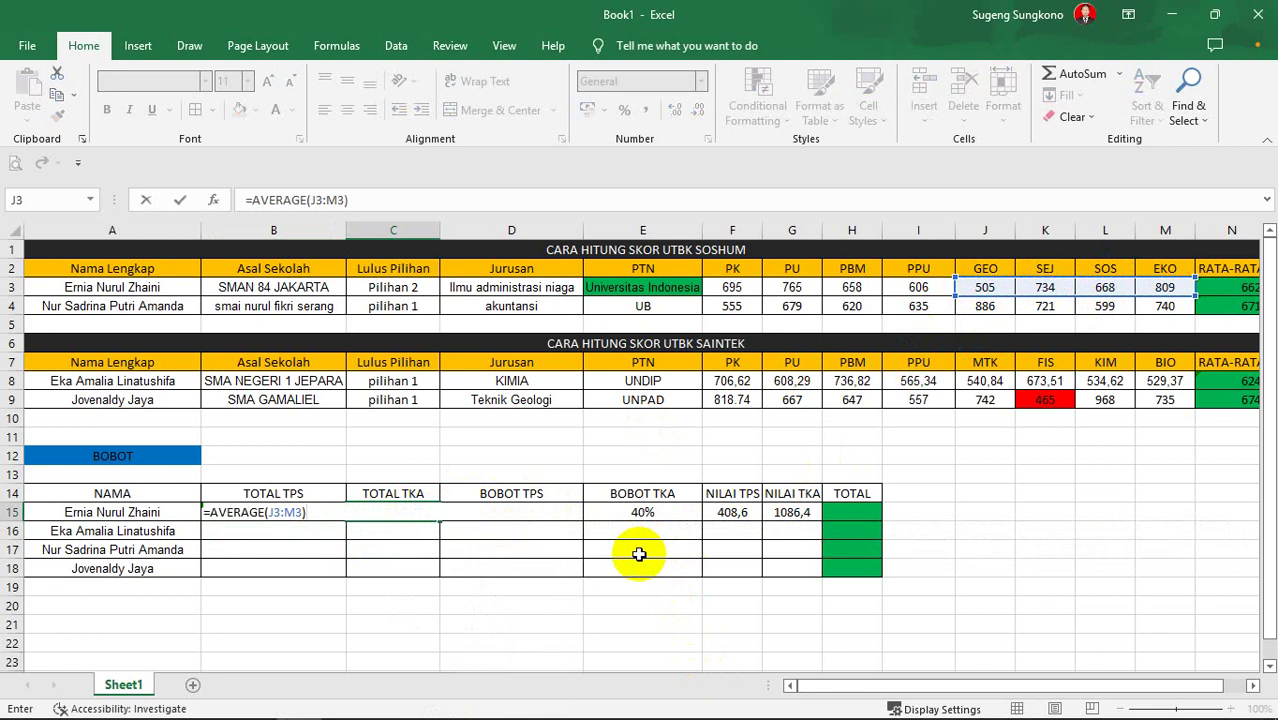
key(Return)
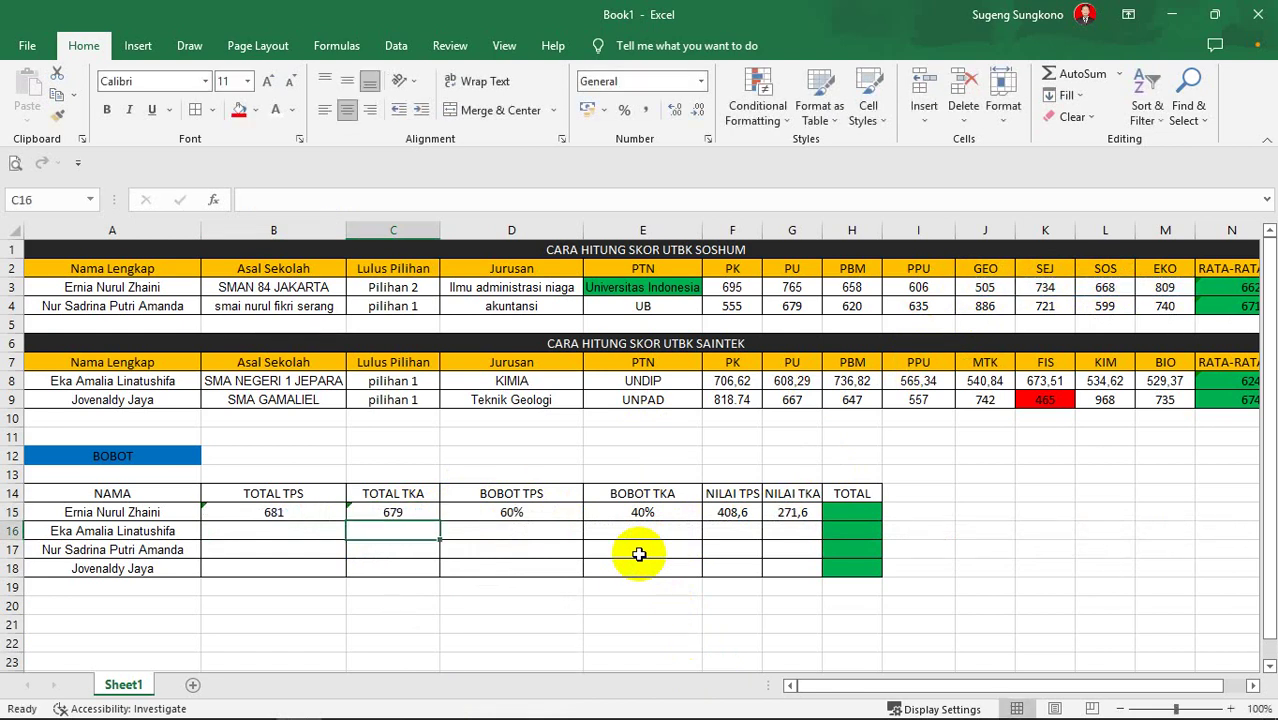
Enter the formula =SUM(F15:G15) in the first applicant's TOTAL cell H15 to add the weighted TPS and TKA scores.
key(Right)
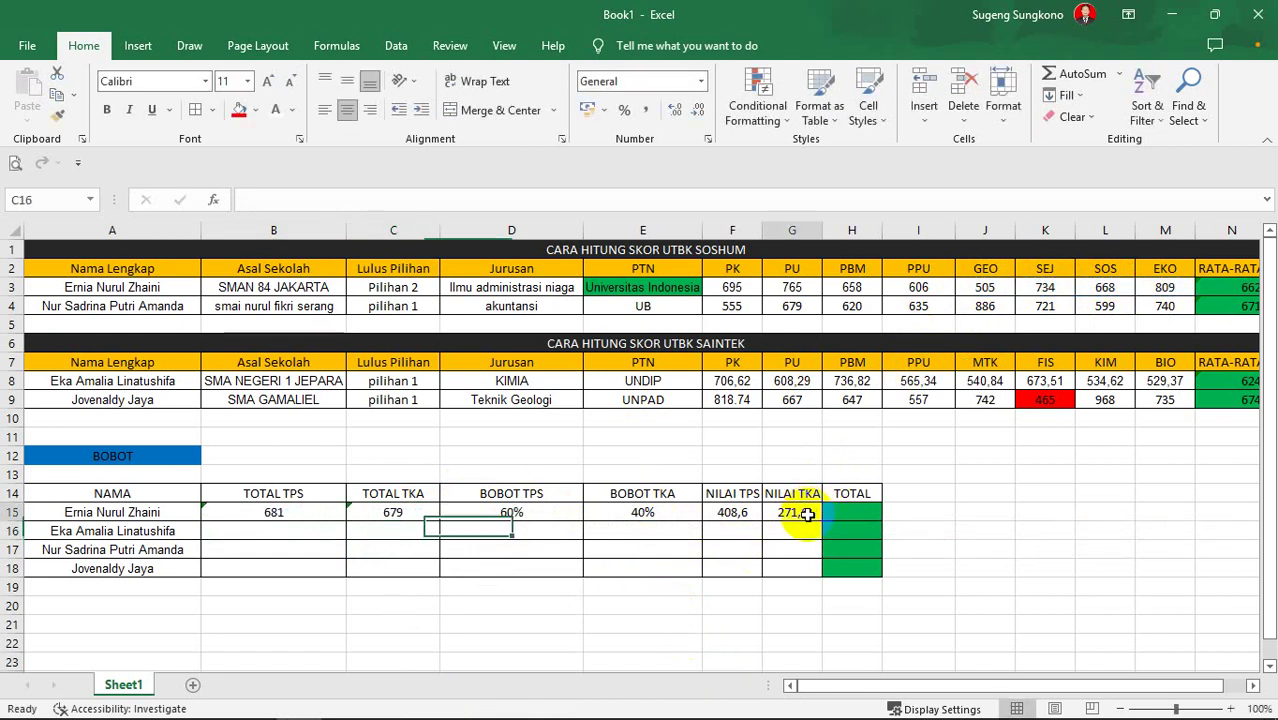
click(806, 513)
click(848, 511)
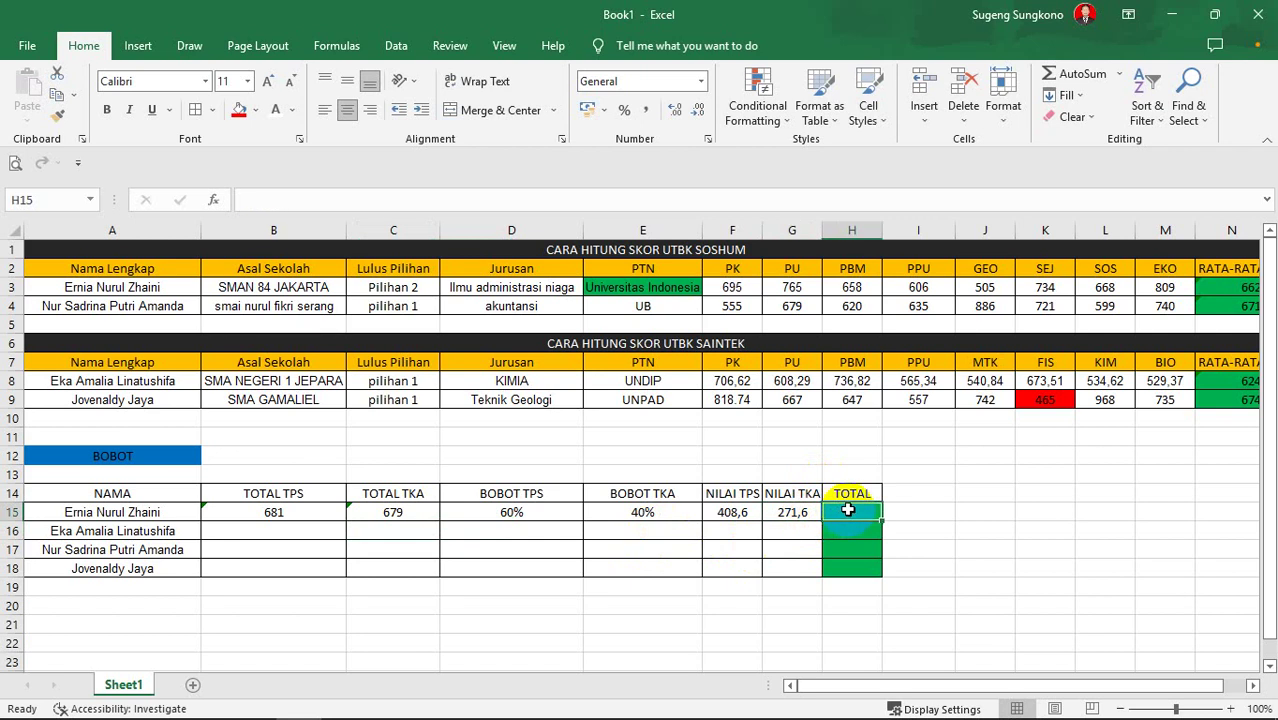
text(=)
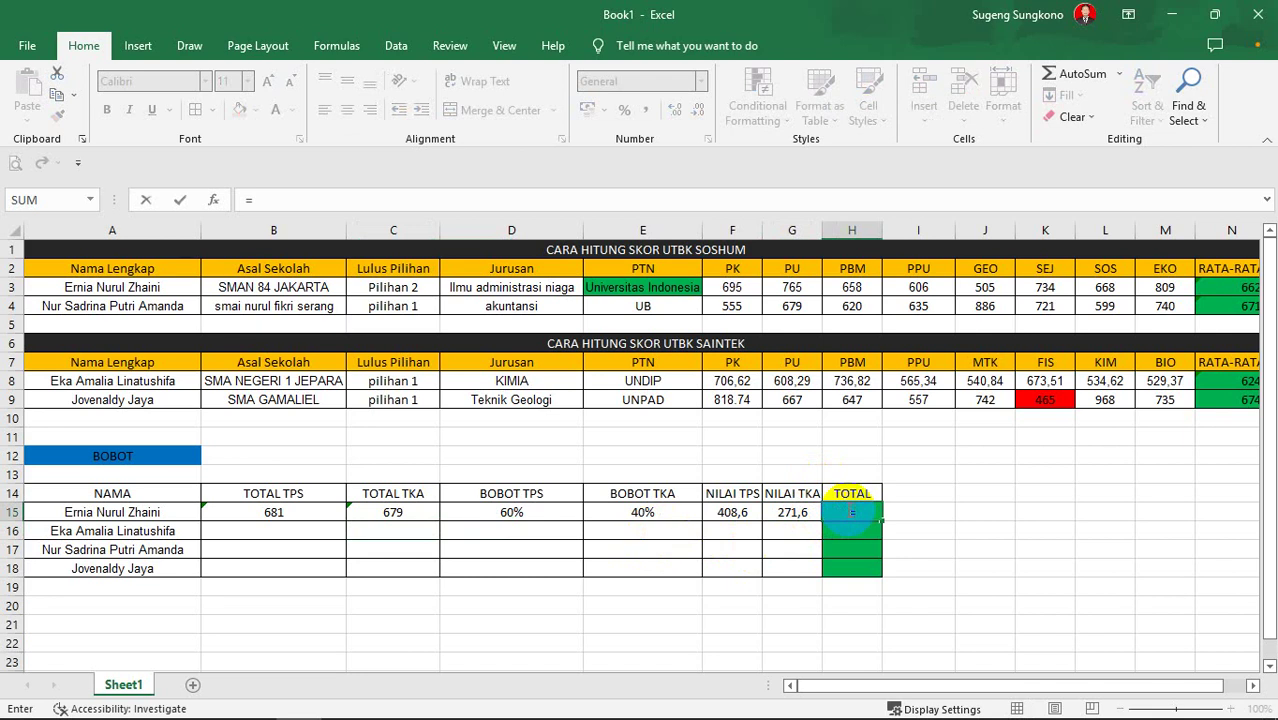
text(SUM)
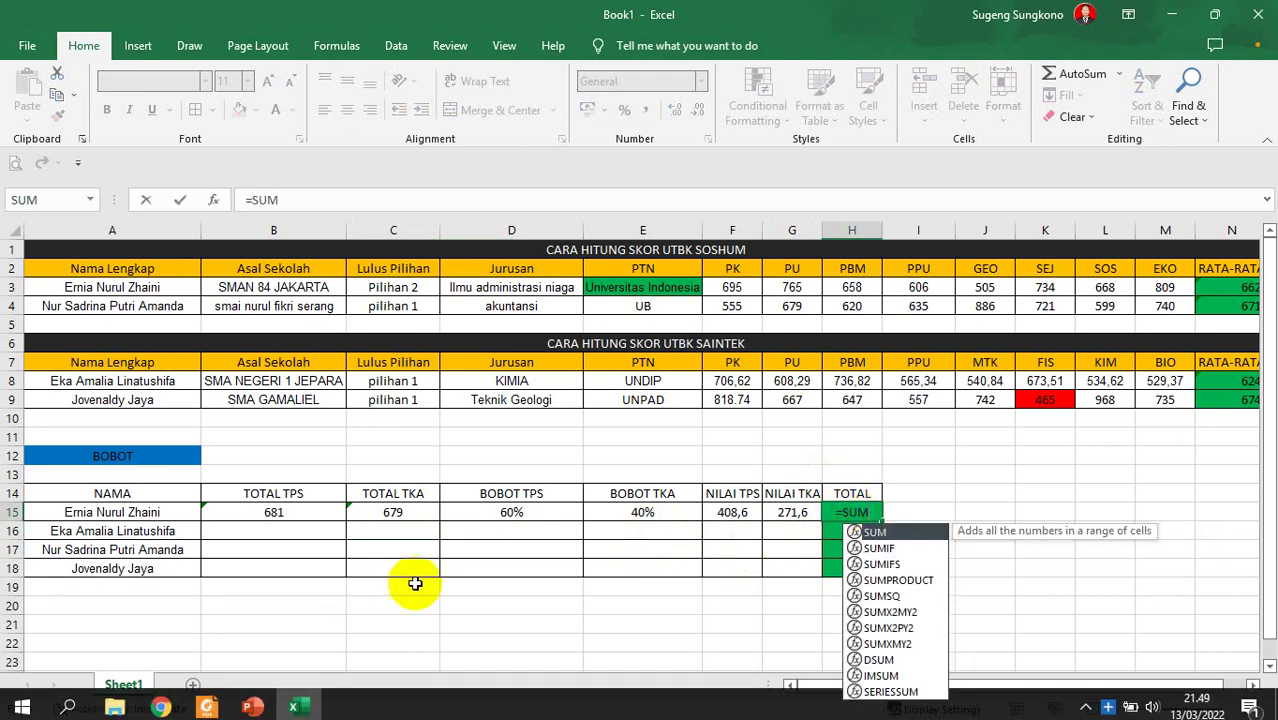
double_click(878, 535)
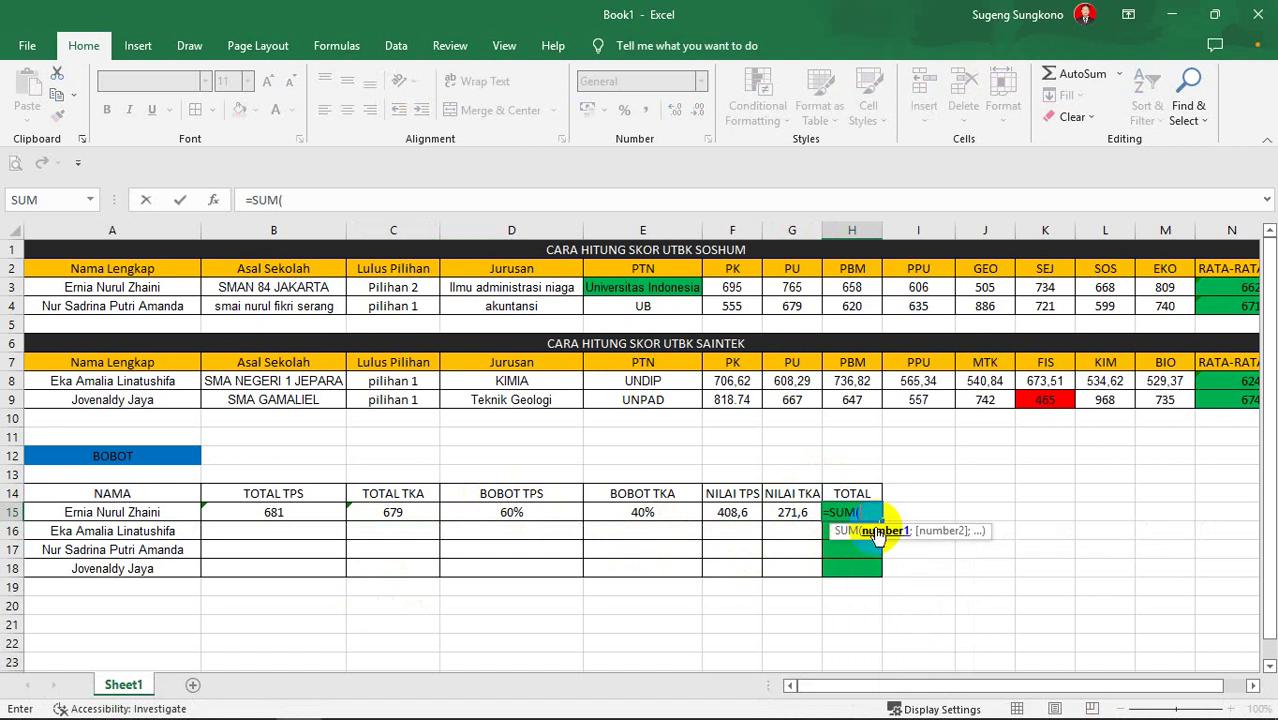
drag(733, 512, 780, 511)
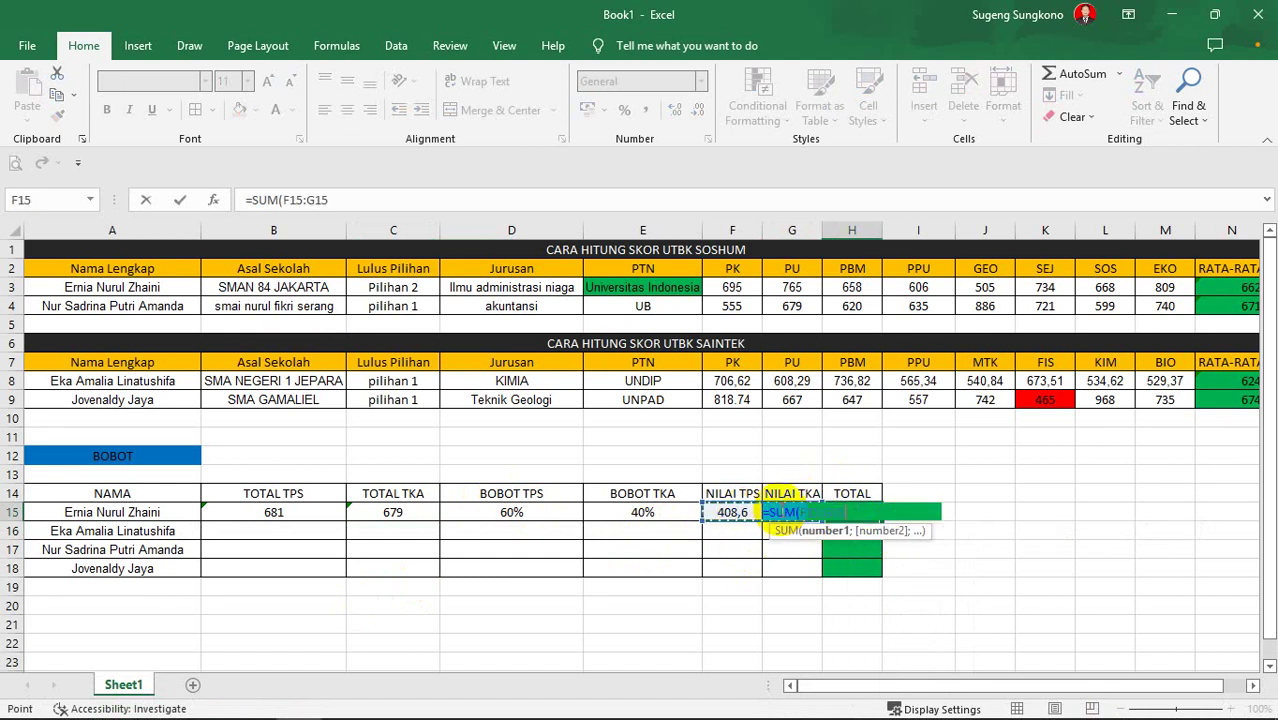
text())
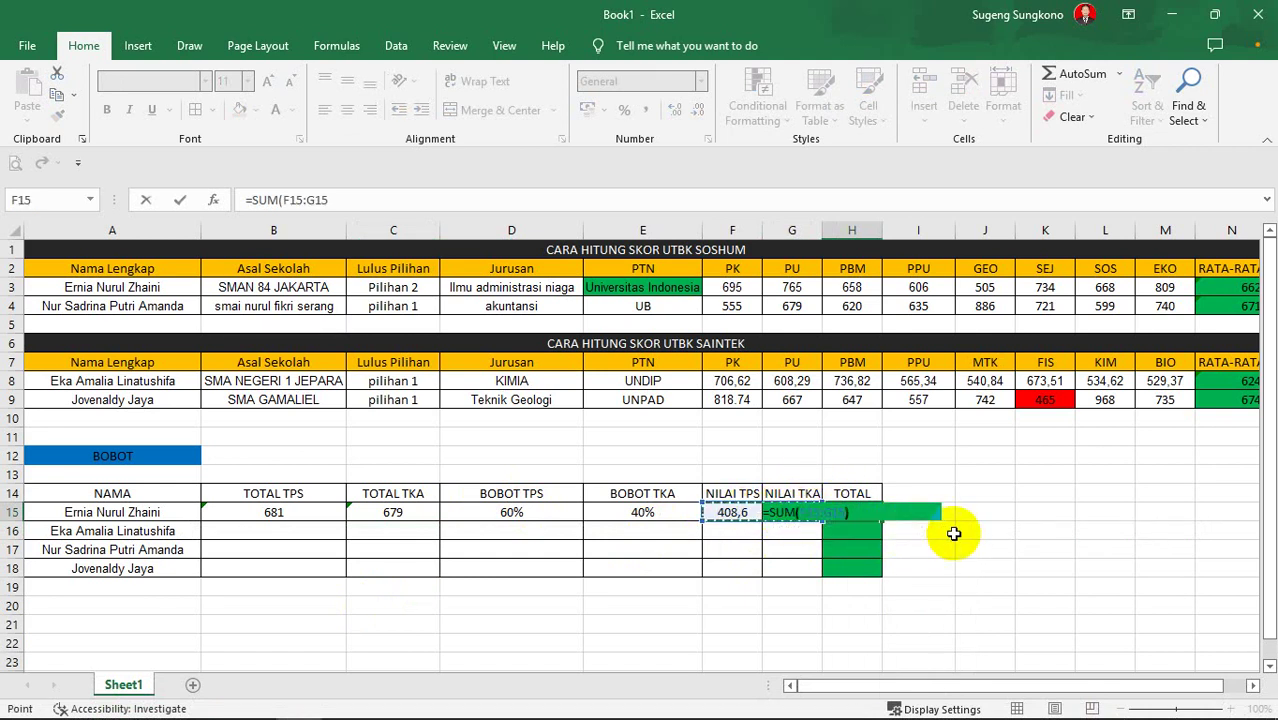
key(Return)
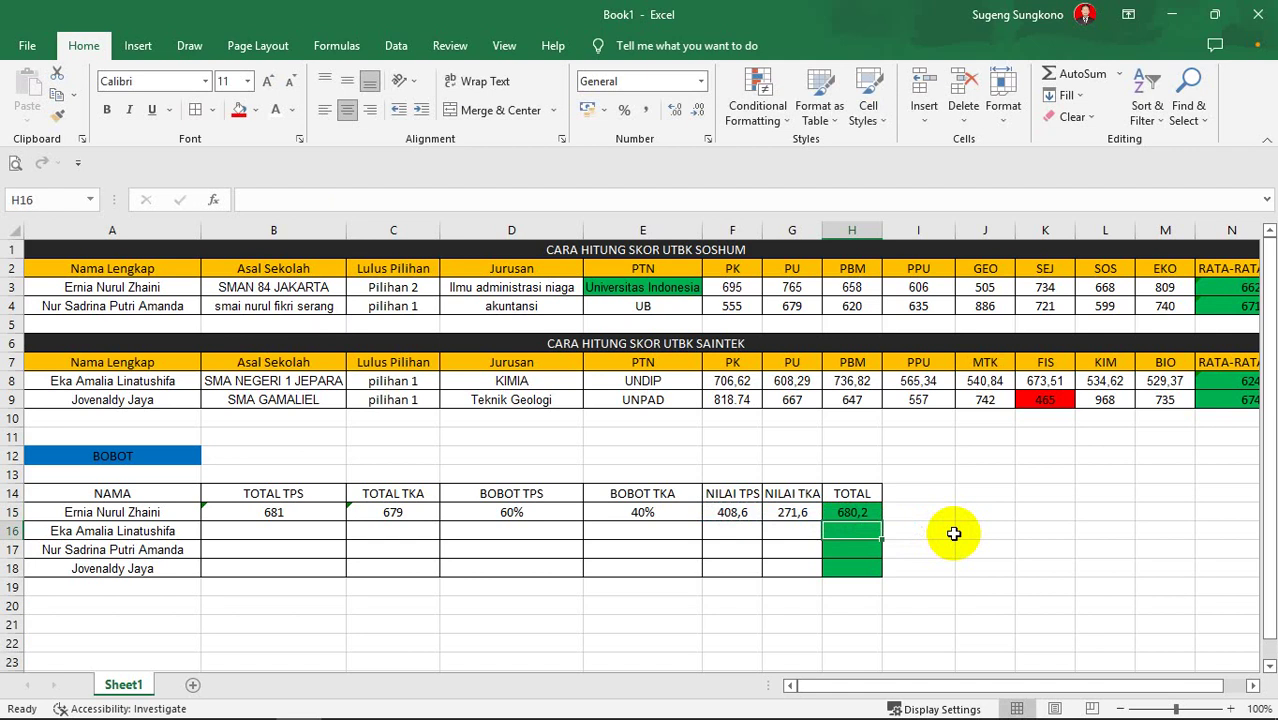
click(848, 511)
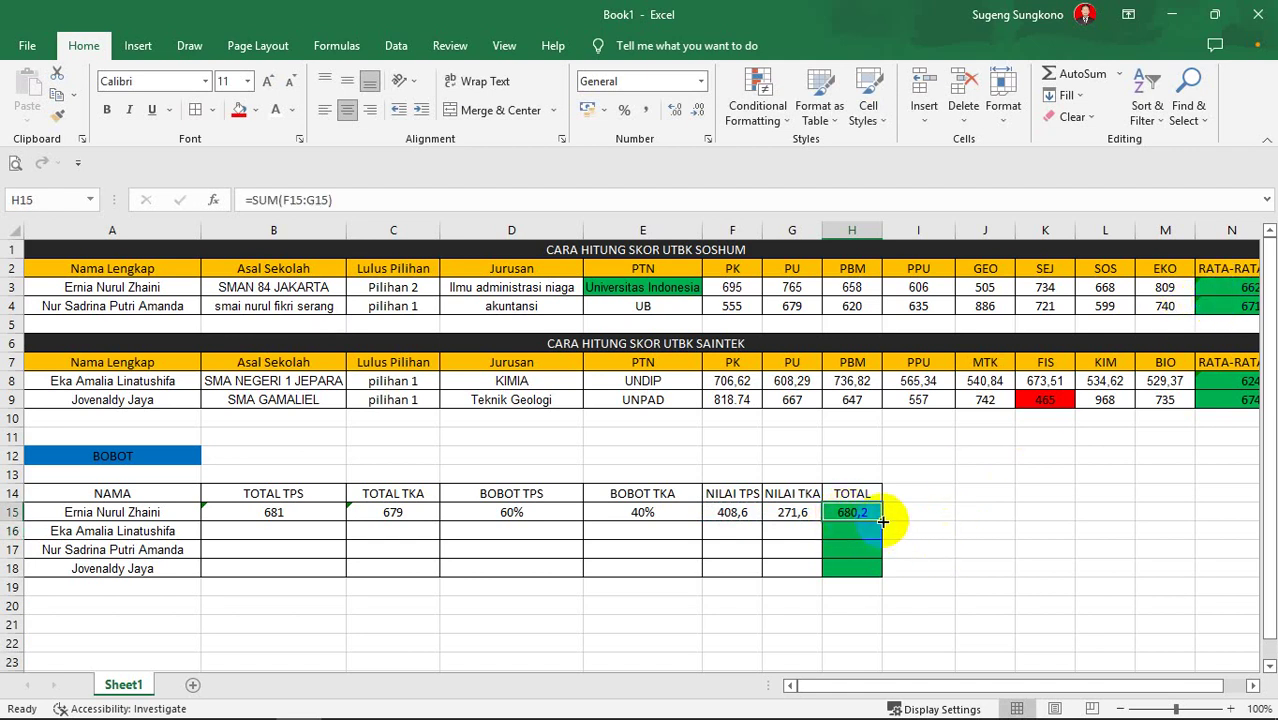
Enter =AVERAGE(F8:I8) in the second applicant's TOTAL TPS cell B16 and apply the comma number style to it.
click(265, 529)
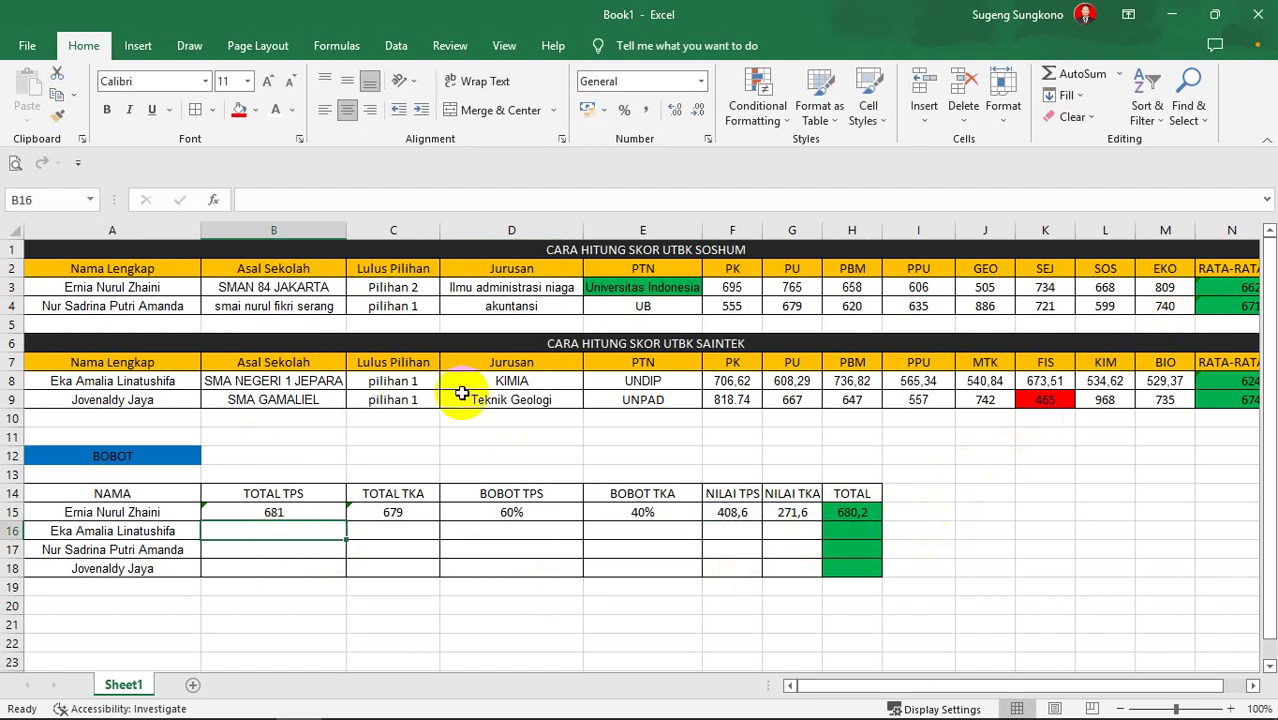
text(=)
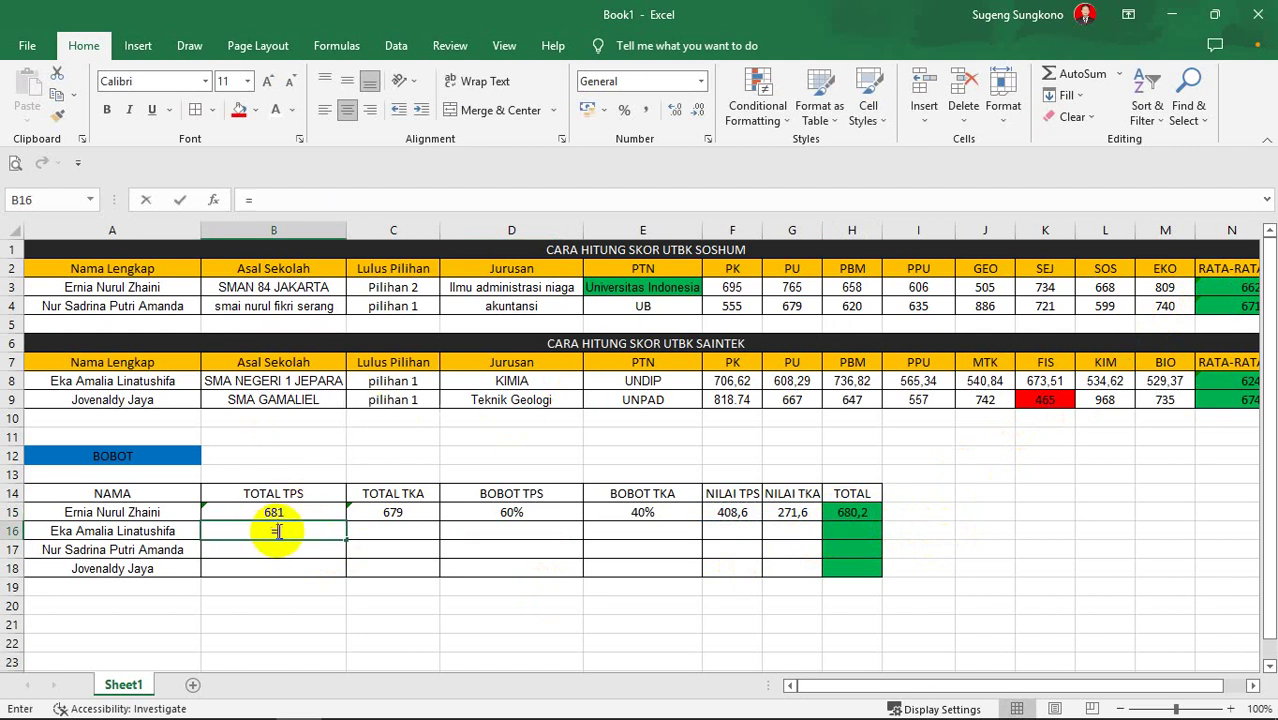
text(AV)
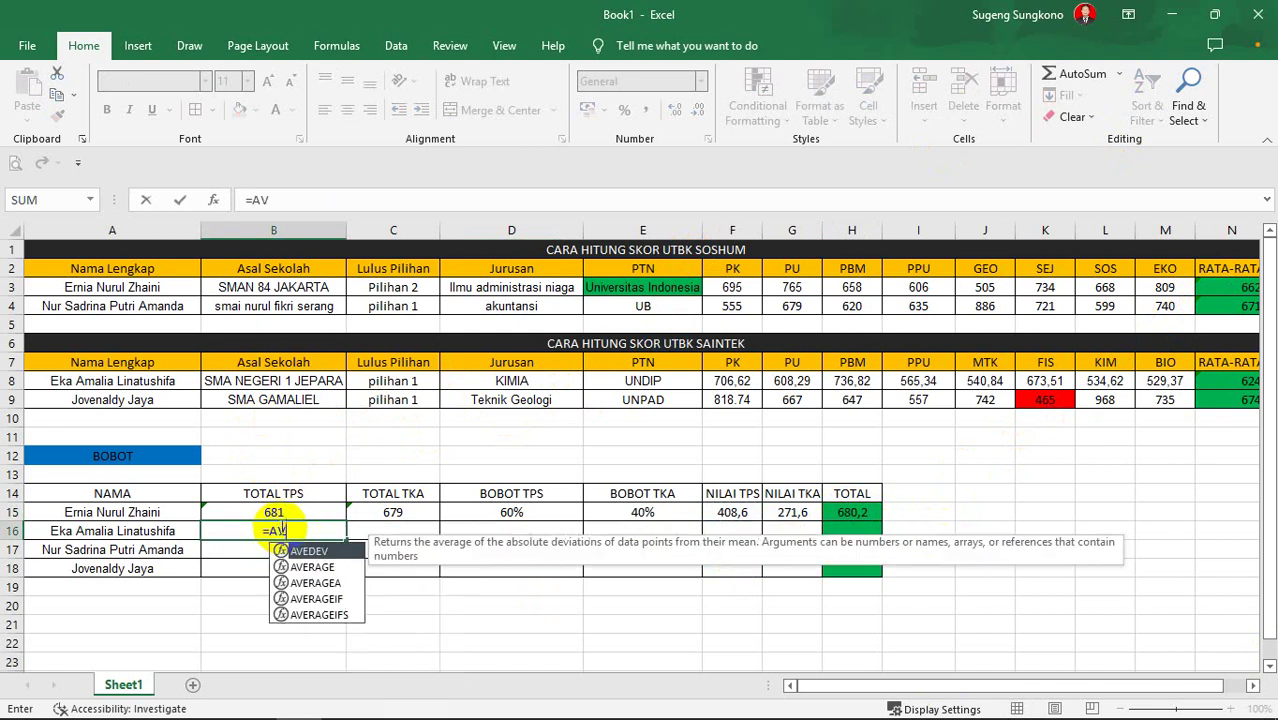
double_click(324, 572)
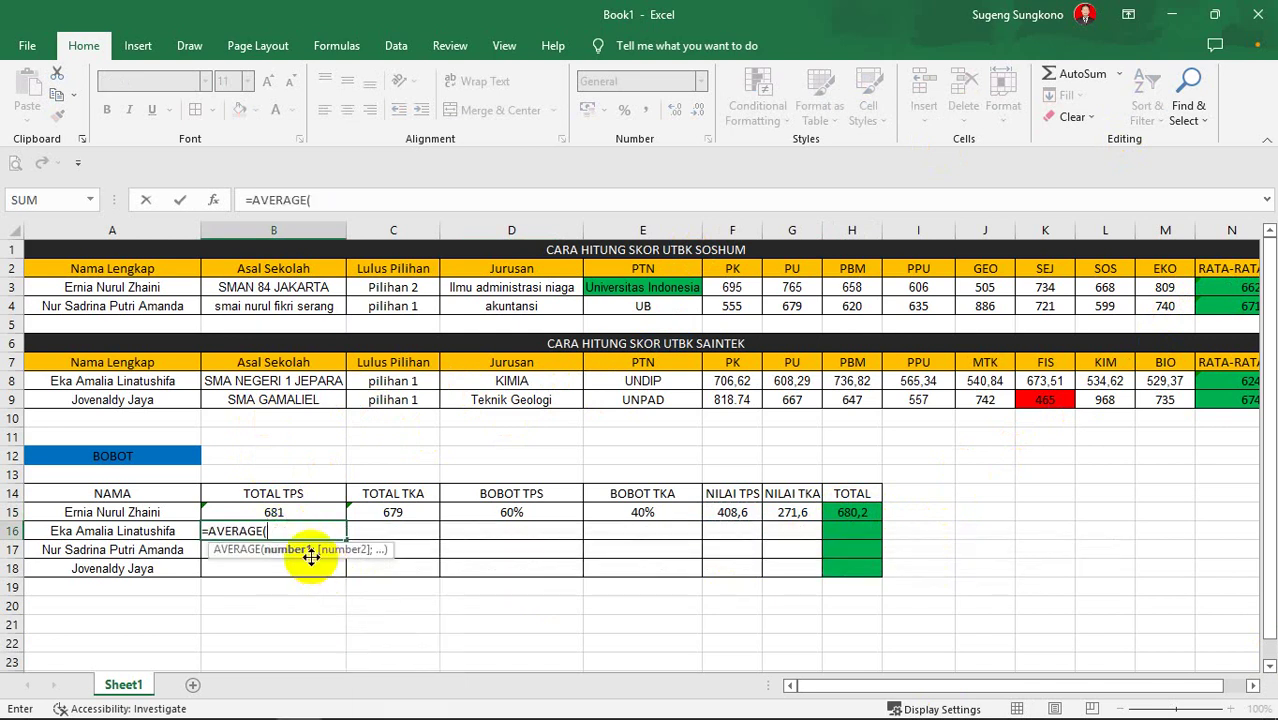
click(758, 381)
drag(760, 381, 906, 386)
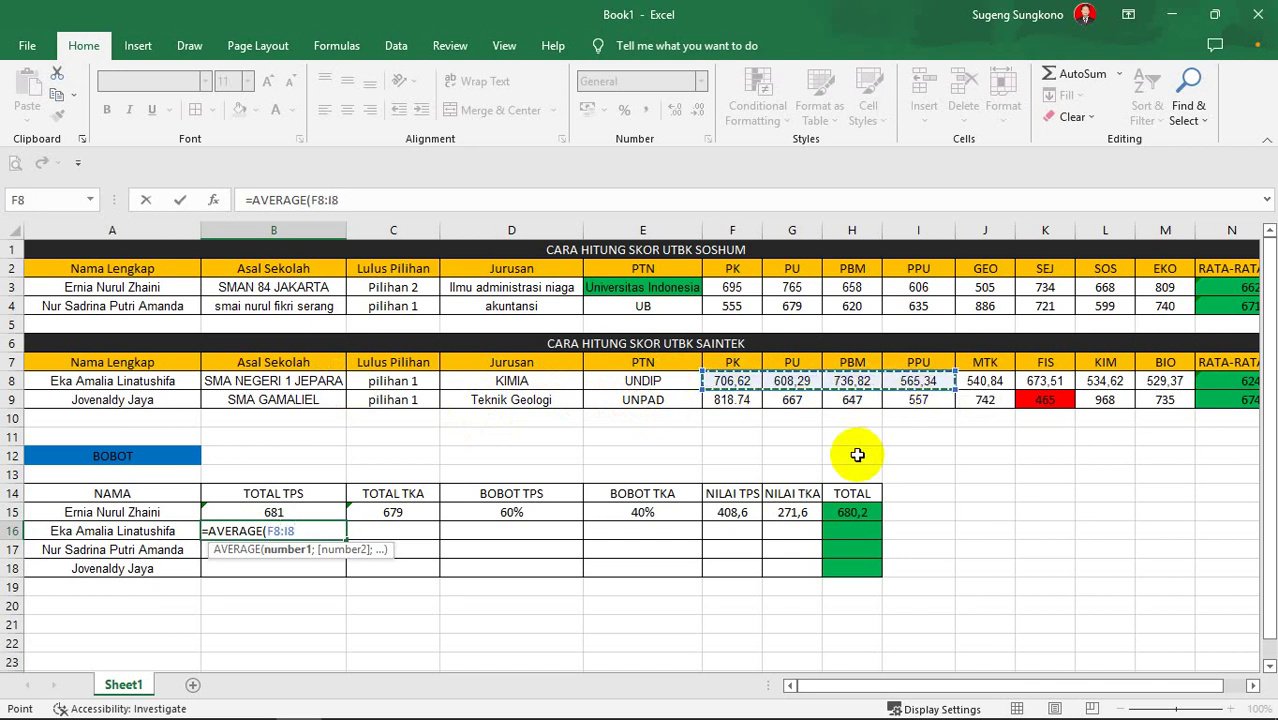
text())
key(Return)
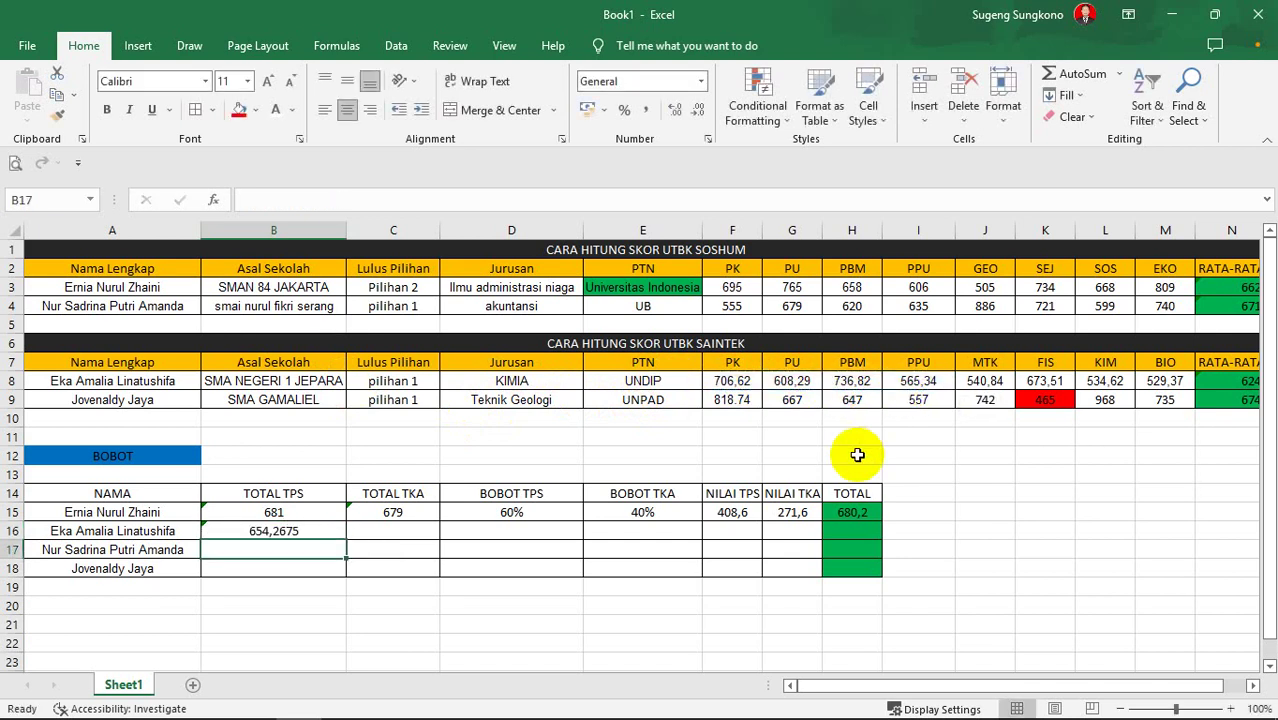
click(299, 531)
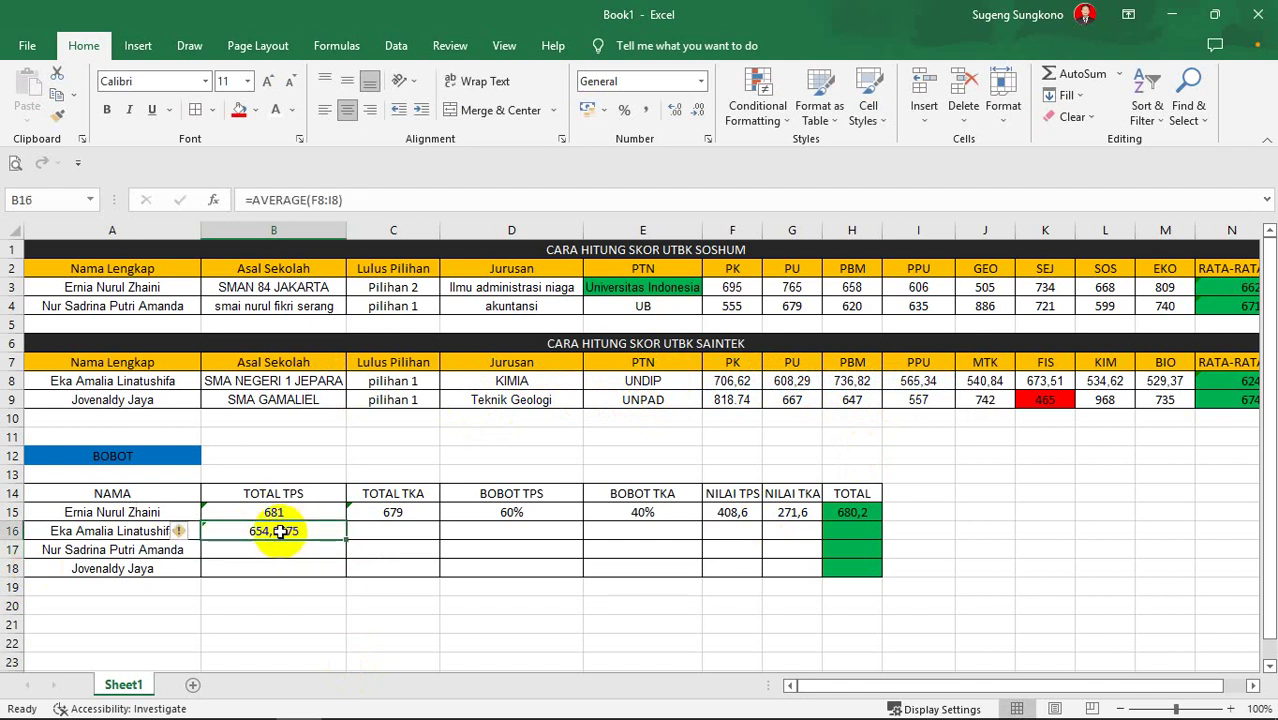
click(647, 111)
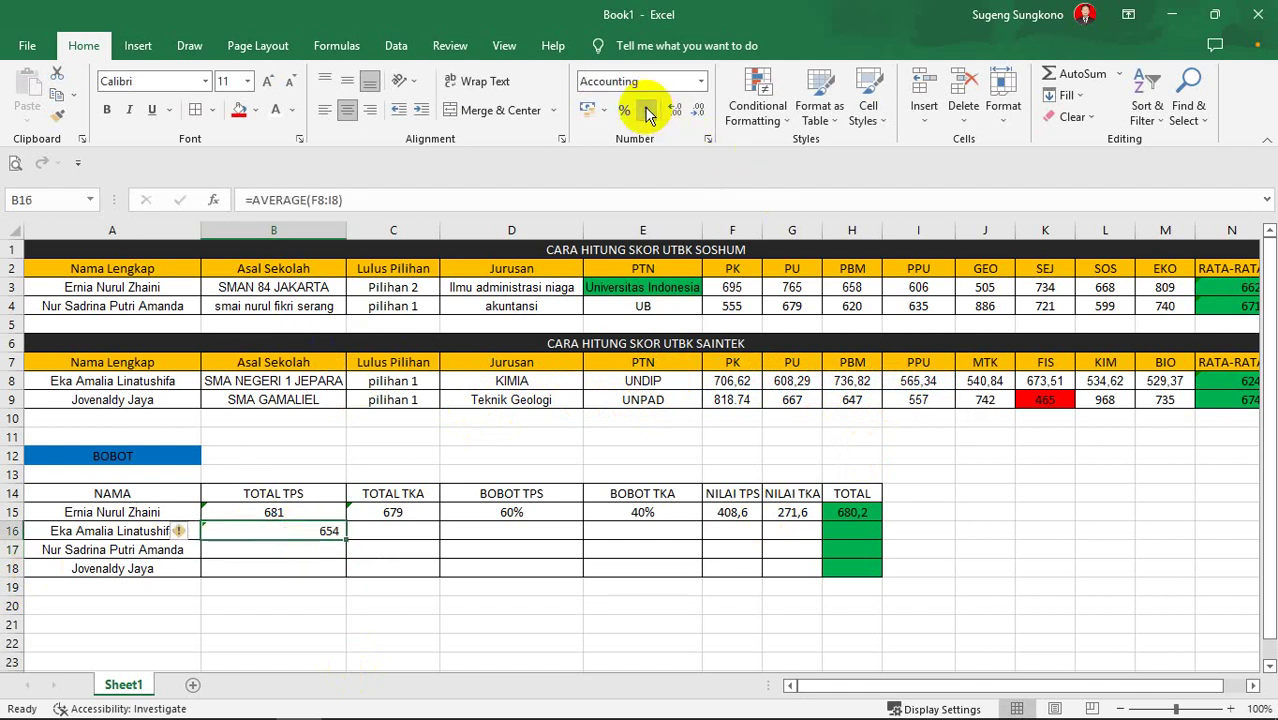
Enter the formula =AVERAGE(J8:M8) in the second applicant's TOTAL TKA cell C16 to average the MTK to BIO scores.
click(380, 532)
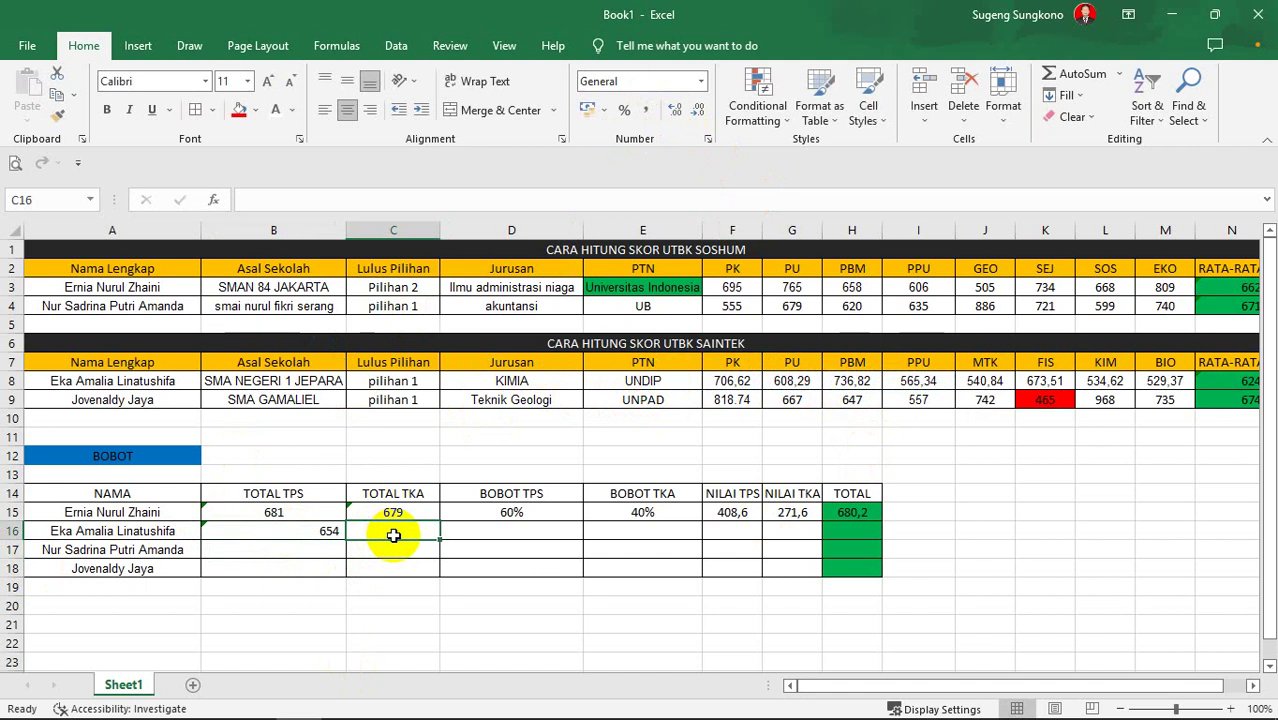
text(=AVE)
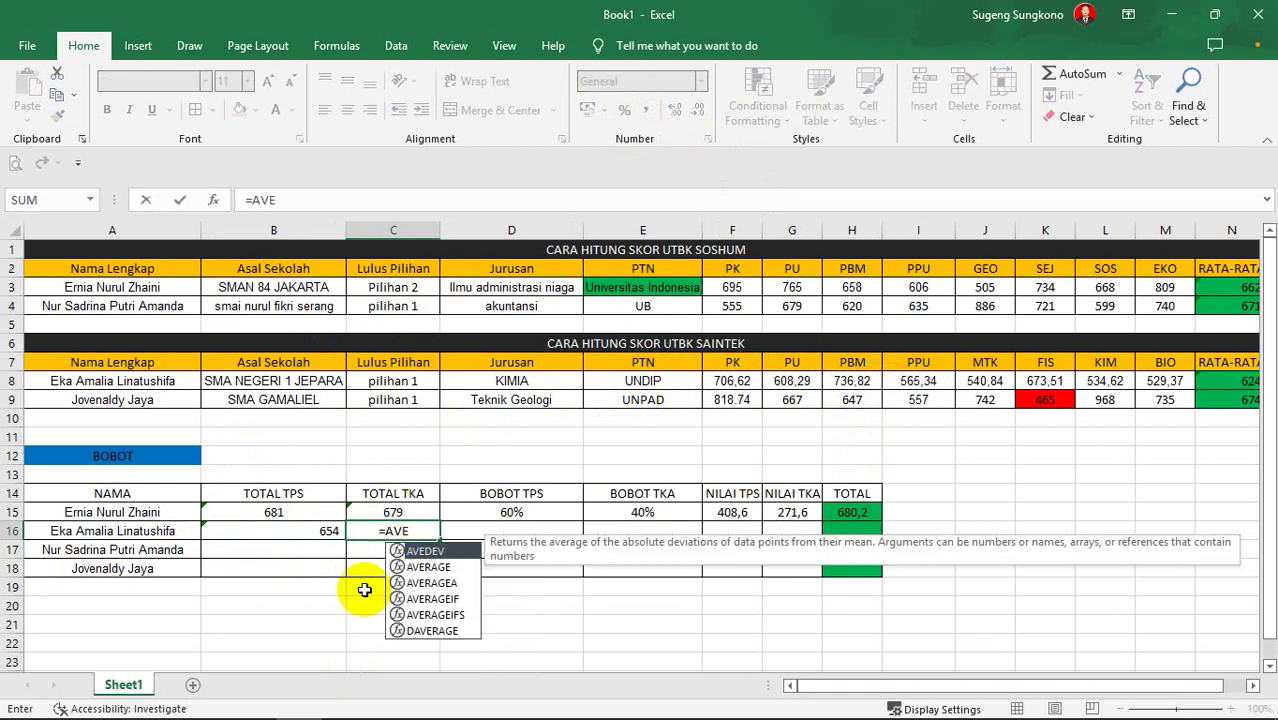
click(437, 567)
double_click(437, 567)
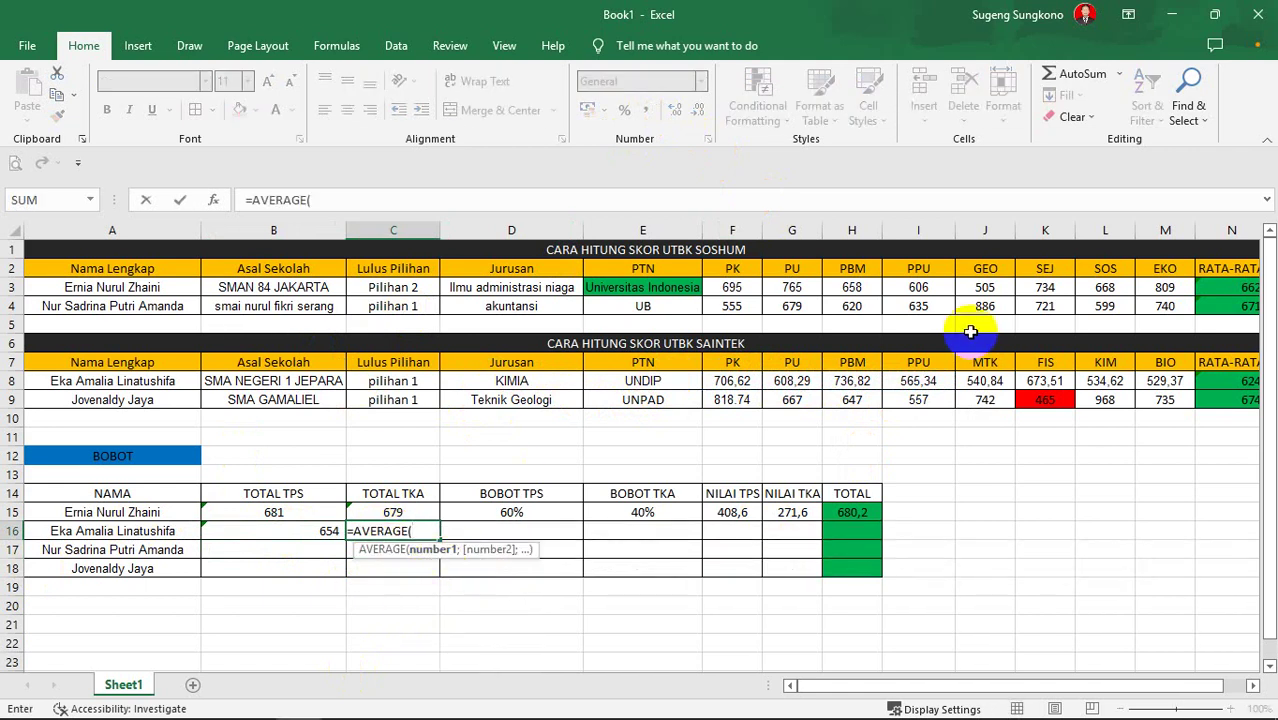
drag(990, 381, 1165, 381)
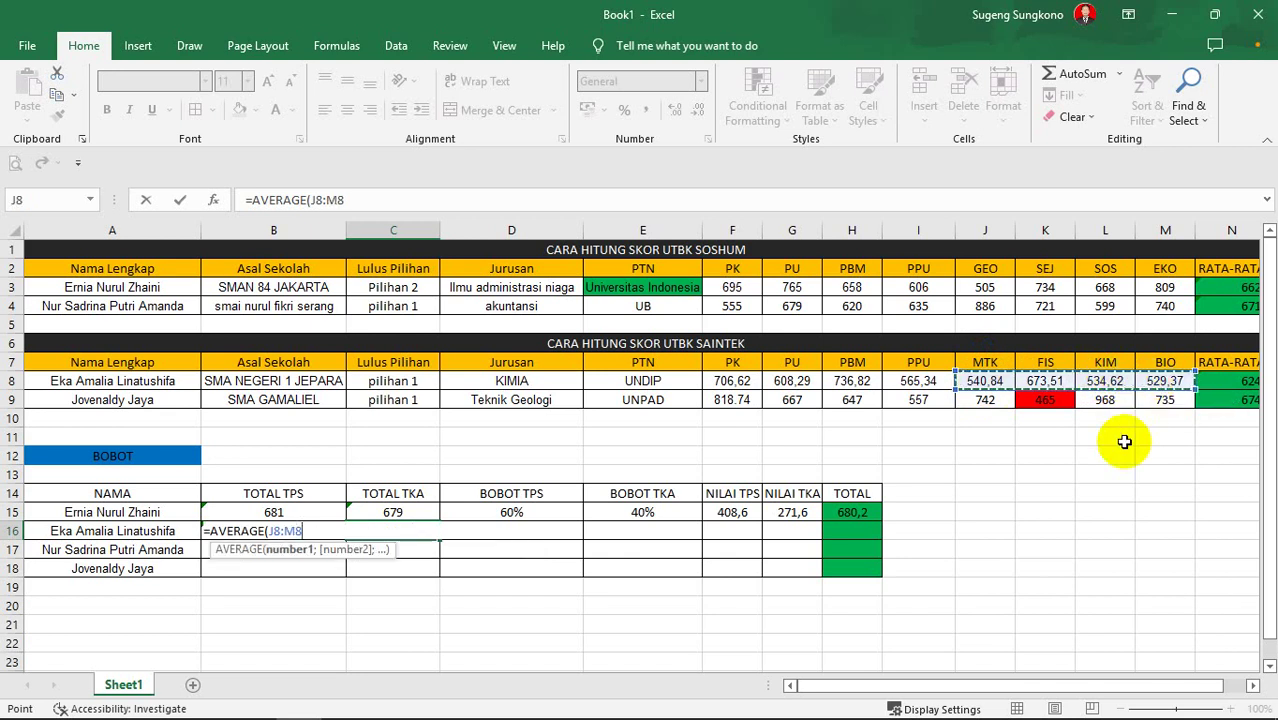
key(Return)
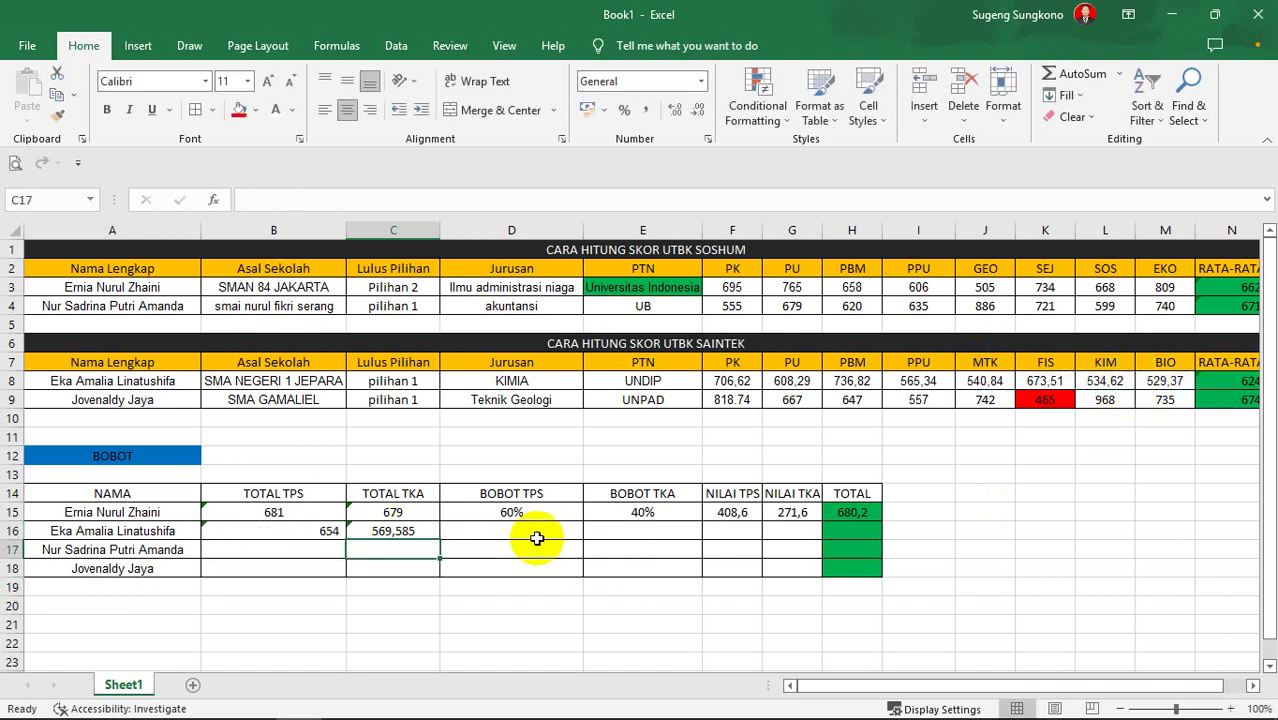
Copy the 60% and 40% weights down through row 18, and the NILAI TPS, NILAI TKA and TOTAL formulas down to row 16.
drag(511, 512, 681, 566)
click(724, 532)
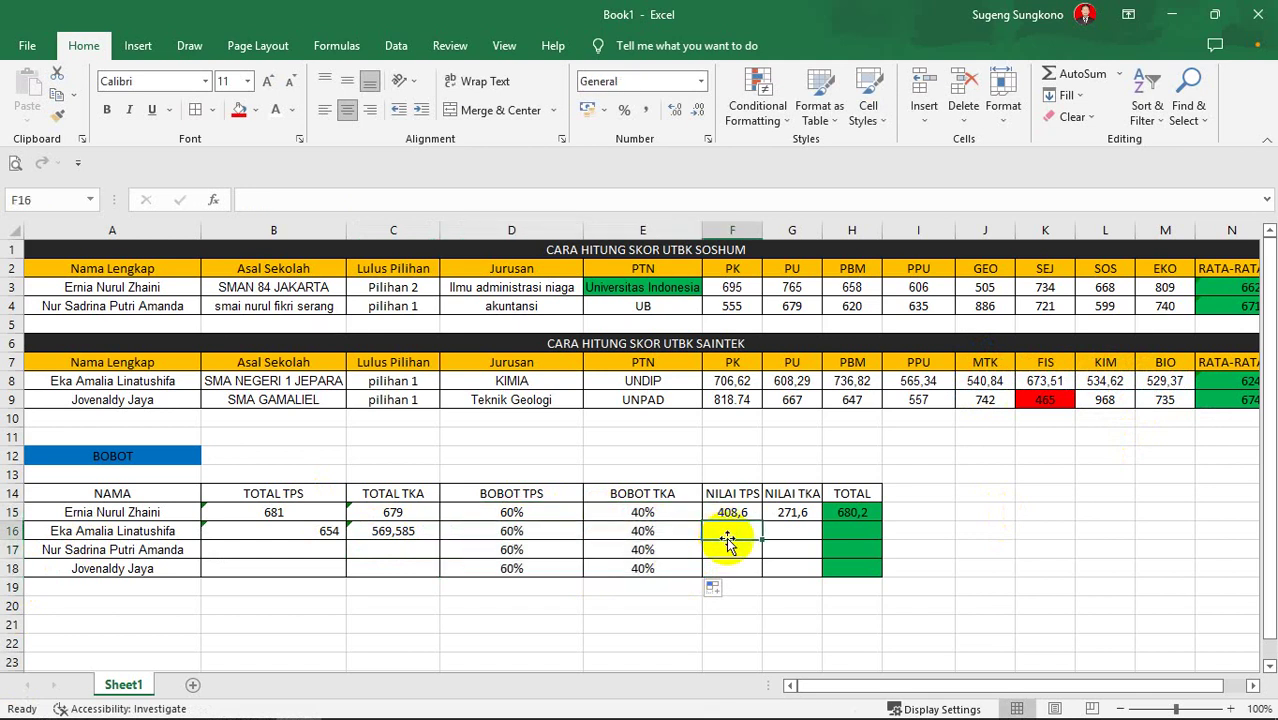
click(733, 510)
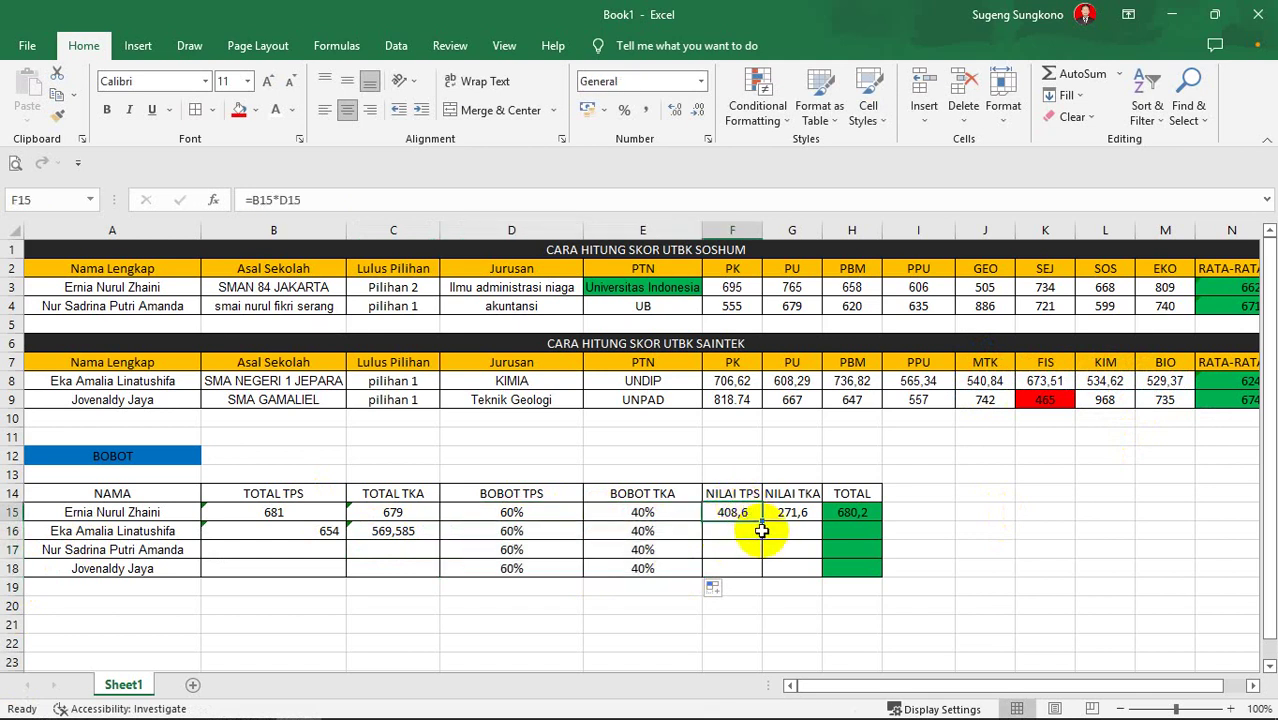
drag(760, 522, 762, 540)
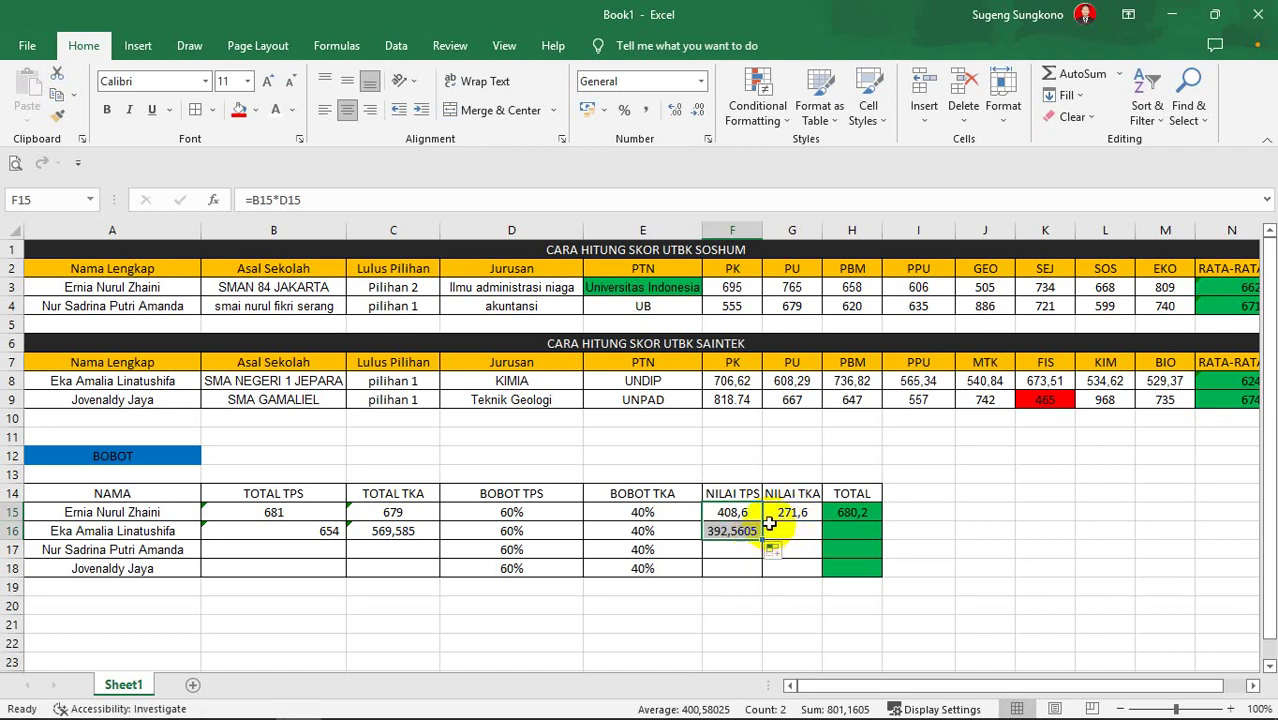
click(782, 512)
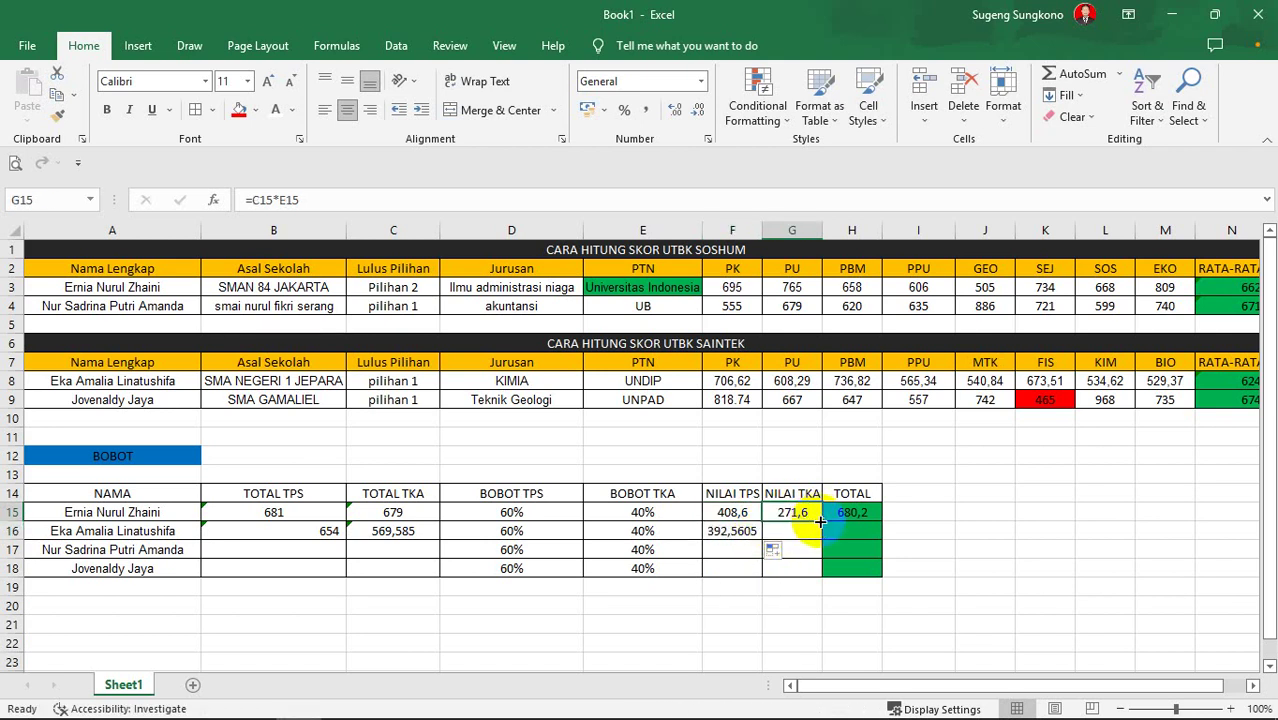
drag(820, 521, 823, 541)
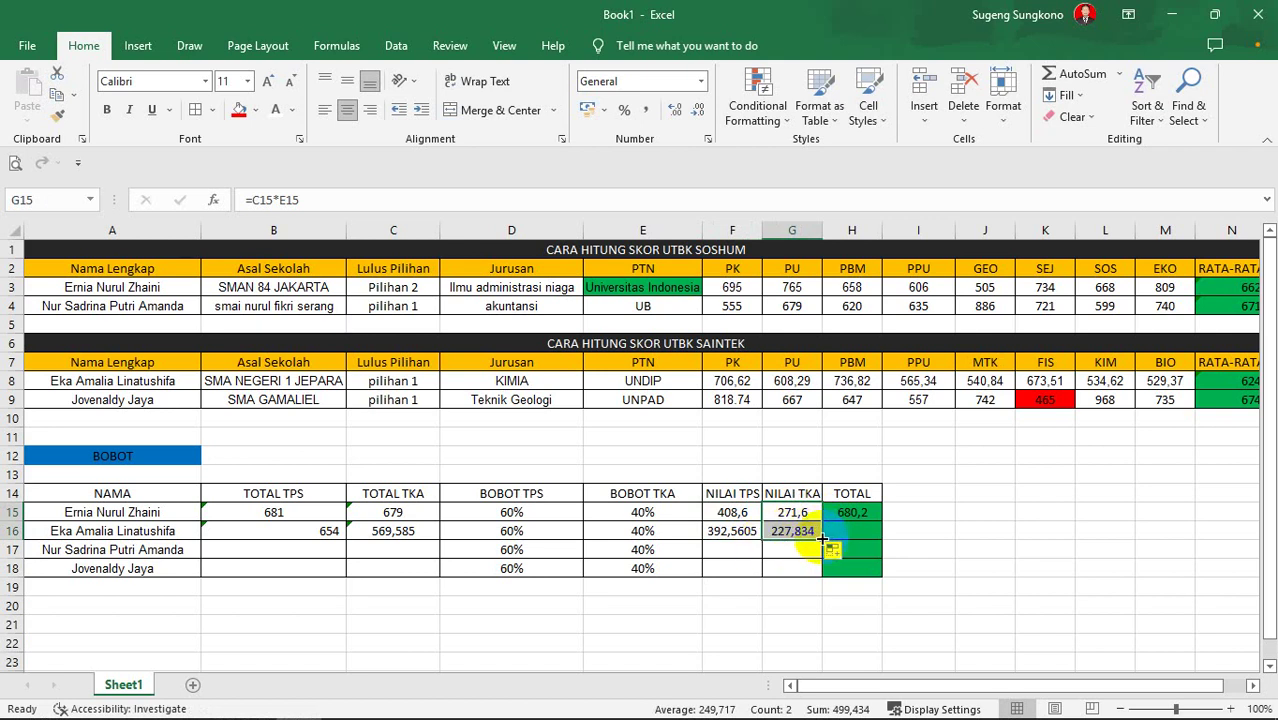
click(852, 512)
drag(880, 521, 885, 545)
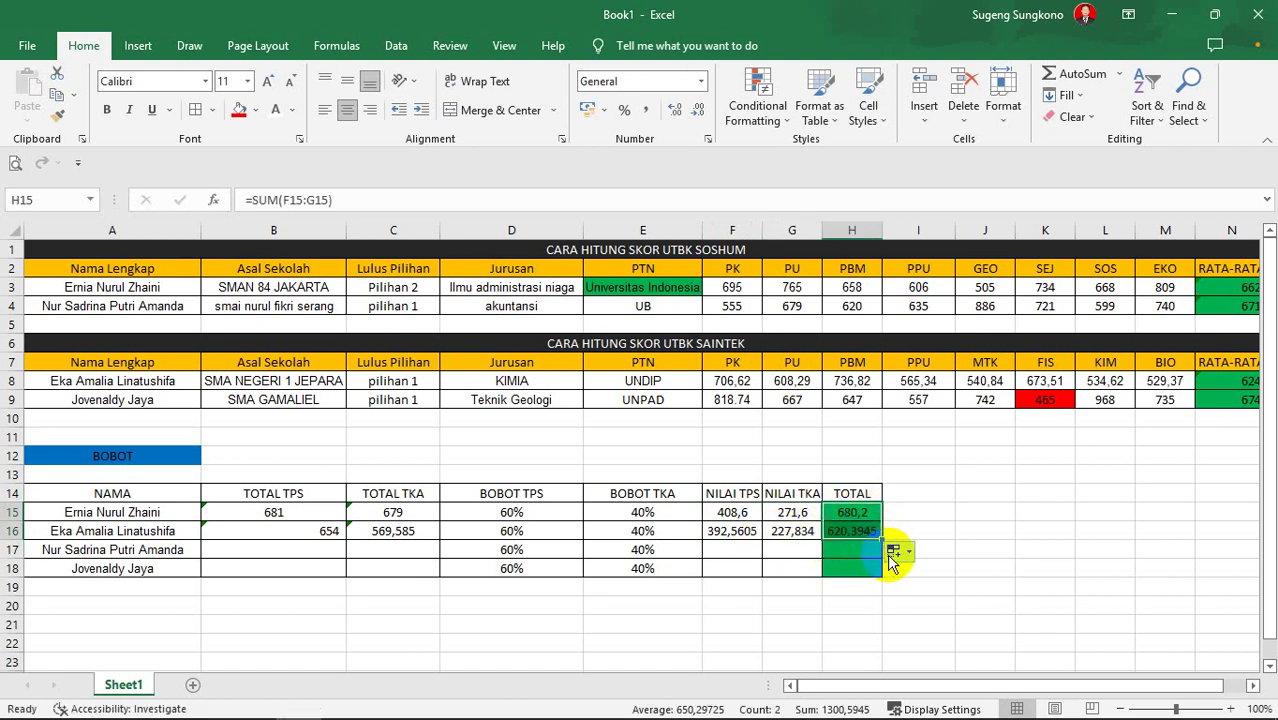
Fill the NILAI TPS, NILAI TKA and TOTAL formulas from F15:H15 down through row 18 for the remaining applicants.
click(282, 545)
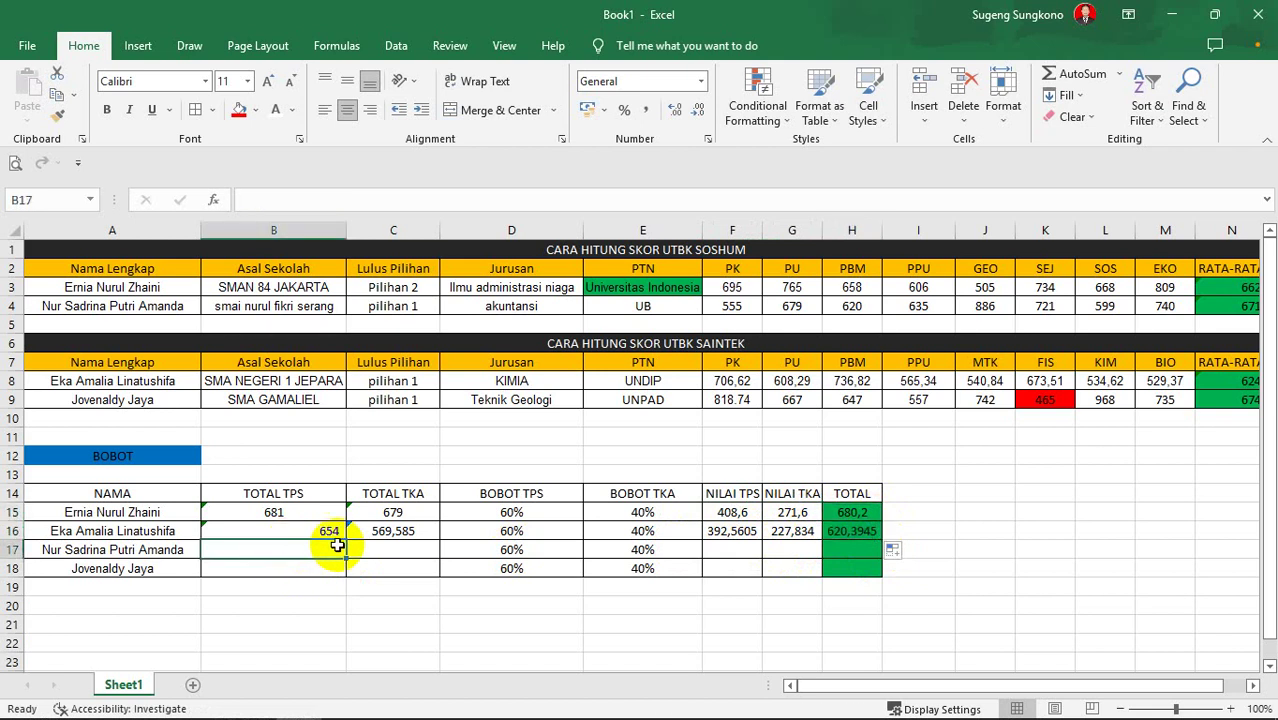
click(405, 546)
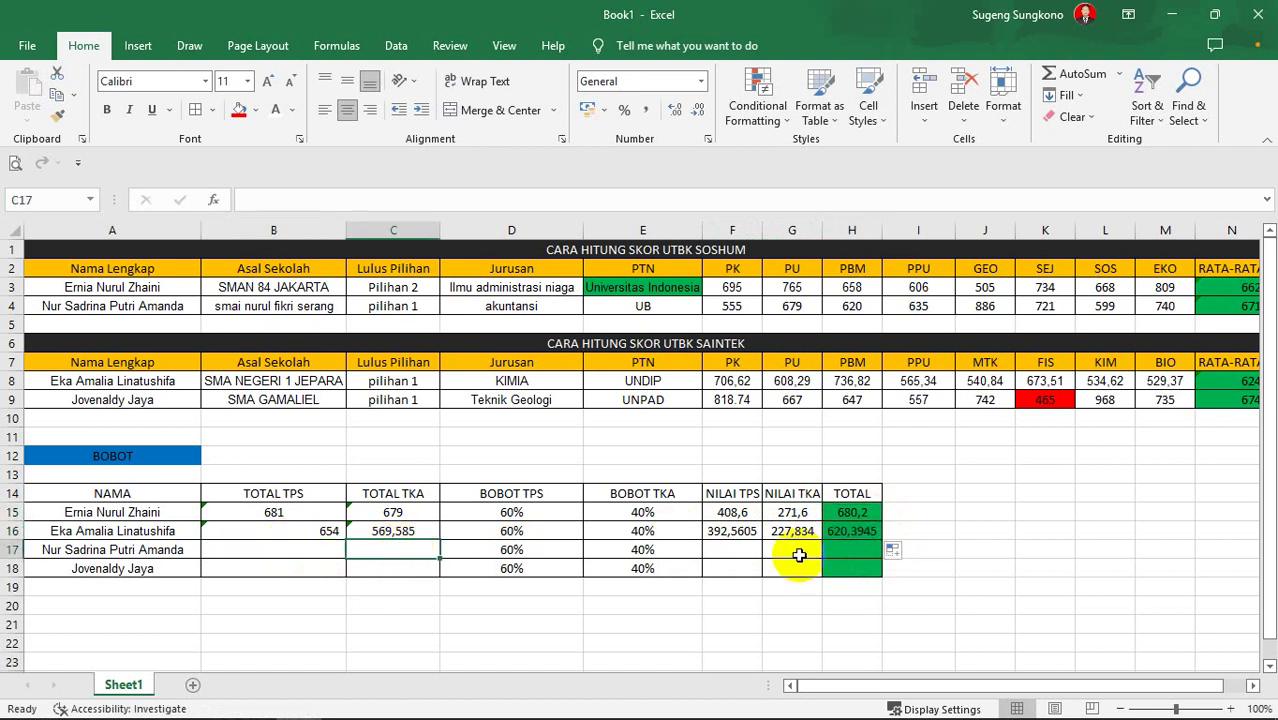
drag(746, 513, 886, 572)
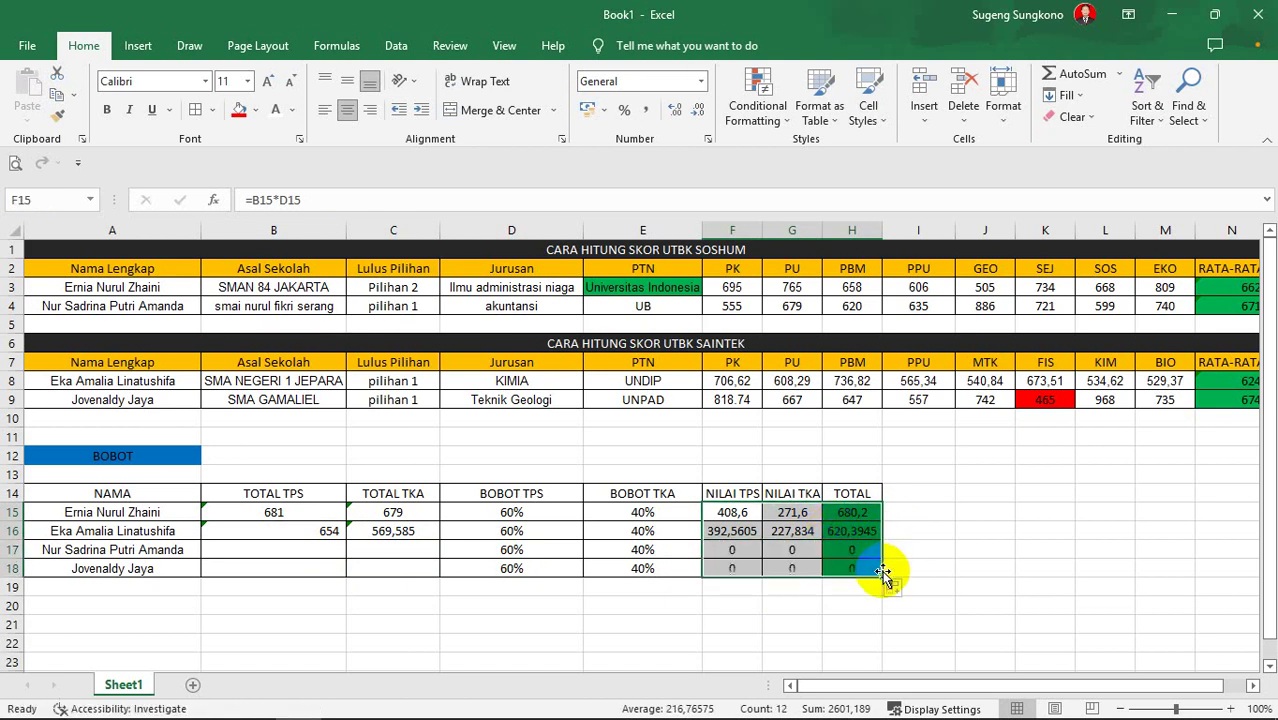
Enter =AVERAGE(F4:I4) in the third applicant's TOTAL TPS cell B17 and apply the comma number style to it.
click(287, 553)
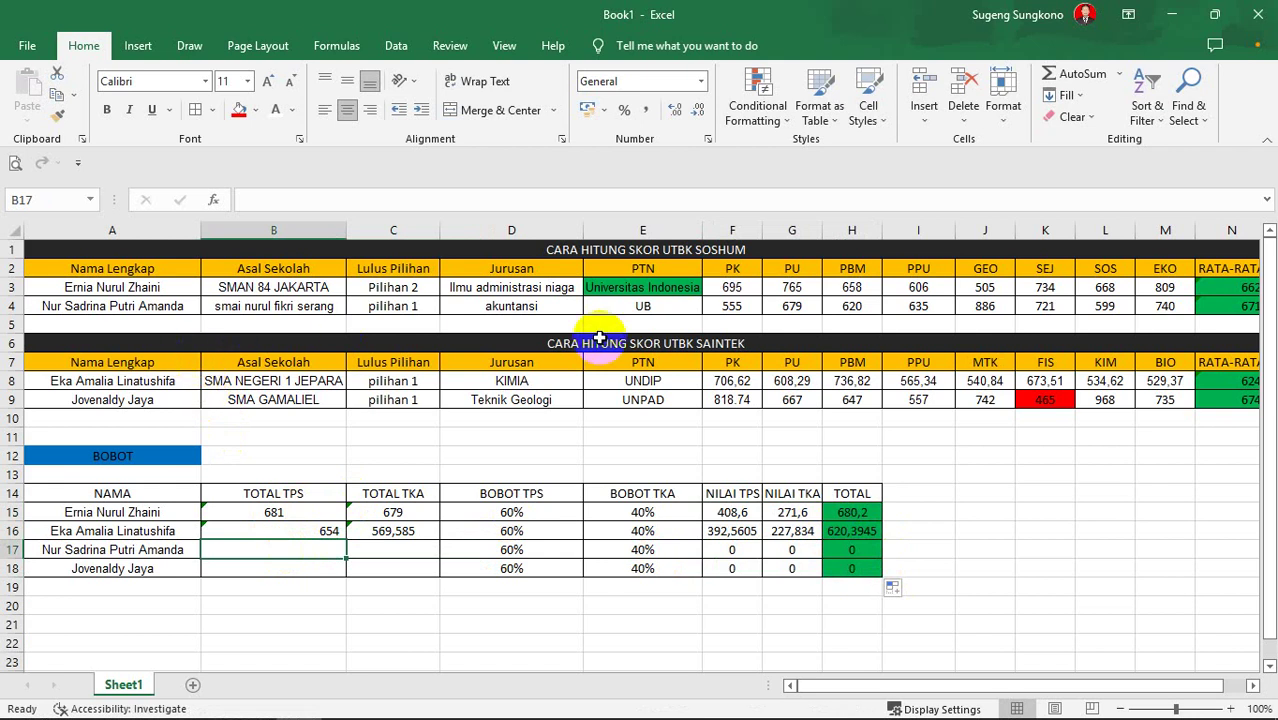
text(=AV)
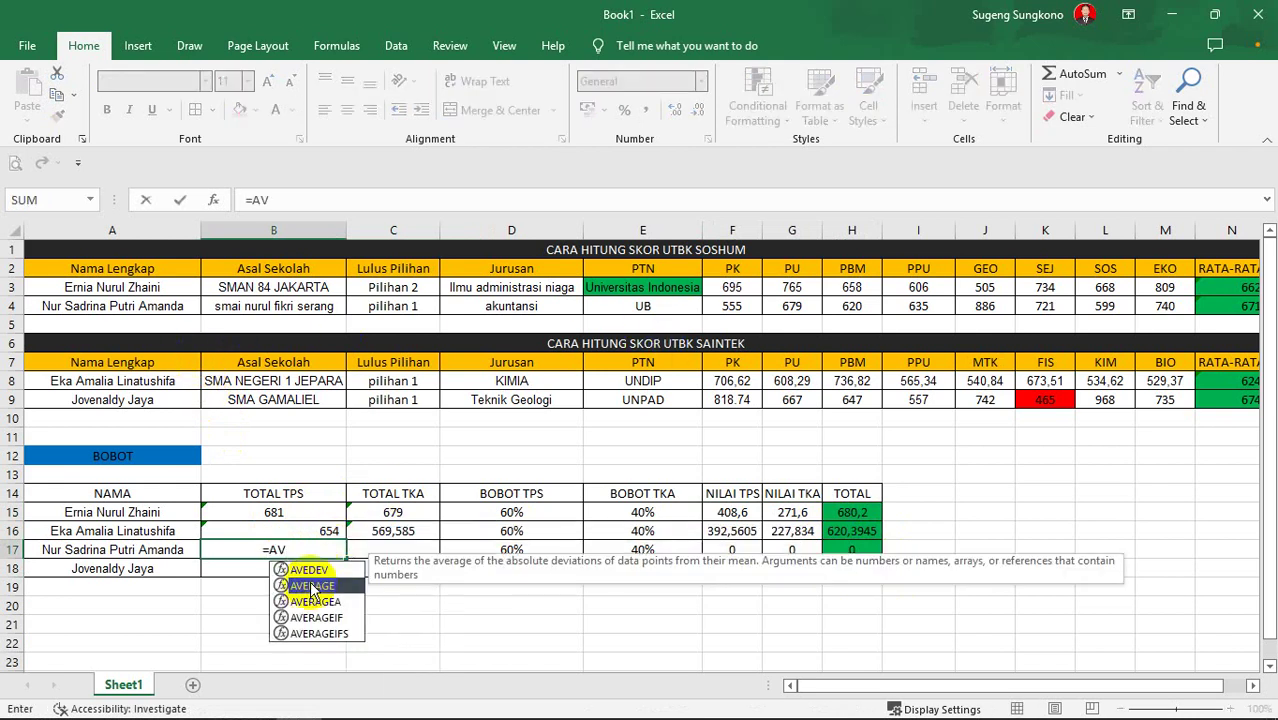
double_click(312, 586)
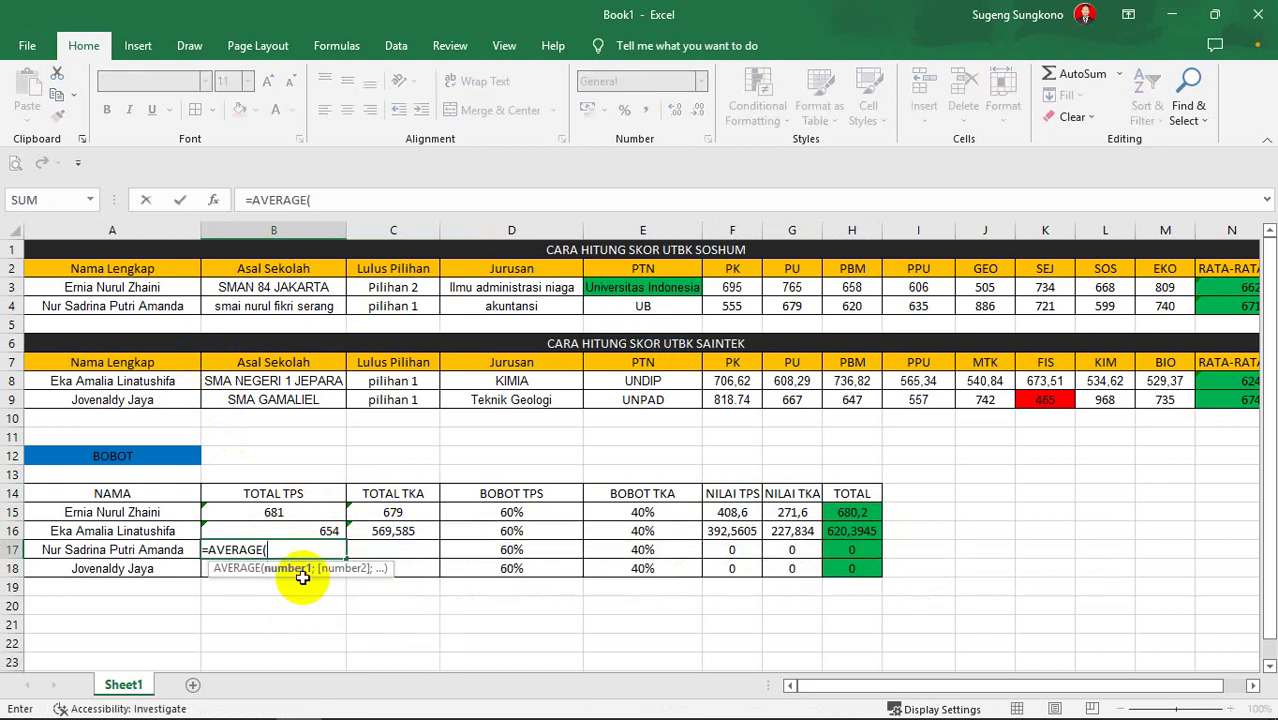
click(747, 306)
drag(747, 306, 907, 322)
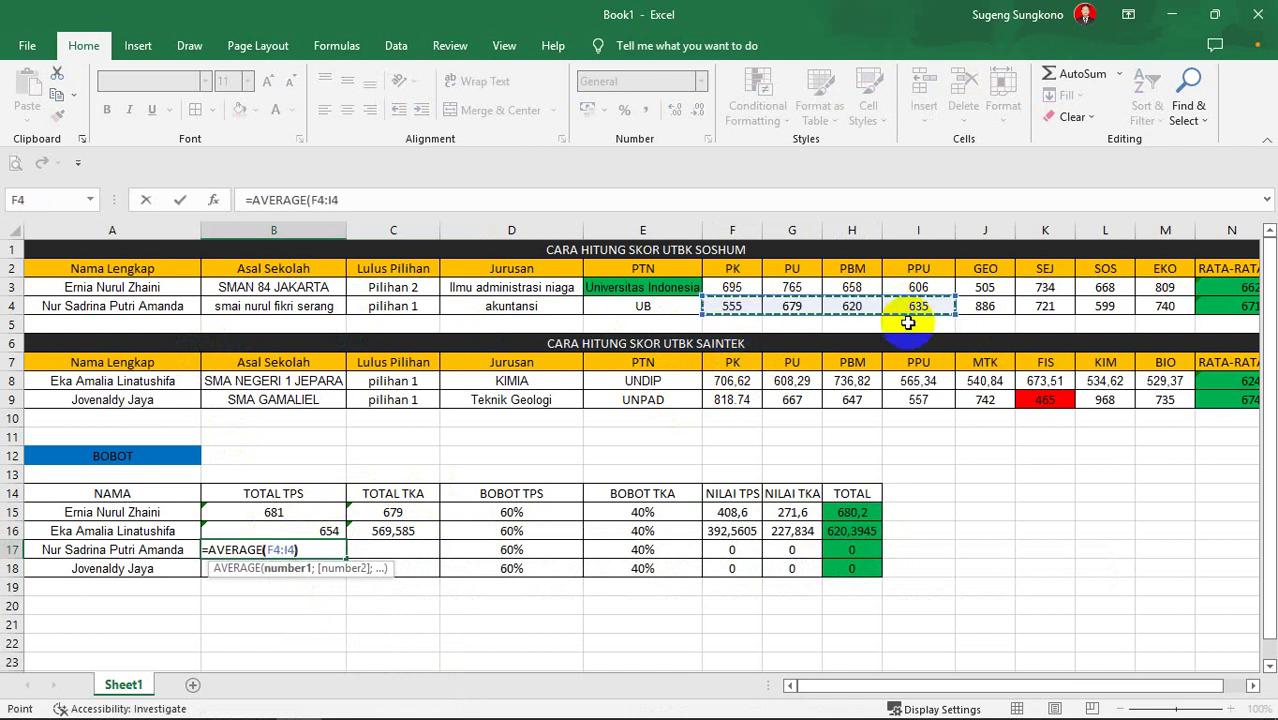
key(Return)
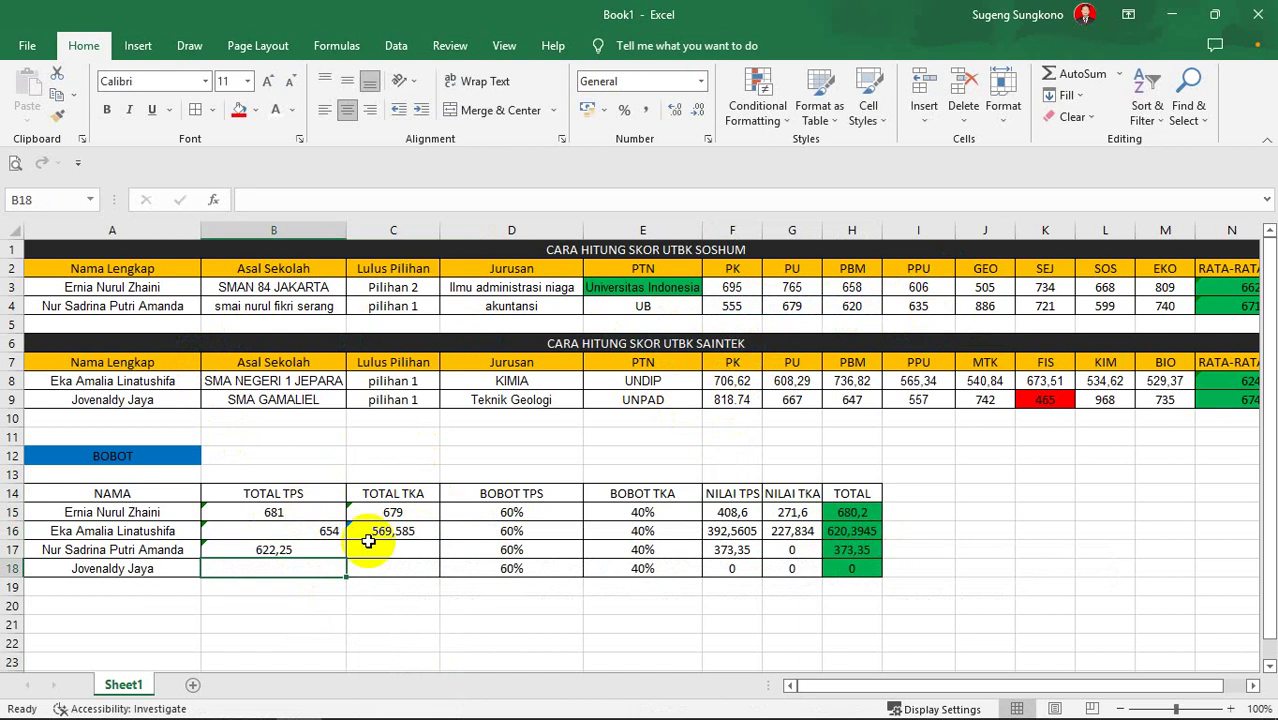
click(330, 550)
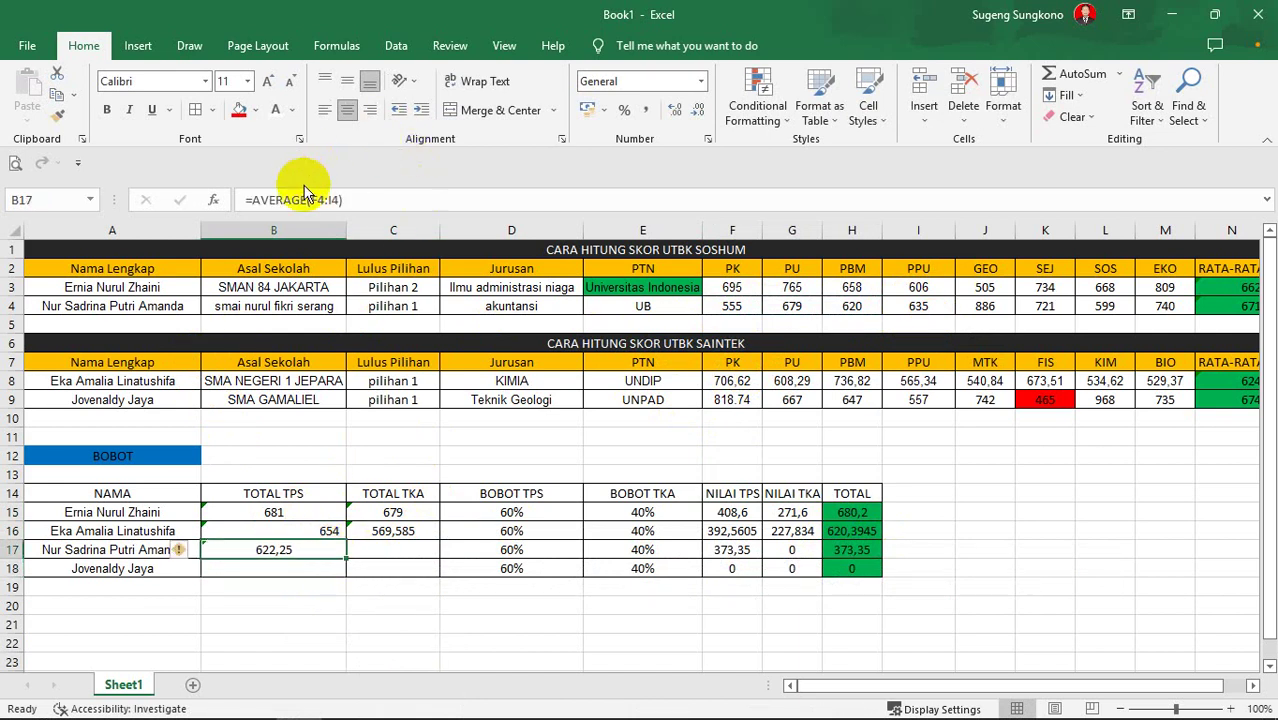
click(648, 112)
Enter the formula =AVERAGE(J4:M4) in the third applicant's TOTAL TKA cell C17 to average the GEO to EKO scores.
click(419, 550)
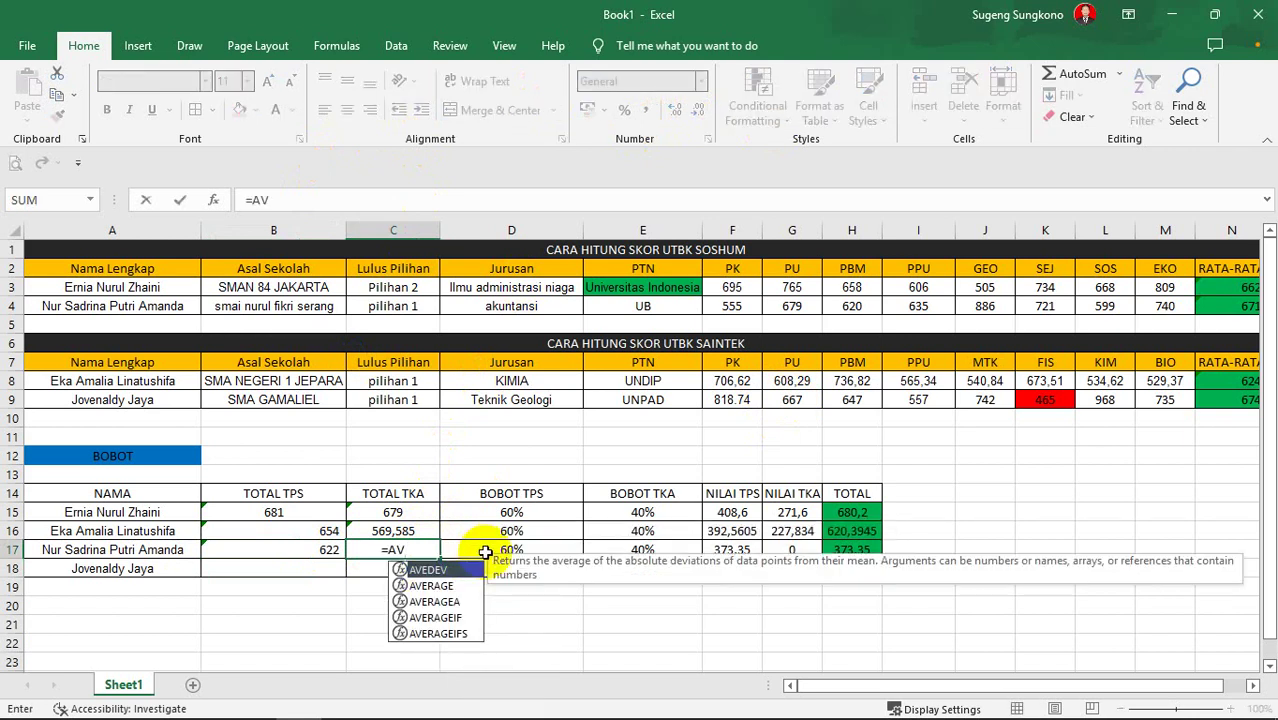
click(440, 589)
double_click(436, 587)
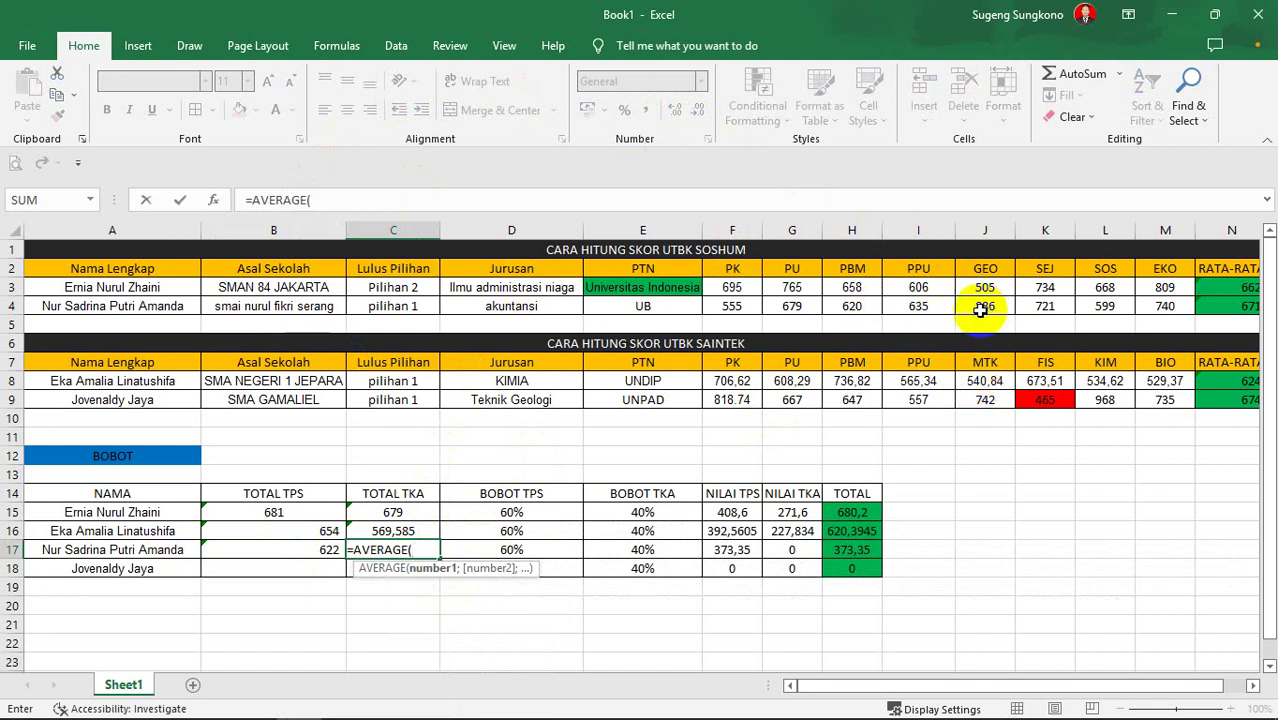
drag(981, 310, 1147, 305)
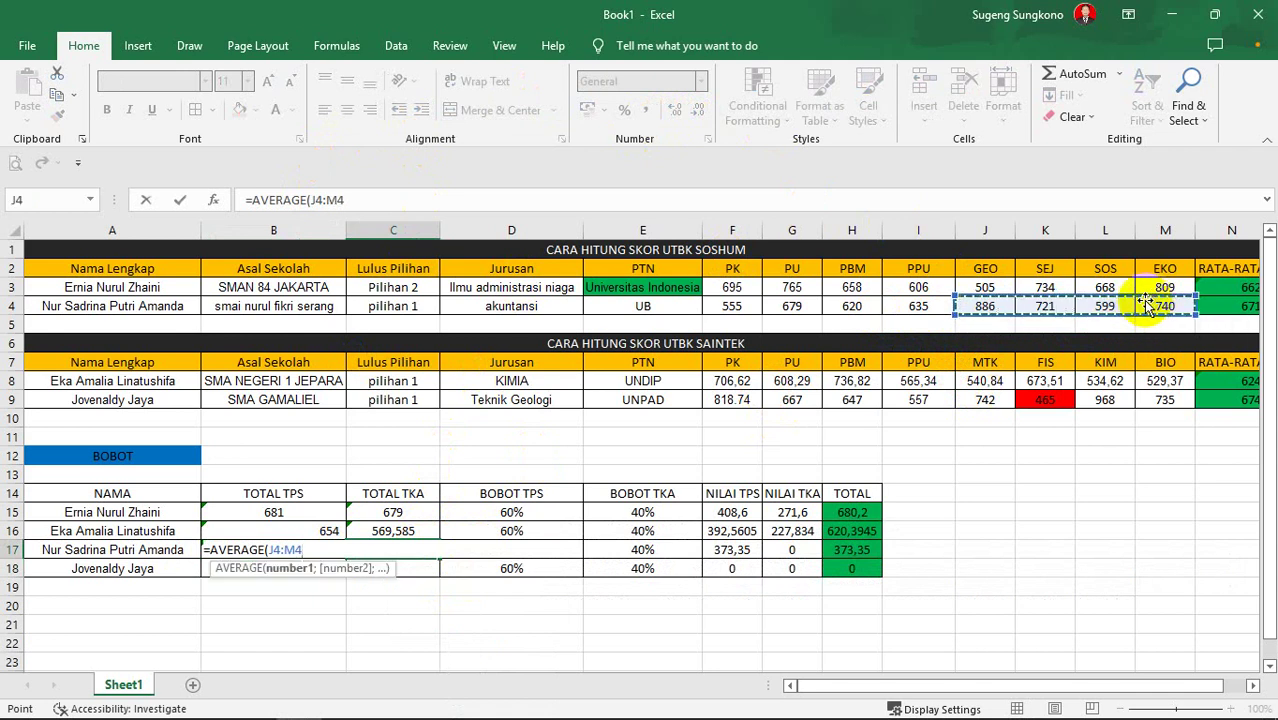
text())
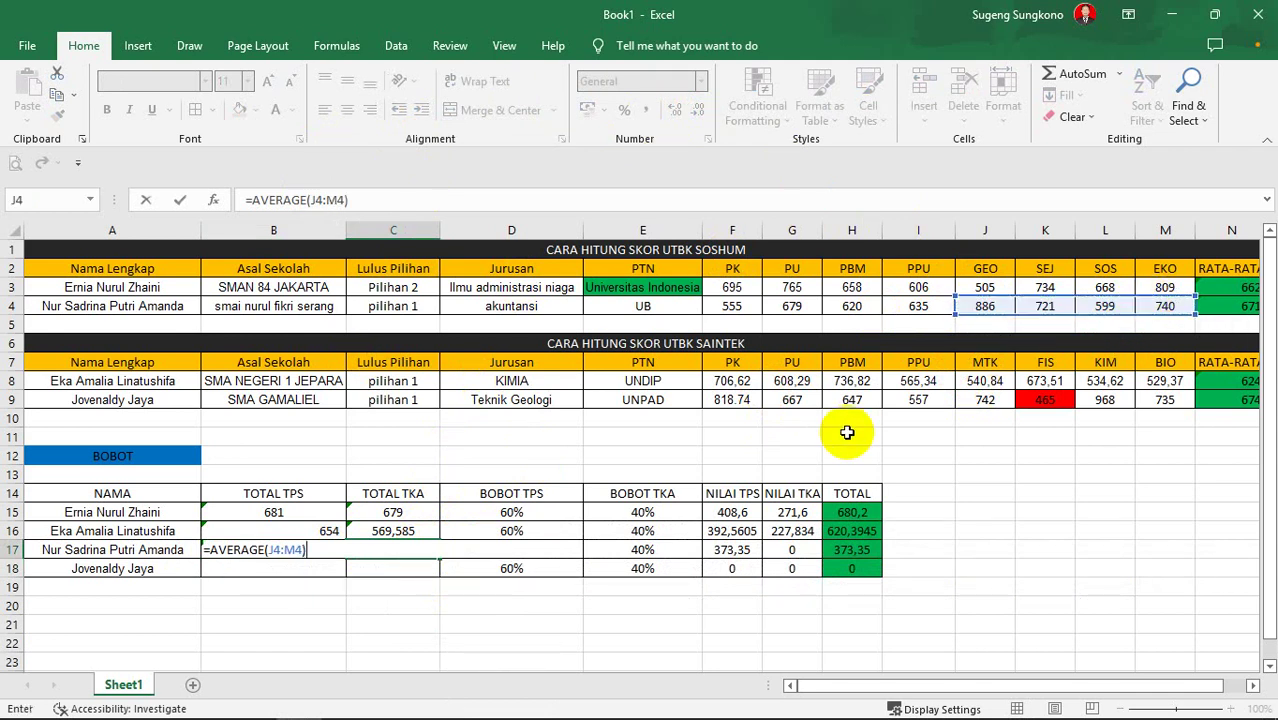
key(Return)
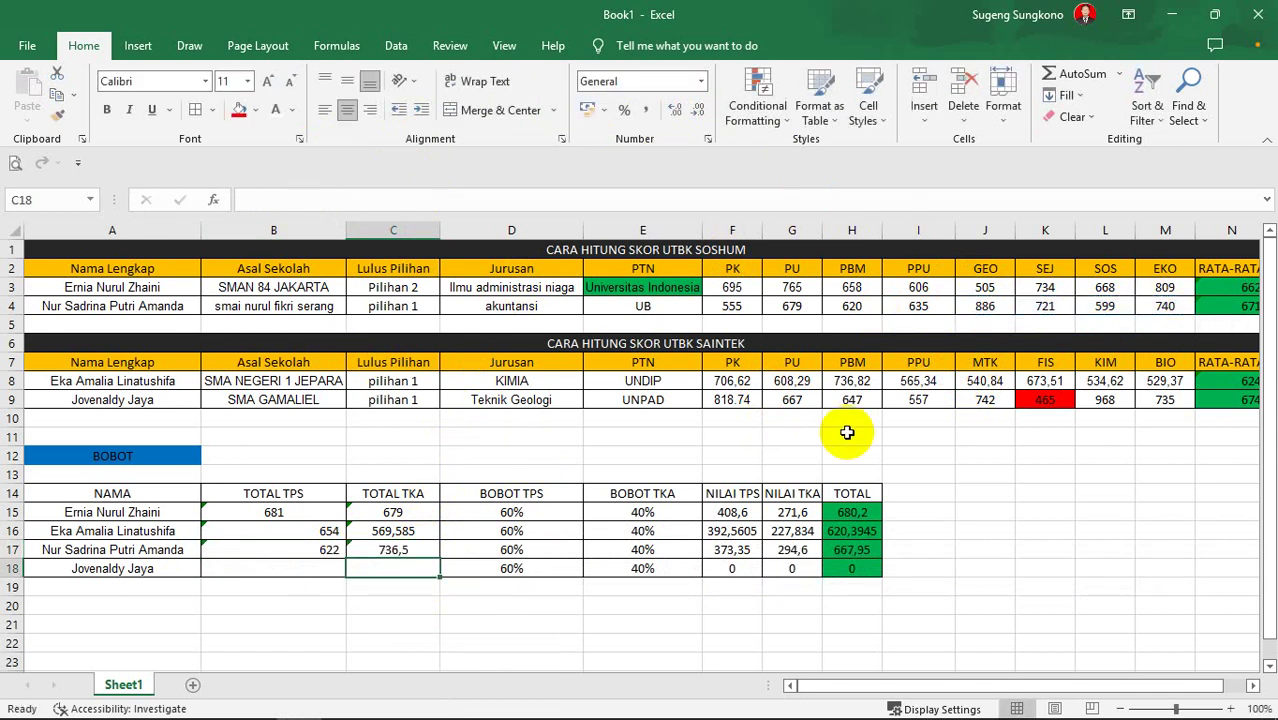
Enter the formula =AVERAGE(F9:I9) in the fourth applicant's TOTAL TPS cell B18 to average the PK to PPU scores.
click(313, 553)
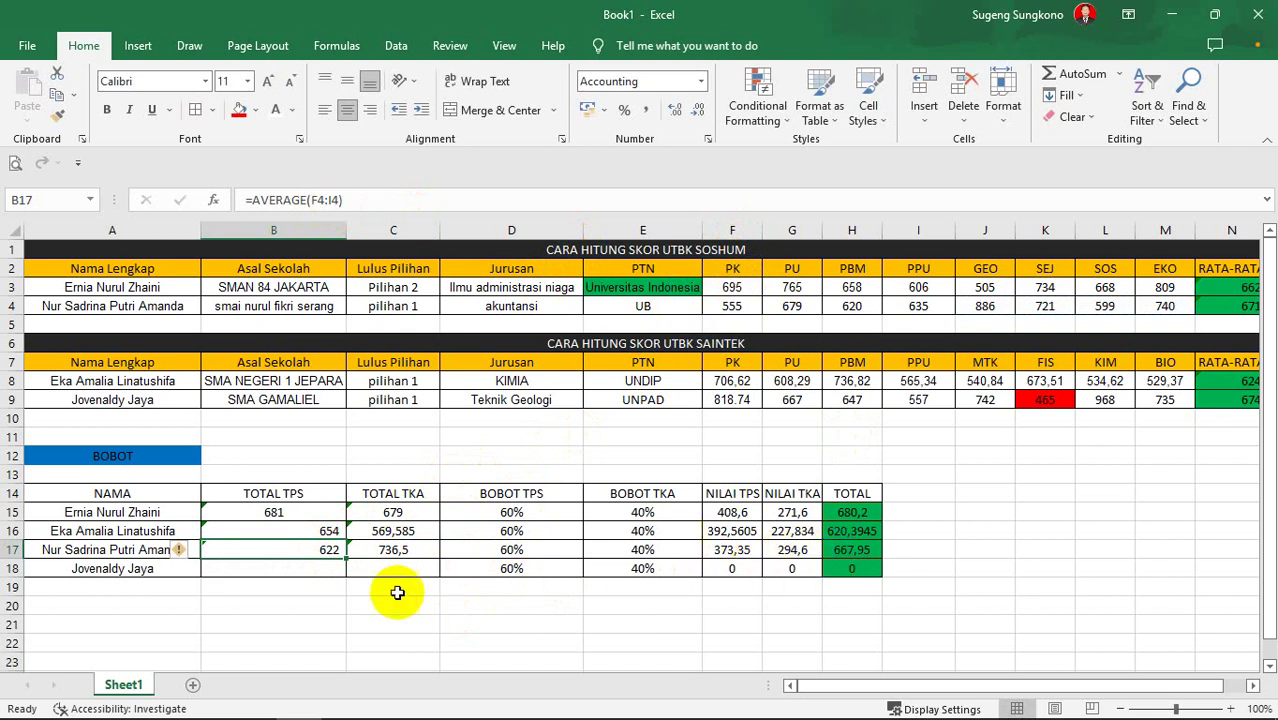
click(328, 569)
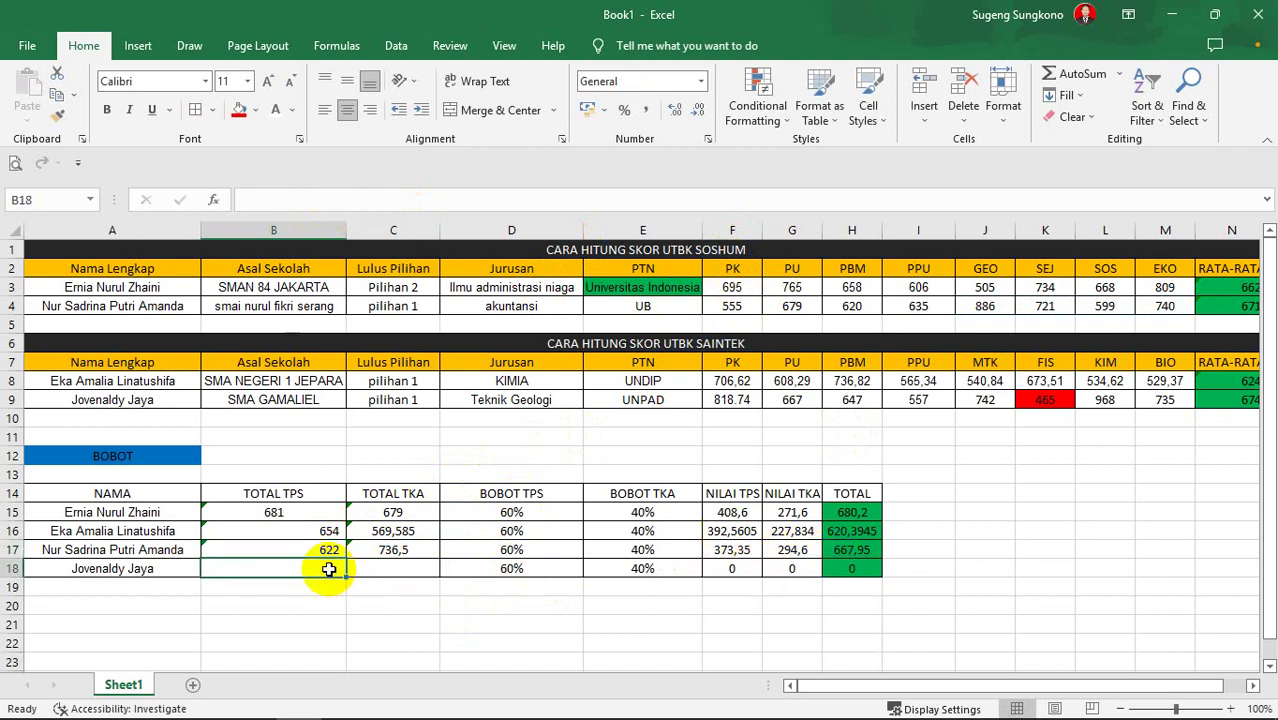
text(=)
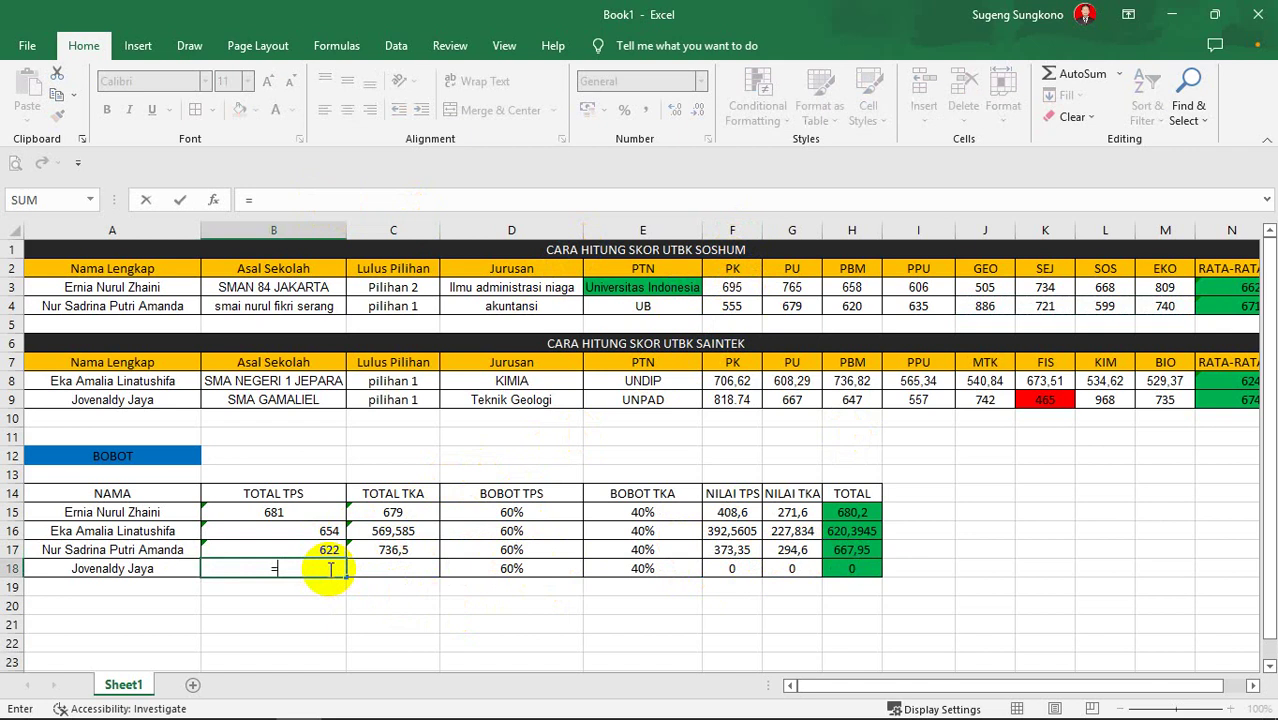
text(AVERA)
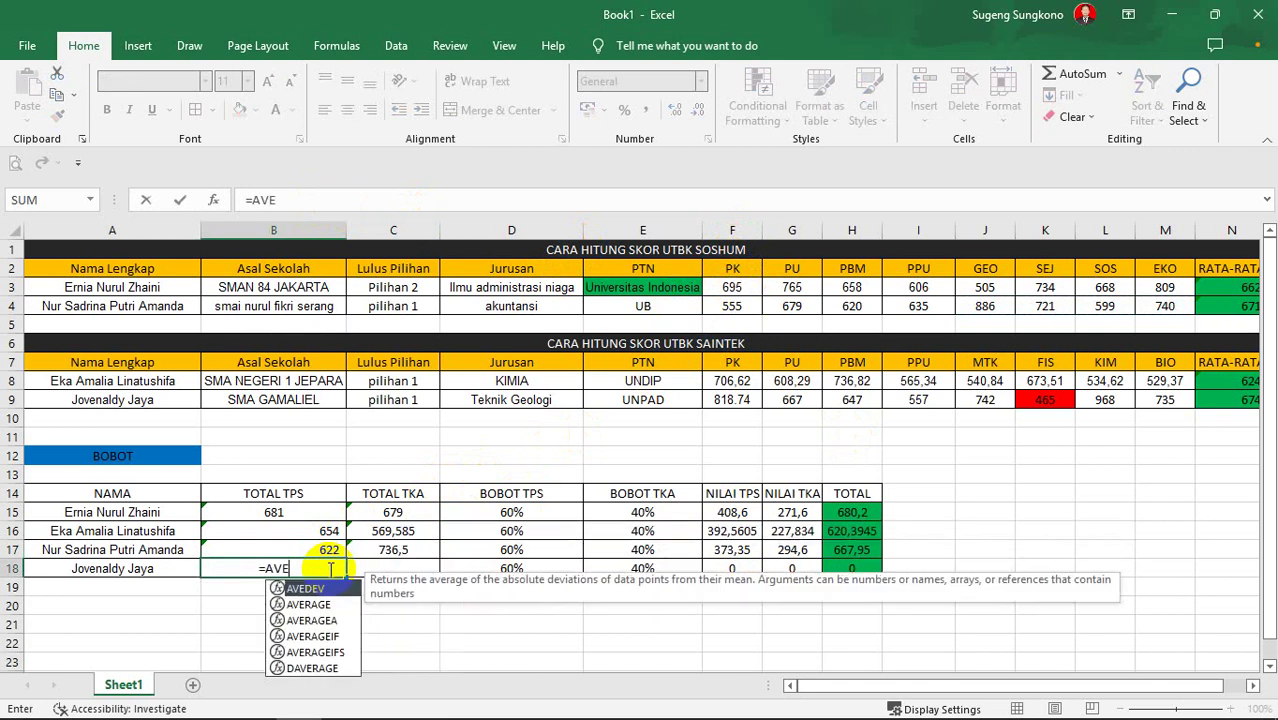
double_click(300, 588)
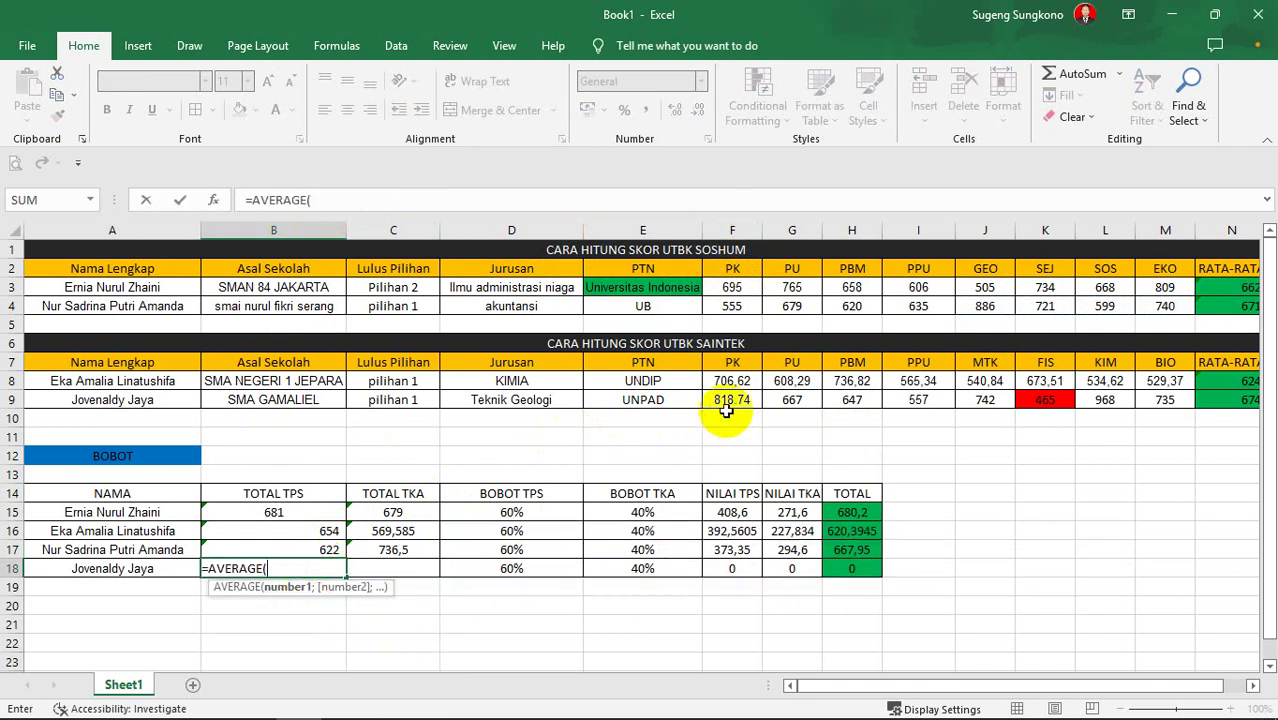
drag(730, 401, 947, 405)
text())
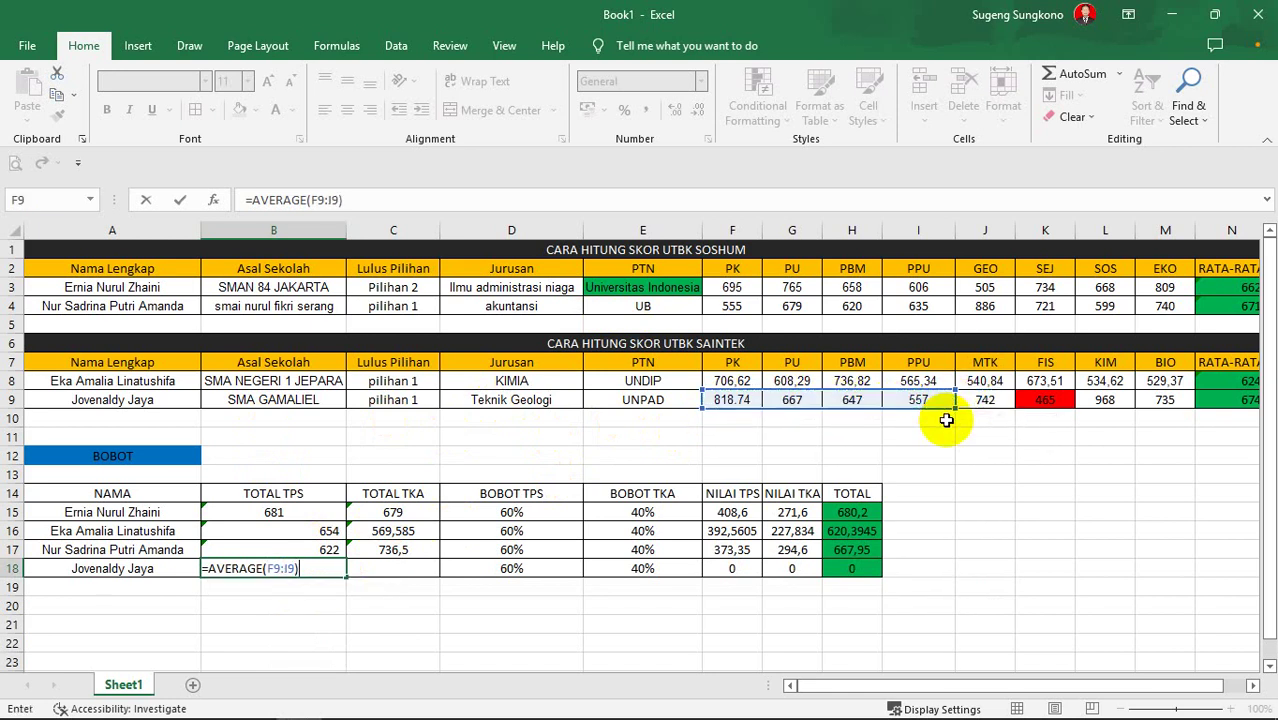
key(Return)
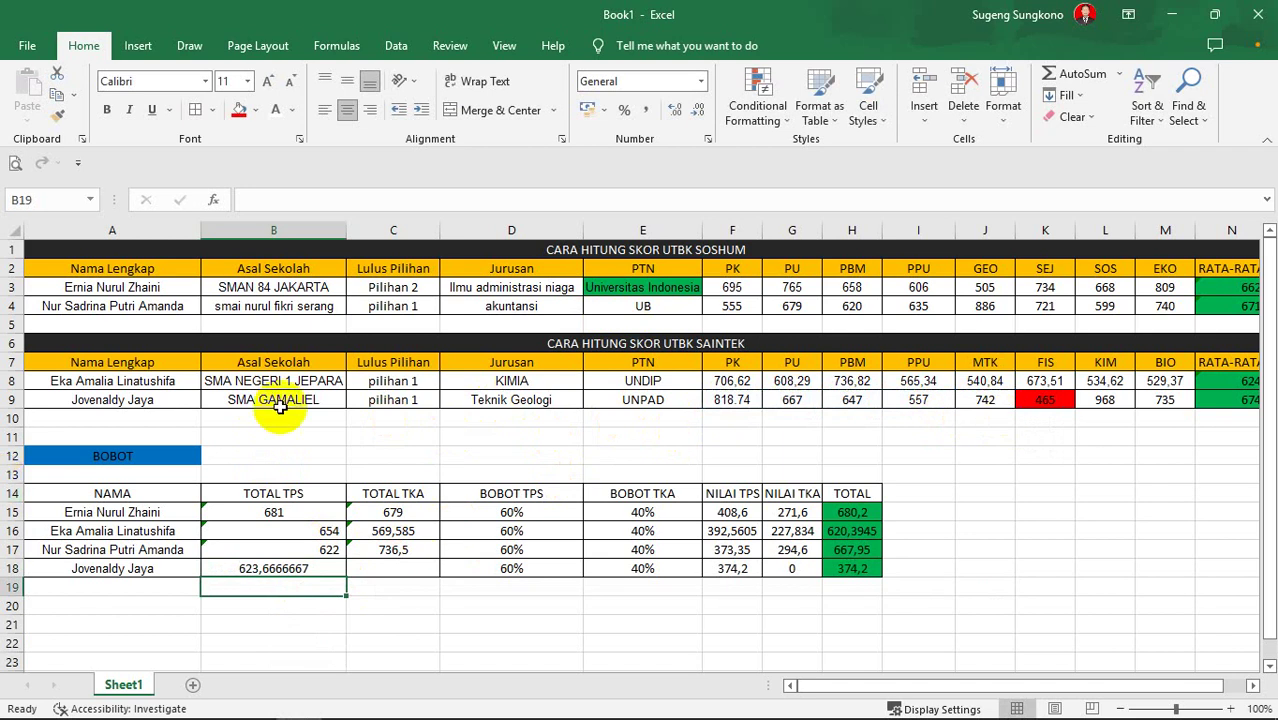
Enter the formula =AVERAGE(J9:M9) in the fourth applicant's TOTAL TKA cell C18 to average the MTK to BIO scores.
click(408, 571)
text(=AVER)
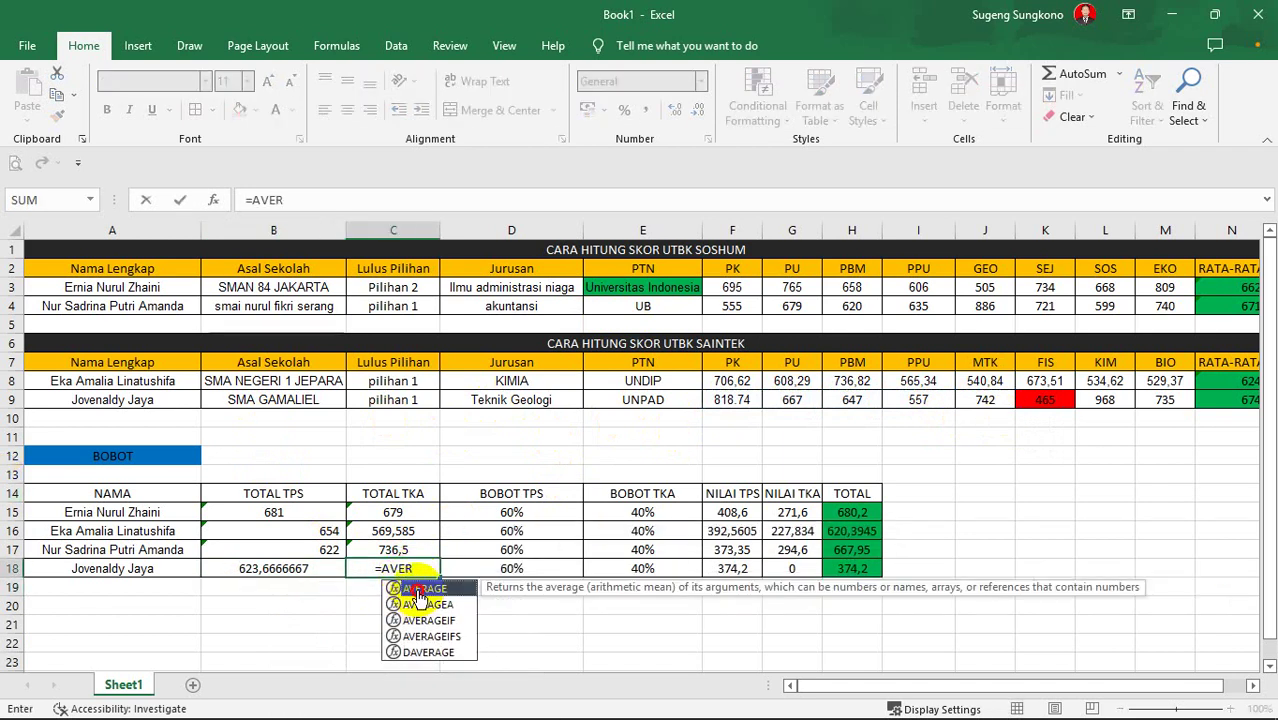
double_click(418, 590)
drag(985, 400, 1160, 400)
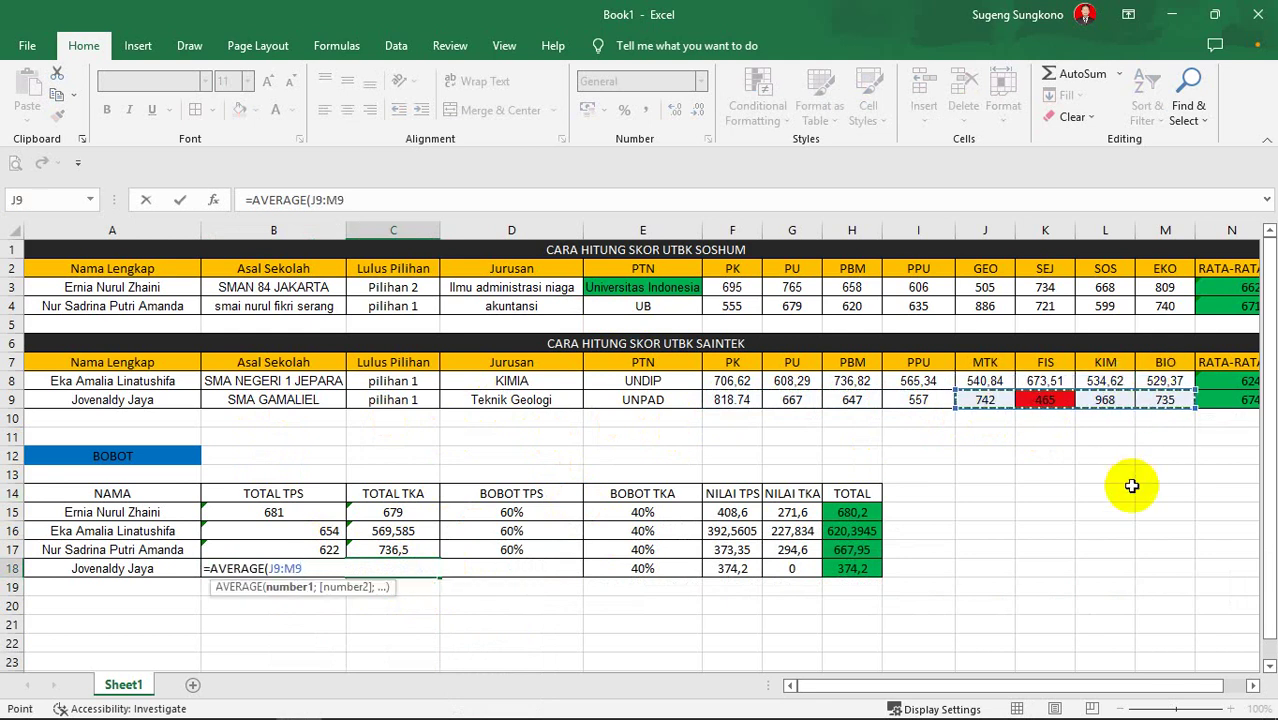
key(Return)
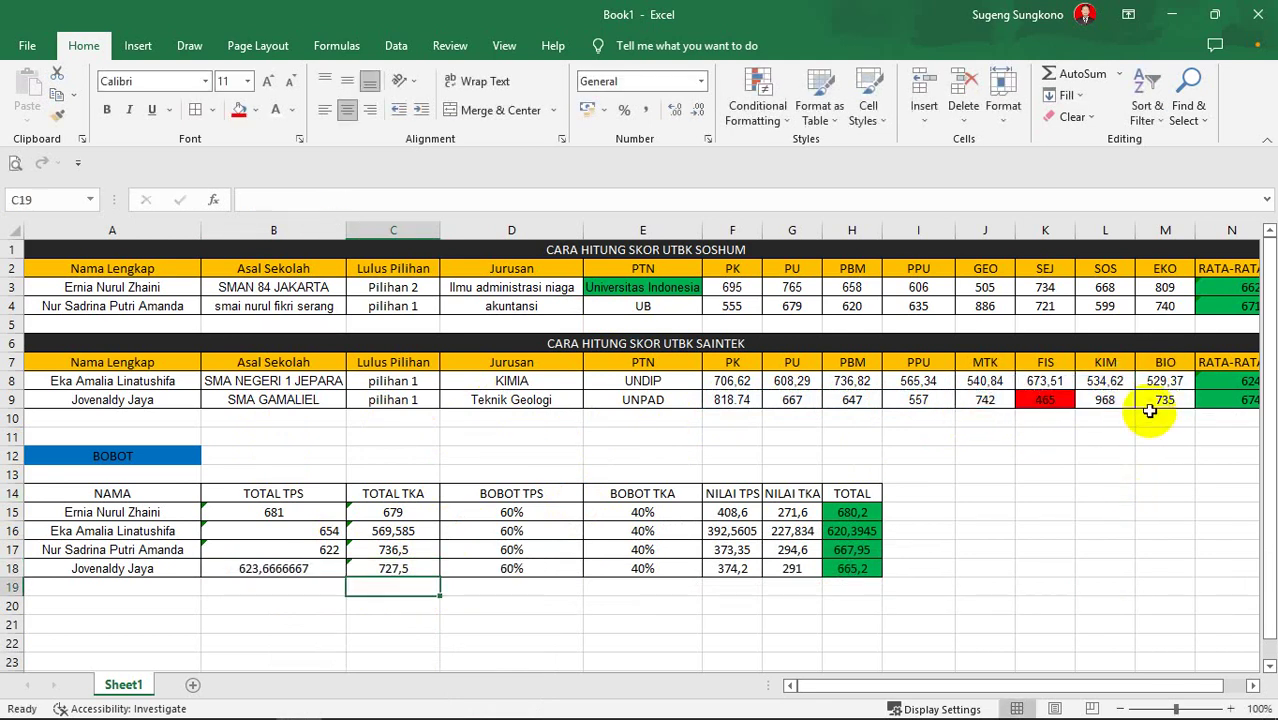
Apply the comma number style to TOTAL TPS cell B18 and to the TOTAL TKA cells C16, C17 and C18.
click(294, 567)
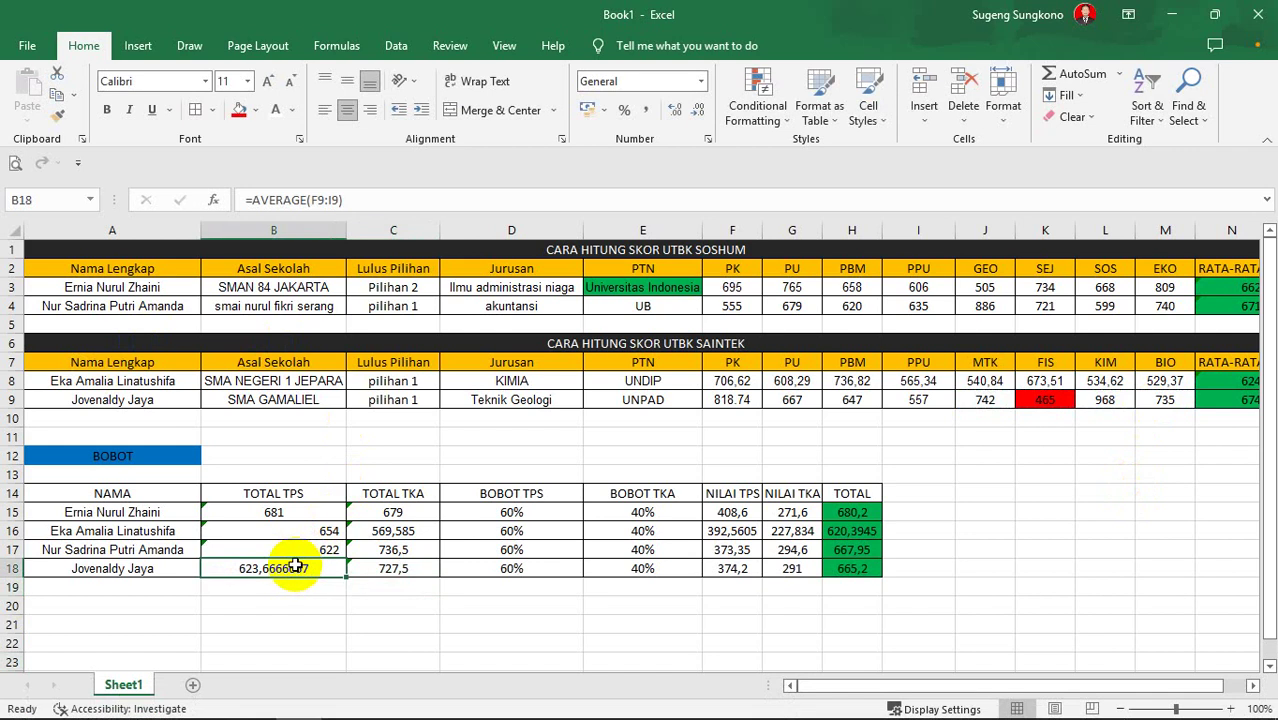
click(646, 109)
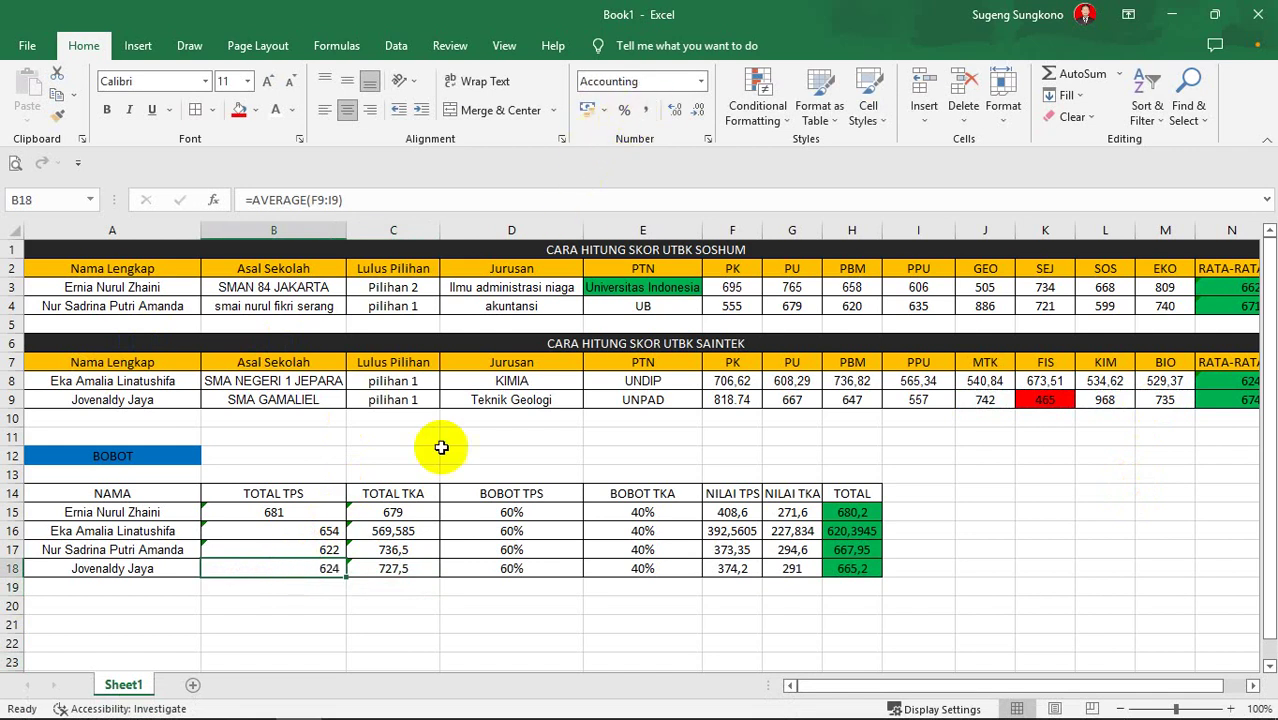
click(412, 568)
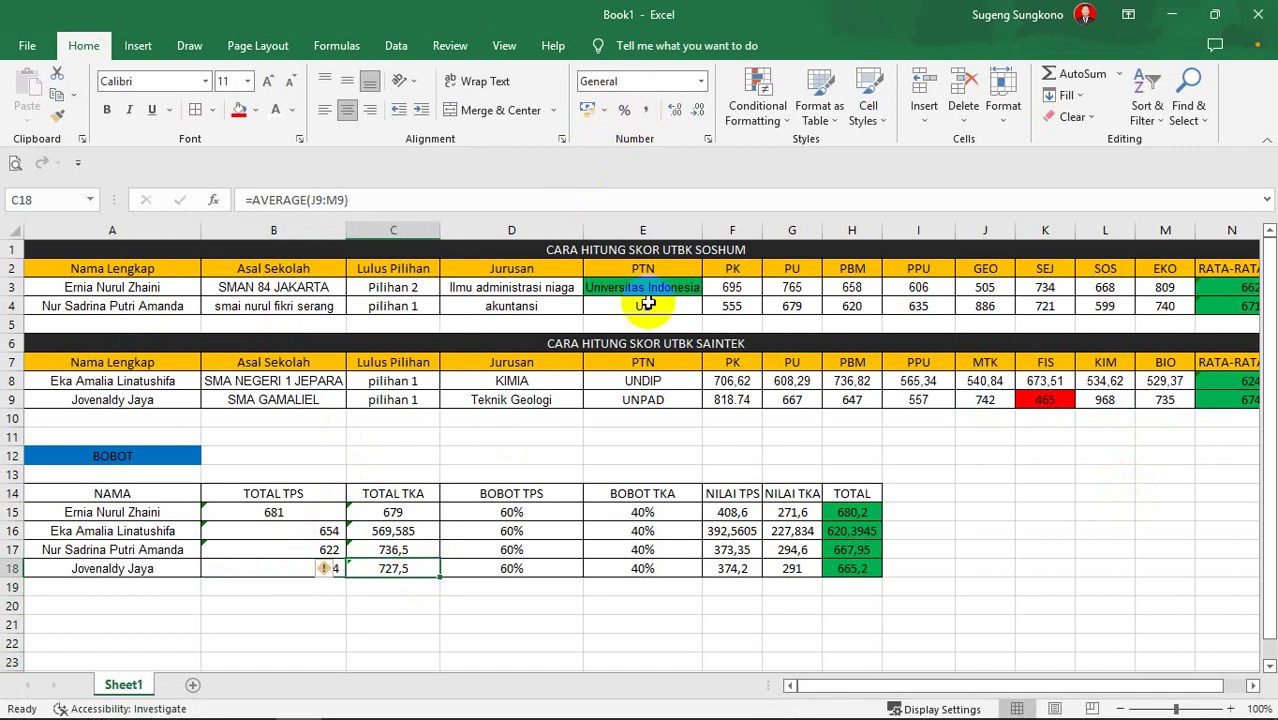
click(646, 109)
click(400, 550)
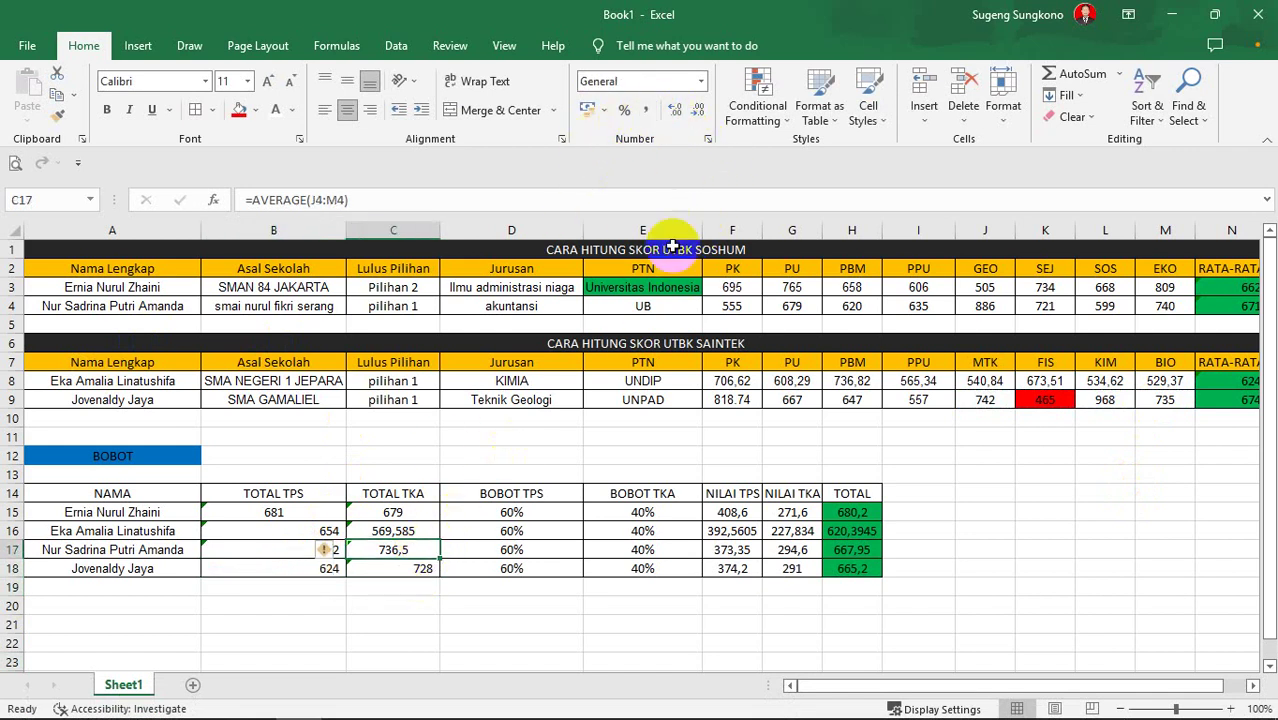
click(645, 111)
click(403, 531)
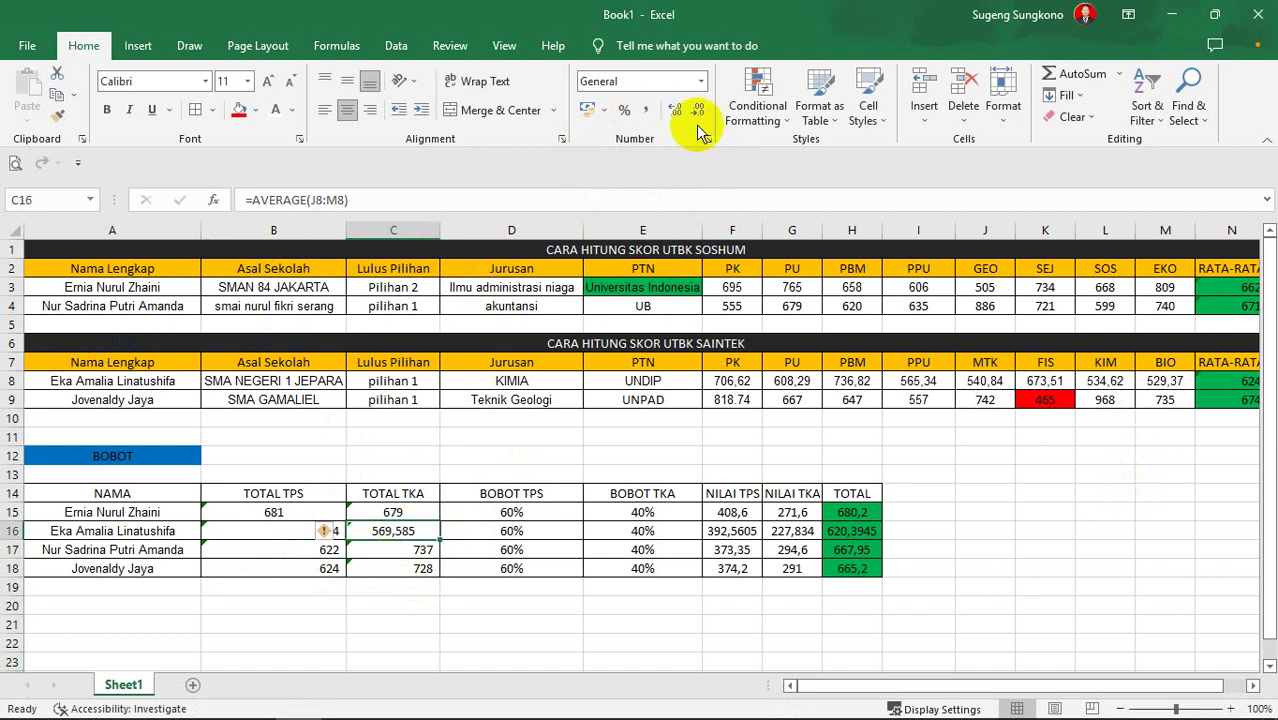
click(737, 615)
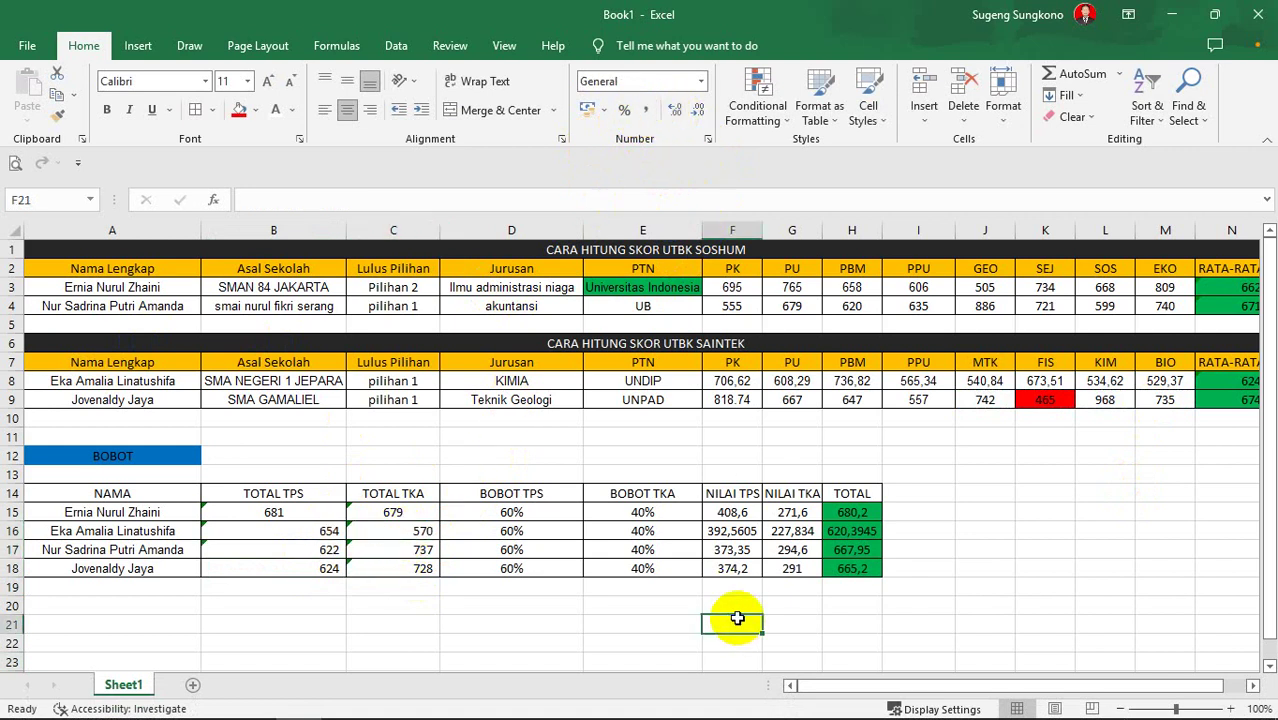
Apply the comma number style to the NILAI TPS cells F16, F17 and F18.
click(425, 558)
click(787, 550)
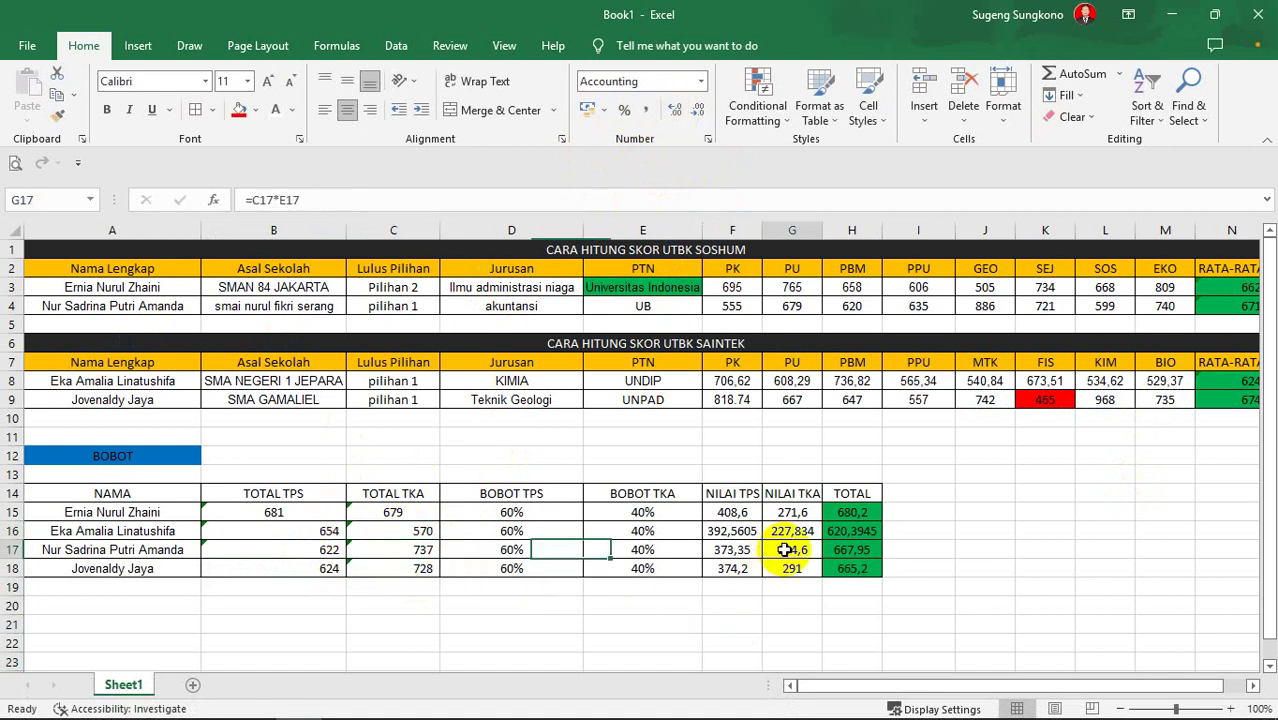
click(740, 550)
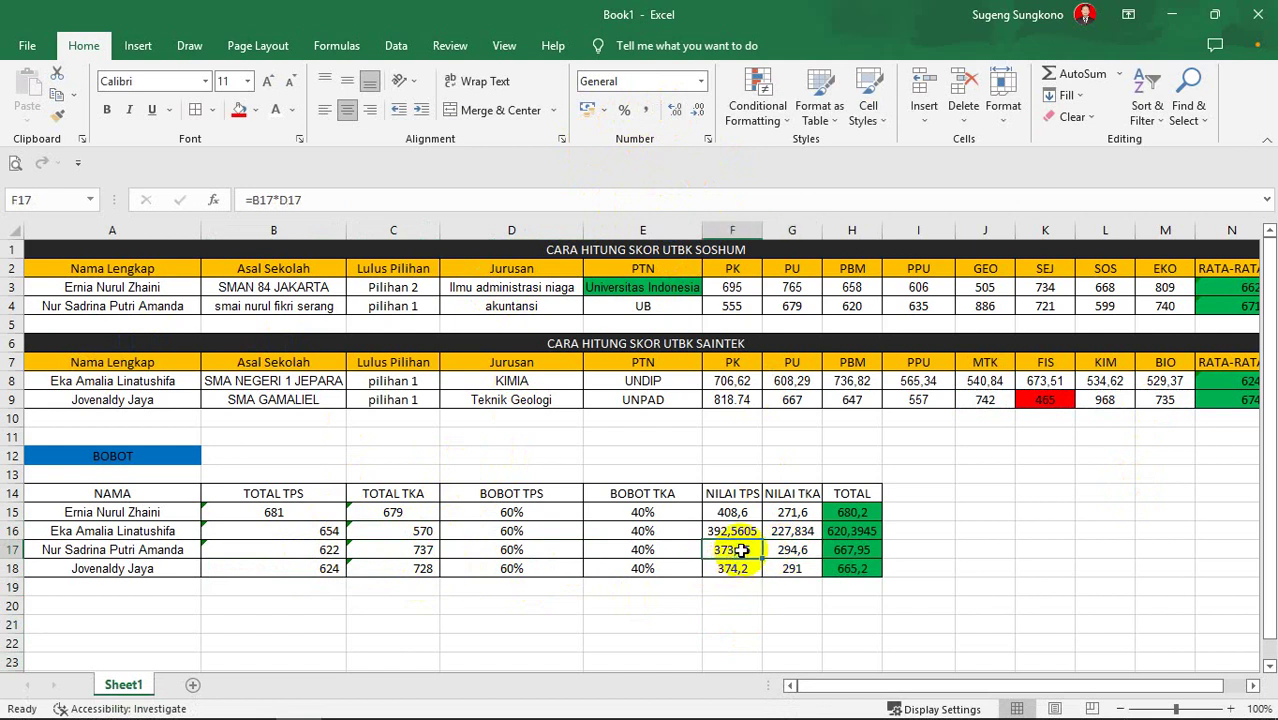
click(748, 531)
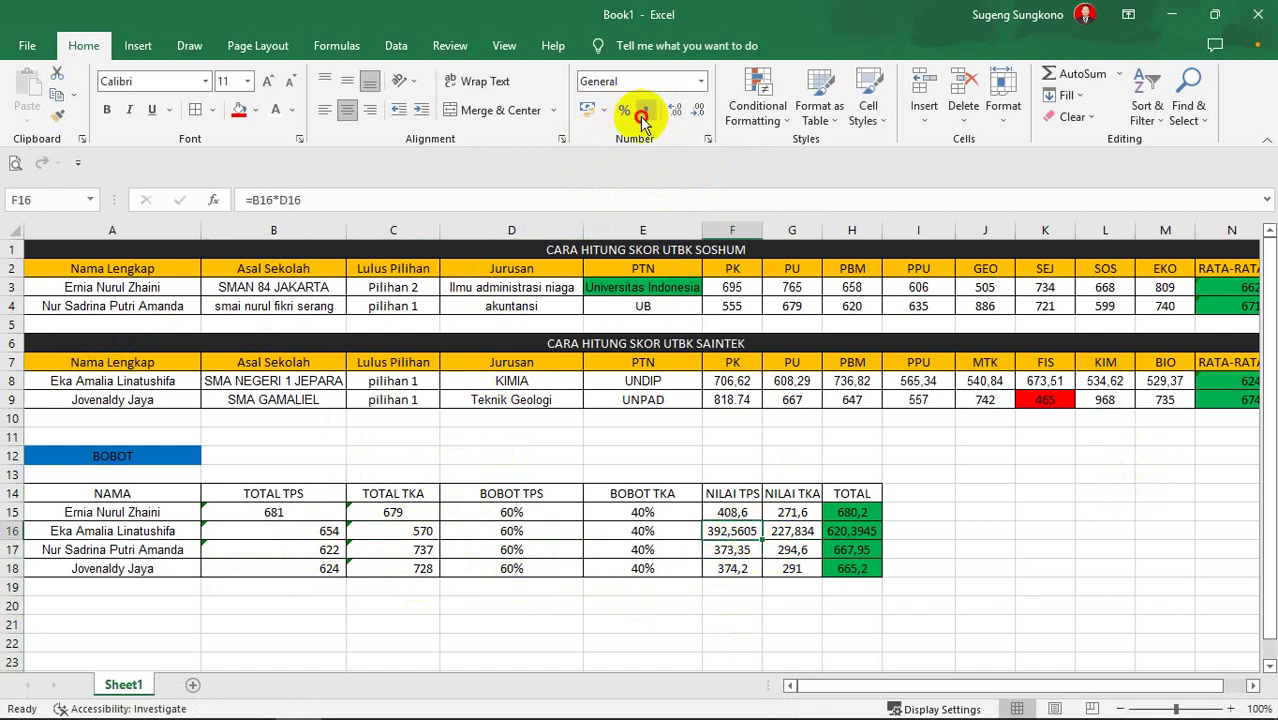
click(641, 118)
click(735, 550)
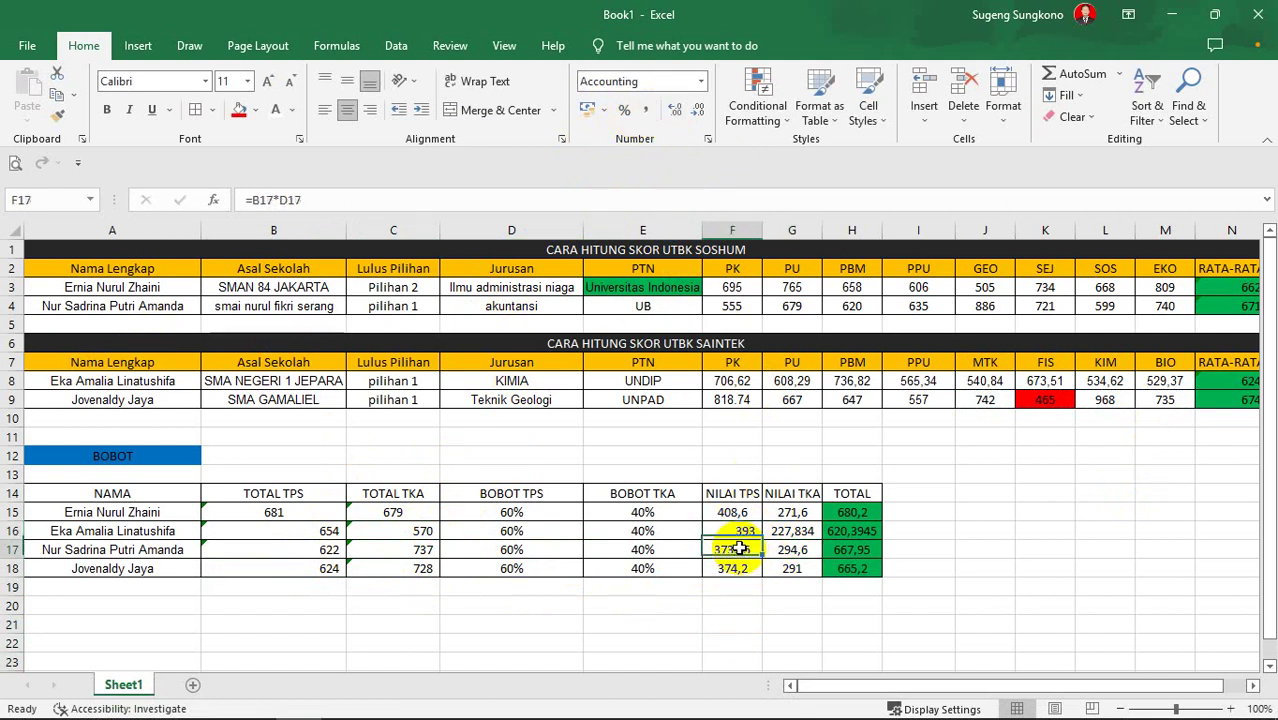
click(648, 114)
click(735, 568)
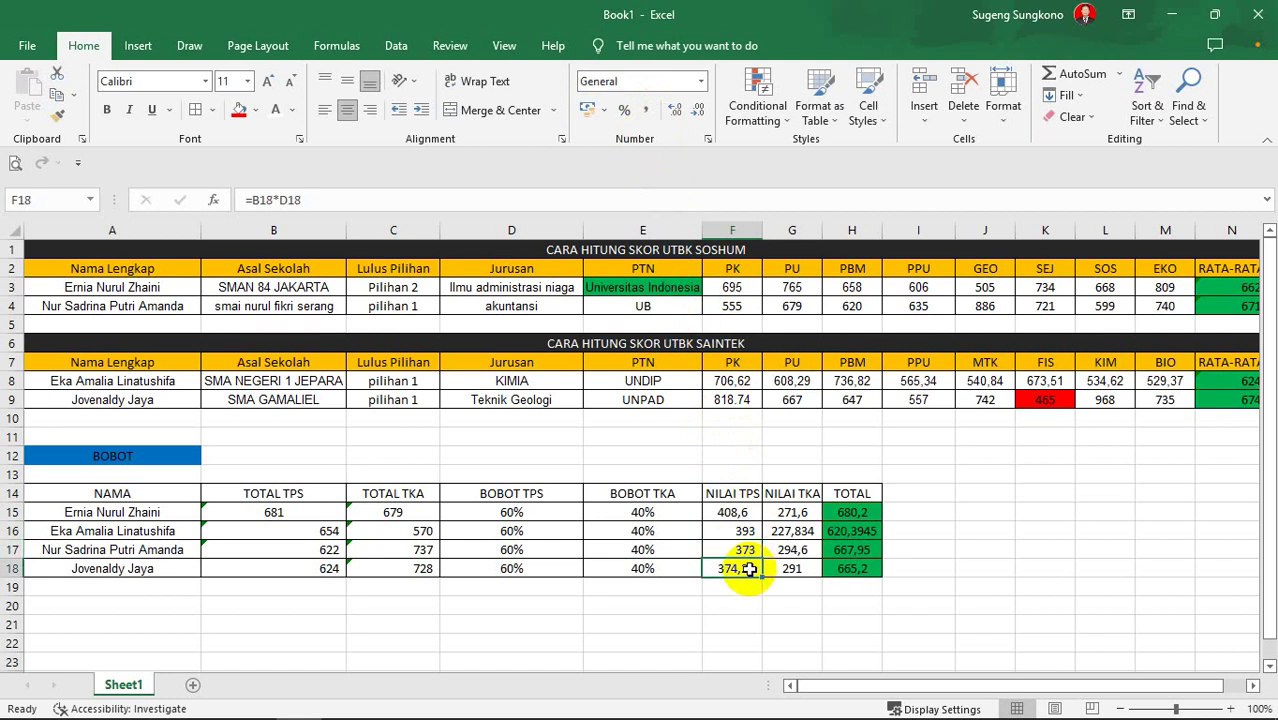
click(648, 116)
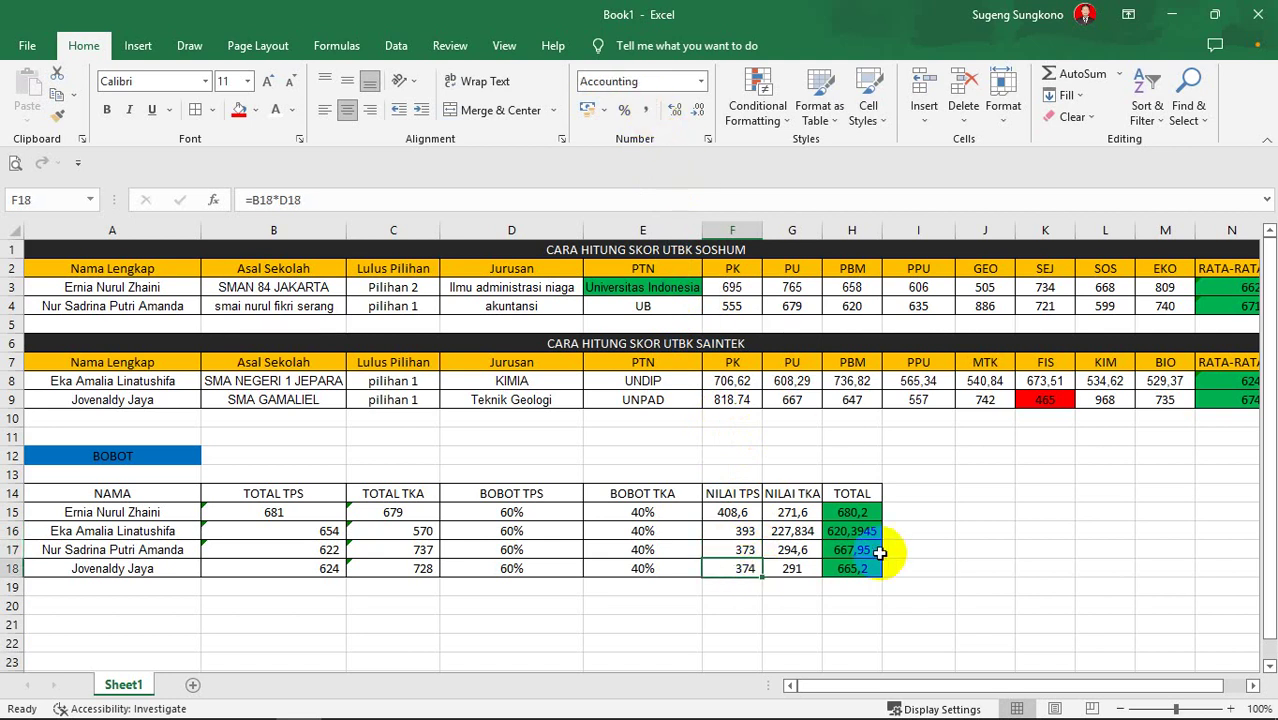
Apply the comma number style to the weighted TOTAL cells H16, H17 and H18.
click(855, 511)
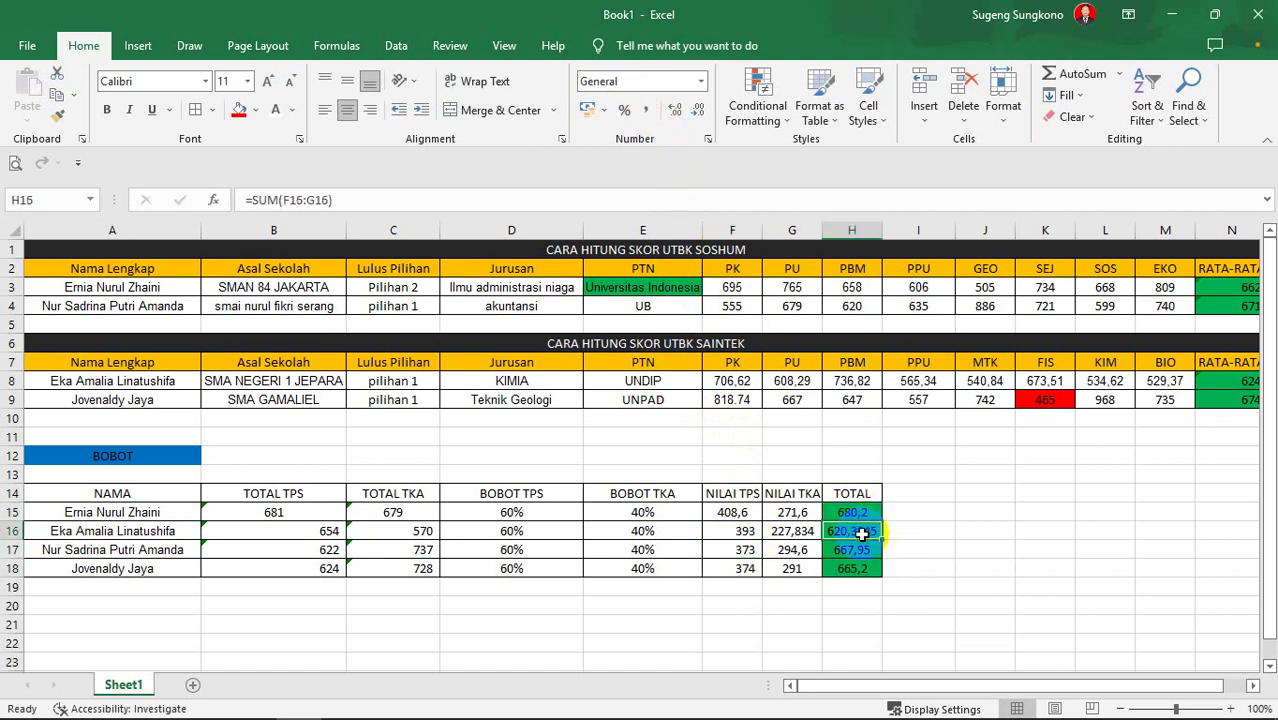
click(648, 110)
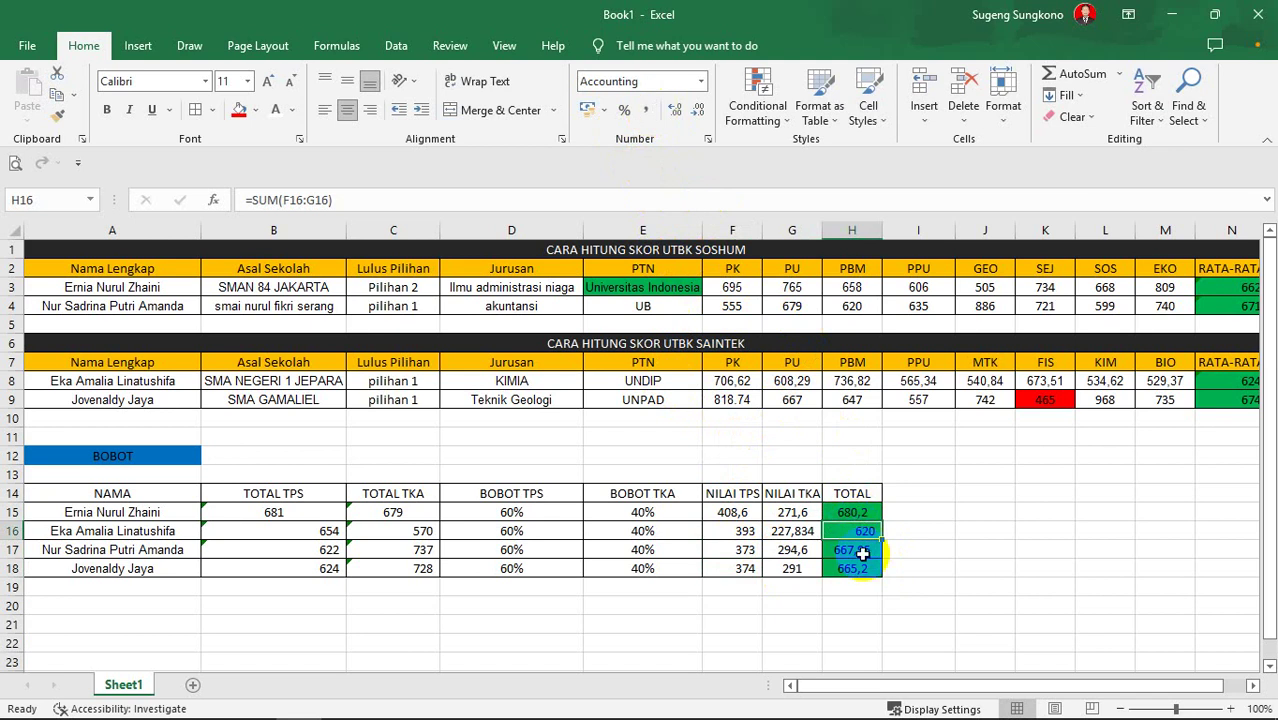
drag(862, 553, 862, 570)
click(648, 110)
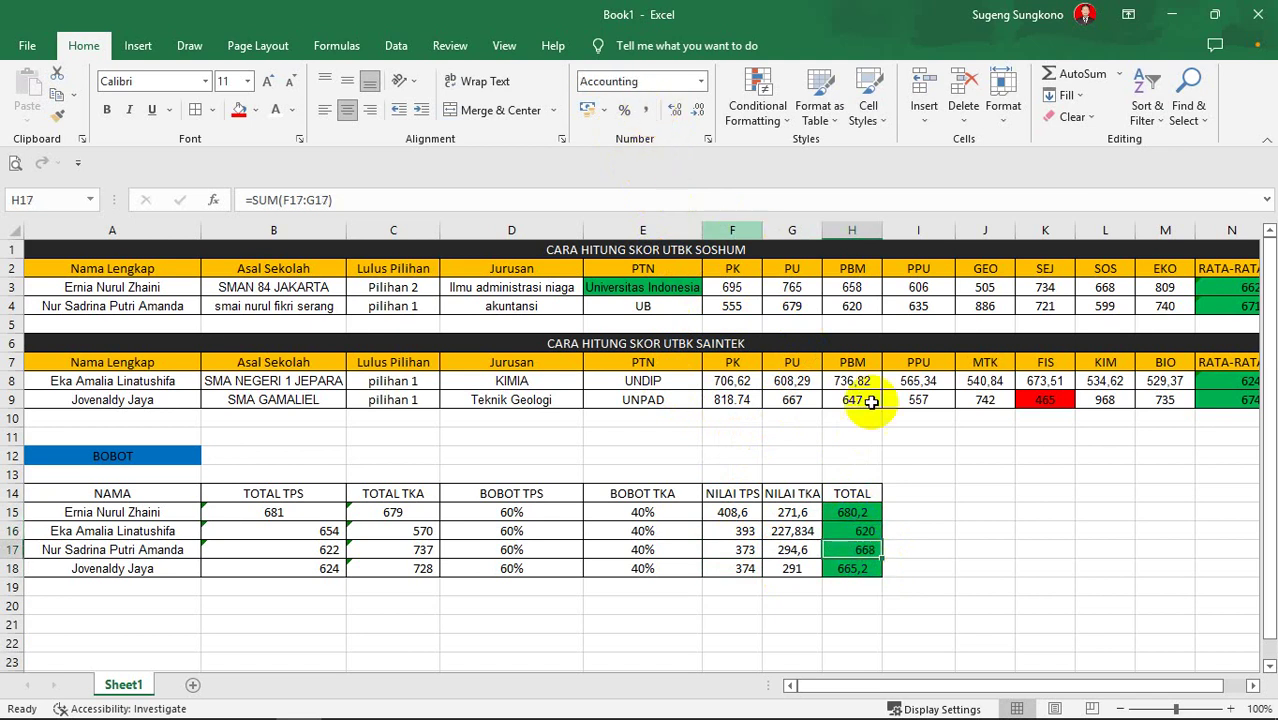
click(860, 570)
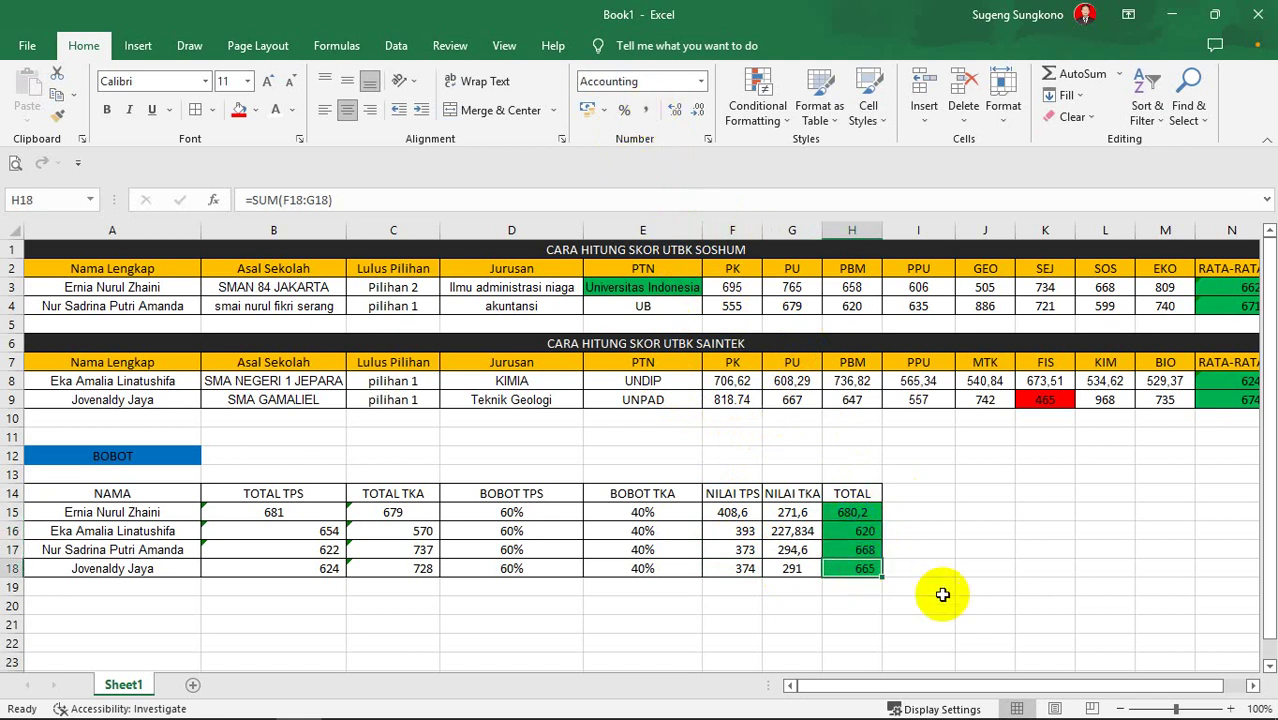
Apply the comma number style to the first applicant's NILAI TPS cell F15 and TOTAL cell H15.
drag(857, 512, 857, 531)
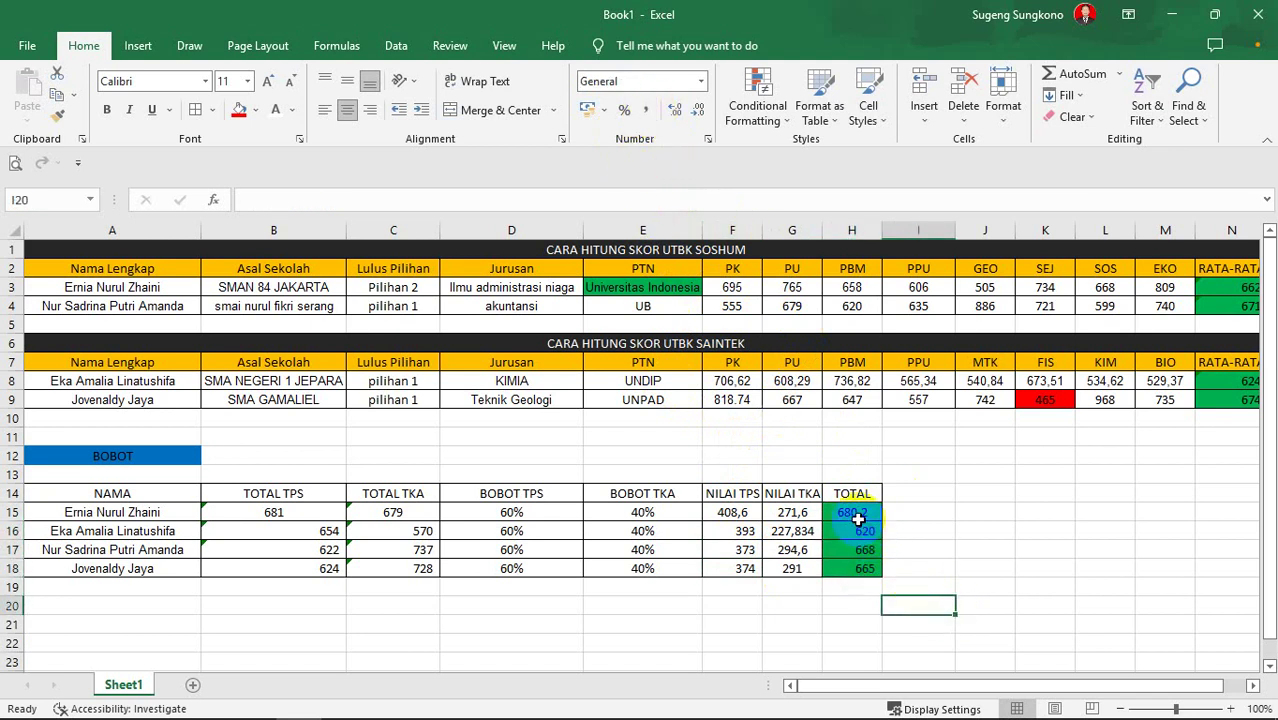
click(735, 512)
click(645, 118)
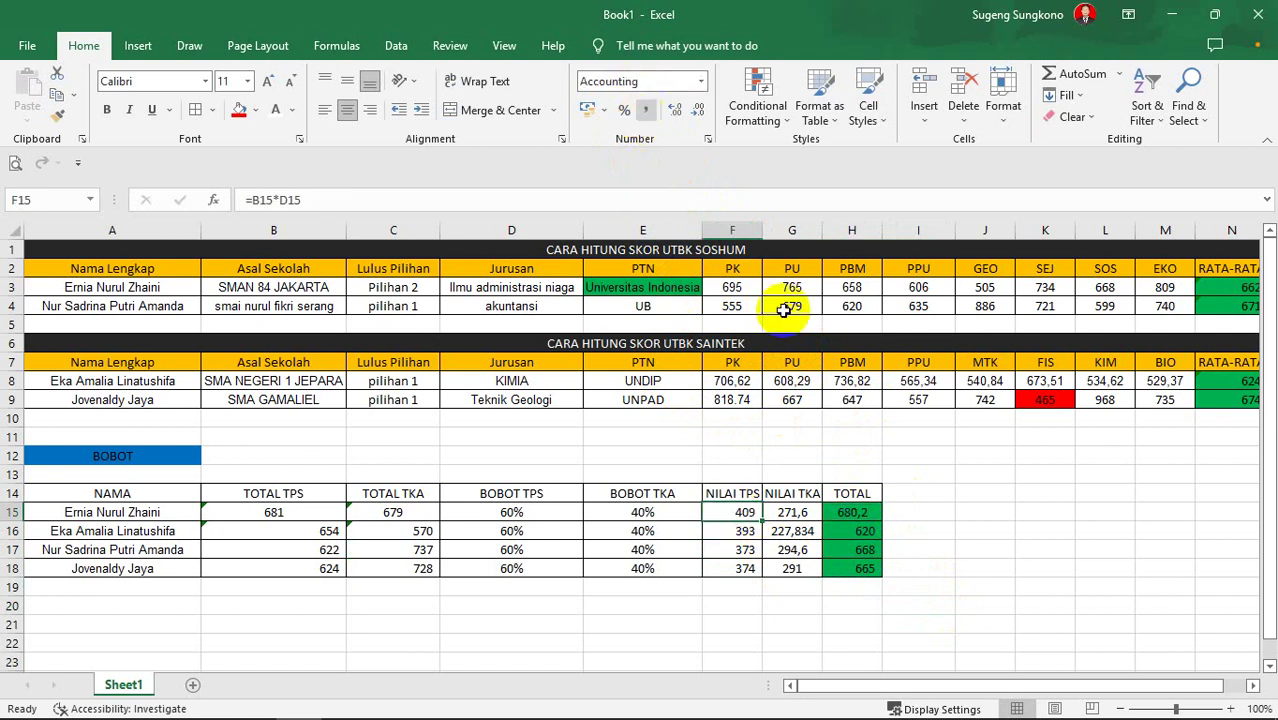
click(965, 512)
drag(858, 512, 858, 531)
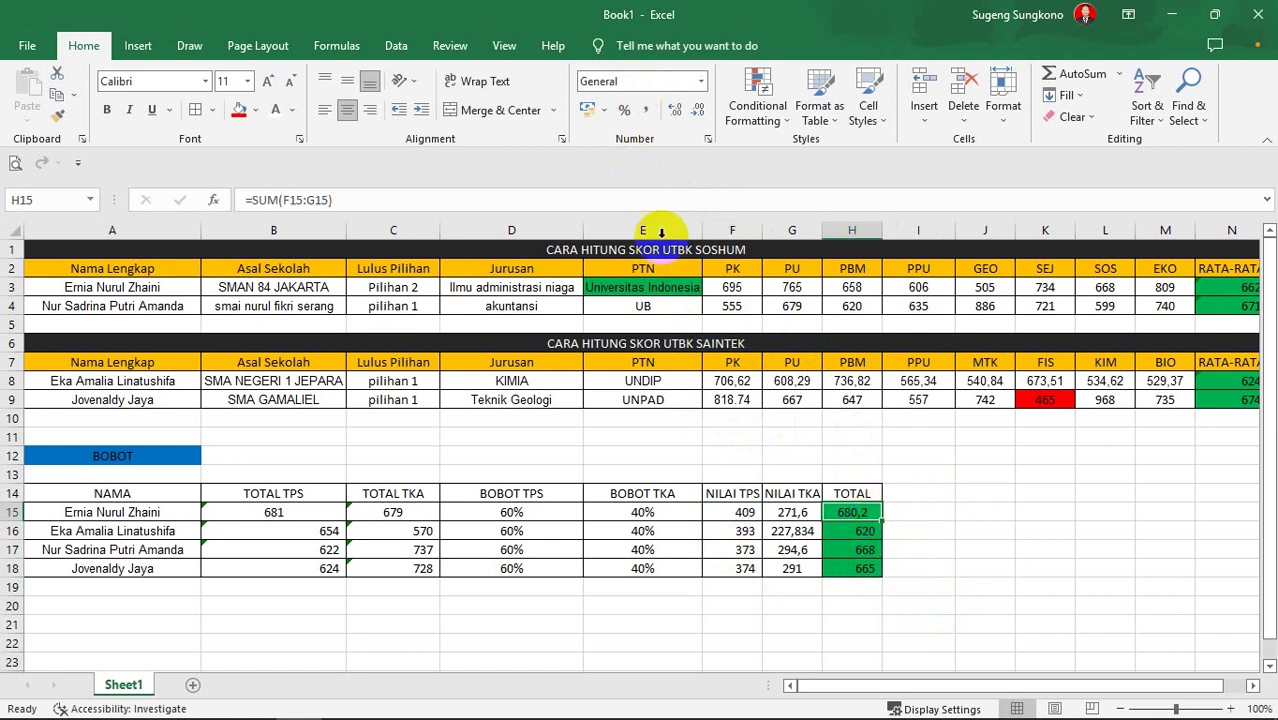
click(645, 110)
click(968, 516)
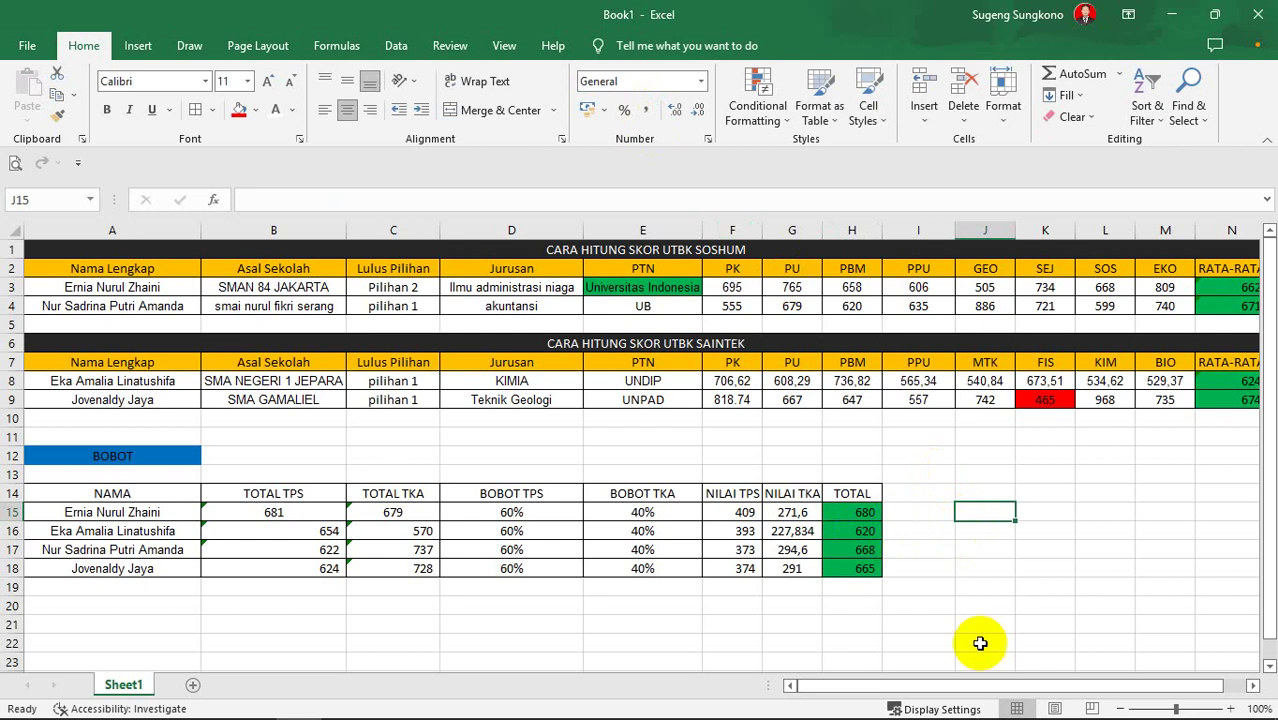
Compare the RATA-RATA averages in column N with the weighted TOTAL scores in the BOBOT table.
drag(979, 688, 1004, 679)
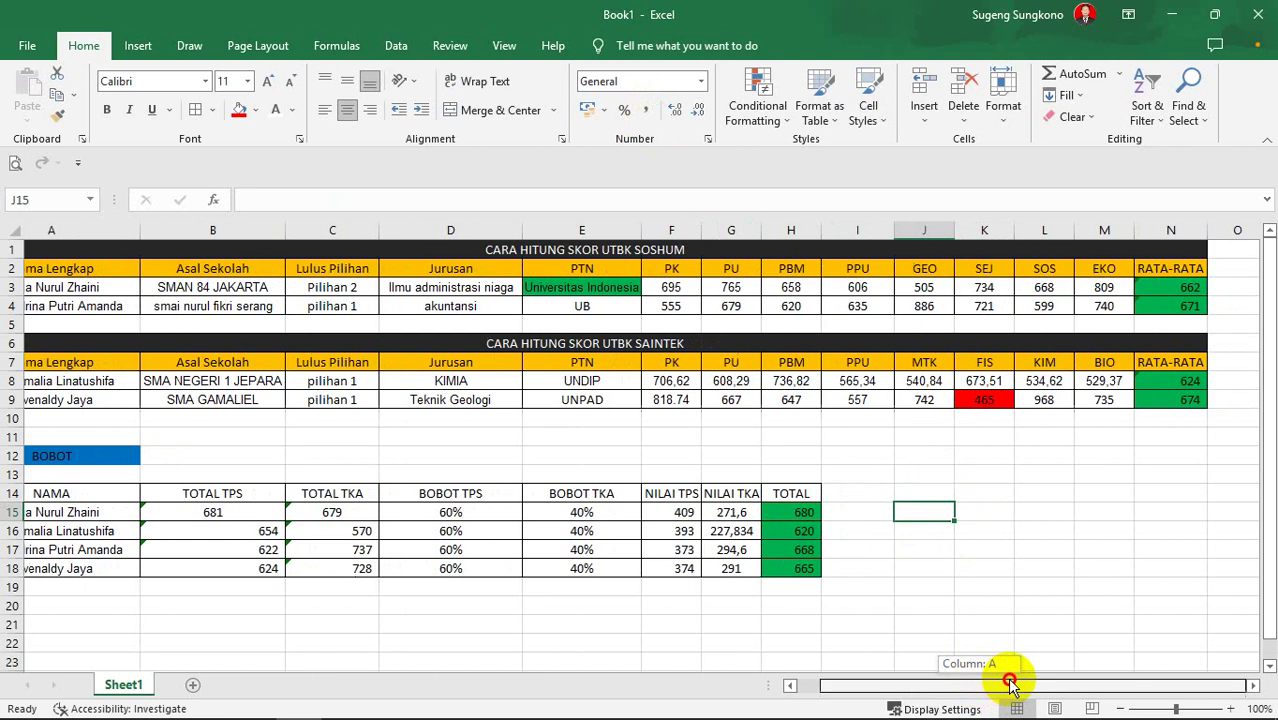
click(1189, 288)
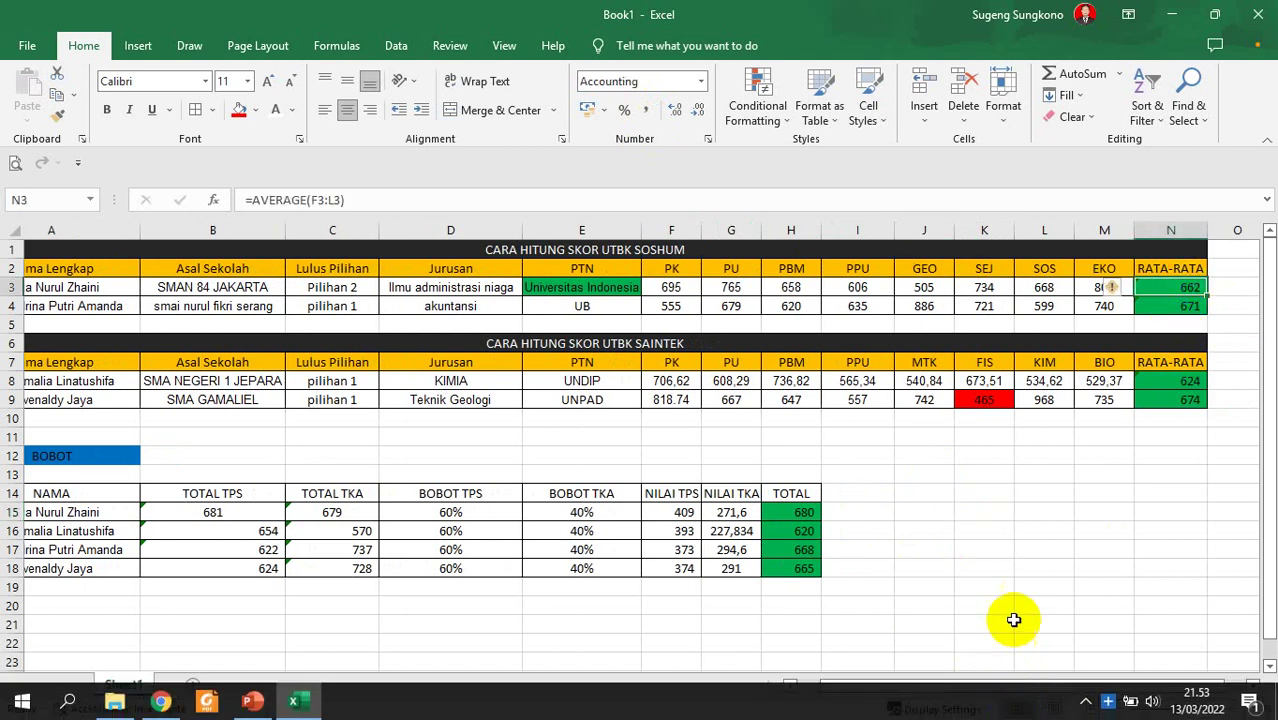
drag(1013, 685, 1039, 684)
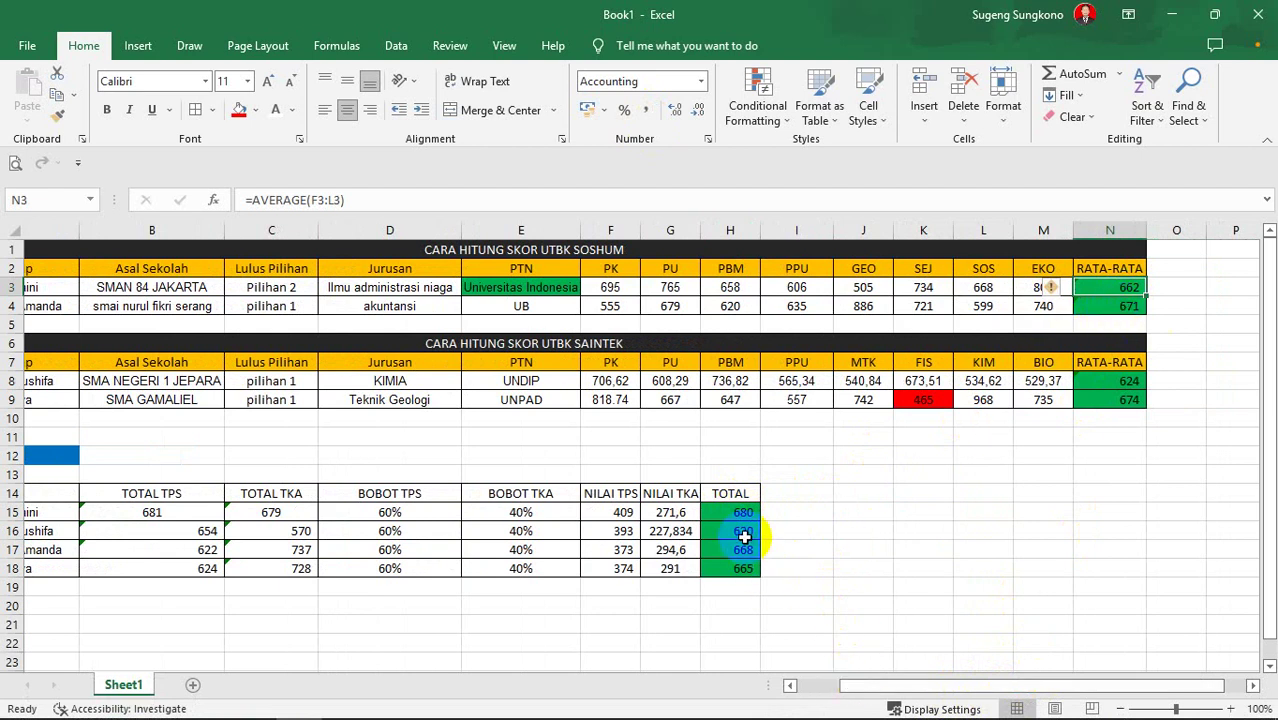
mouse_move(845, 686)
mouse_down()
mouse_move(805, 690)
mouse_move(851, 686)
mouse_move(827, 688)
mouse_up()
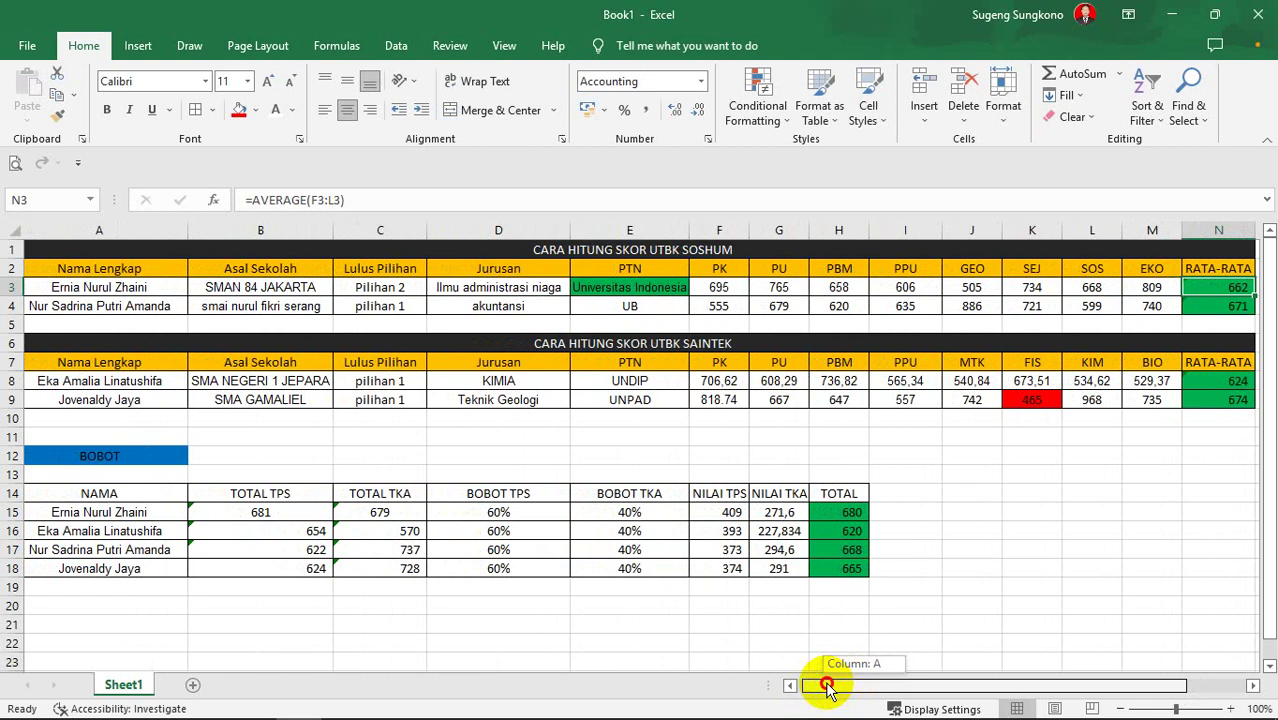
drag(828, 686, 768, 688)
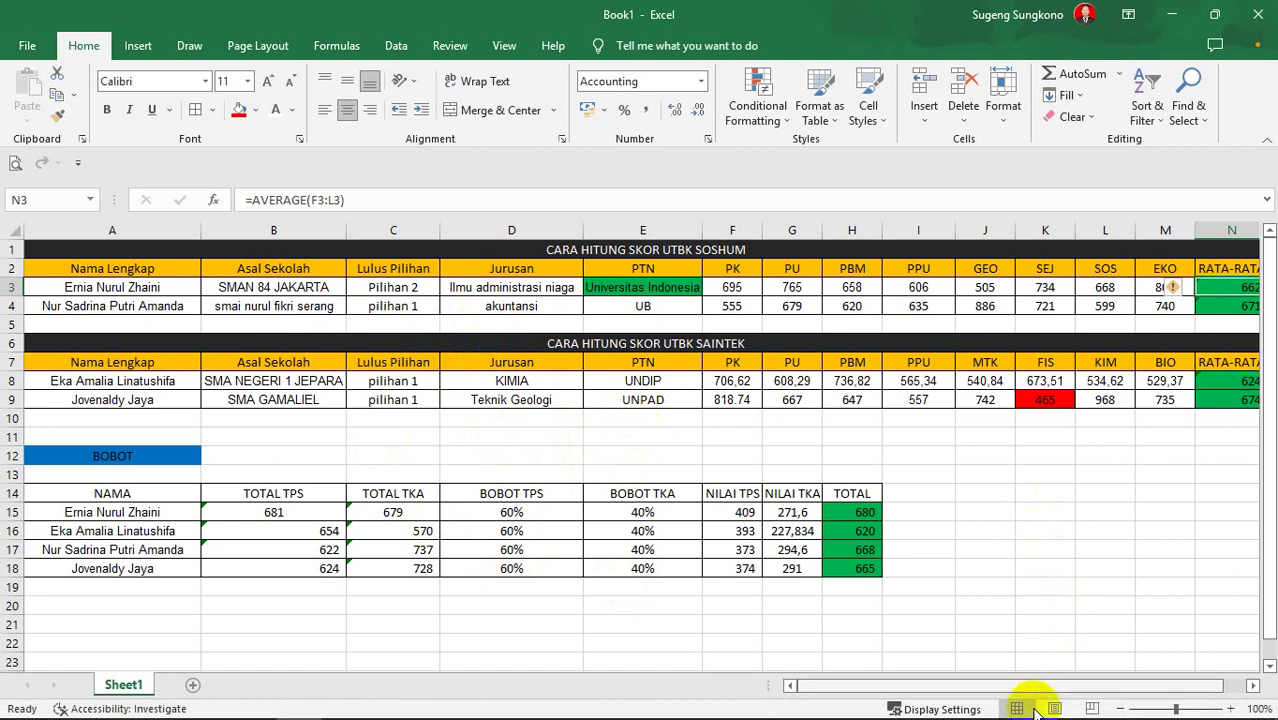
mouse_move(1043, 710)
click(1085, 701)
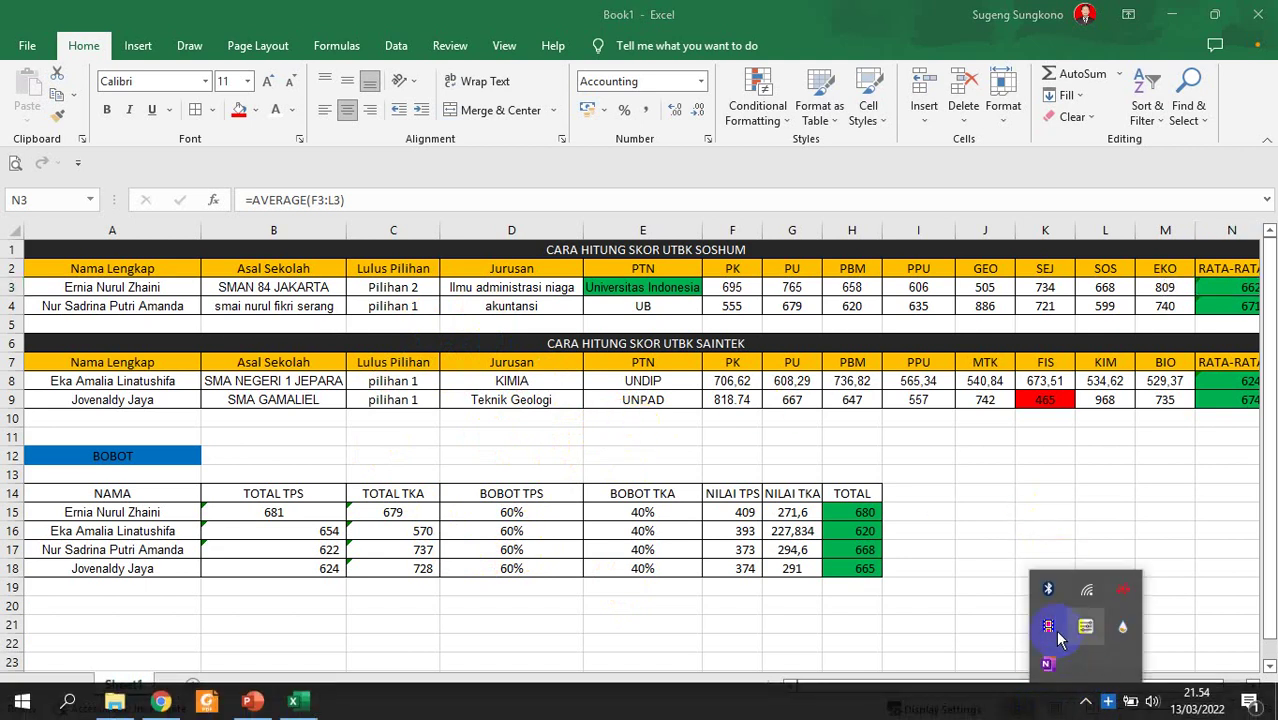